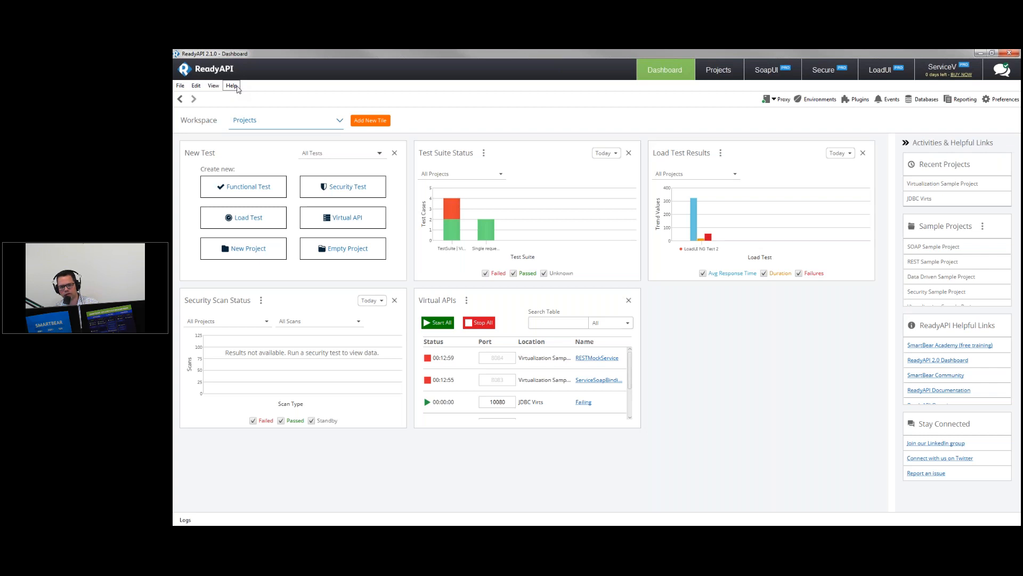
left_click(234, 87)
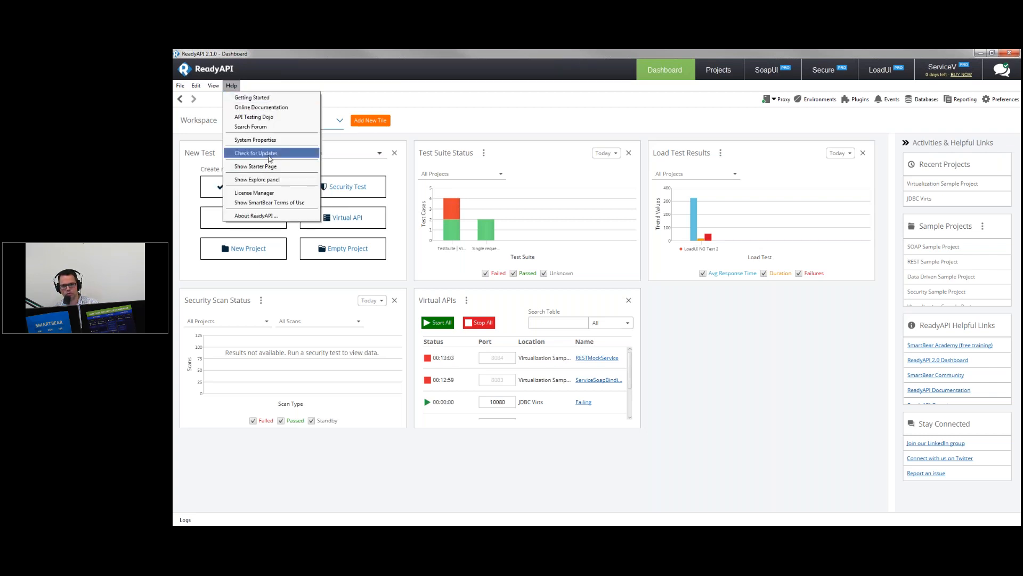
left_click(253, 70)
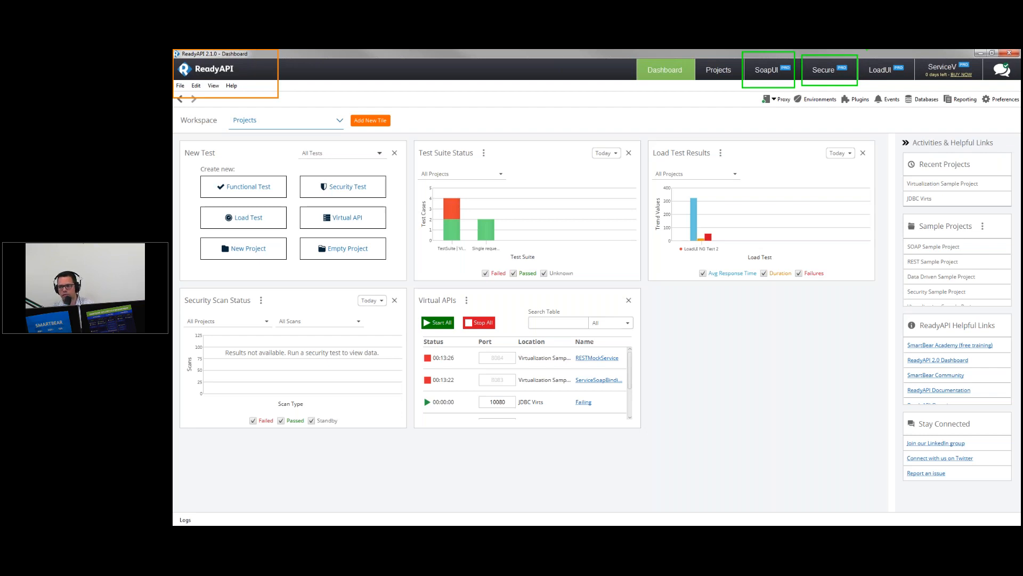
Open Simple SecurityTest 1 in Secure and examine the configuration and advanced settings of its SQL Injection and Fuzzing scans.
left_click(827, 79)
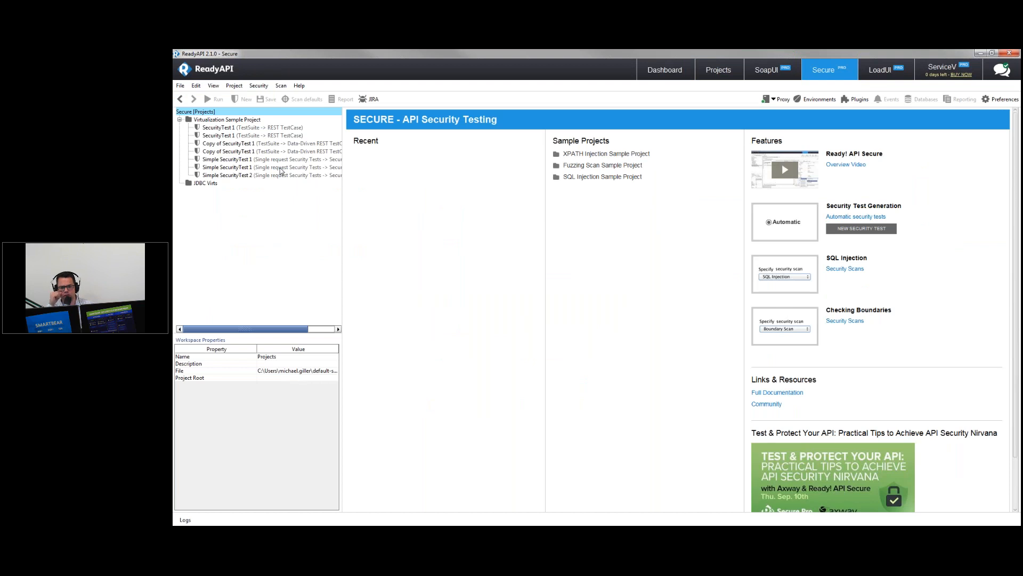
double_click(280, 168)
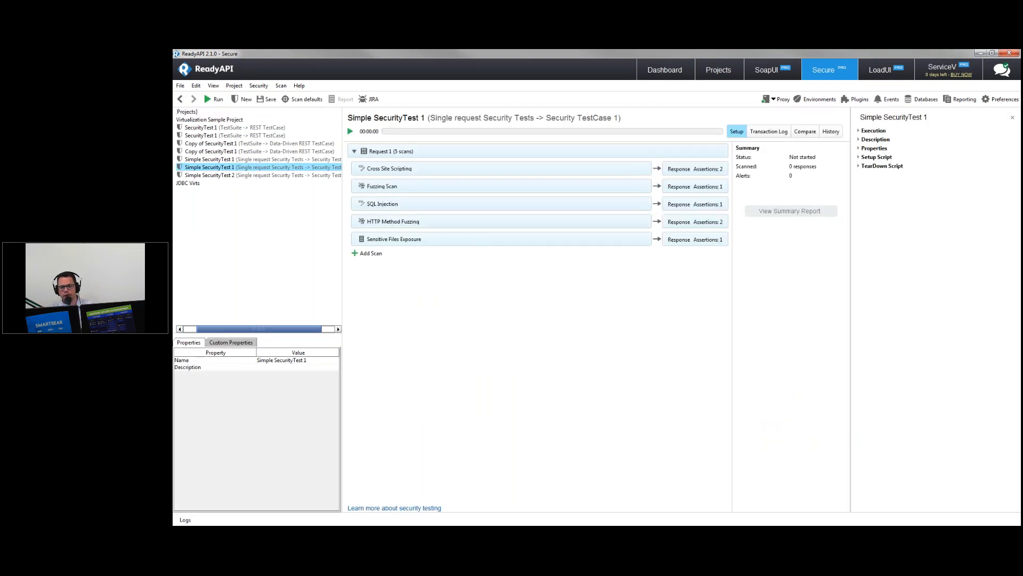
left_click(427, 209)
left_click(428, 209)
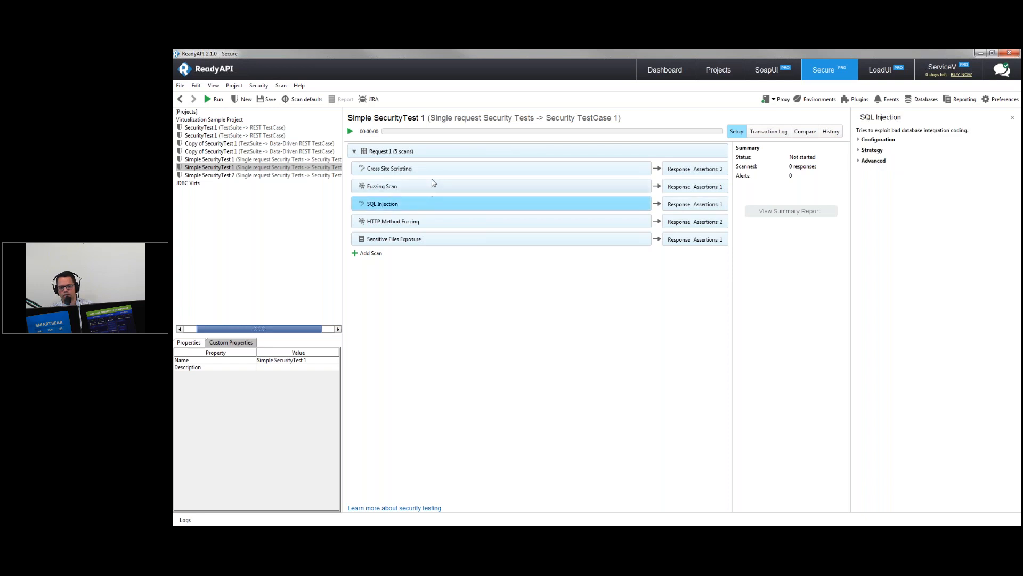
left_click(878, 140)
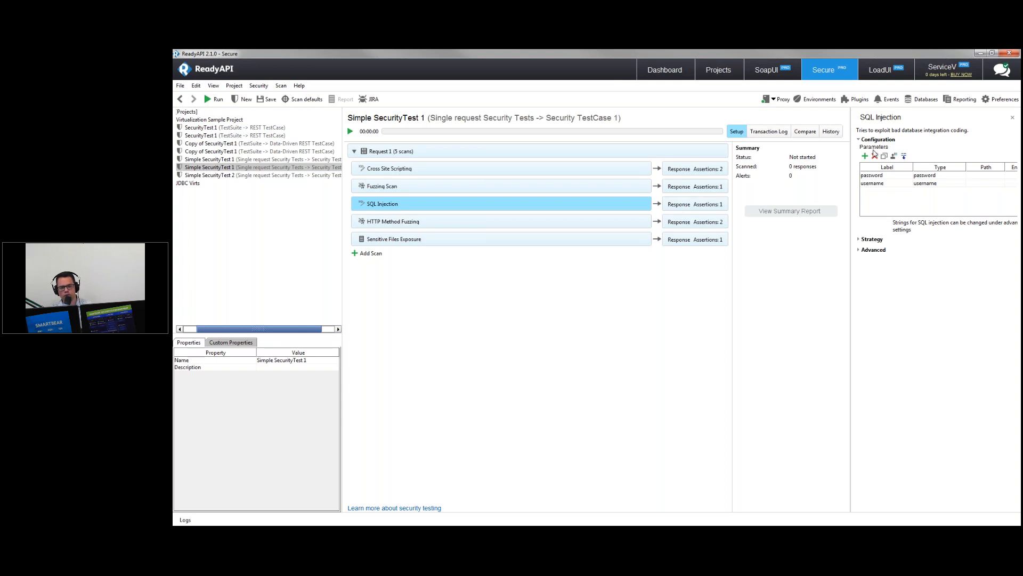
left_click(874, 250)
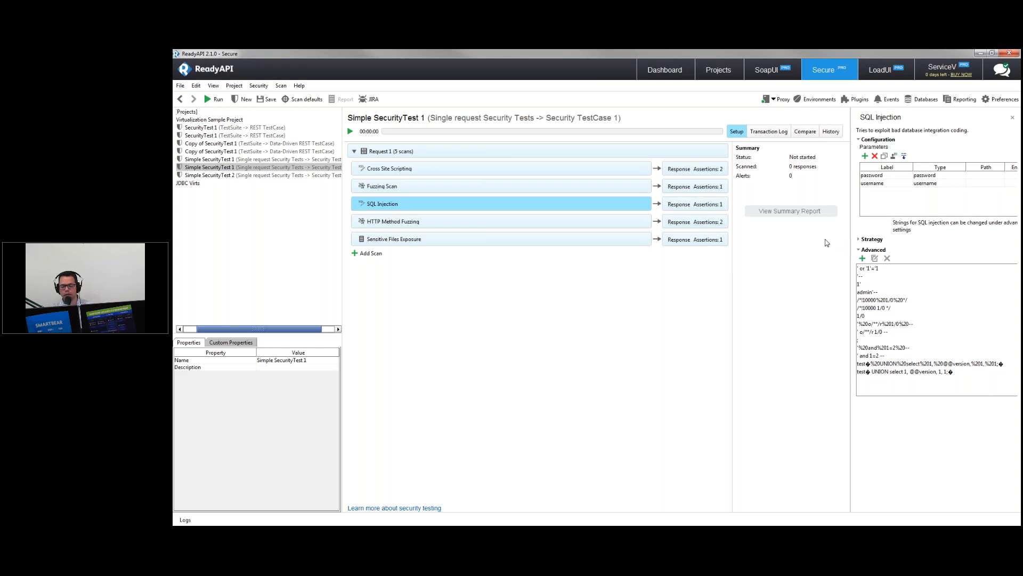
left_click(537, 189)
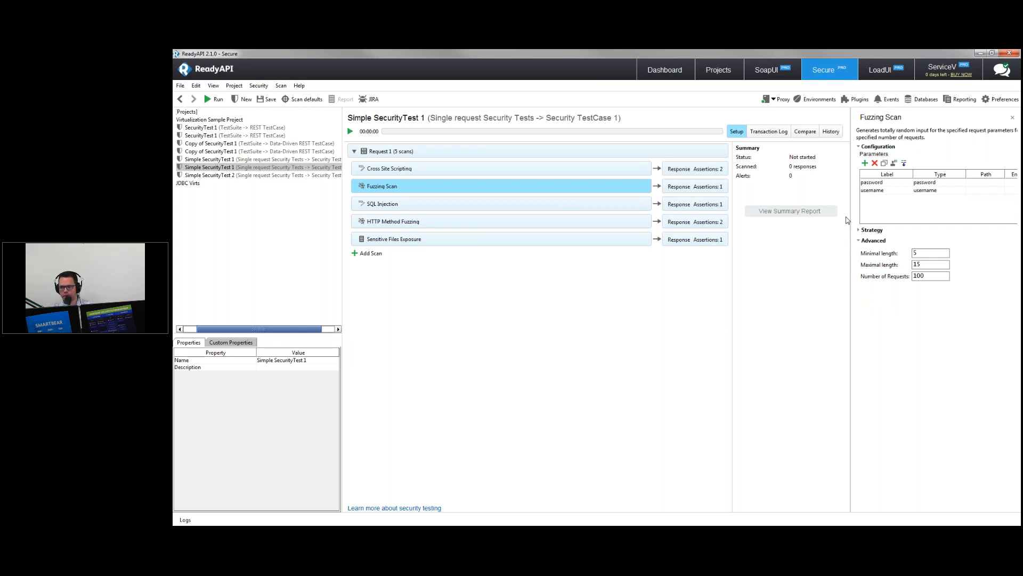
In LoadUI, expand the Data-Driven REST TestCase target and view the load profile options available for New Scenario.
left_click(874, 76)
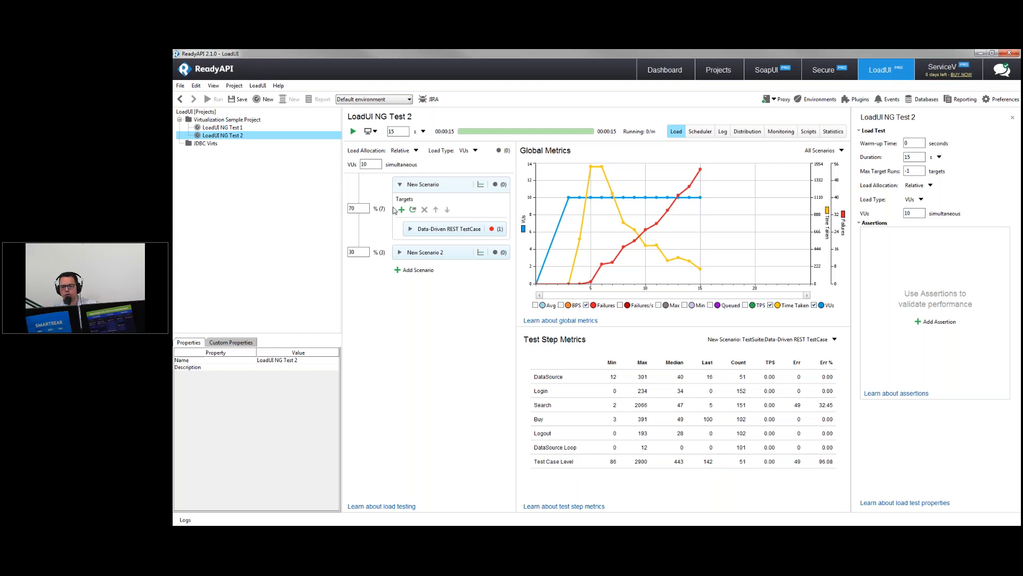
left_click(410, 229)
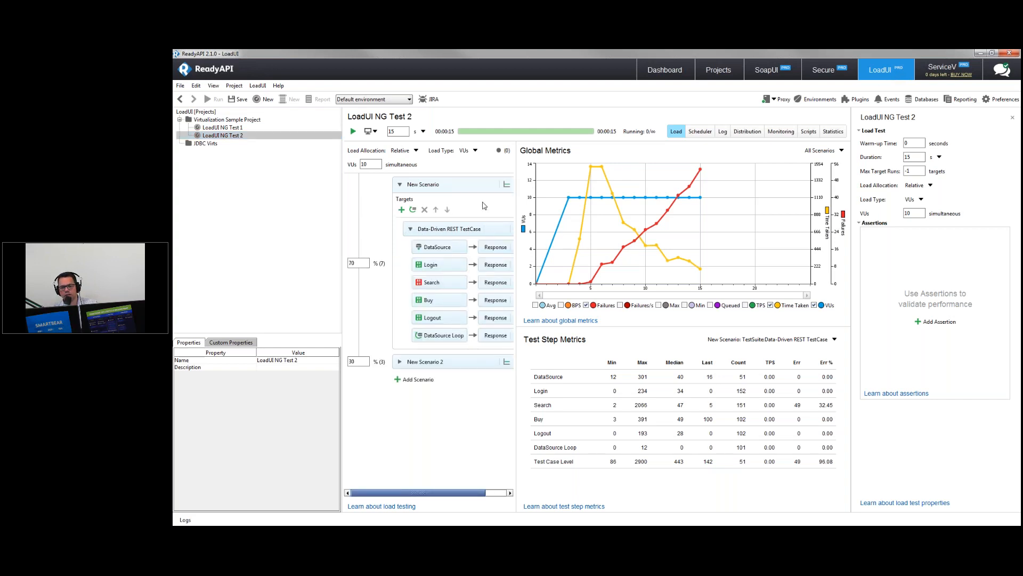
left_click(480, 185)
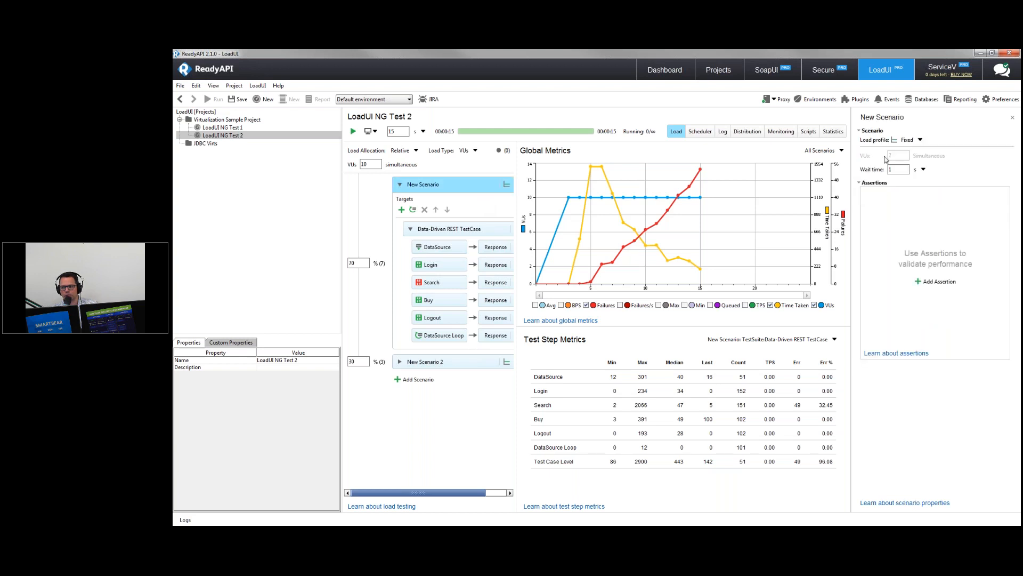
left_click(913, 140)
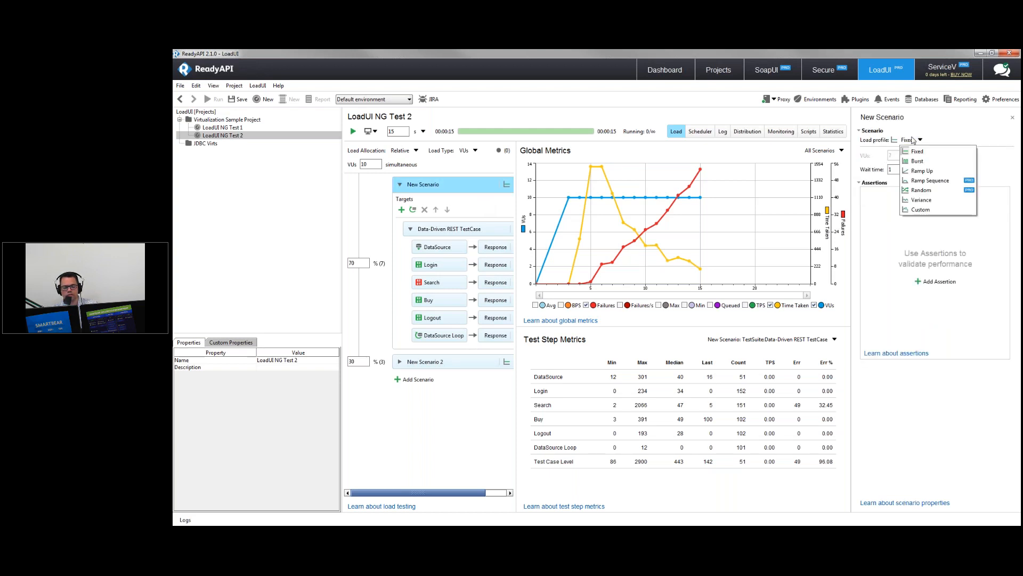
Review the statistics, LoadUI log and agent distribution views of LoadUI NG Test 2, returning to its load view.
left_click(833, 131)
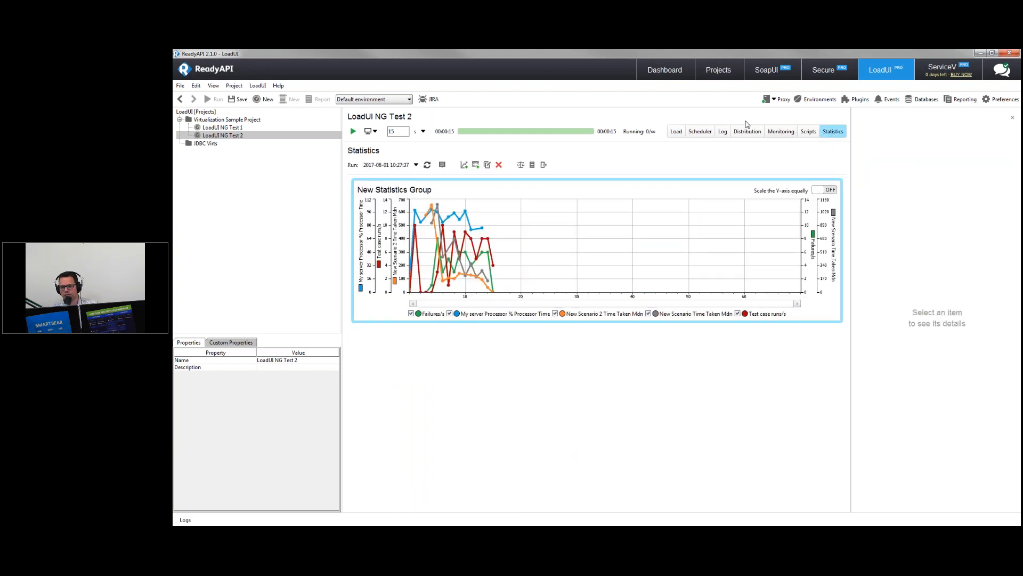
left_click(677, 133)
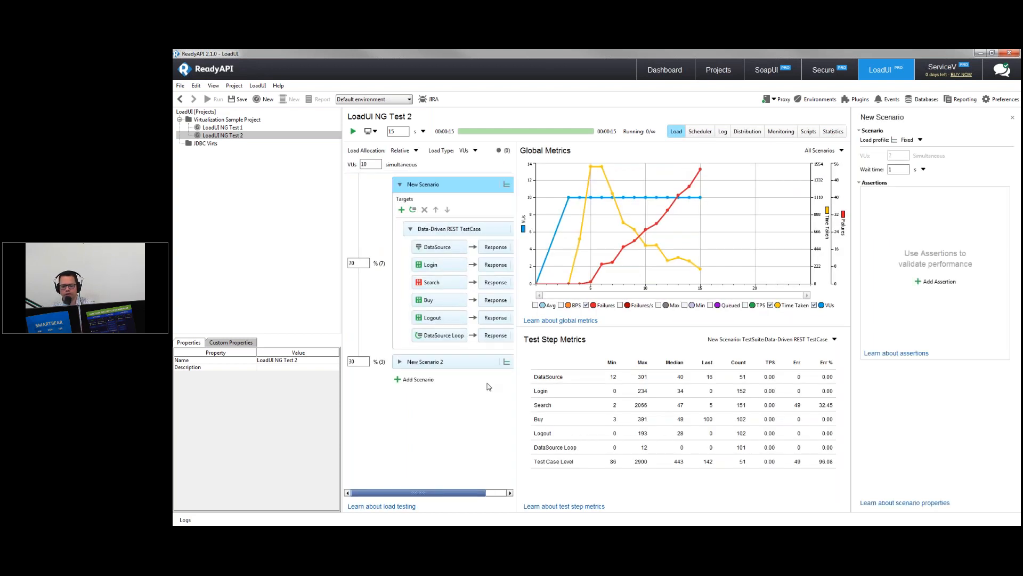
left_click(185, 520)
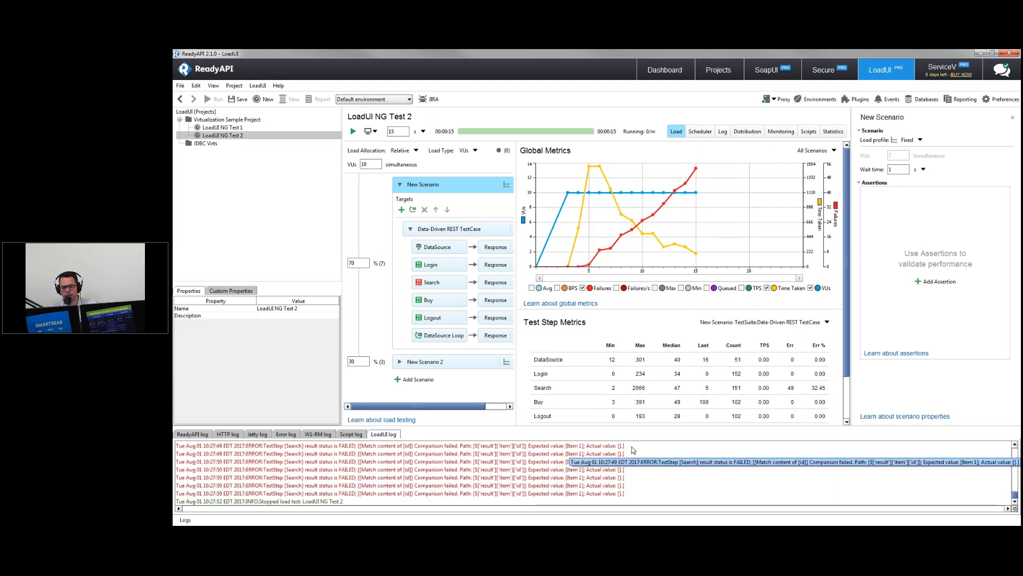
left_click(185, 520)
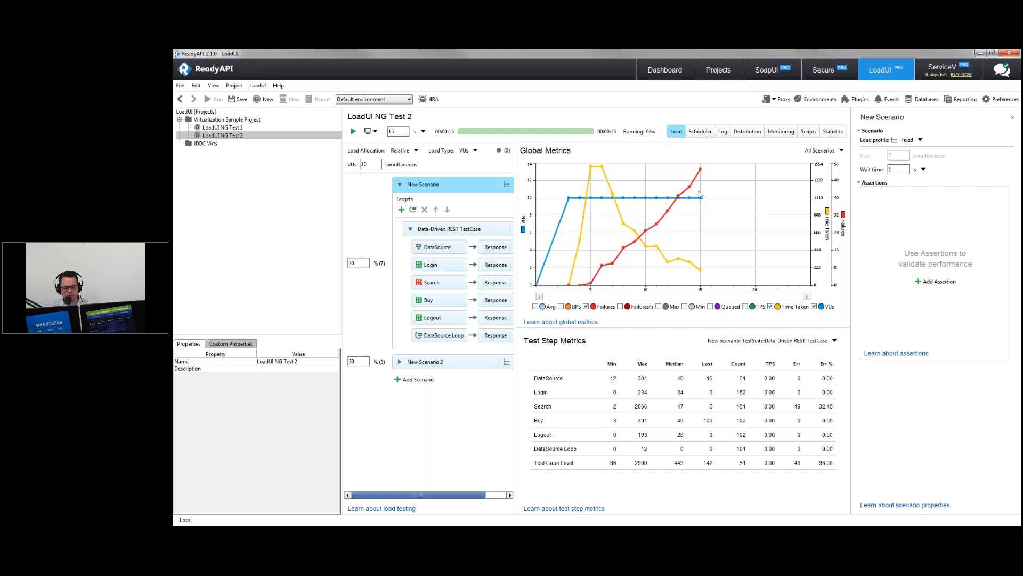
left_click(744, 133)
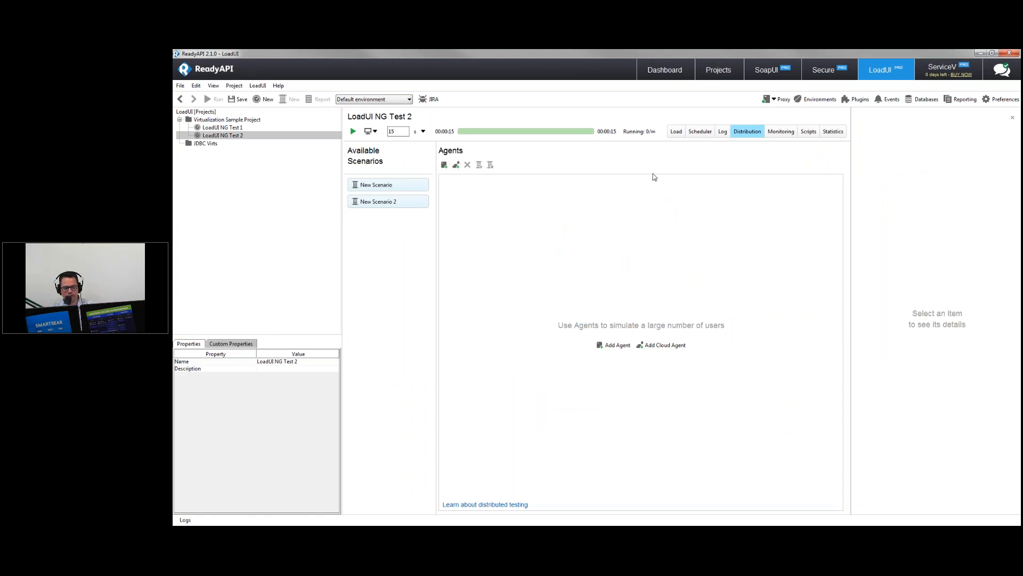
left_click(682, 131)
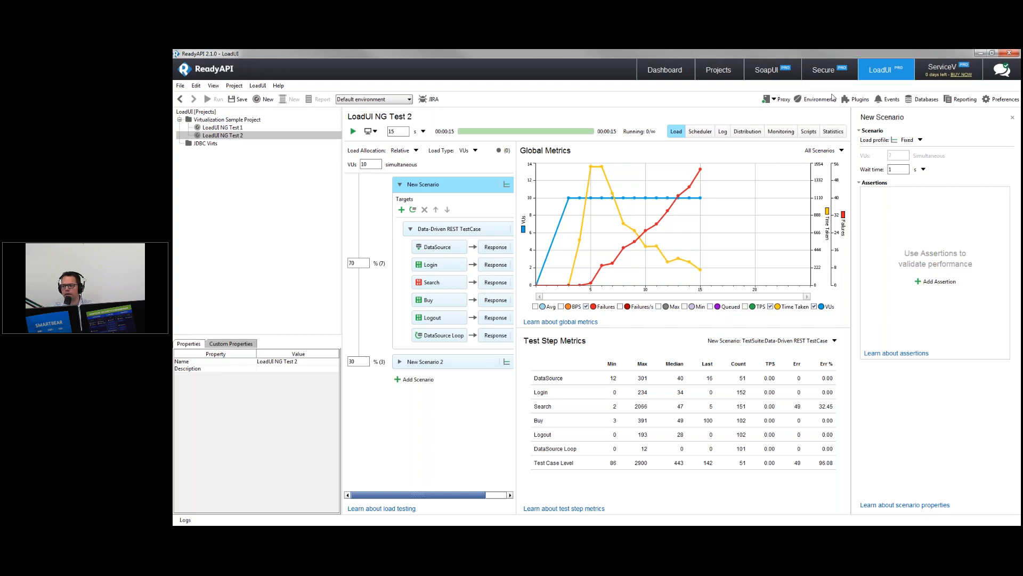
In ServiceV, open RESTMockService and view the editable content of the Item 1 response under POST /buy.
left_click(946, 68)
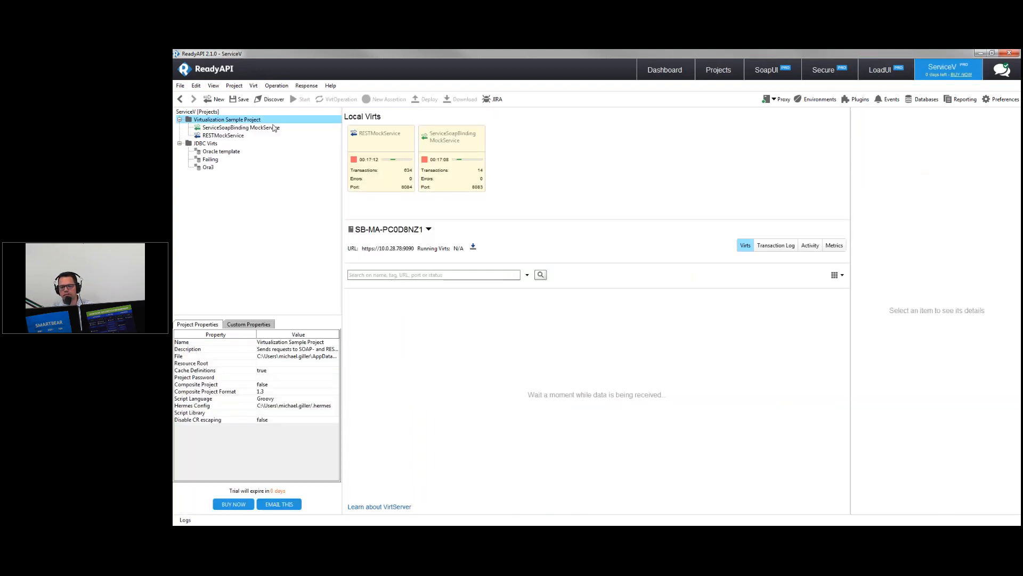
left_click(249, 138)
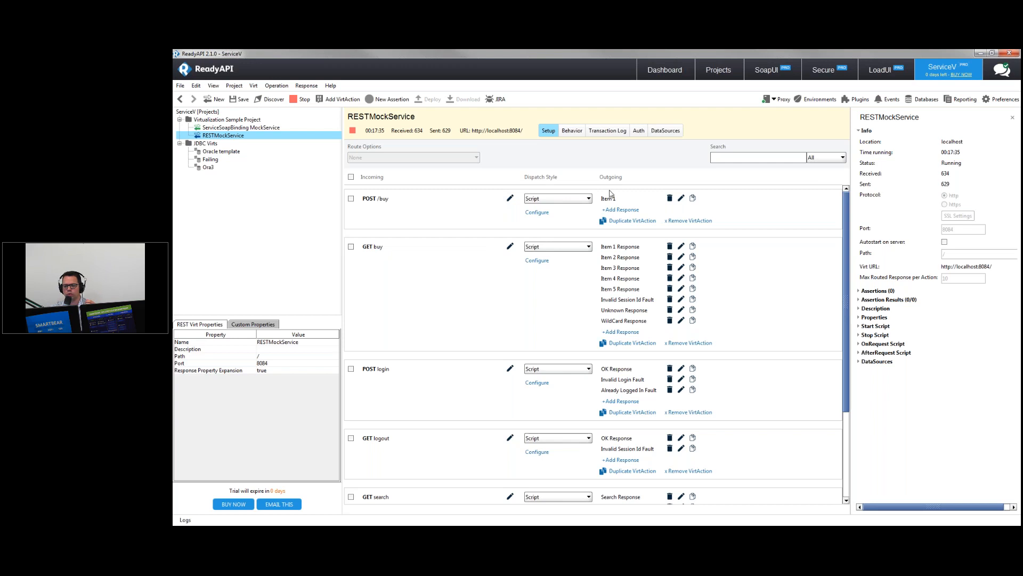
left_click(609, 198)
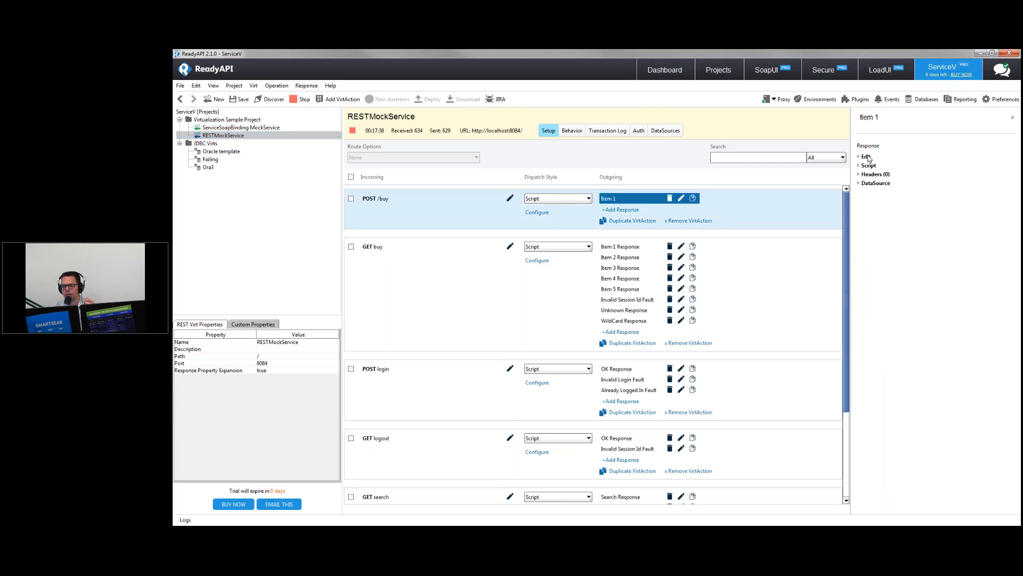
left_click(865, 157)
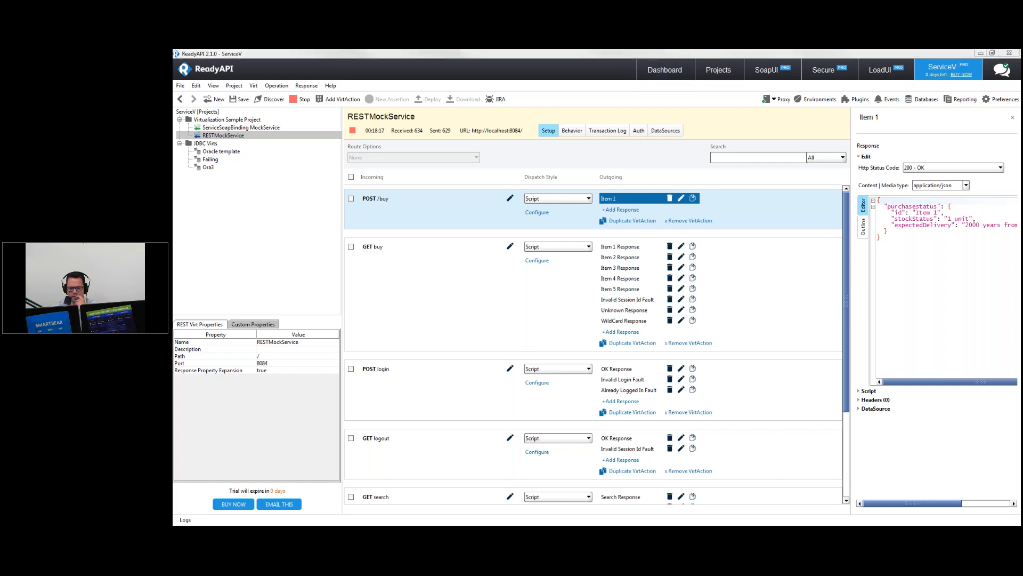
Switch to the web browser, look over the Ready! API class schedule on the SmartBear Academy page, and close the browser.
left_click_drag(174, 56, 232, 60)
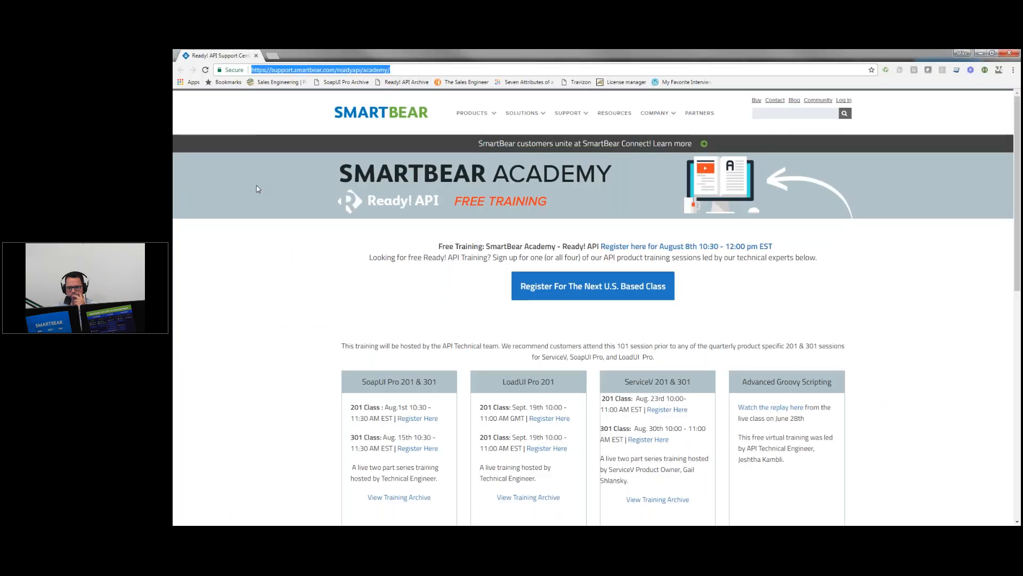
left_click(271, 234)
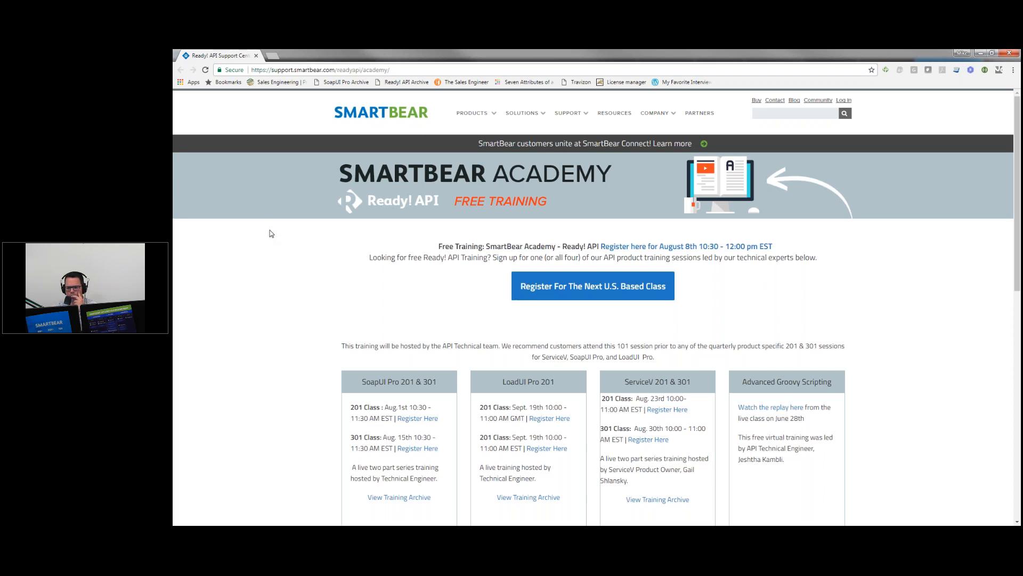
scroll(272, 234, "down", 5)
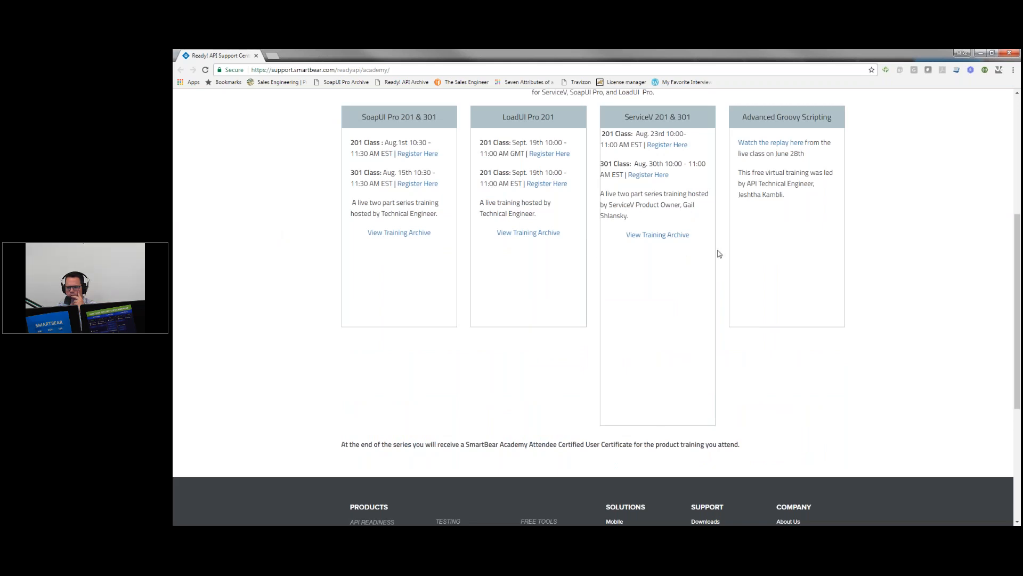
scroll(720, 253, "up", 5)
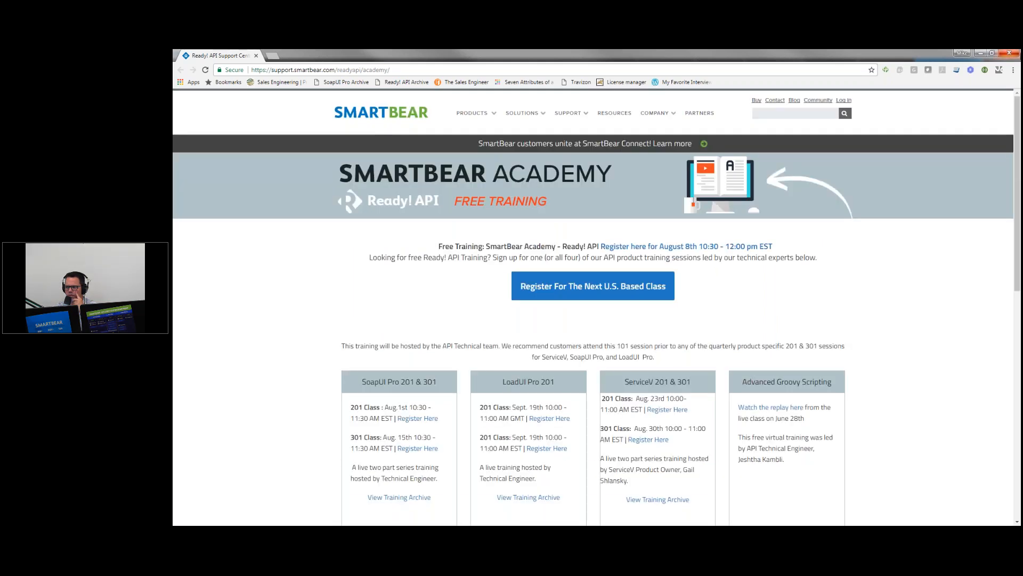
left_click(1011, 55)
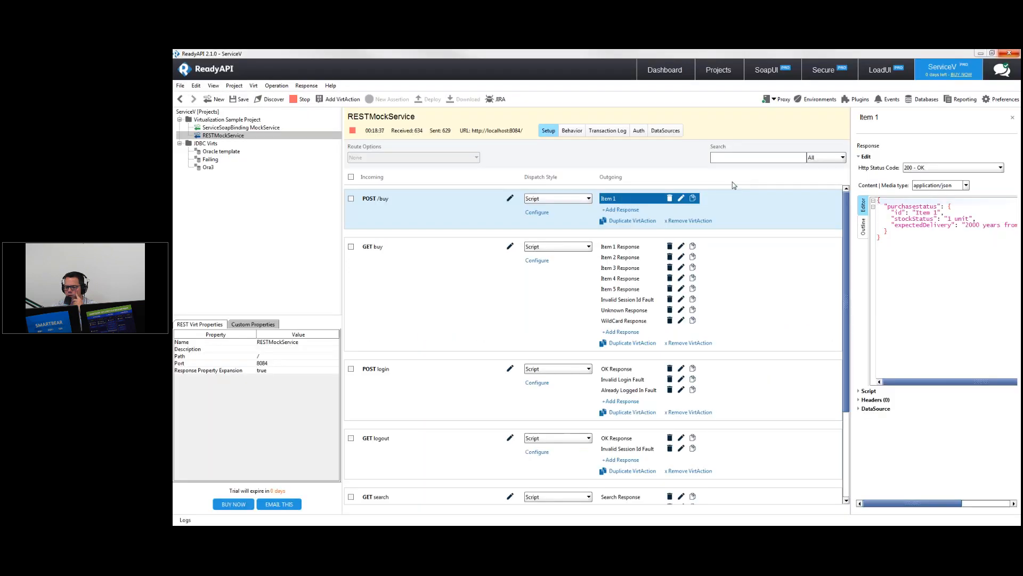
Return to the Dashboard and start creating a new functional test.
left_click(681, 78)
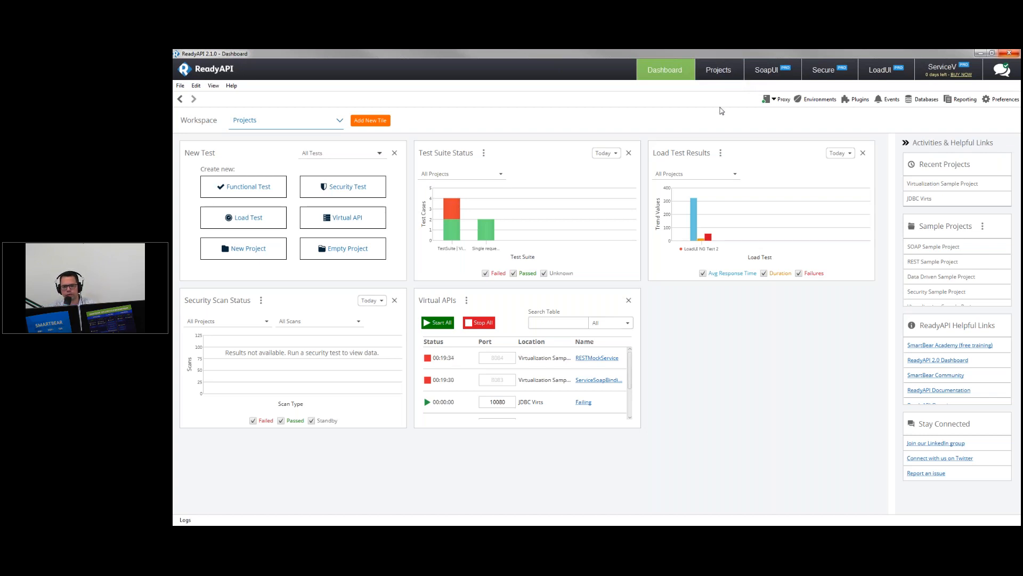
left_click(269, 187)
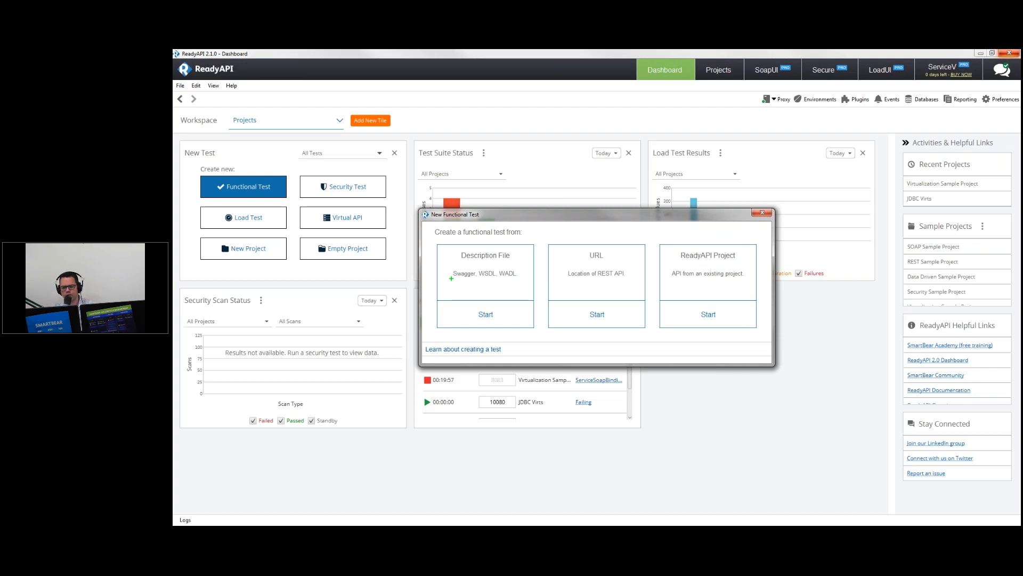
left_click_drag(451, 280, 482, 277)
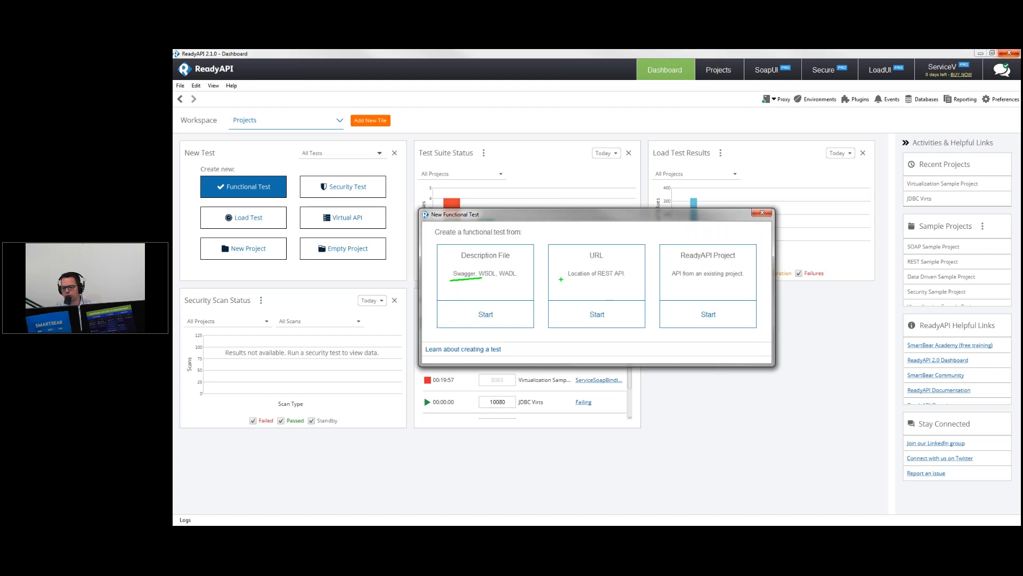
left_click_drag(567, 282, 630, 282)
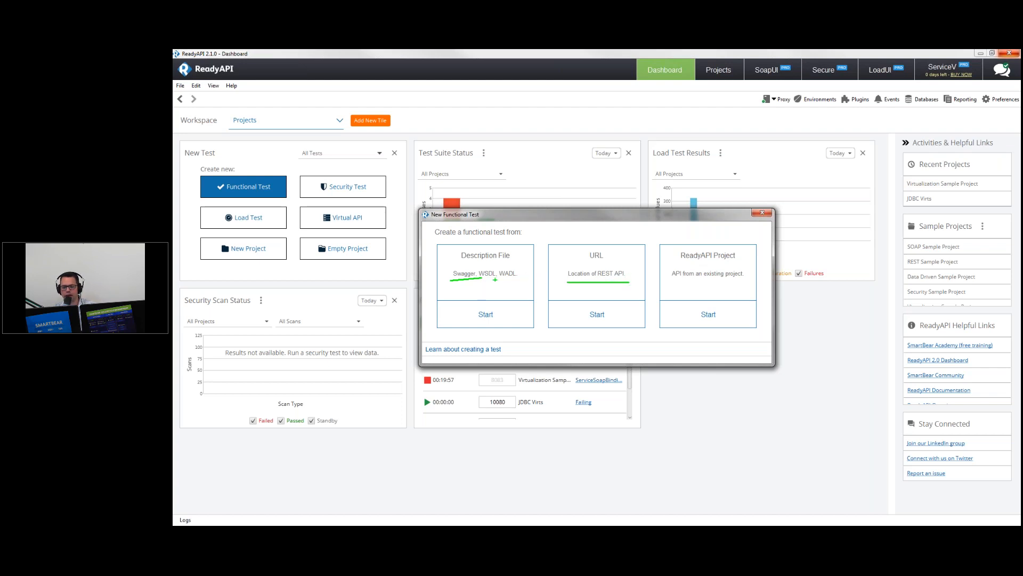
left_click_drag(478, 278, 495, 278)
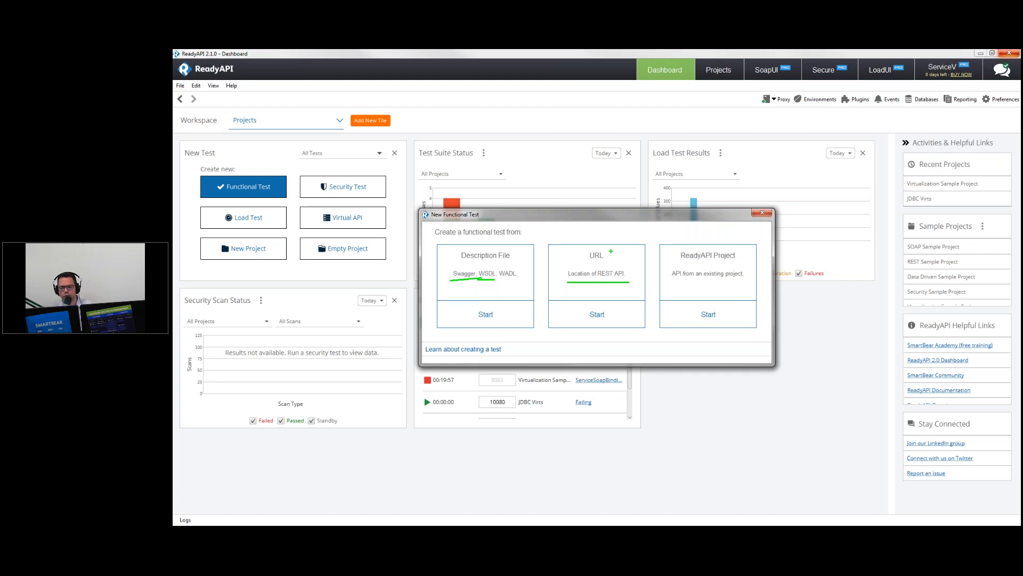
left_click_drag(614, 243, 620, 232)
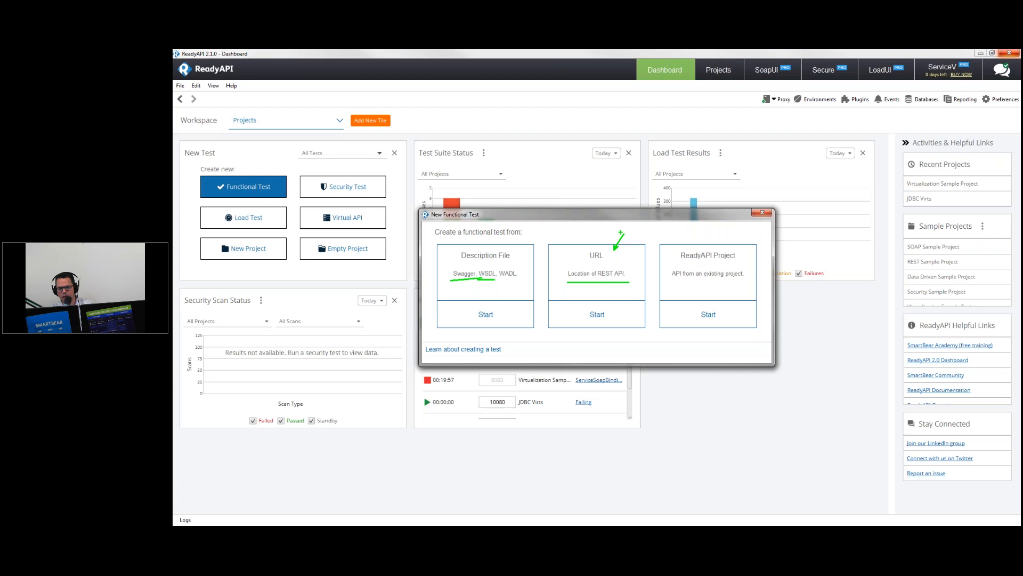
key("Escape")
Base the new functional test on a URL and add a second GET URL entry to the setup.
left_click(599, 316)
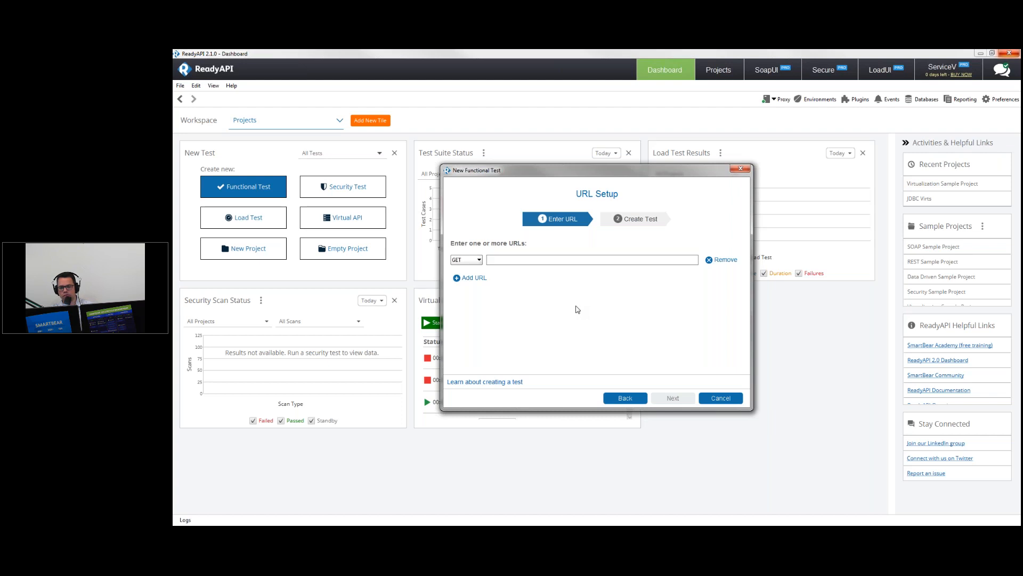
left_click(469, 280)
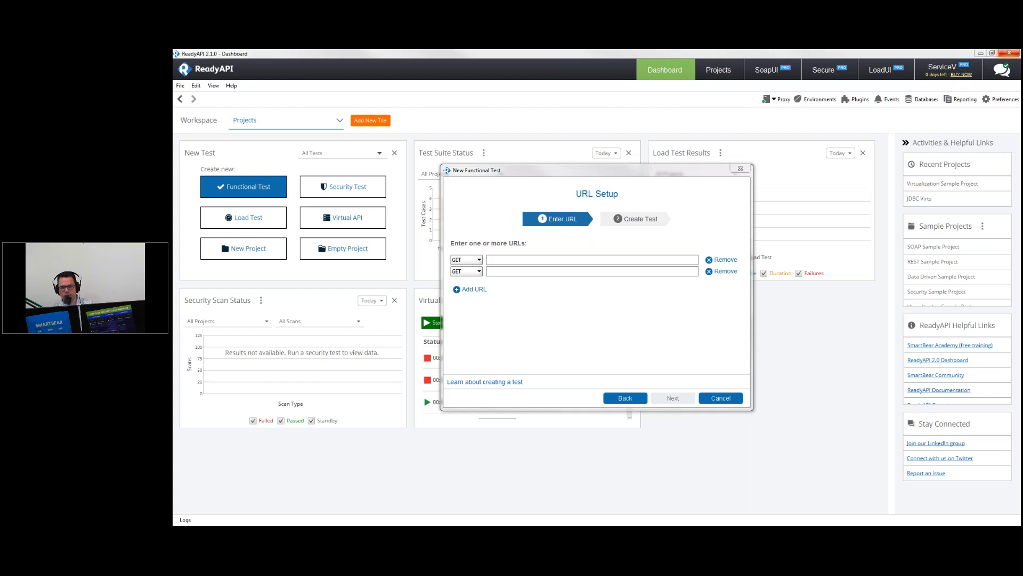
left_click(531, 261)
type("https://www.googleapis.com/books/v1/volumes?q=turing")
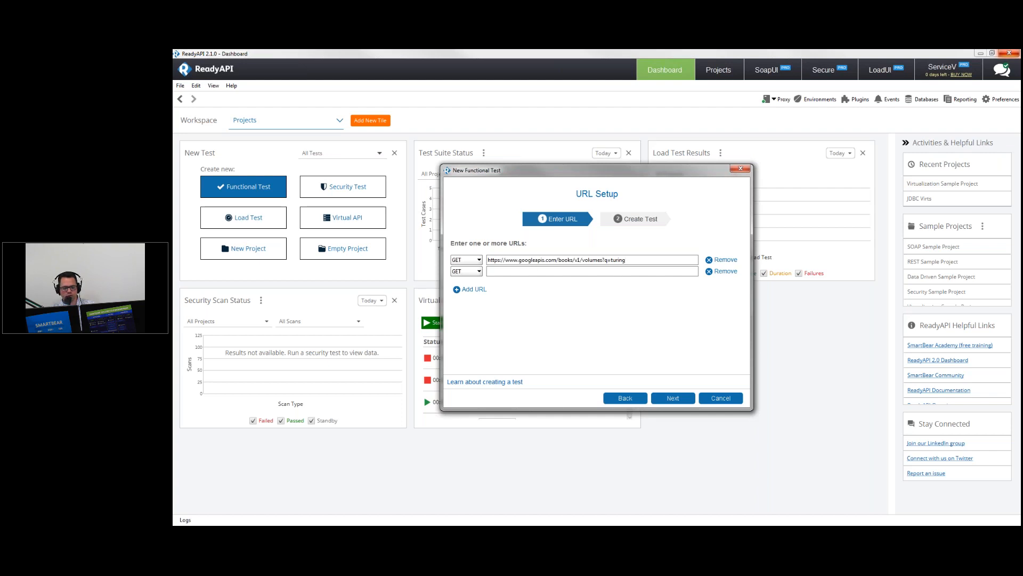
key("alt+Tab")
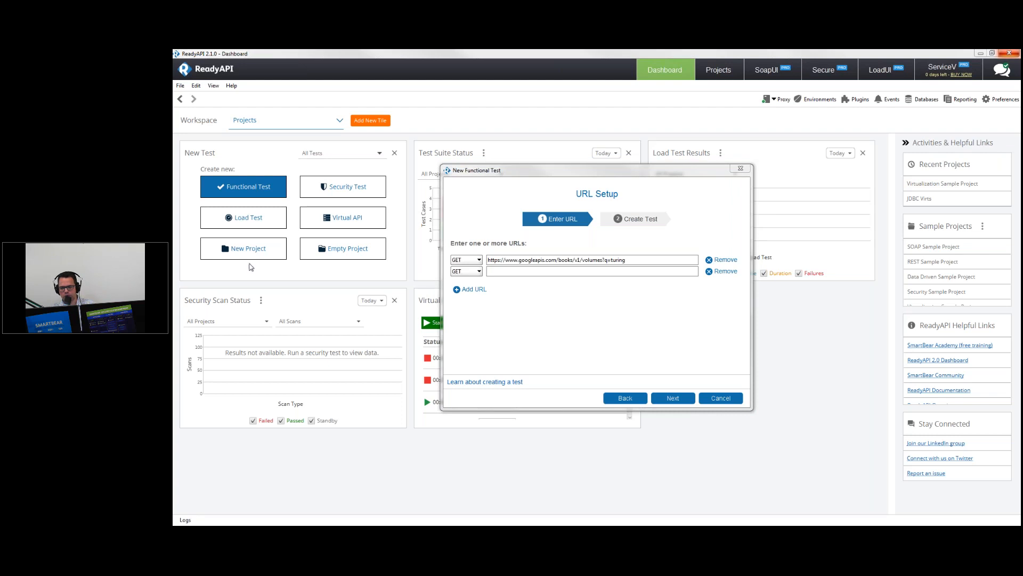
left_click(477, 272)
left_click(478, 273)
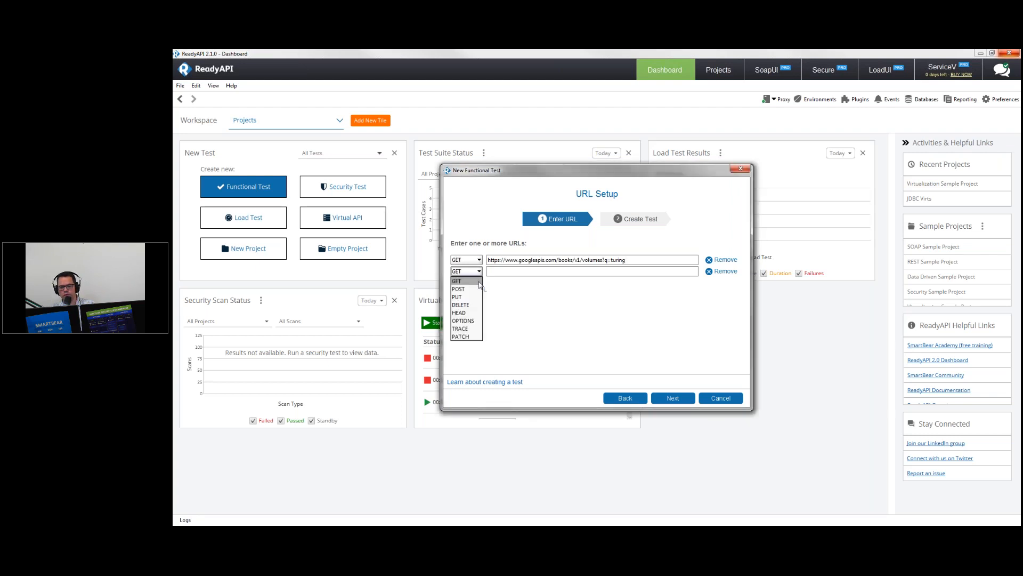
left_click(479, 284)
left_click(498, 272)
type("http://maps.googleapis.com/maps/api/geocode/json?address=boston")
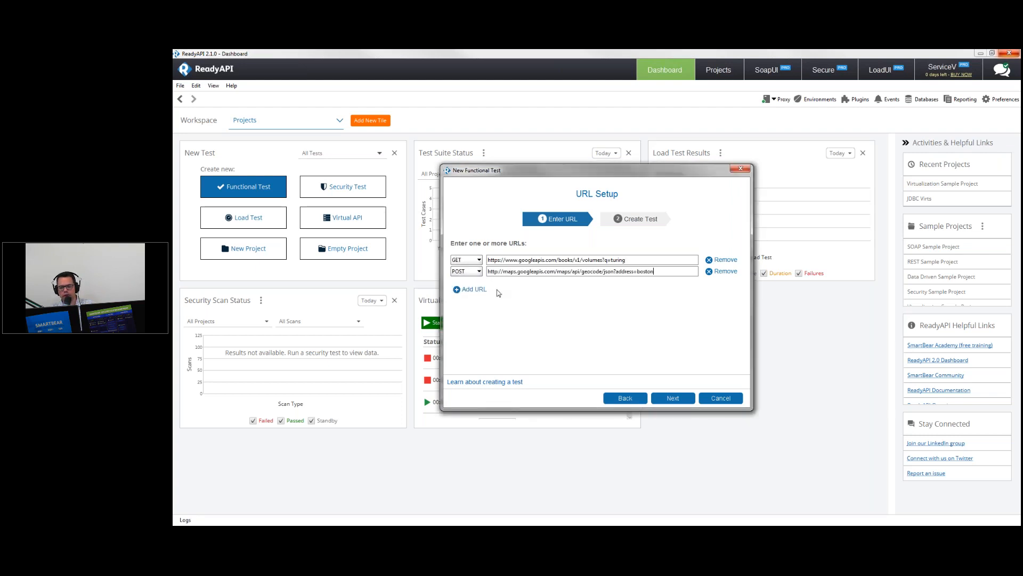
double_click(639, 271)
Group the API requests in a single TestCase, finish creating the functional test, and run it.
left_click(674, 399)
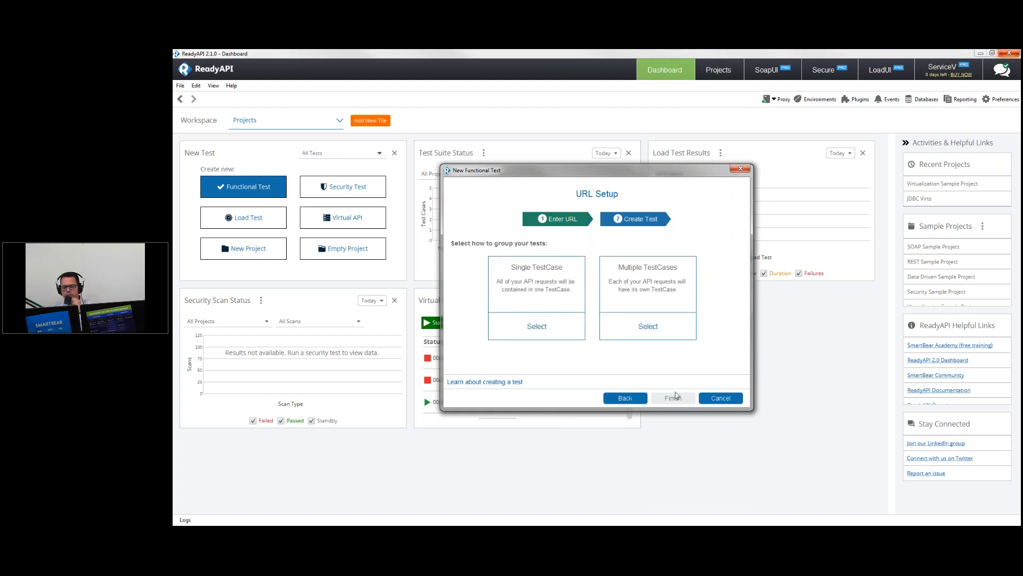
left_click(544, 326)
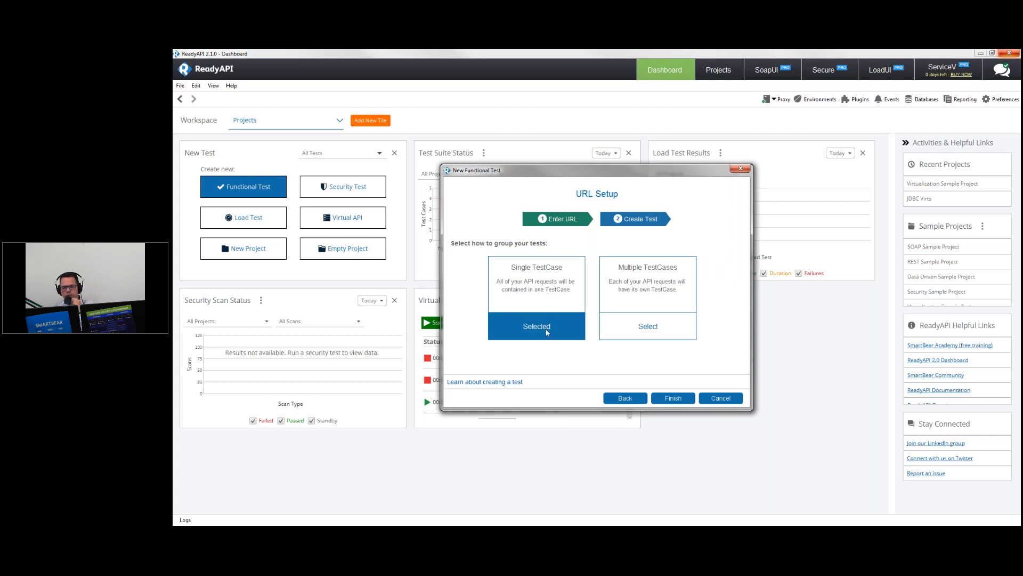
left_click(668, 399)
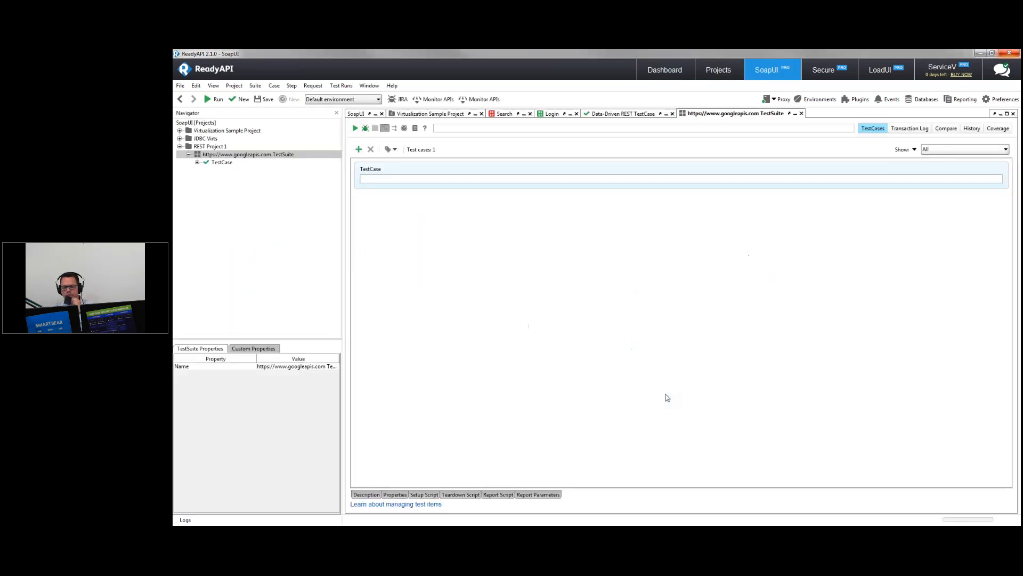
left_click(571, 335)
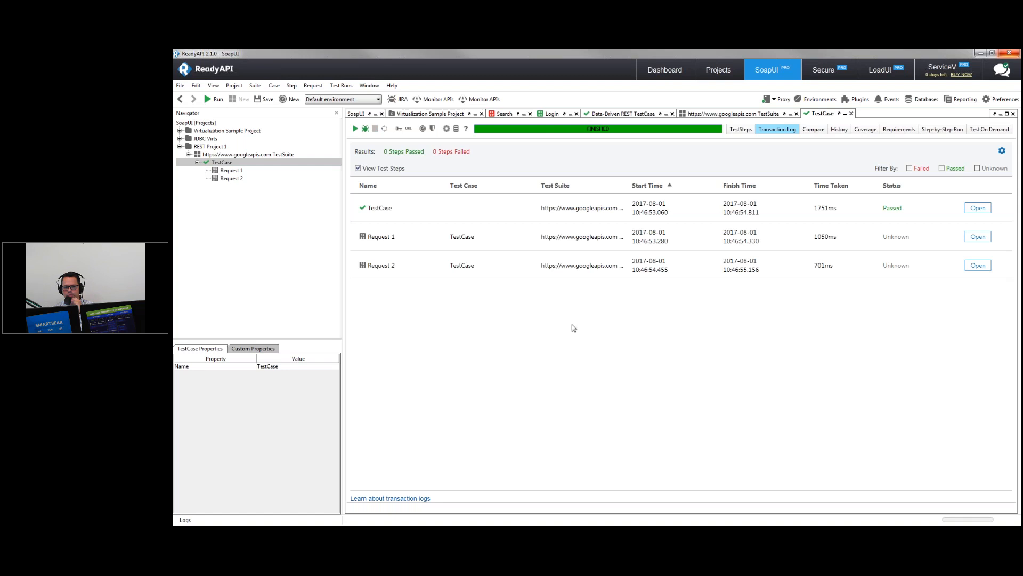
left_click(203, 147)
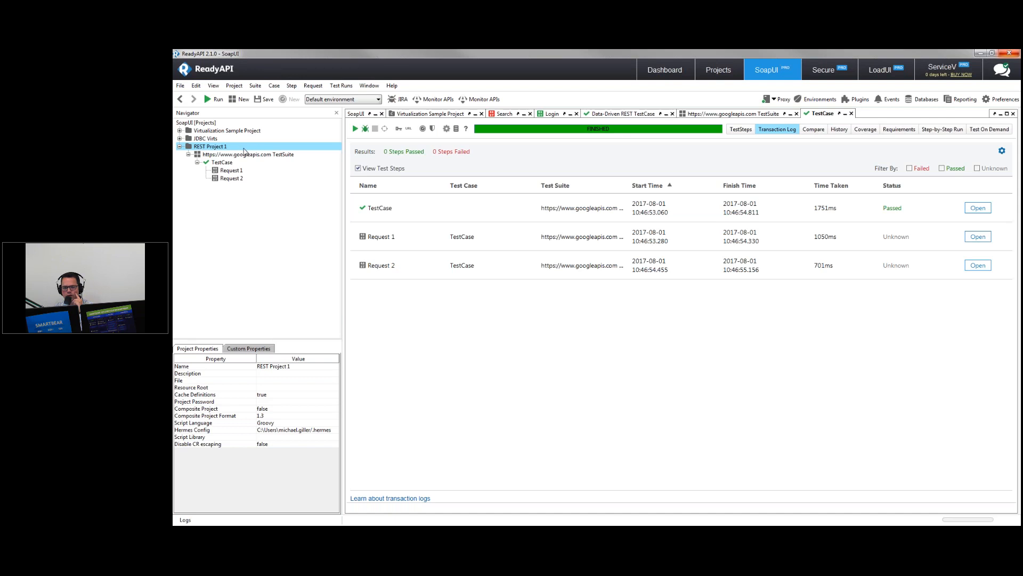
left_click(721, 71)
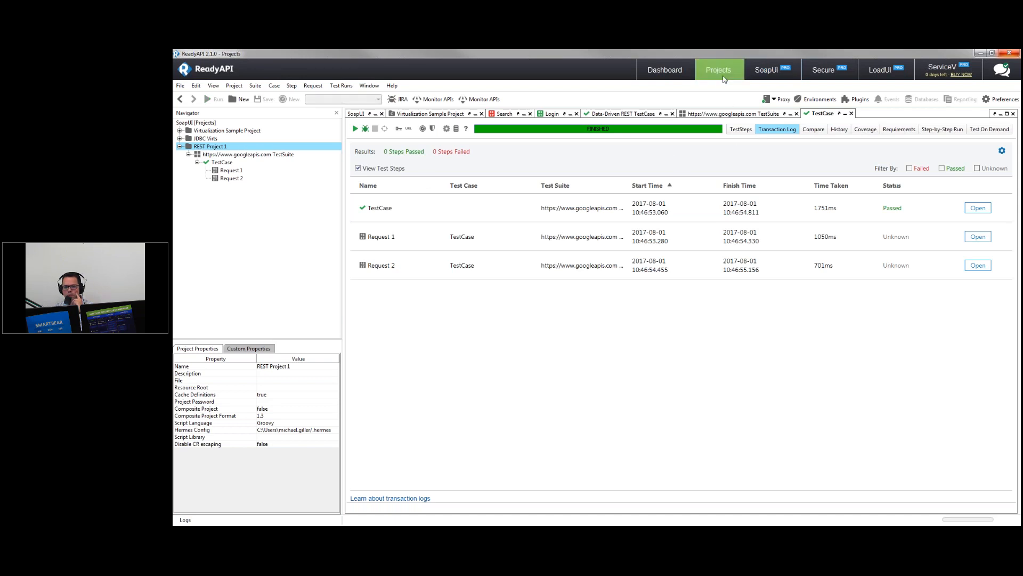
left_click(180, 120)
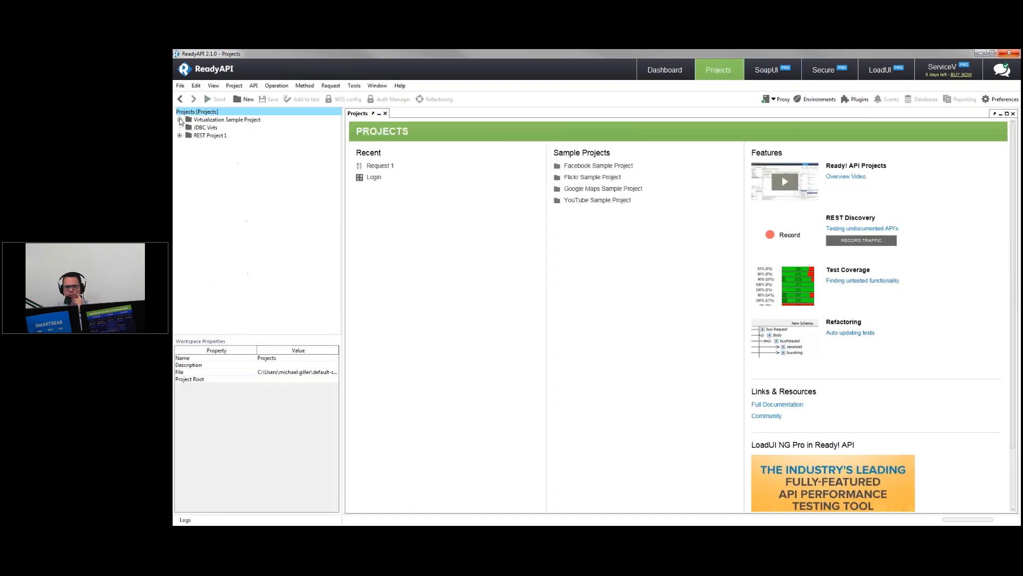
left_click(180, 135)
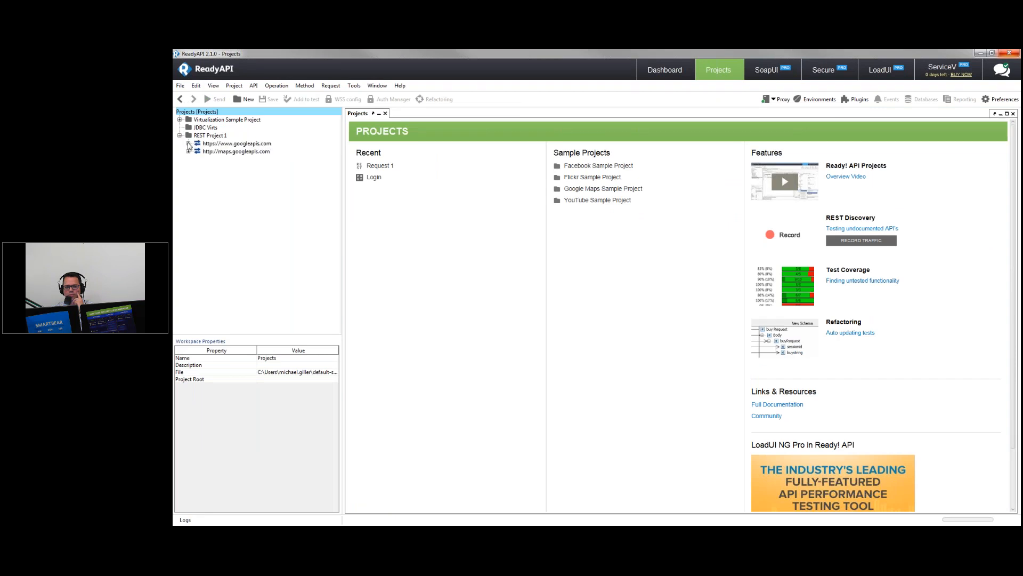
left_click(188, 143)
left_click(206, 159)
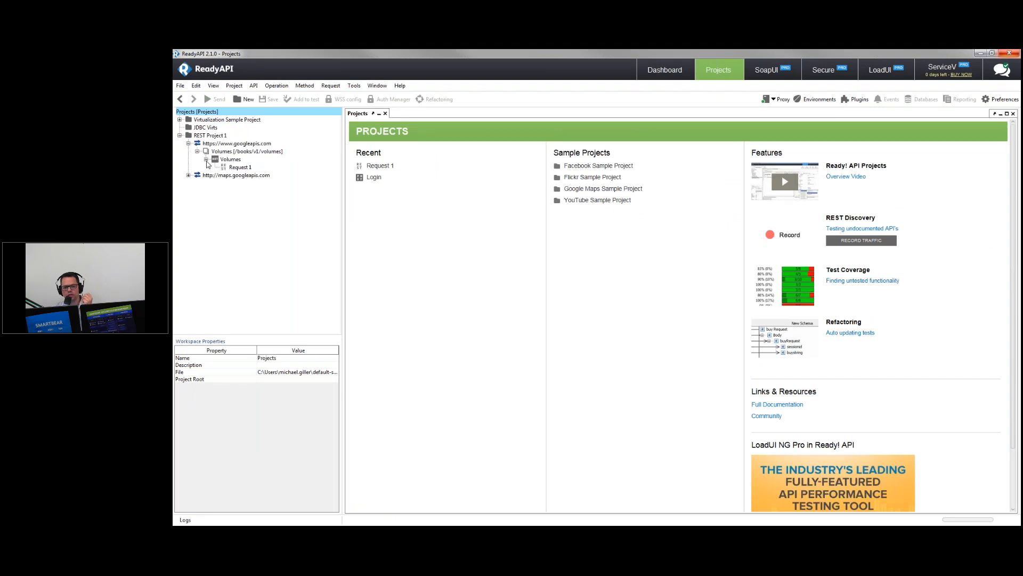
double_click(230, 174)
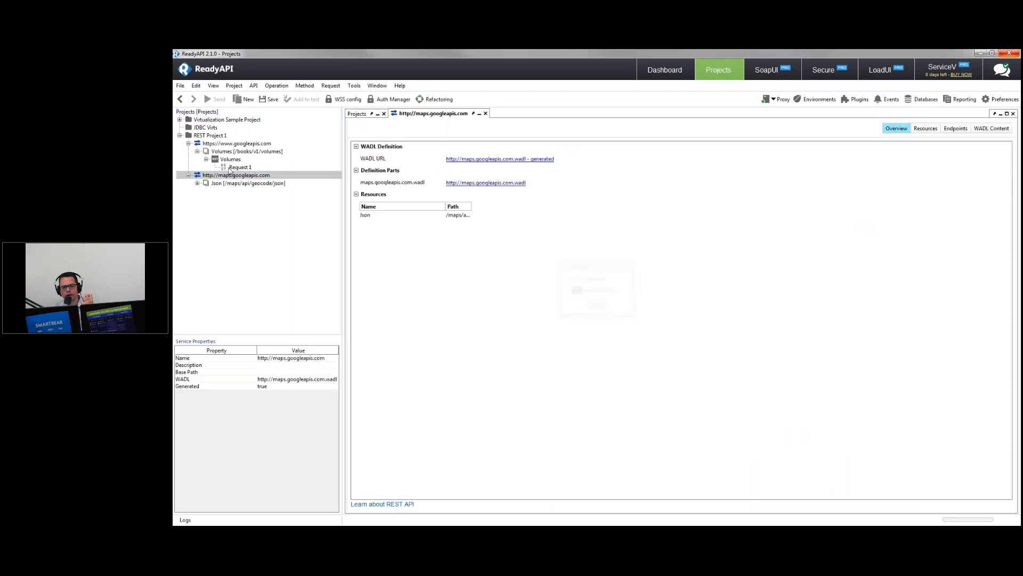
left_click(229, 168)
double_click(229, 169)
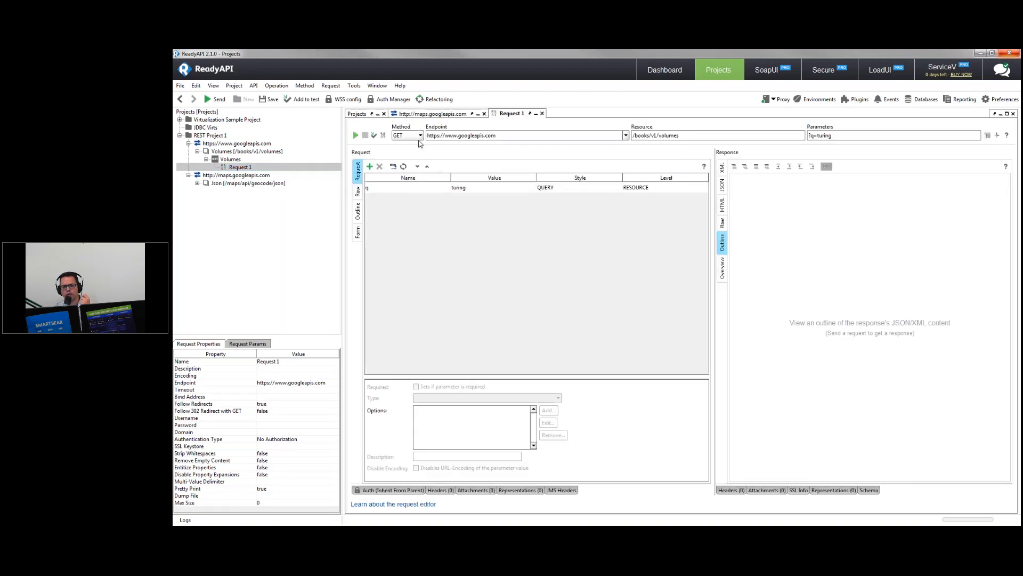
Review the HTTP method choices, the parameter style choices for q, and the actions available for Request 1.
left_click(416, 137)
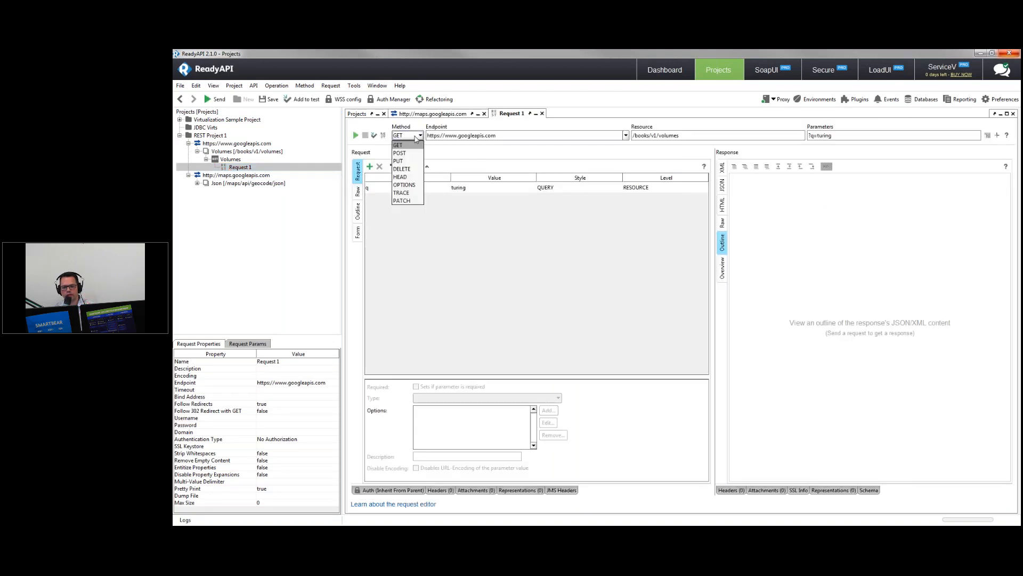
left_click(647, 239)
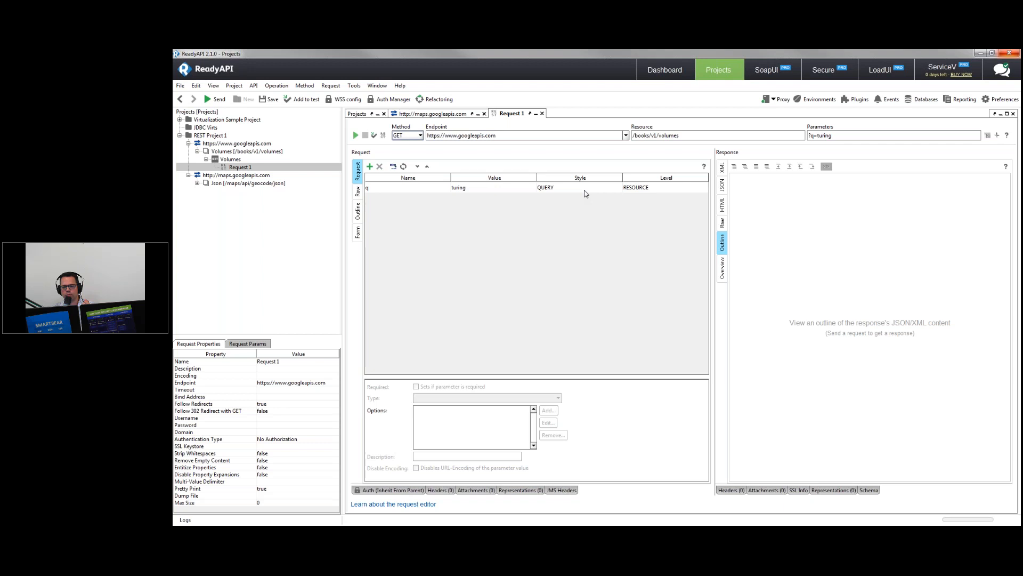
left_click(585, 190)
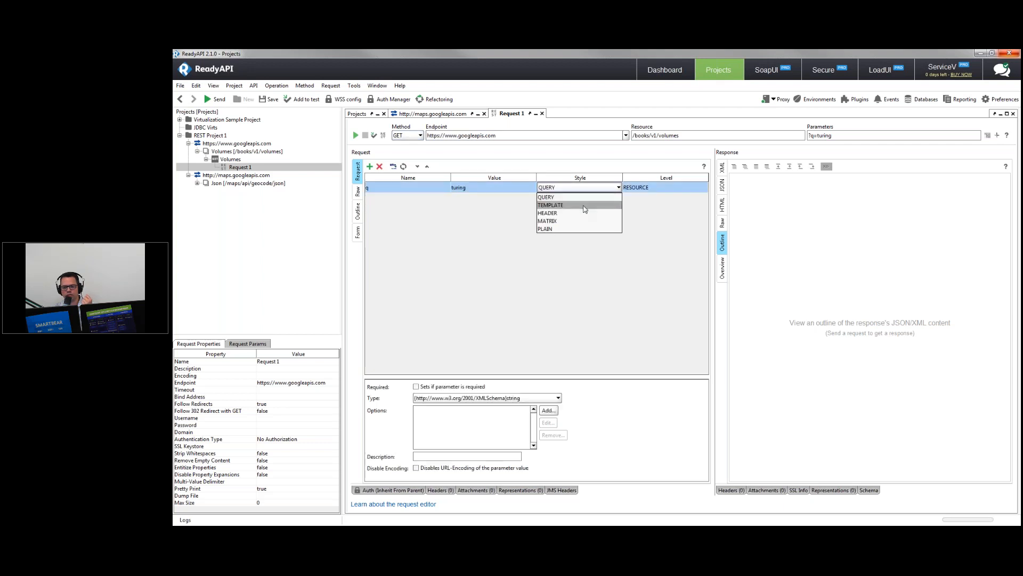
left_click(496, 228)
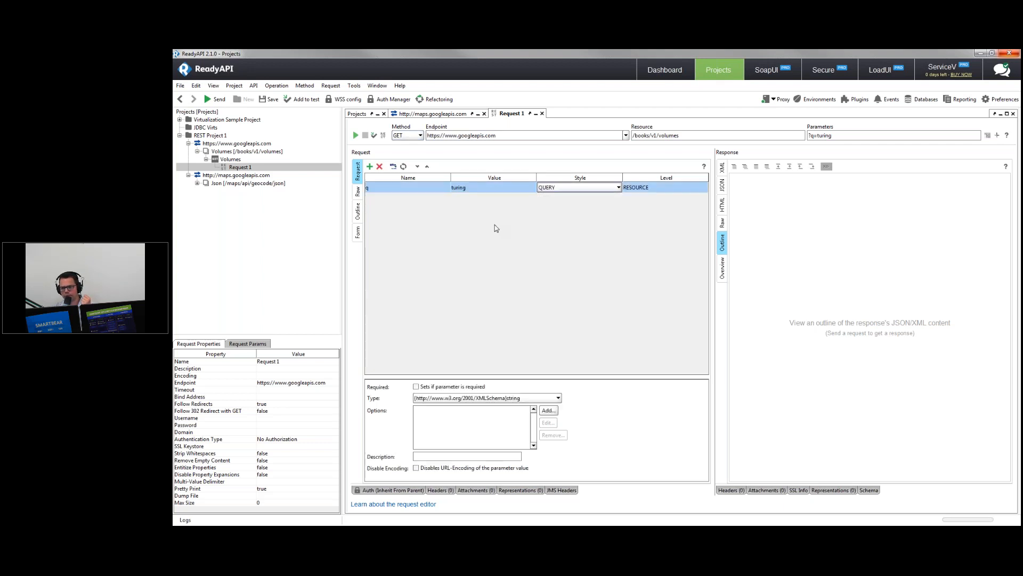
right_click(274, 170)
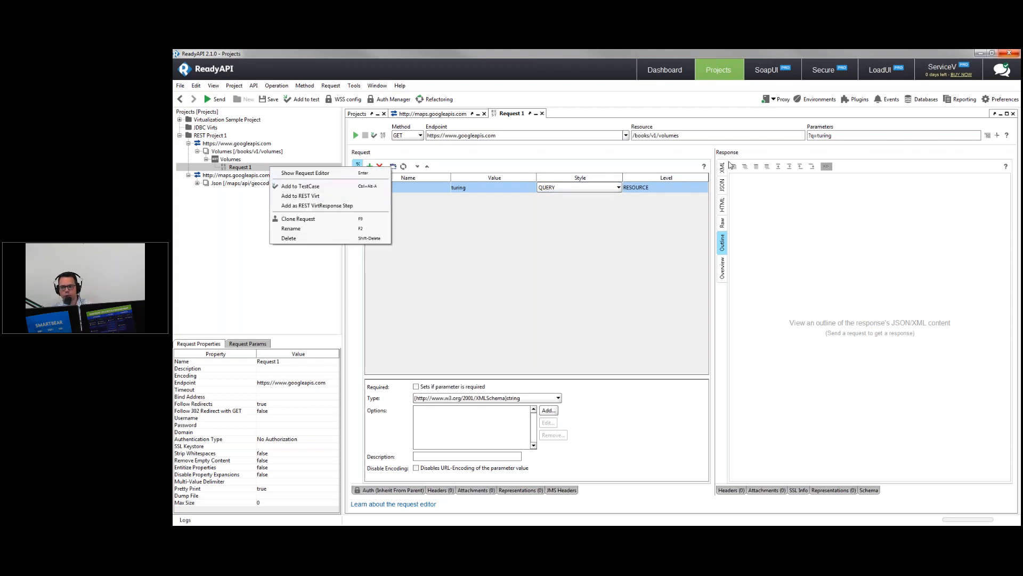
In SoapUI, open the TestCase's Request 1 step and rename it as books.
left_click(770, 71)
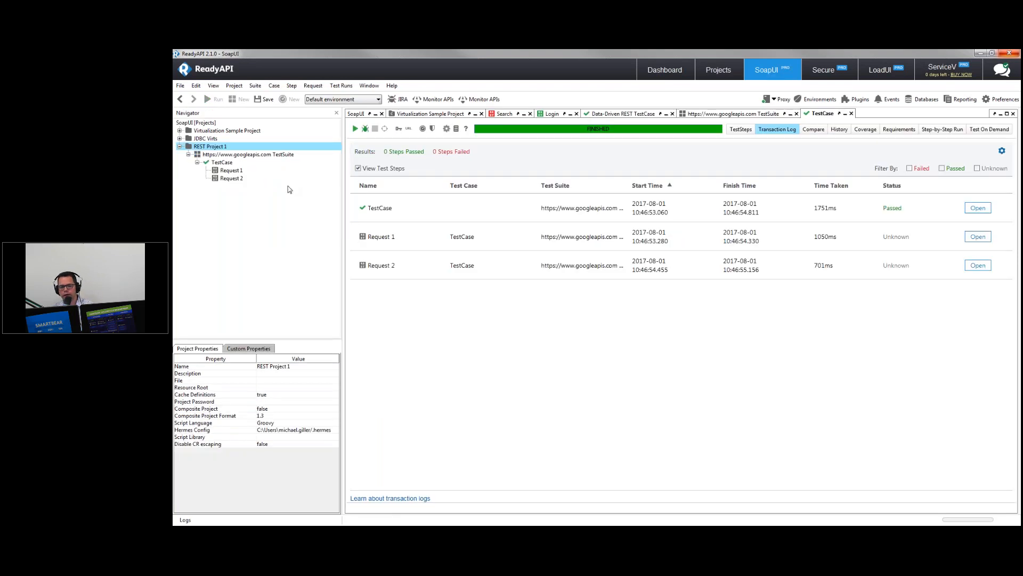
double_click(239, 172)
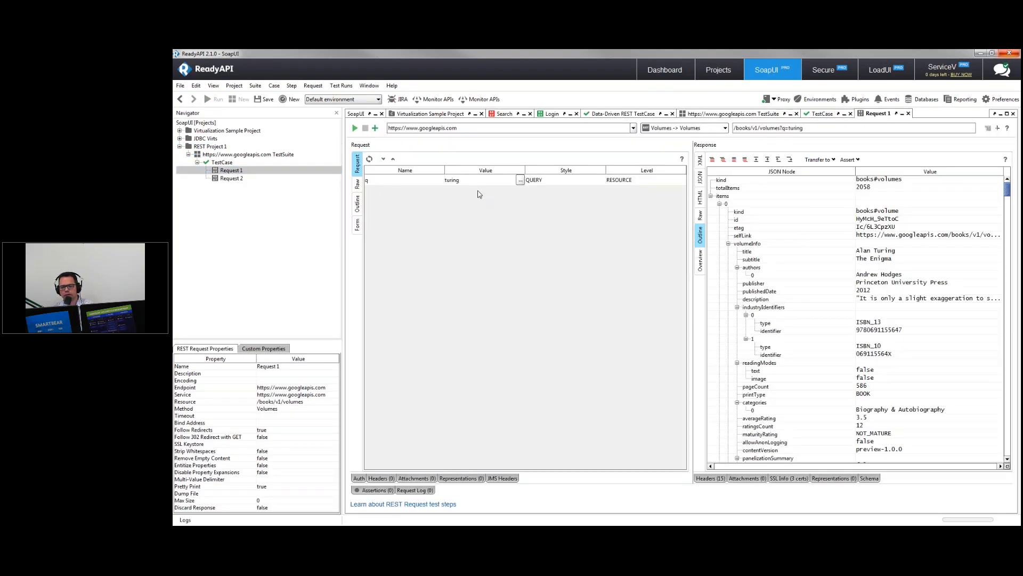
right_click(235, 171)
left_click(268, 227)
type("books")
key("Return")
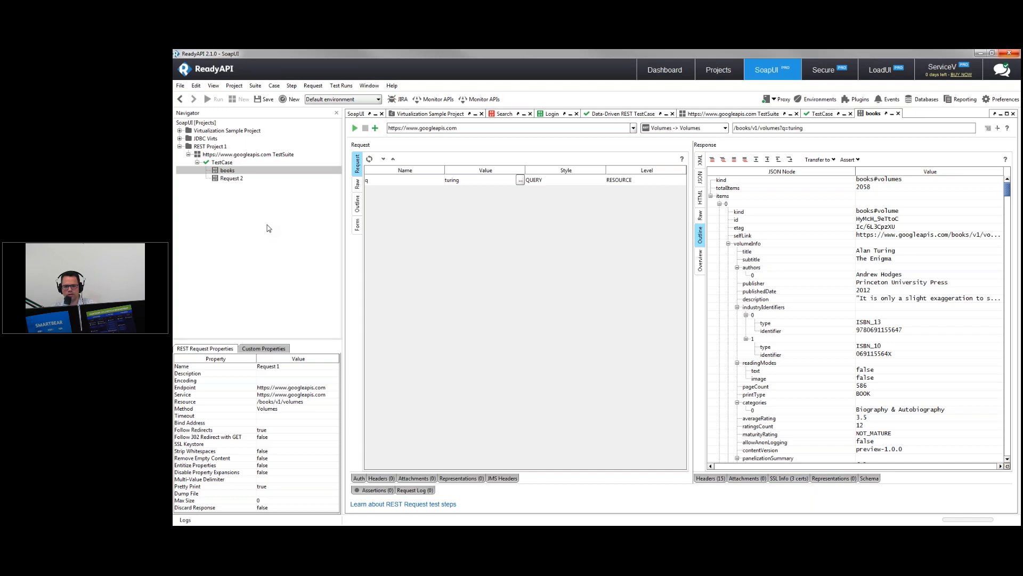
Rename the TestCase's Request 2 step as maps and open it.
left_click(223, 180)
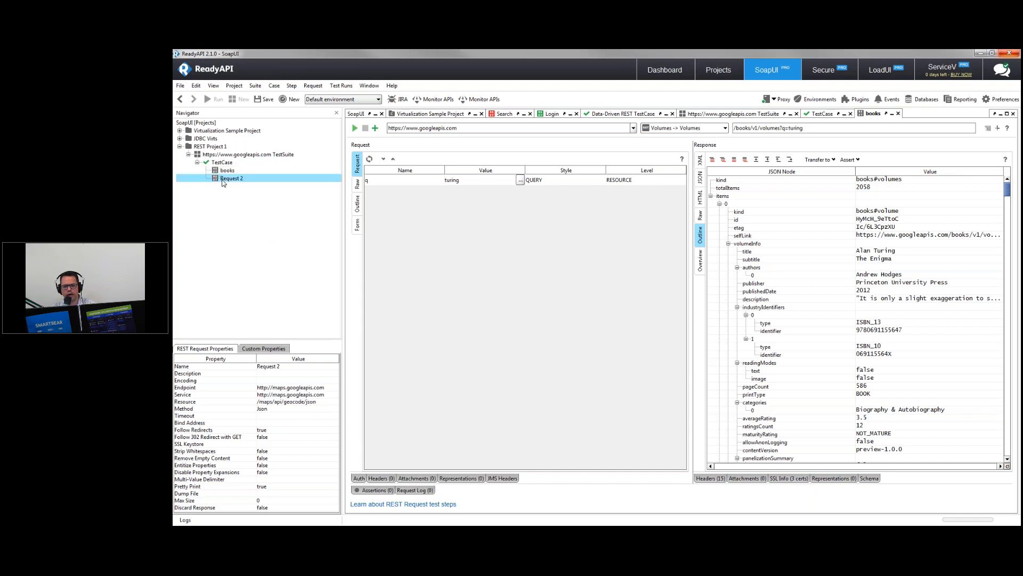
right_click(222, 179)
left_click(263, 236)
type("maps")
key("Return")
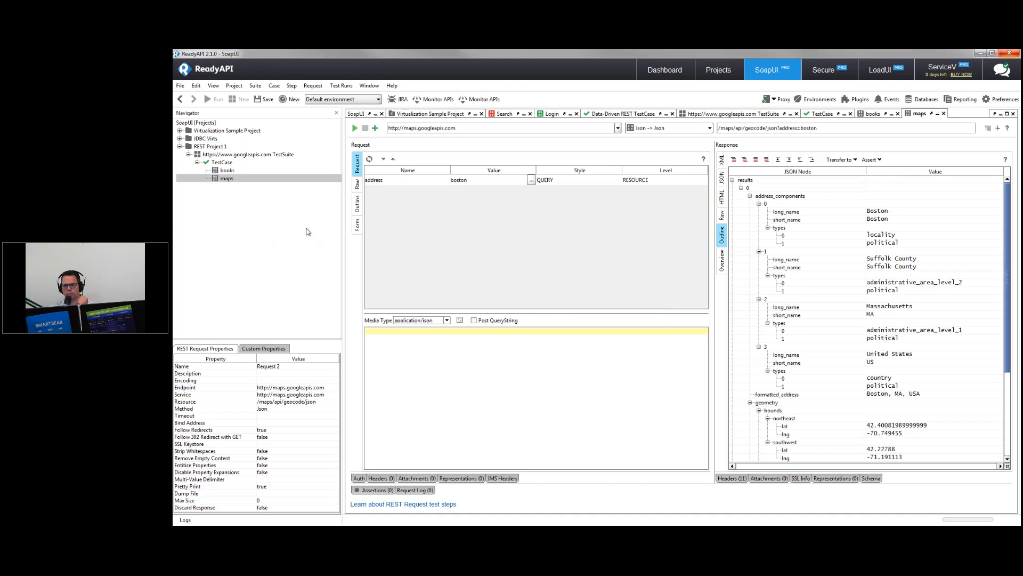
Return to the Dashboard, view the SoapUI NG Pro 201 Agenda slide, and switch back to ReadyAPI.
left_click(662, 71)
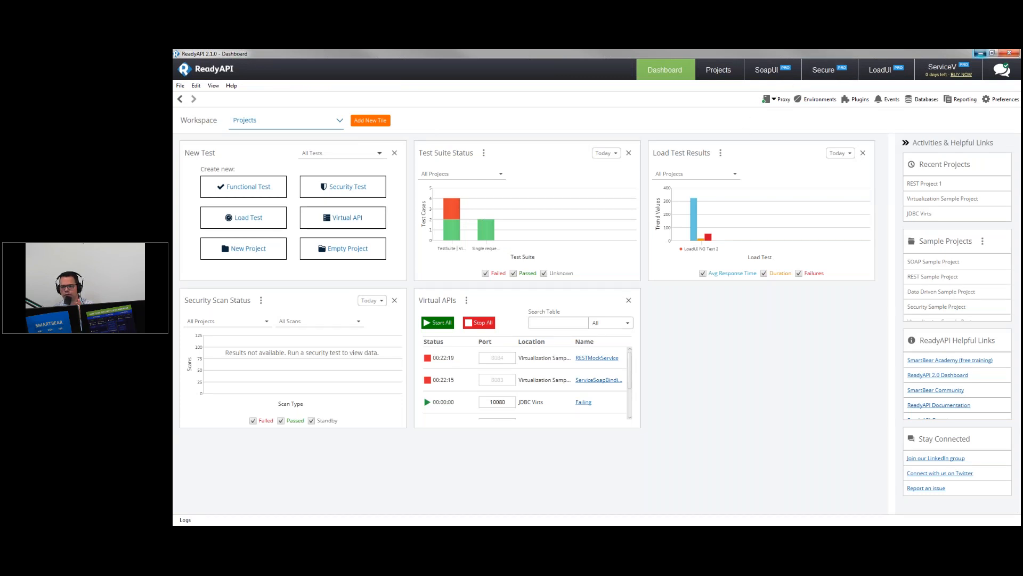
left_click(981, 53)
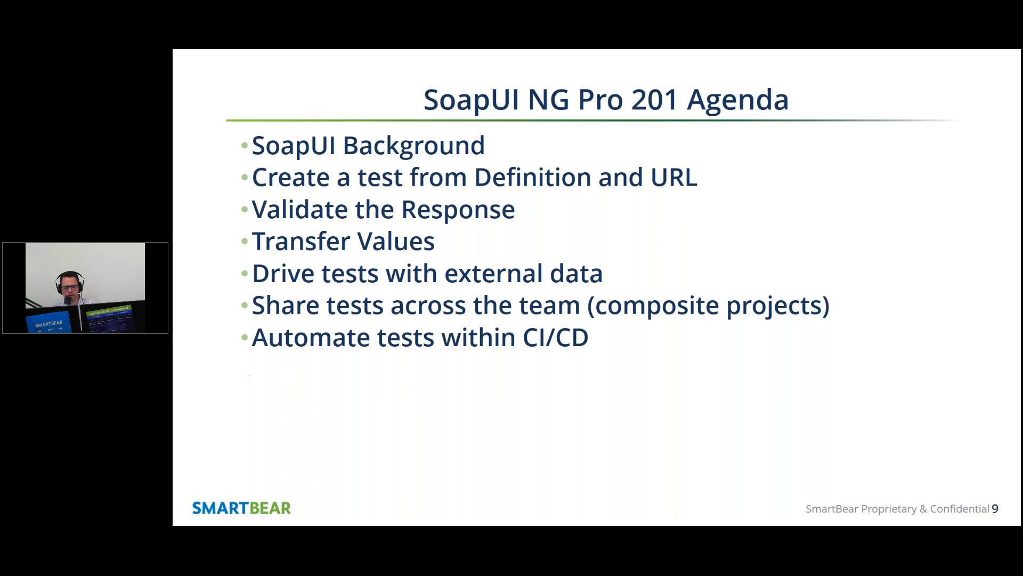
key("alt+Tab")
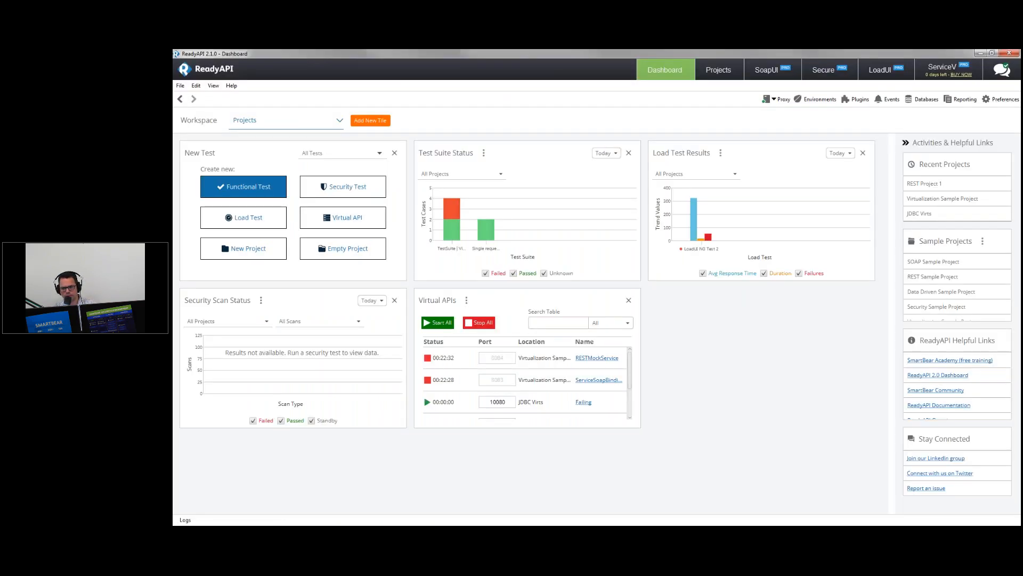
In Projects, add a WSDL to REST Project 1 from the copied mockServiceSoapBinding?WSDL location, with sample requests for all operations.
left_click(719, 70)
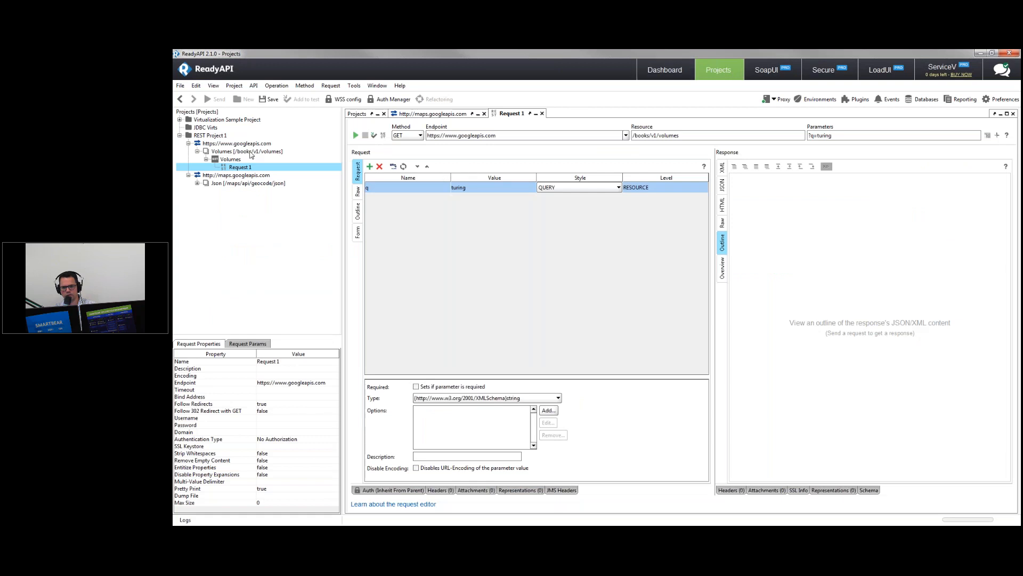
left_click(219, 137)
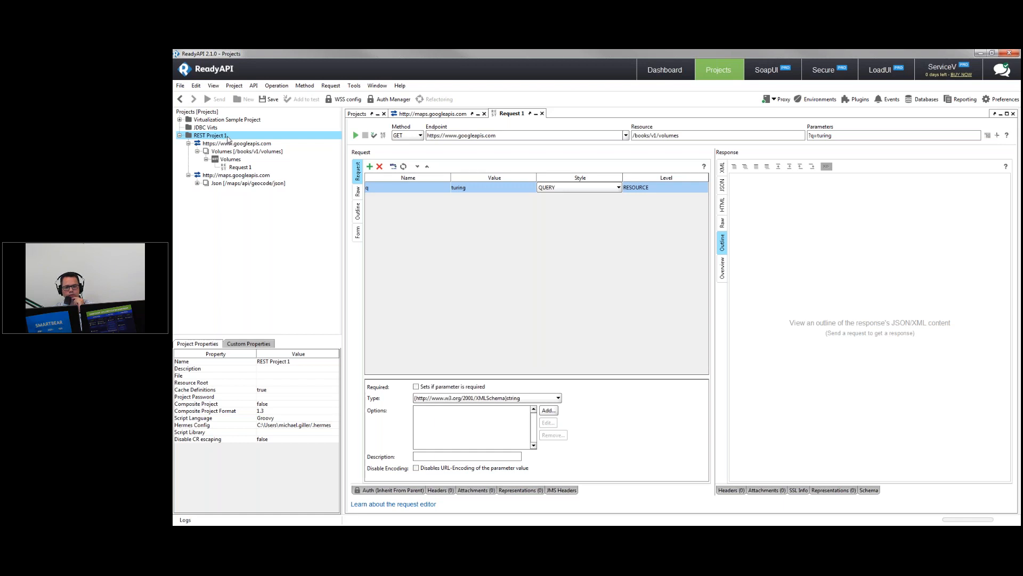
right_click(228, 139)
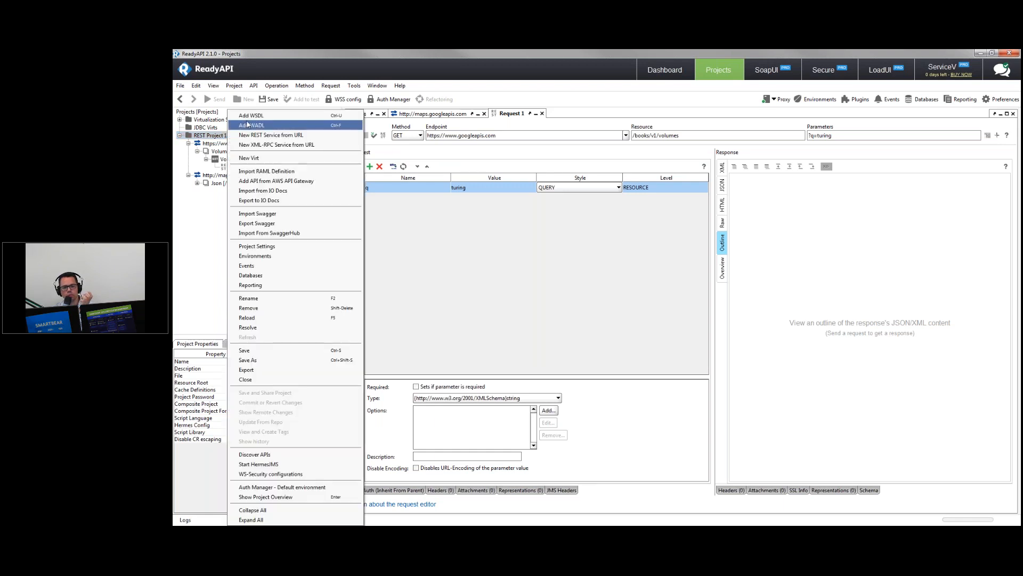
left_click(244, 117)
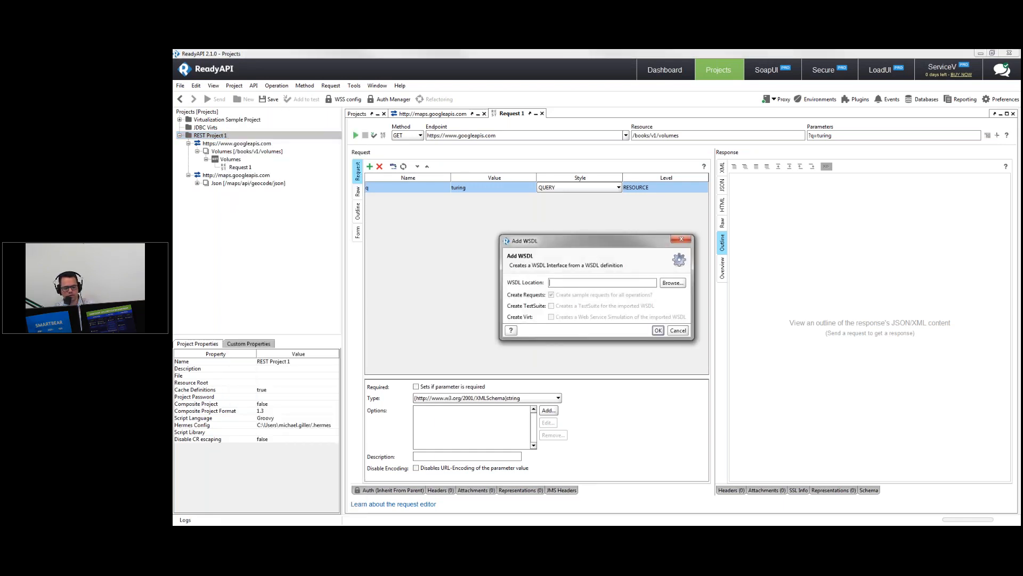
key("alt+Tab")
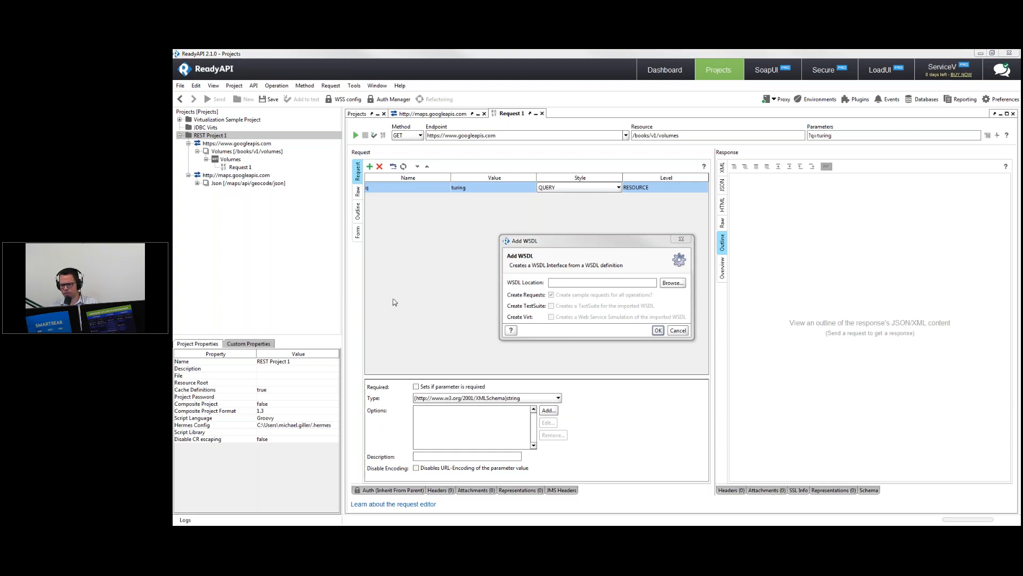
key("ctrl+v")
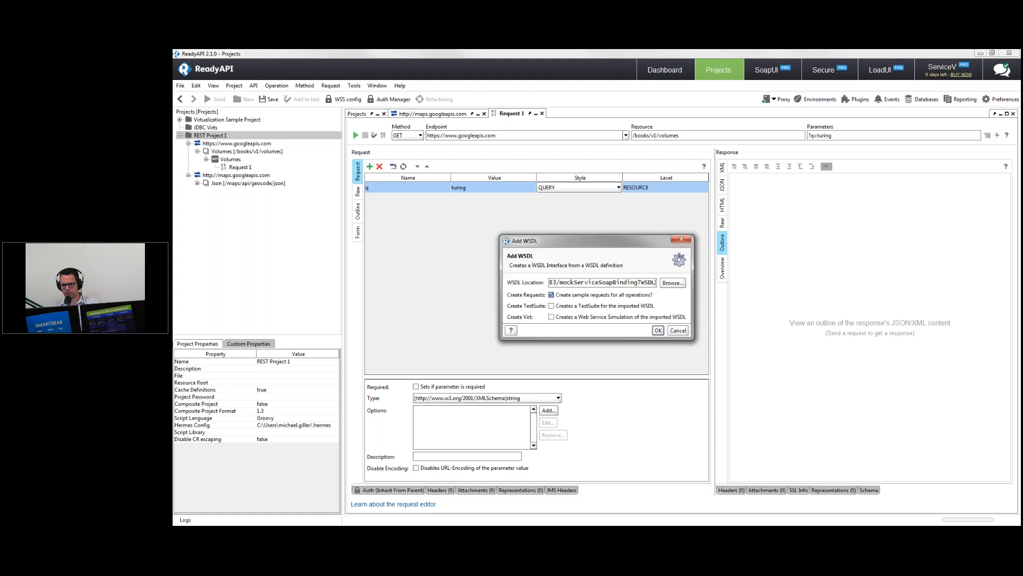
left_click(658, 330)
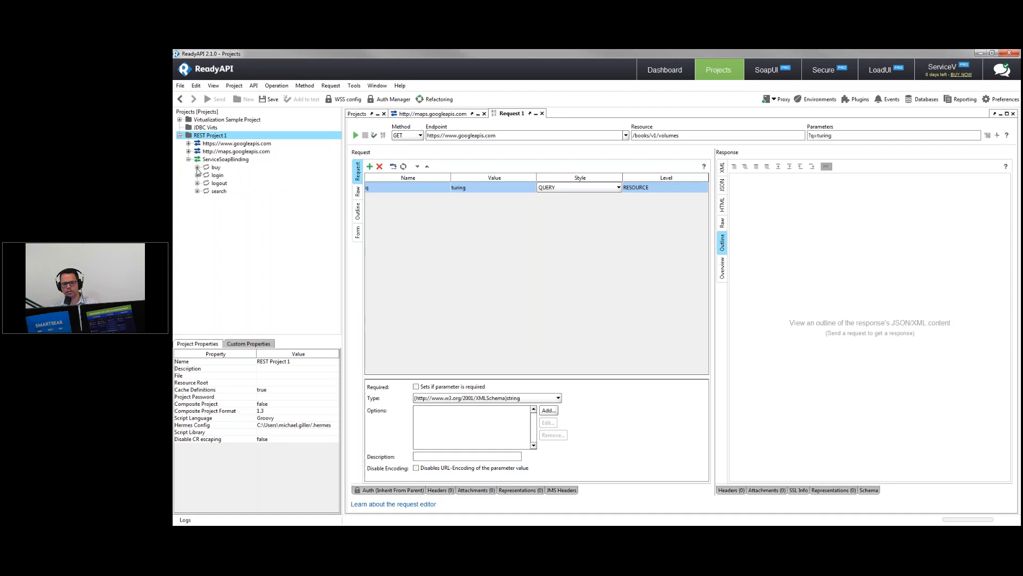
left_click(198, 175)
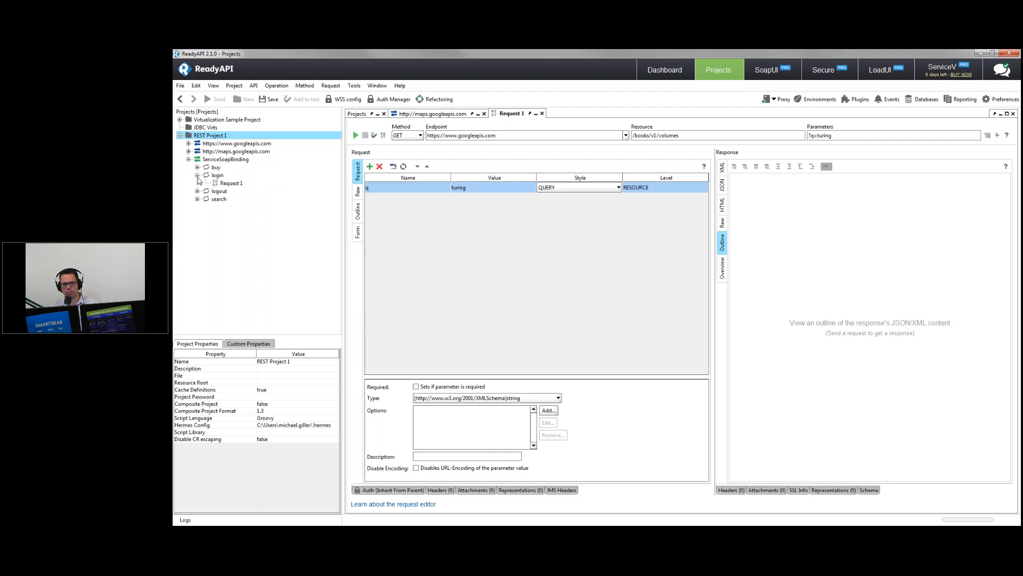
right_click(229, 183)
left_click(261, 206)
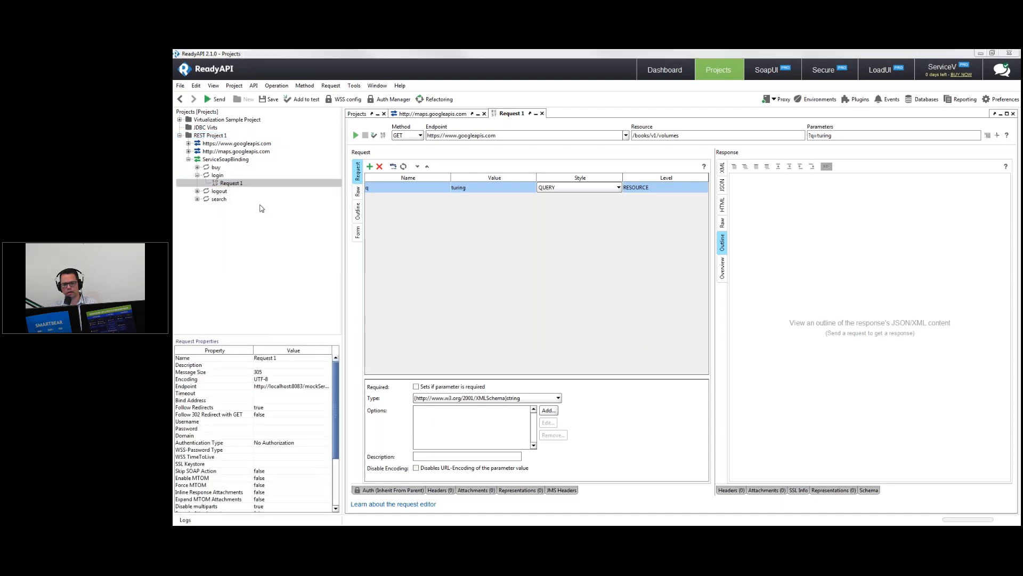
left_click(595, 290)
left_click(601, 307)
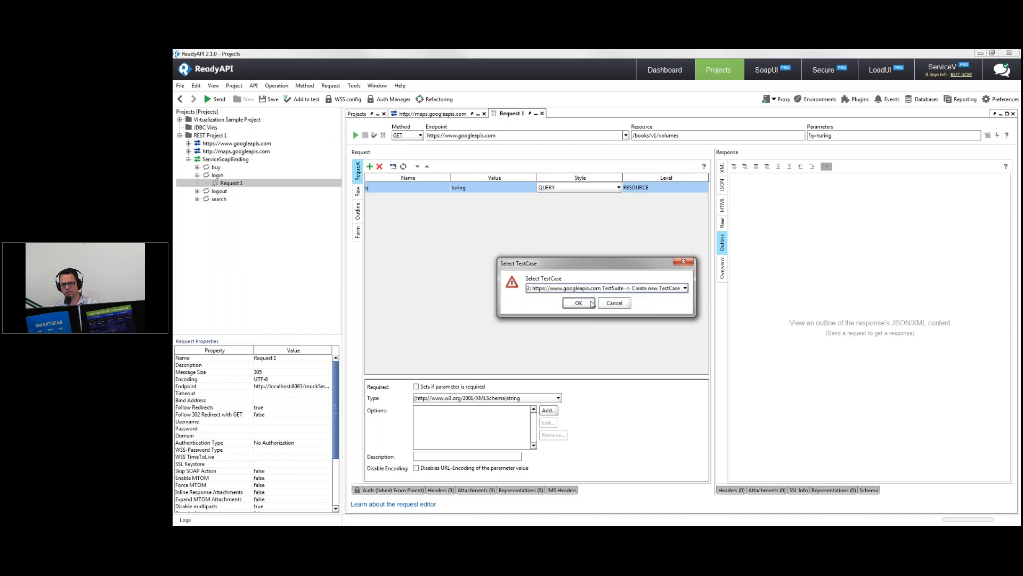
left_click(587, 303)
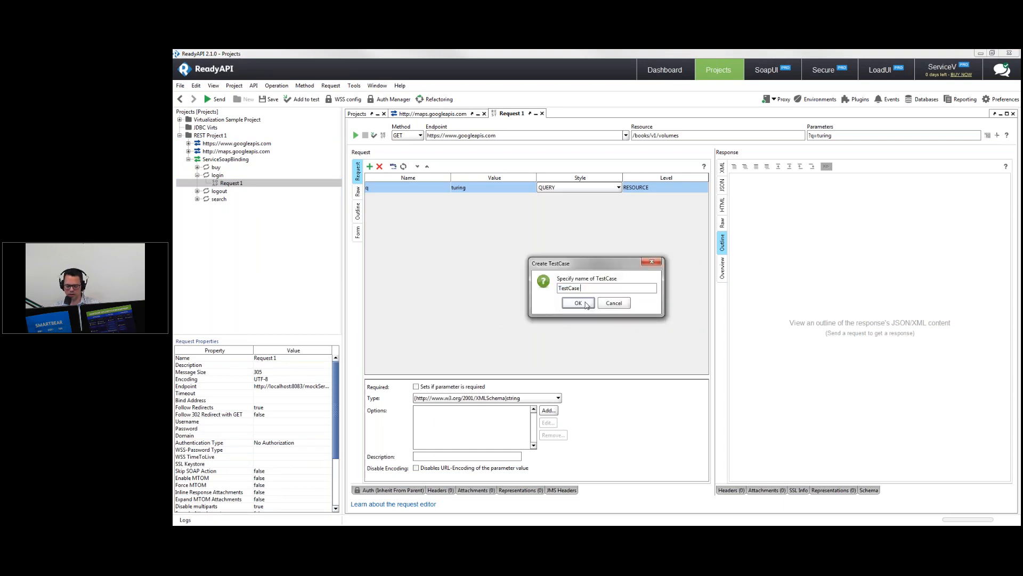
left_click(578, 303)
left_click(673, 346)
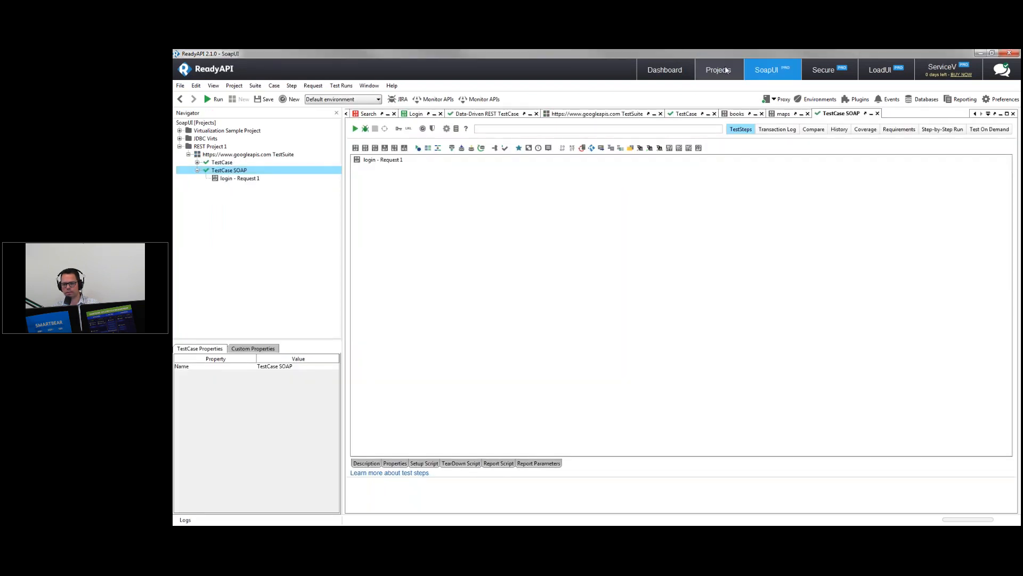
left_click(718, 69)
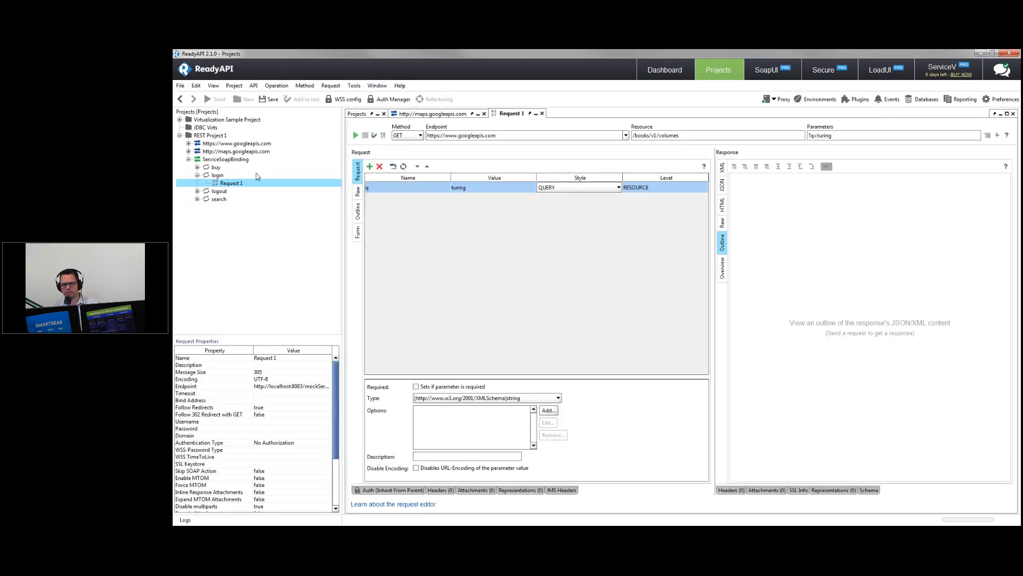
right_click(213, 136)
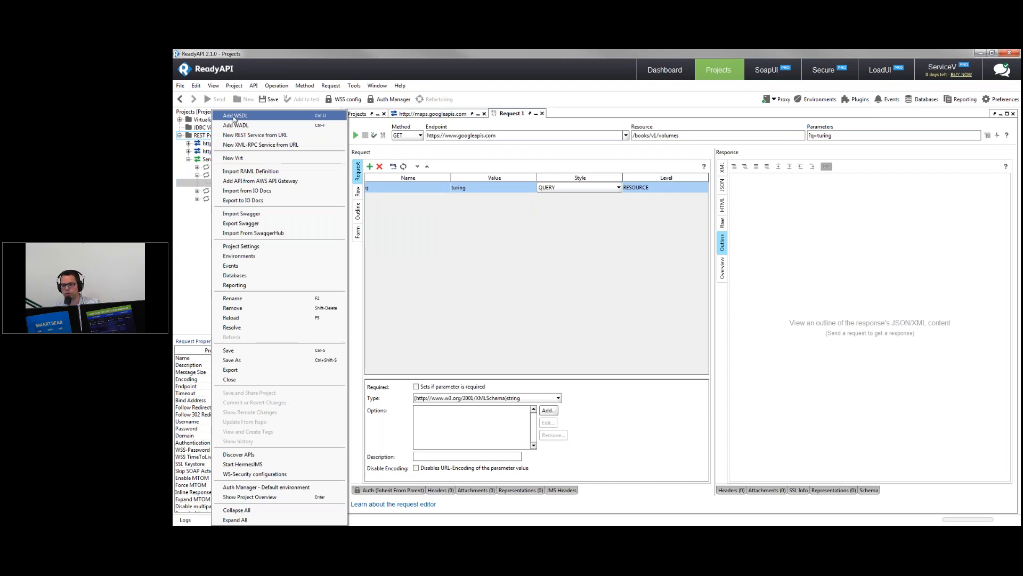
left_click(219, 214)
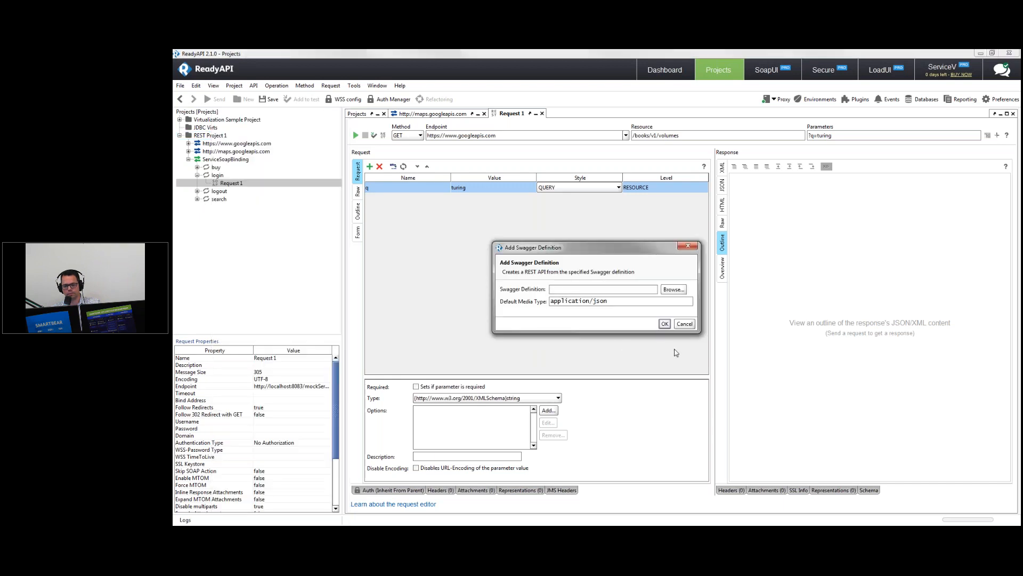
left_click(682, 323)
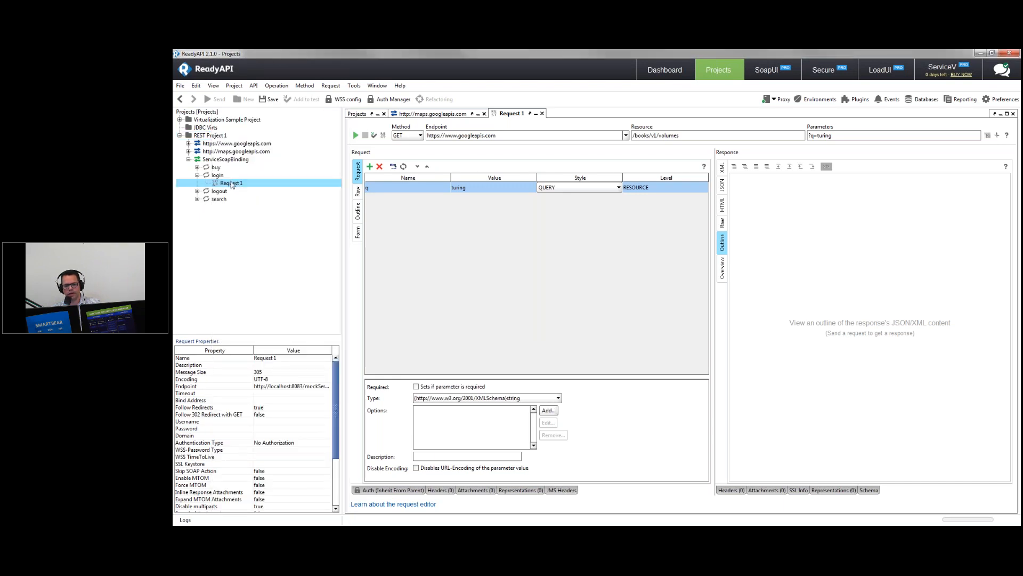
right_click(227, 184)
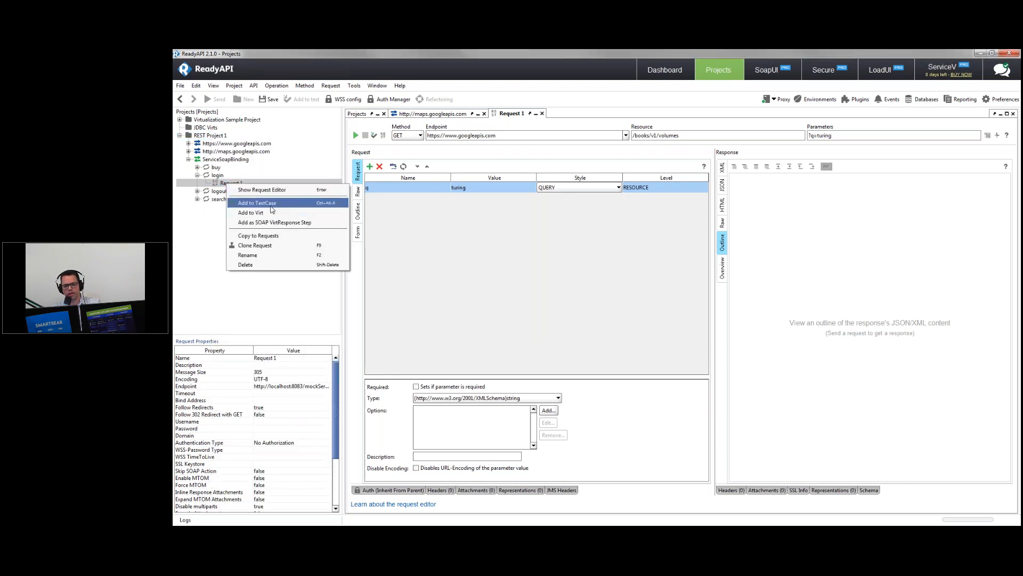
left_click(768, 73)
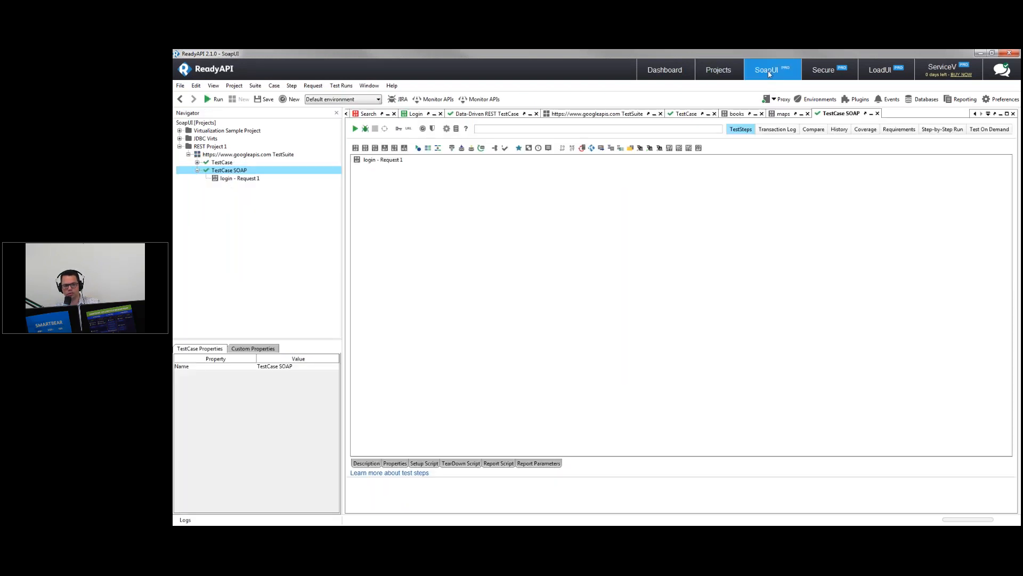
Return to Projects and start a Swagger import for REST Project 1.
left_click(722, 69)
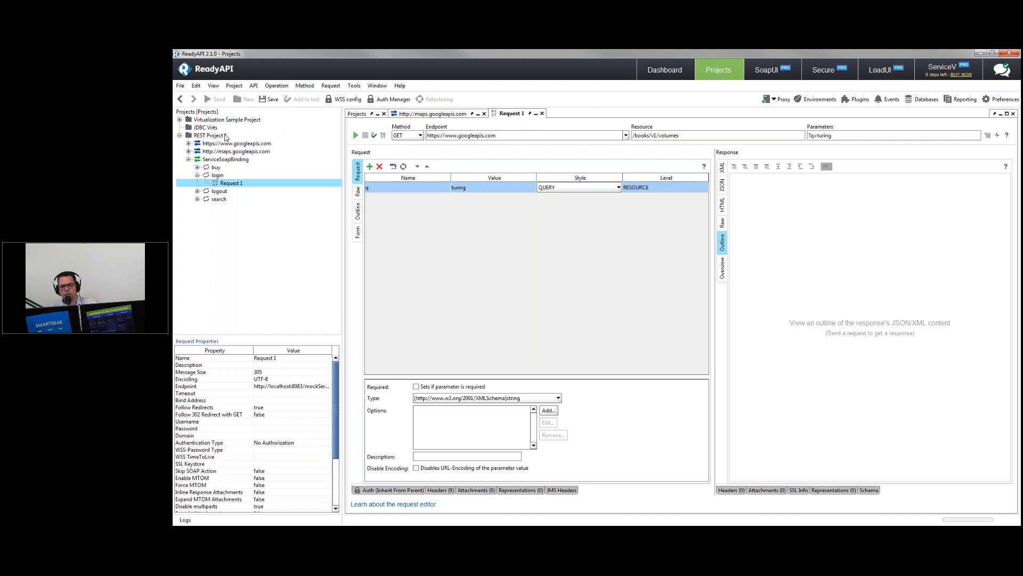
right_click(228, 137)
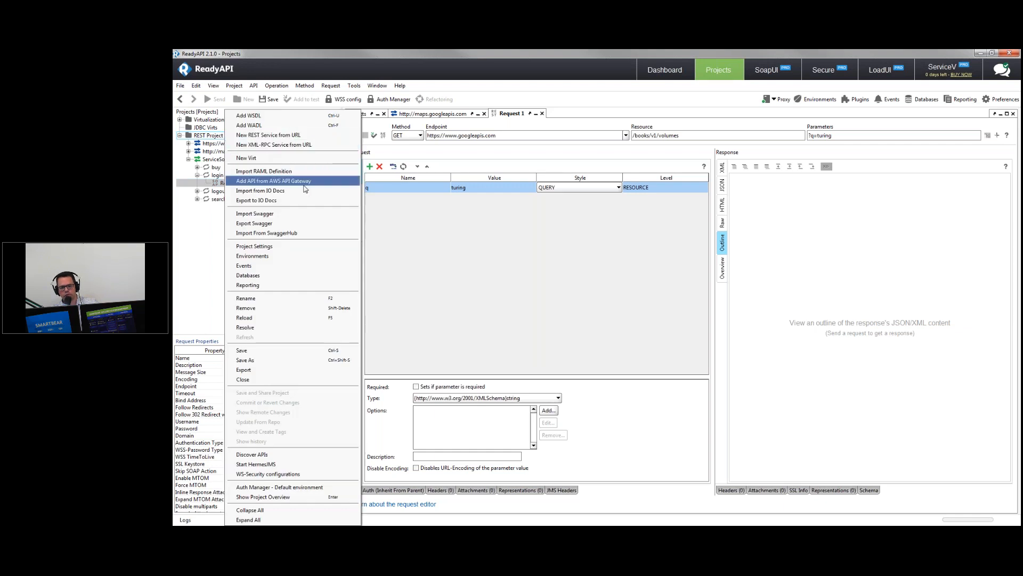
left_click(316, 215)
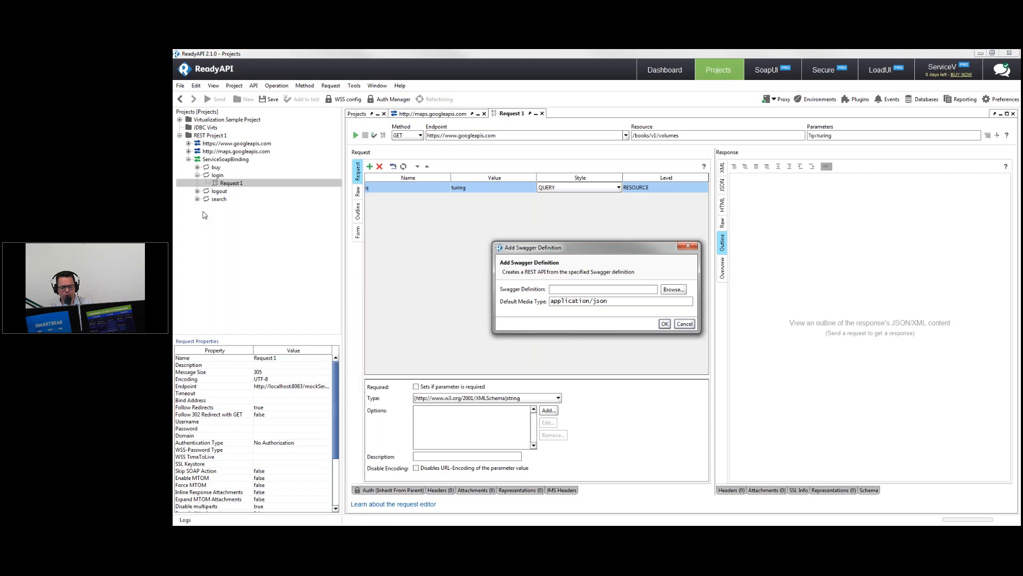
key("alt+Tab")
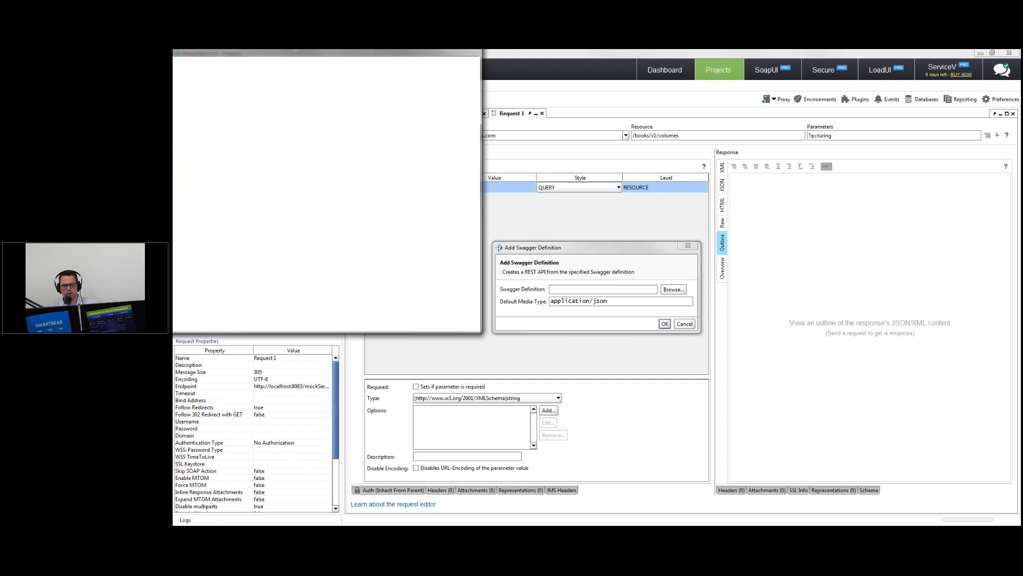
type("petstore.swagger.io")
key("Return")
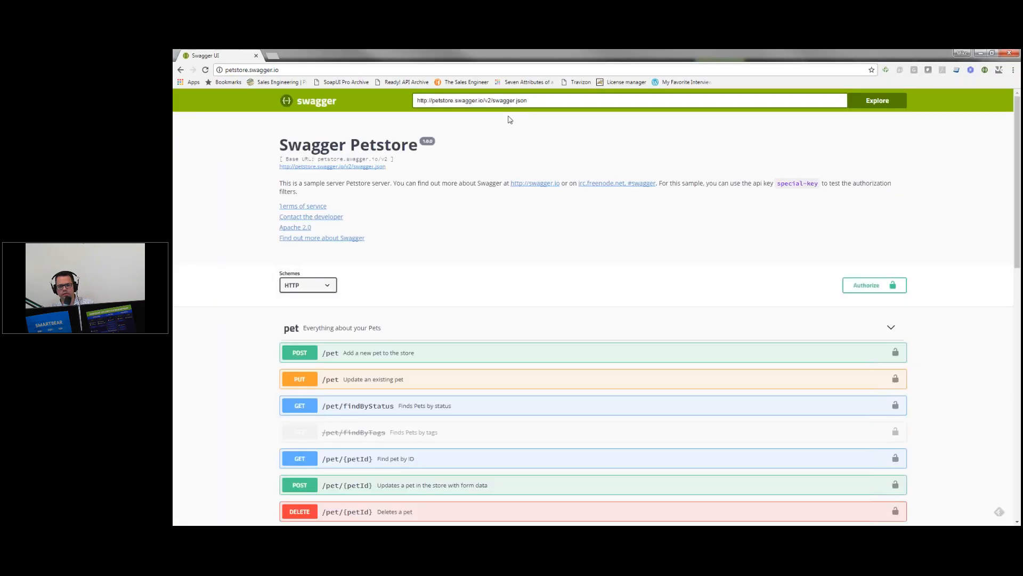
triple_click(523, 98)
key("ctrl+c")
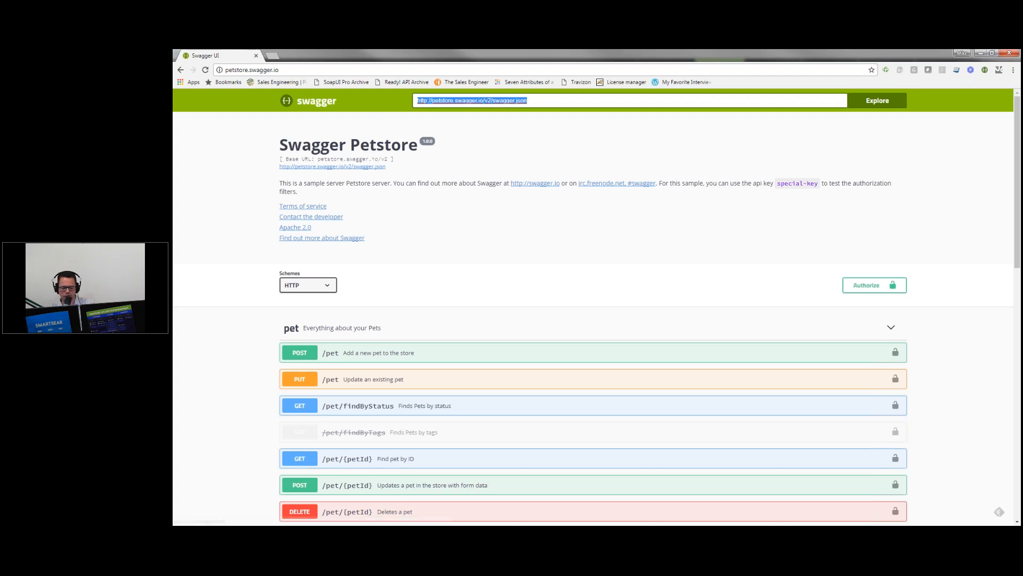
Examine the Swagger Petstore operations, including the details of POST /pet, and switch back to ReadyAPI.
left_click(243, 284)
scroll(244, 280, "down", 2)
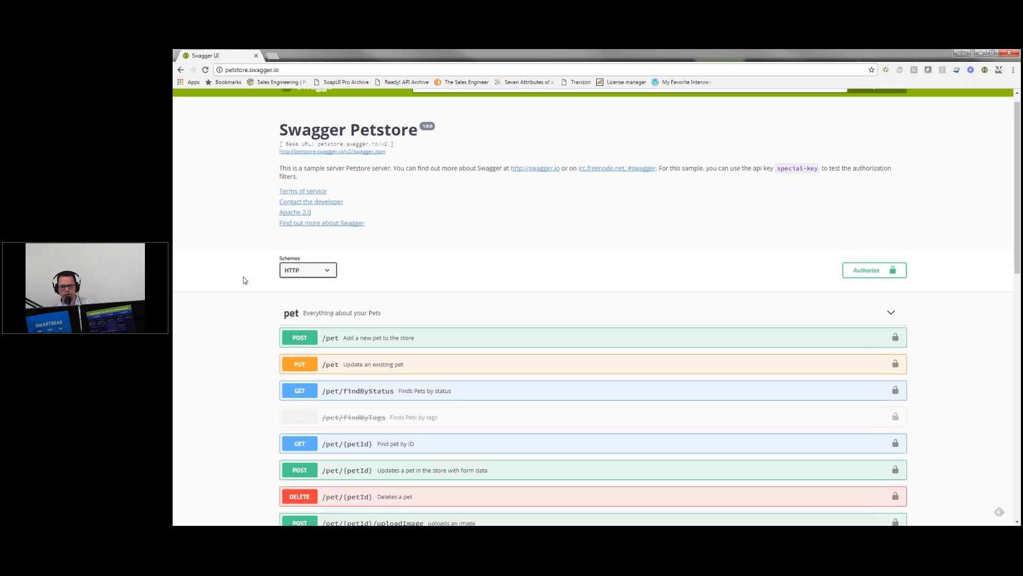
left_click(300, 269)
scroll(251, 393, "down", 4)
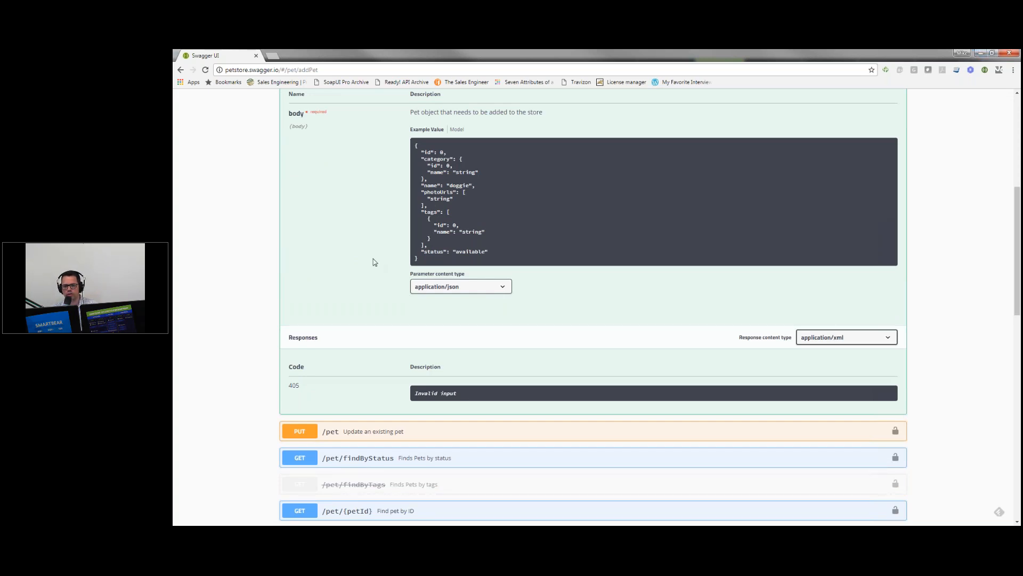
scroll(374, 261, "up", 3)
left_click(300, 225)
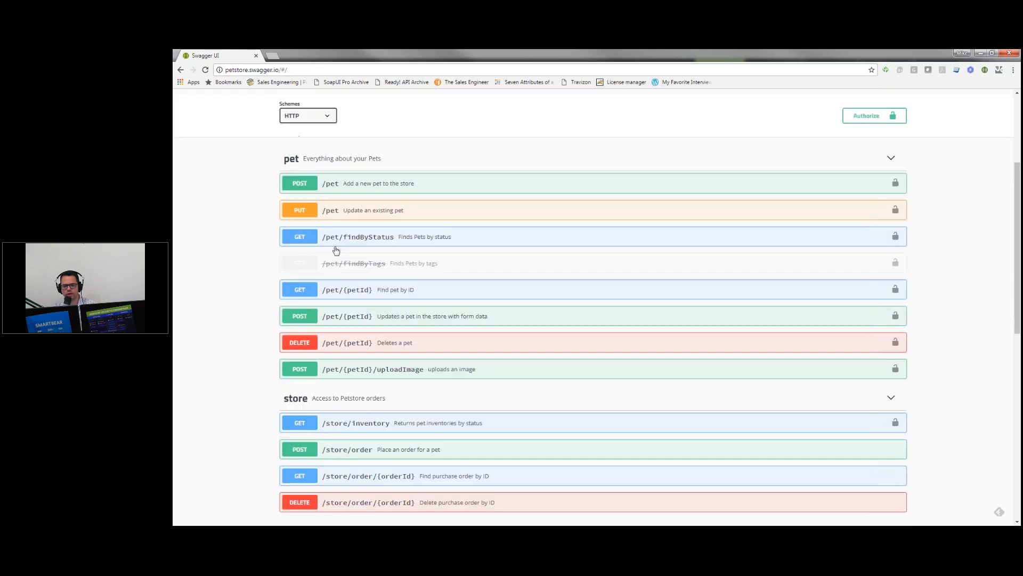
scroll(333, 258, "down", 8)
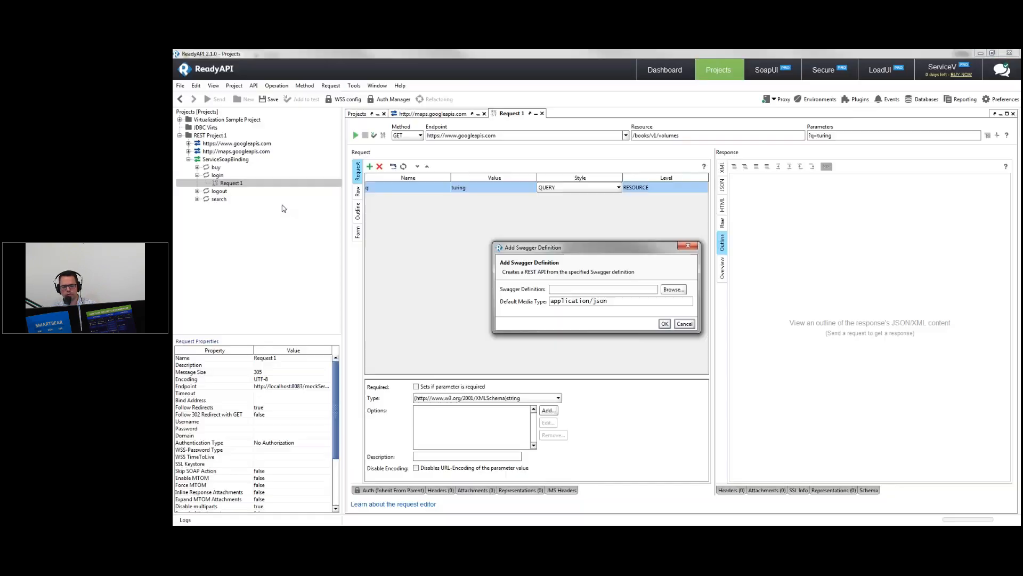
key("Escape")
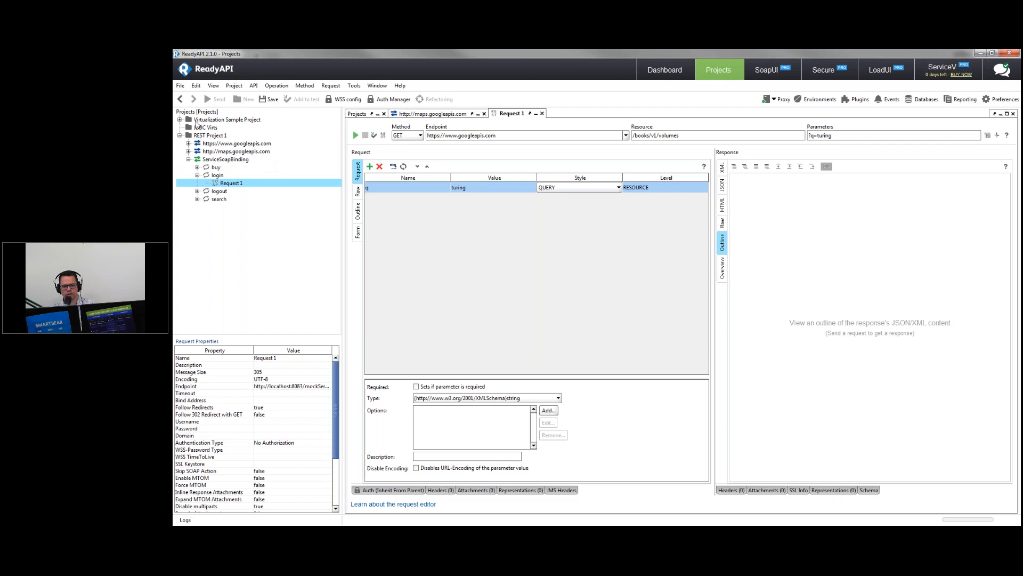
right_click(202, 135)
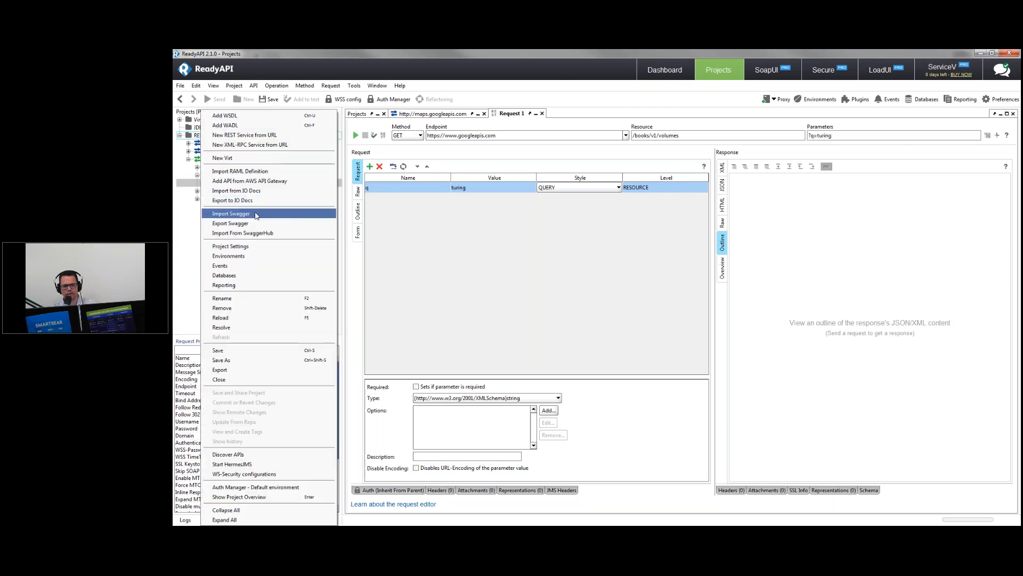
left_click(234, 213)
key("ctrl+v")
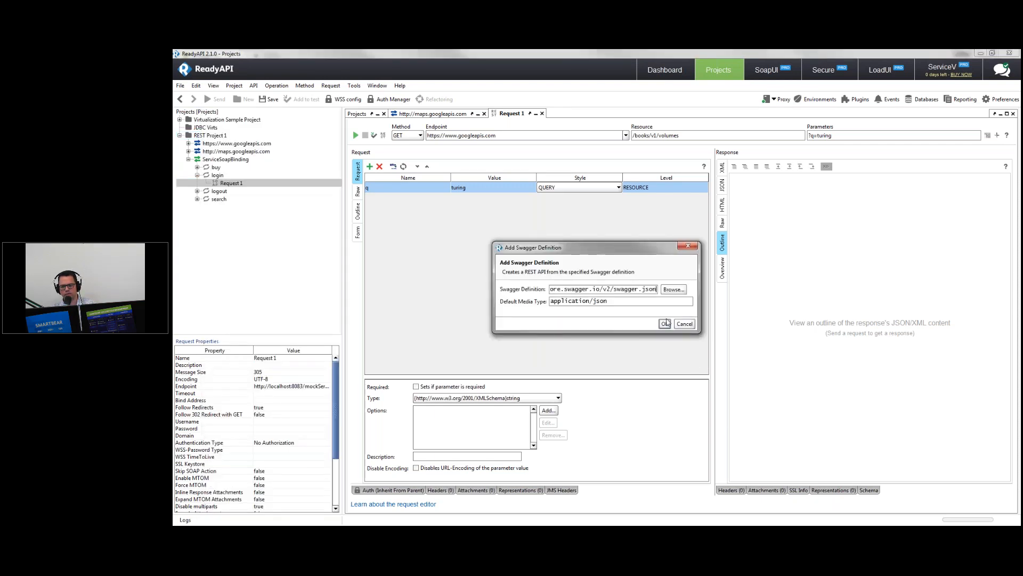
left_click(665, 324)
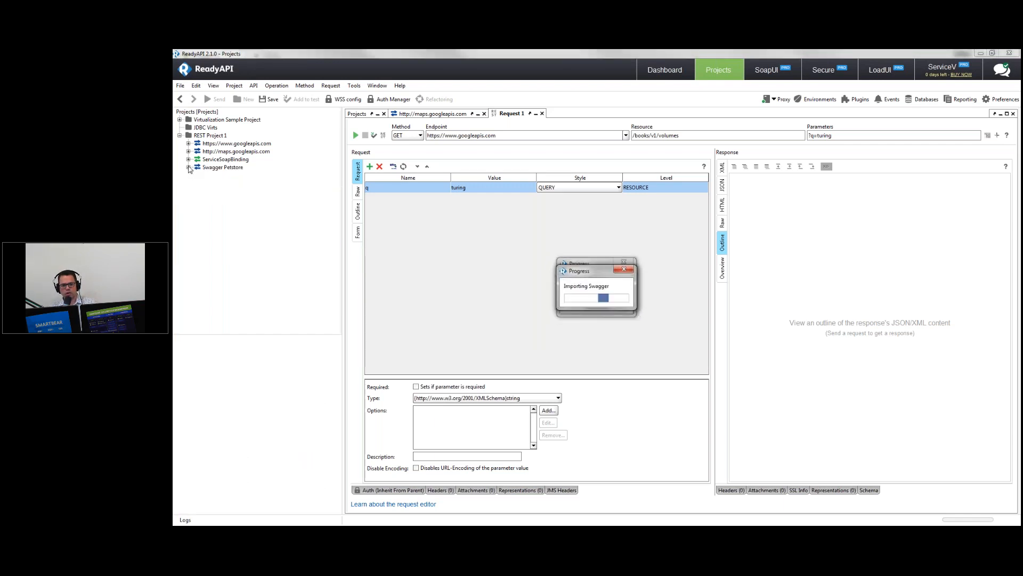
Expand the Swagger Petstore service and its /pet resource to reach the addPet method's Request 1.
left_click(189, 167)
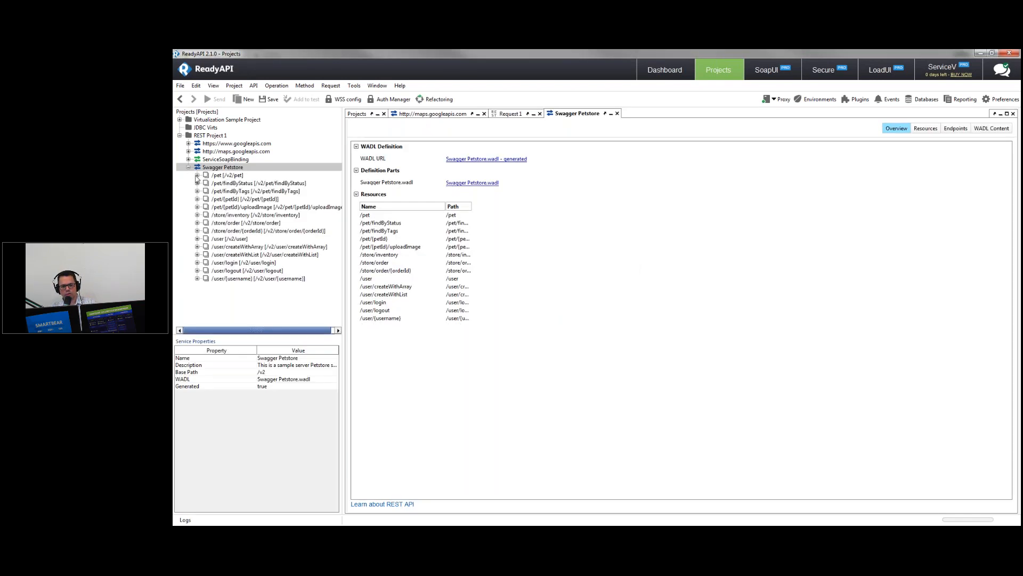
left_click(197, 176)
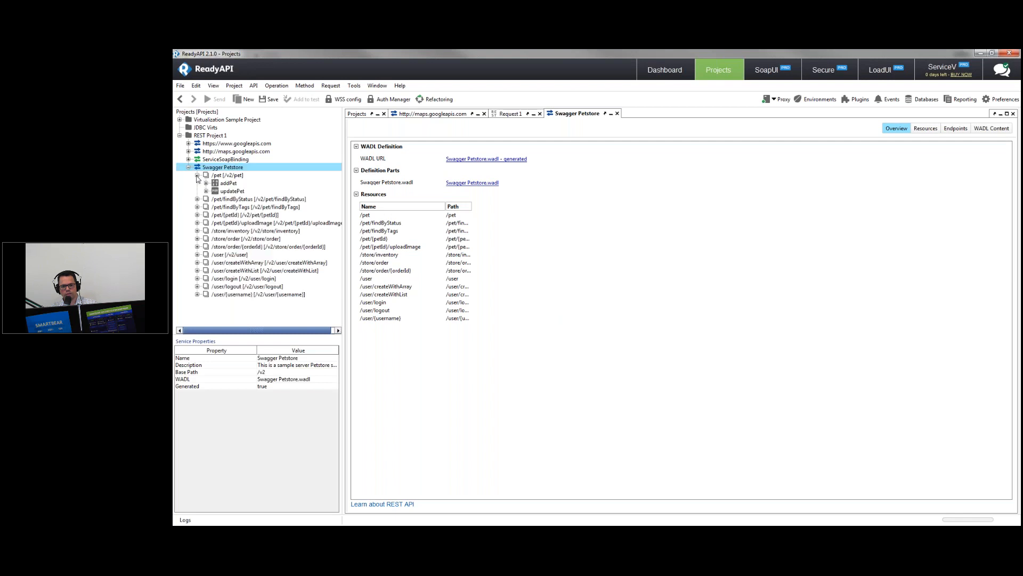
left_click(225, 191)
right_click(226, 191)
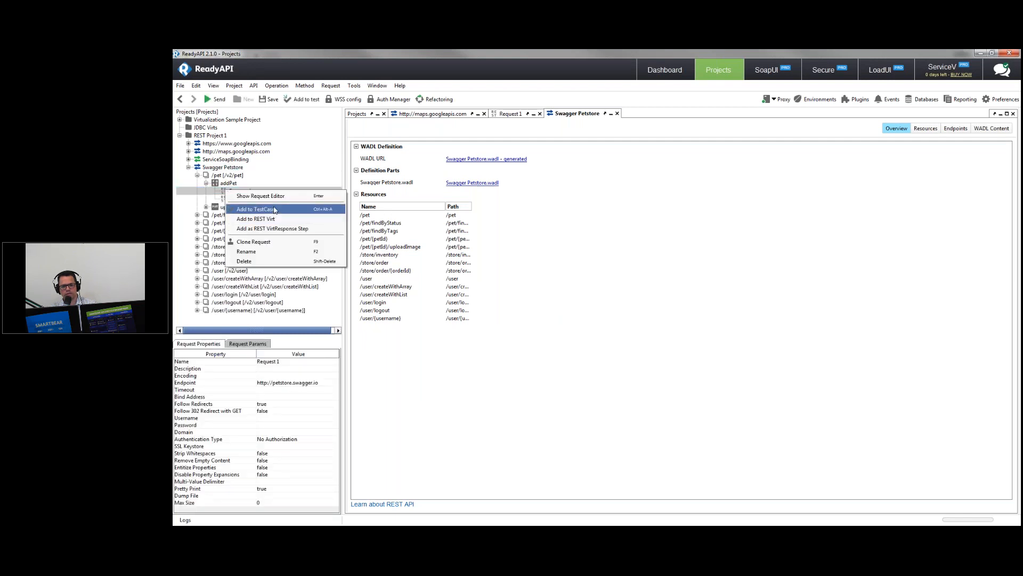
left_click(256, 209)
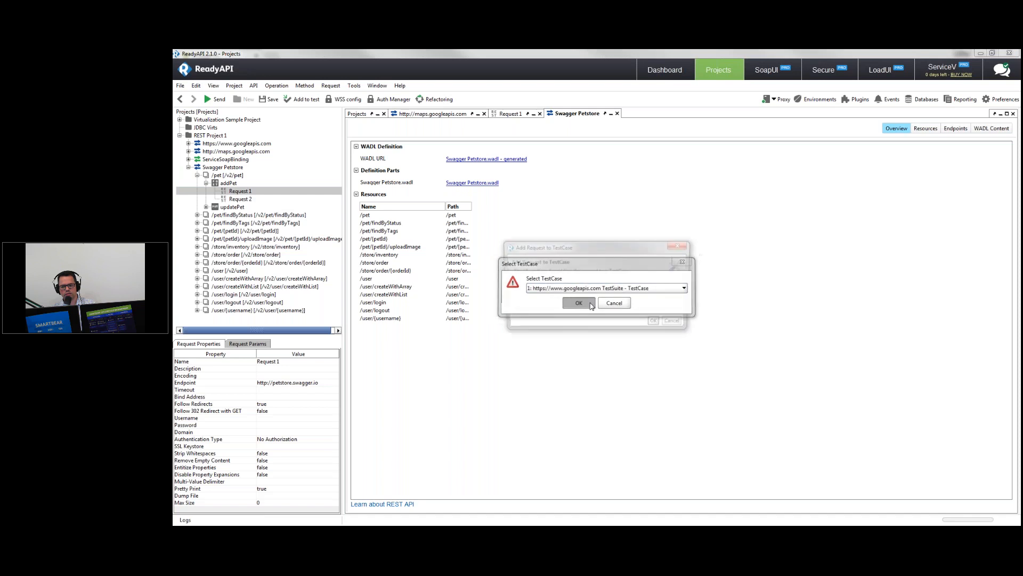
key("Return")
left_click(675, 324)
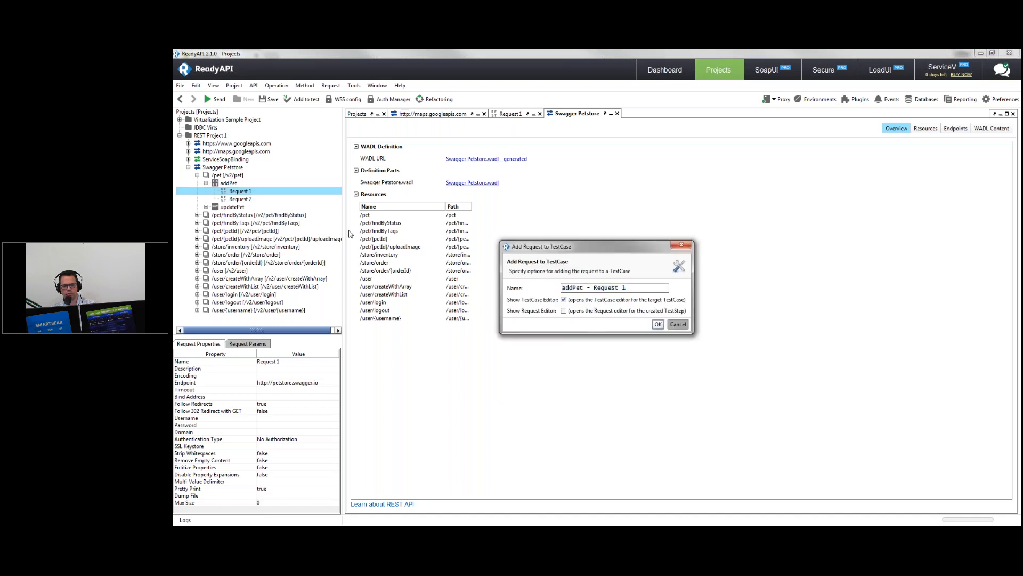
right_click(237, 194)
left_click(278, 212)
left_click(605, 289)
left_click(621, 314)
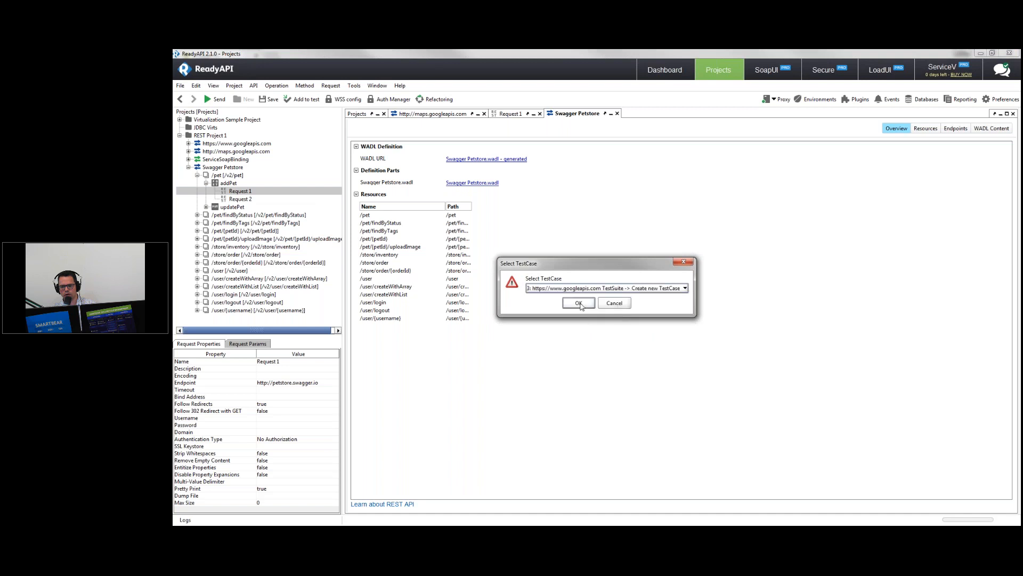
left_click(578, 303)
left_click(614, 288)
key("BackSpace")
type("Swa")
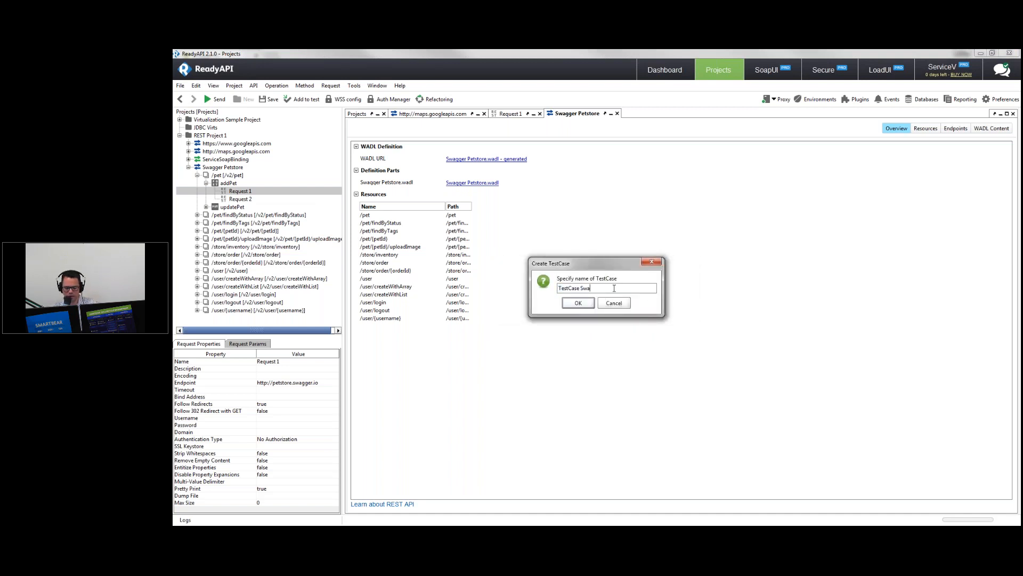
type("gger")
key("Return")
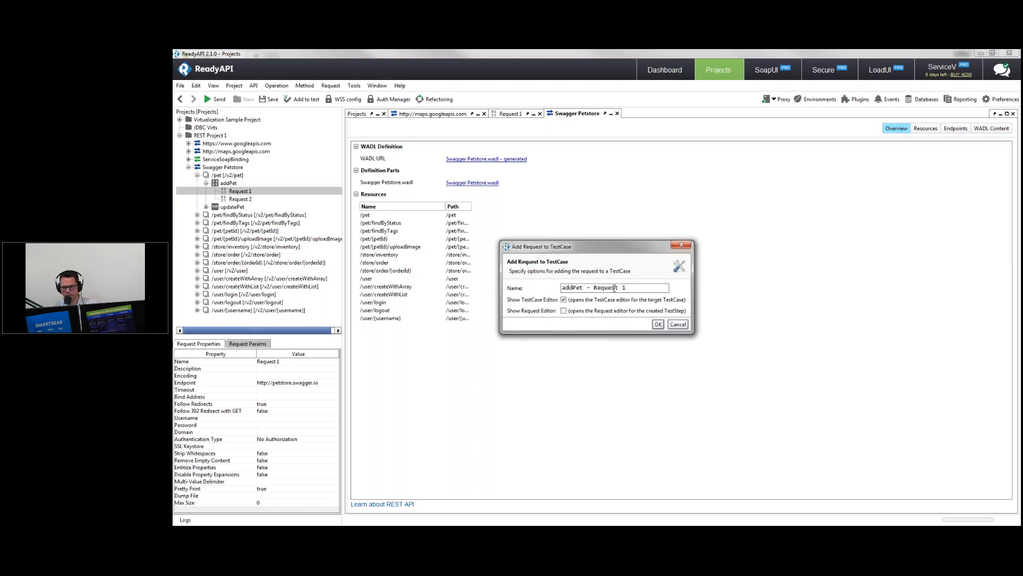
left_click(657, 324)
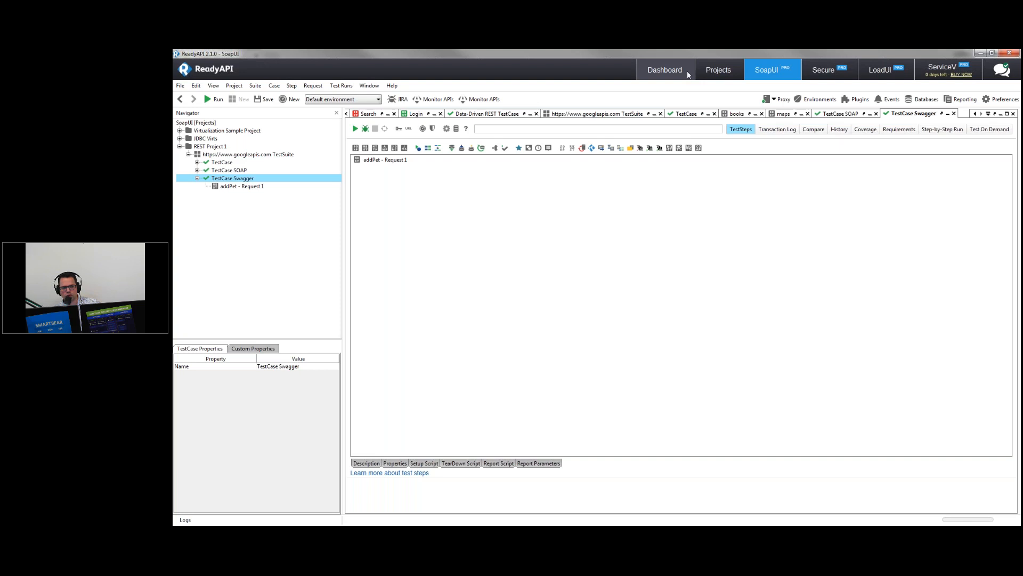
Minimize ReadyAPI and the browser to view the SoapUI NG Pro 201 Agenda slide, and switch back to ReadyAPI.
left_click(983, 52)
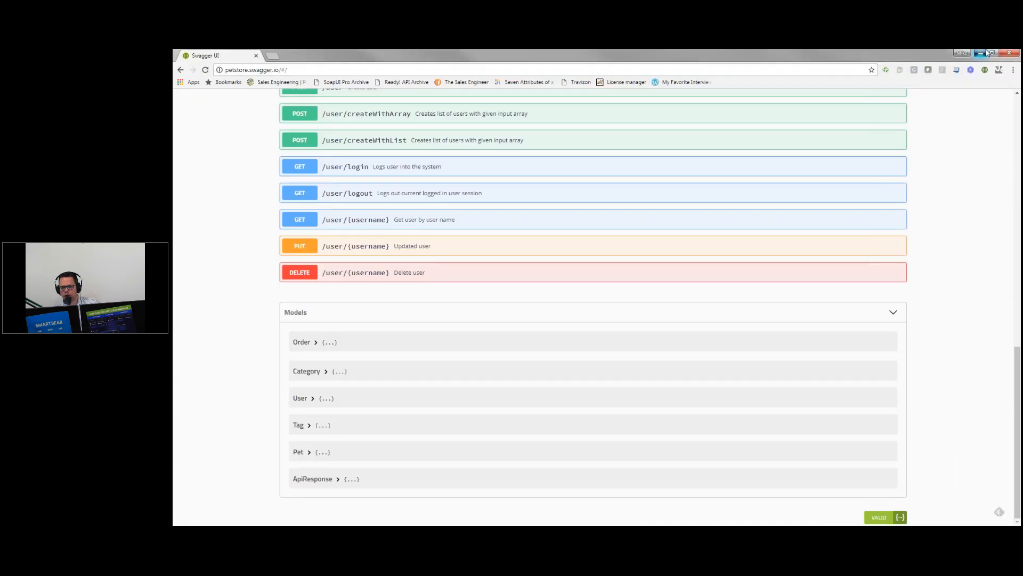
left_click(983, 53)
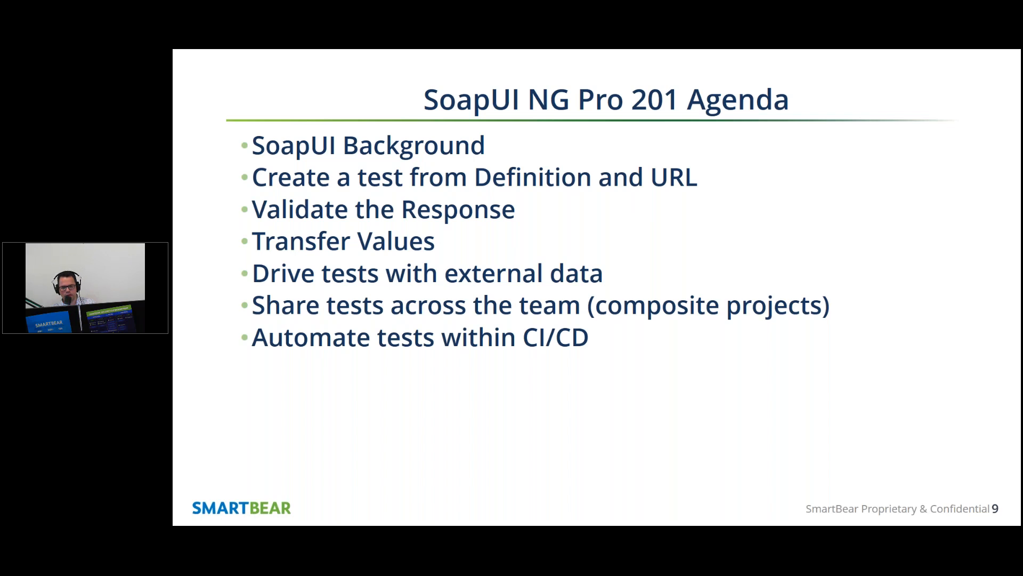
key("alt+Tab")
Review the services in REST Project 1, the project's options for adding definitions, and the actions available for Swagger Petstore.
left_click(718, 70)
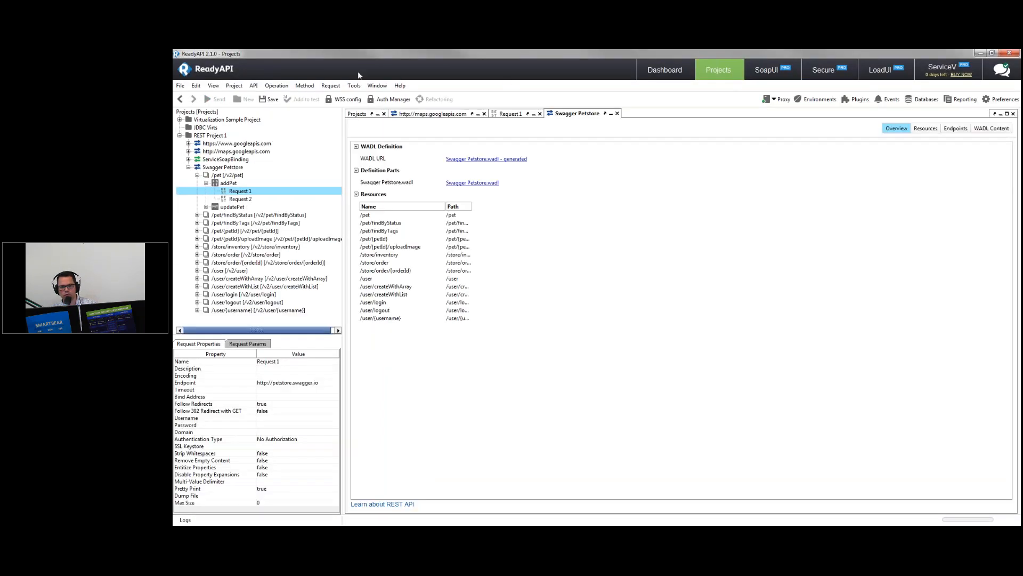
left_click(198, 161)
left_click(188, 160)
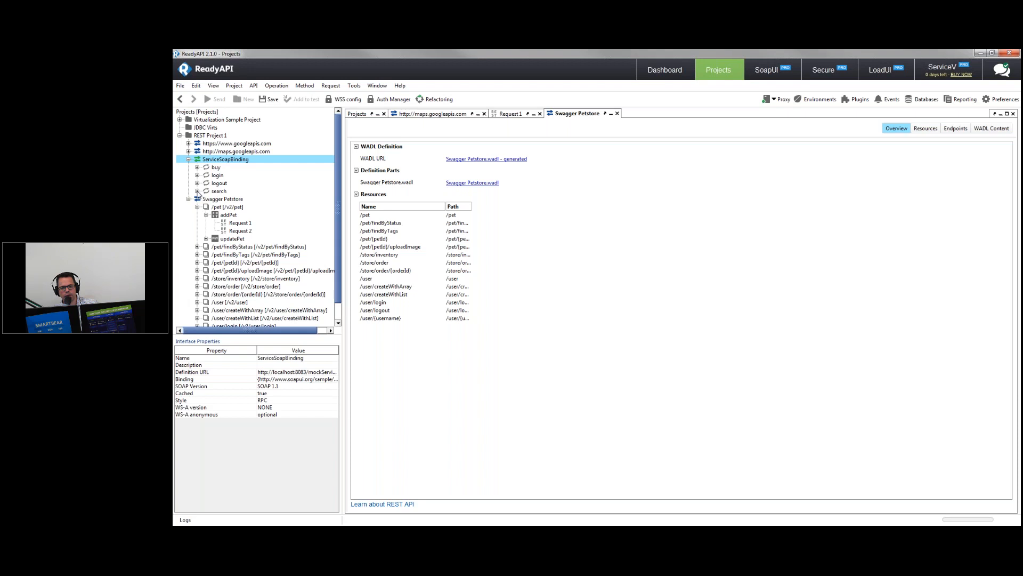
left_click(188, 160)
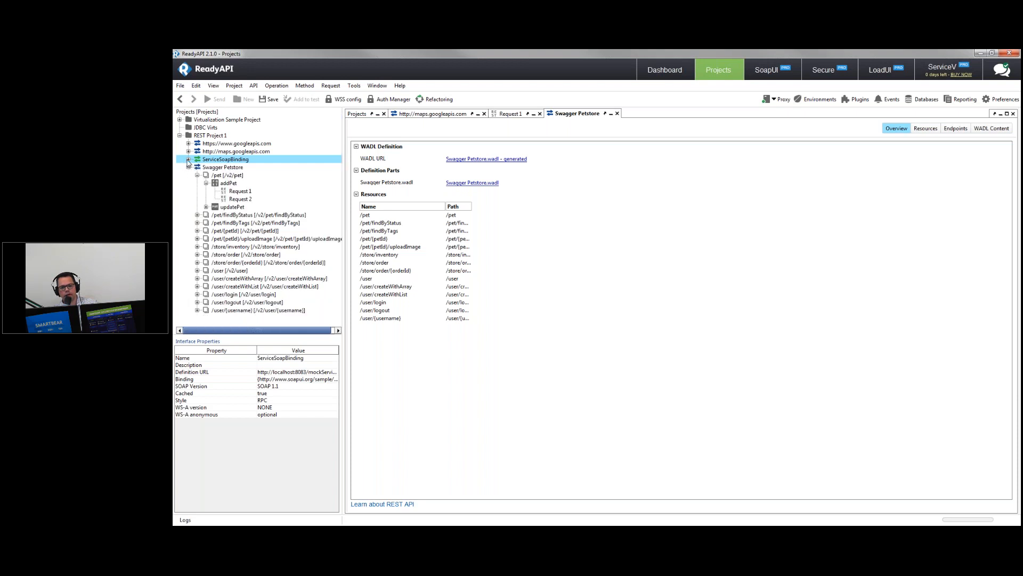
right_click(191, 135)
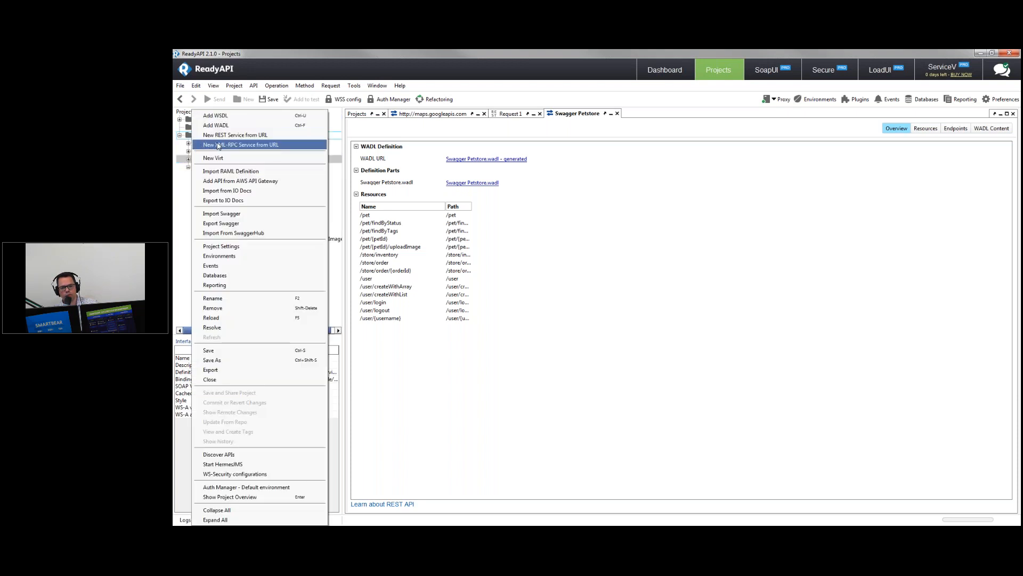
left_click(183, 175)
left_click(188, 152)
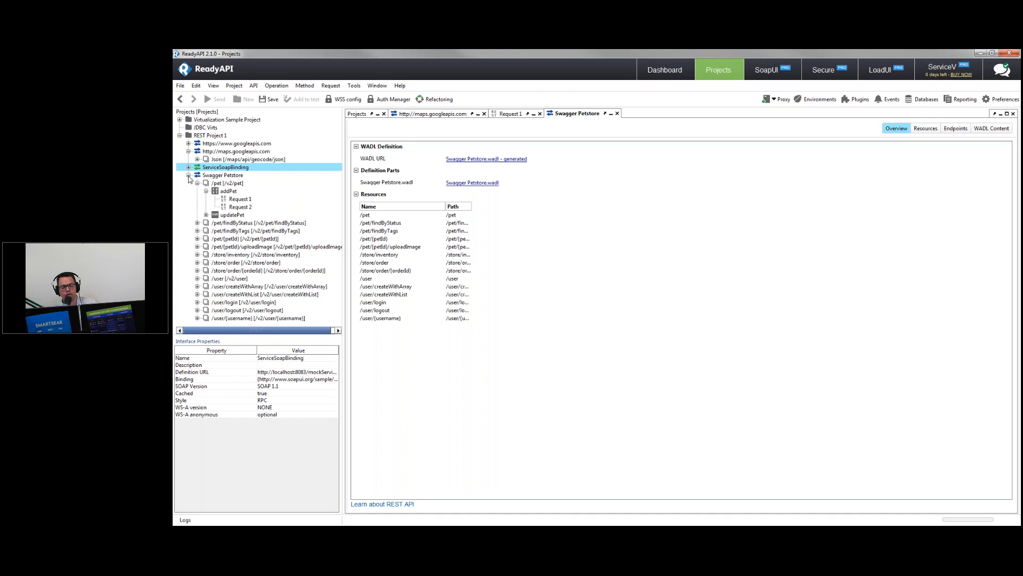
left_click(223, 176)
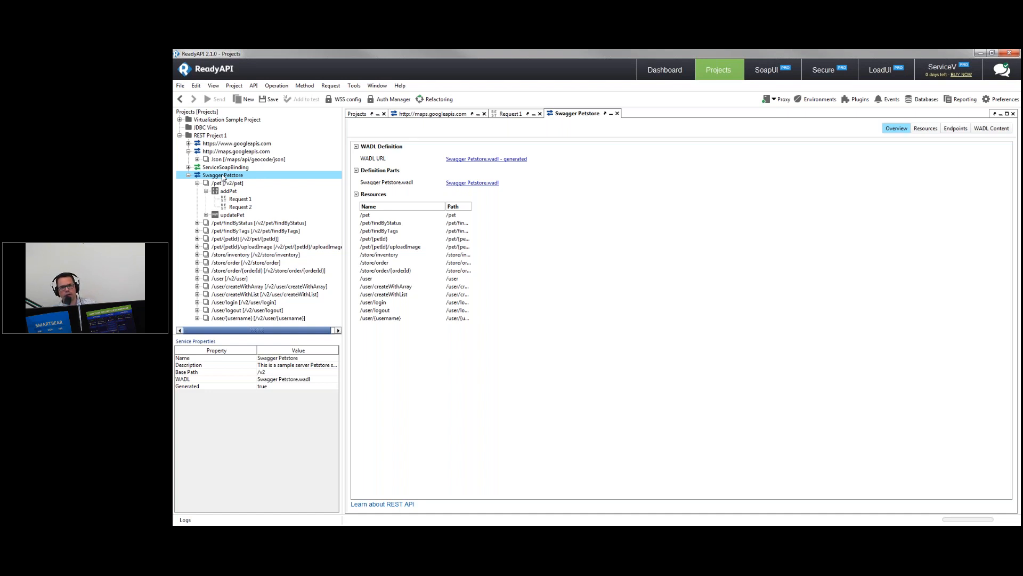
right_click(223, 177)
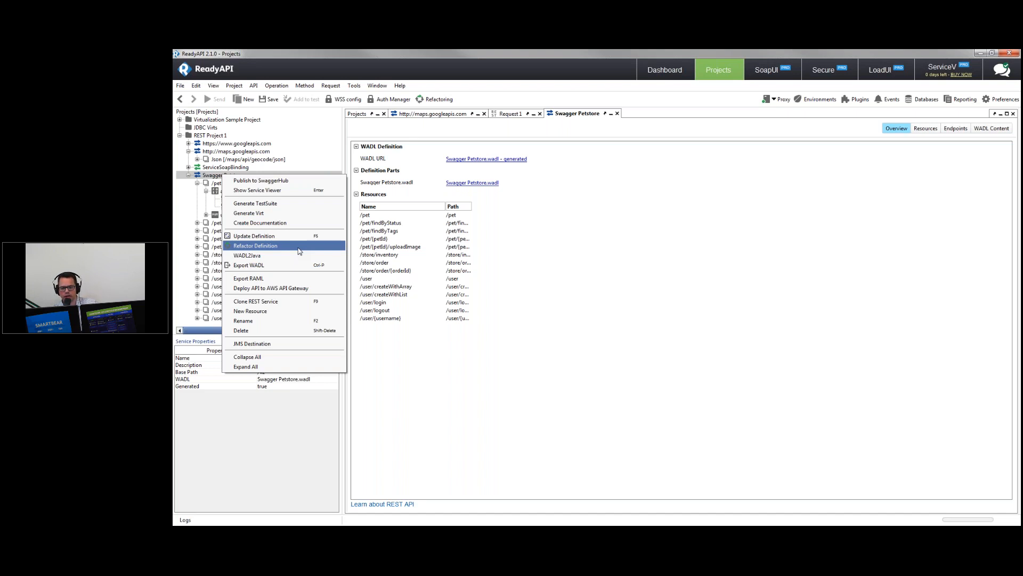
left_click(637, 237)
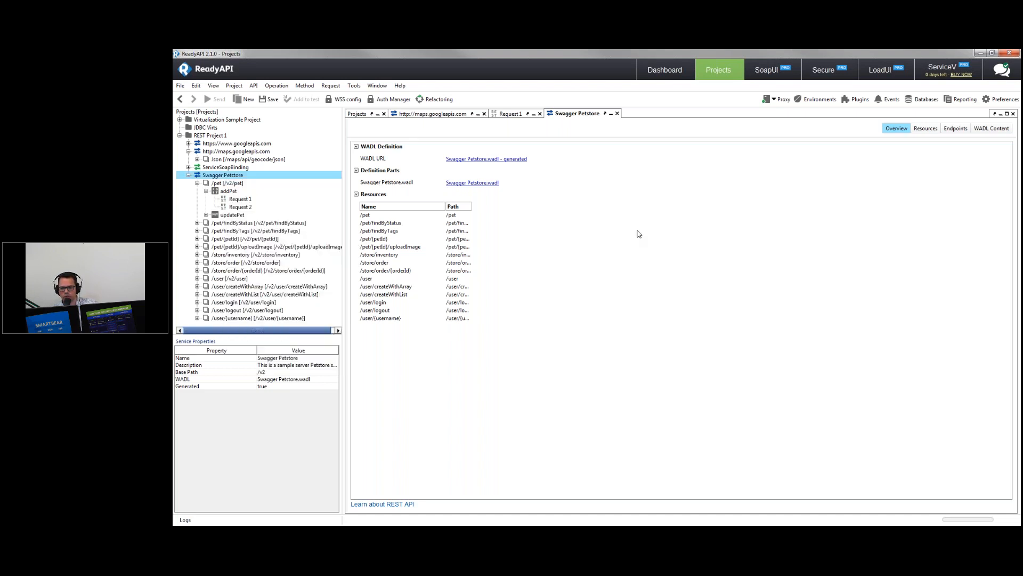
Return to the SoapUI tests and open the addPet - Request 1 test step of TestCase Swagger.
left_click(753, 76)
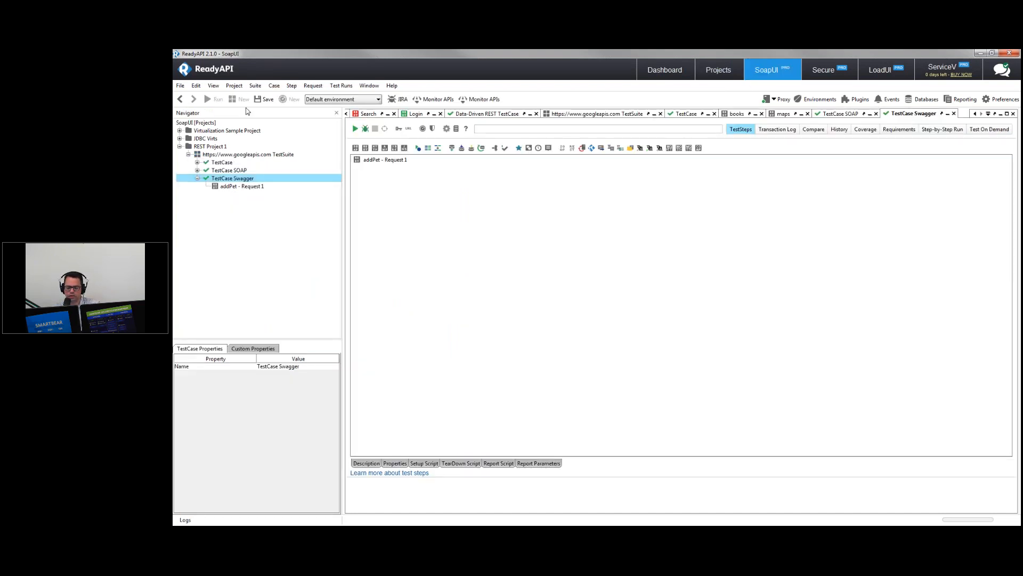
key("alt+Tab")
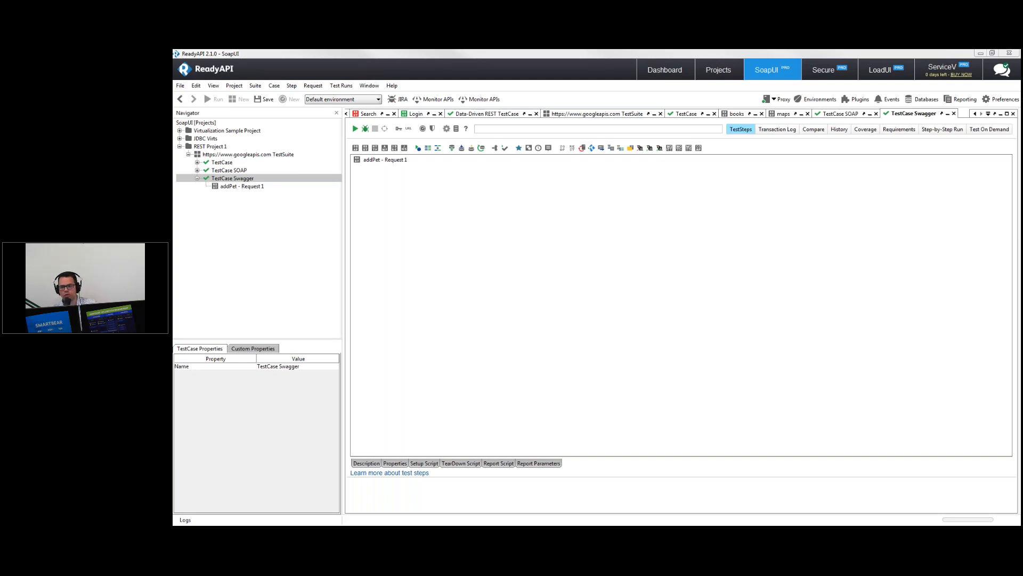
left_click(216, 178)
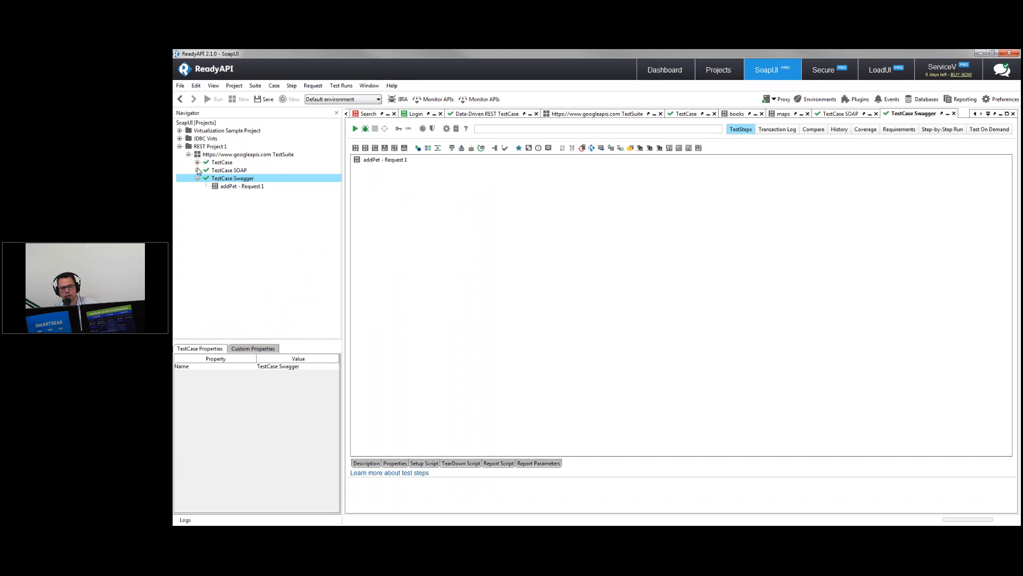
double_click(230, 188)
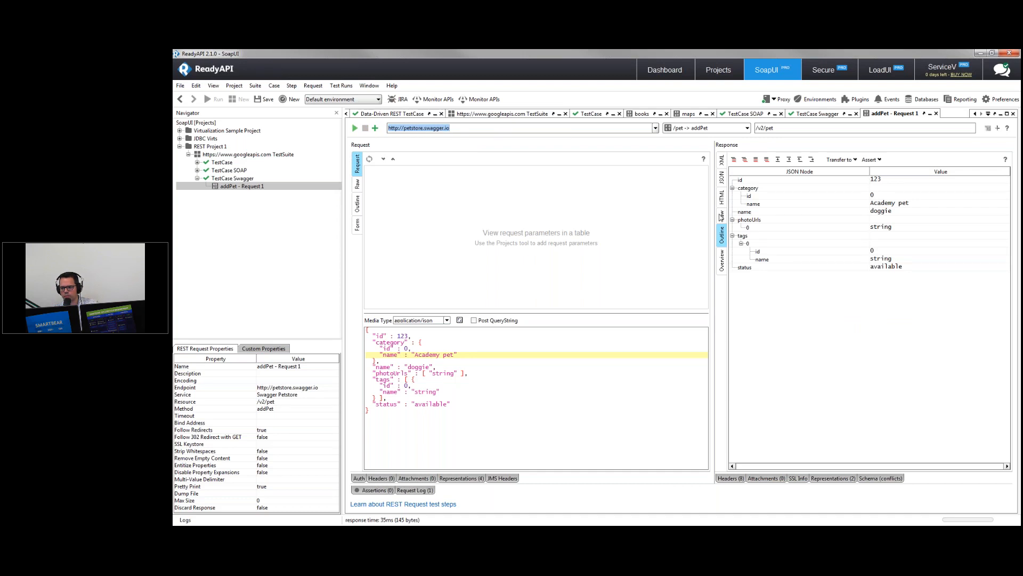
Examine the HTTP status in addPet's raw response and return to the outline of the response.
left_click(722, 215)
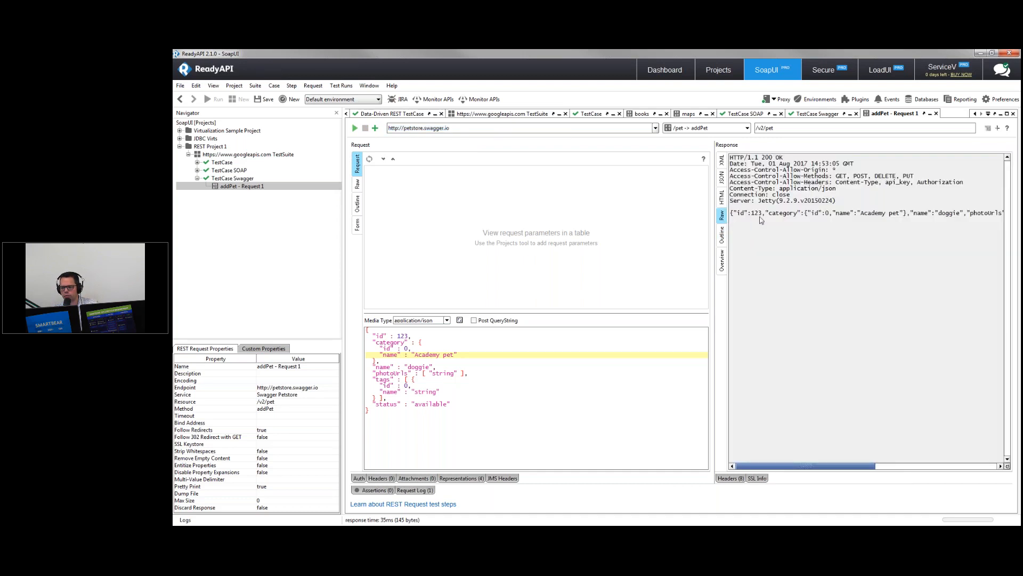
left_click_drag(763, 157, 786, 157)
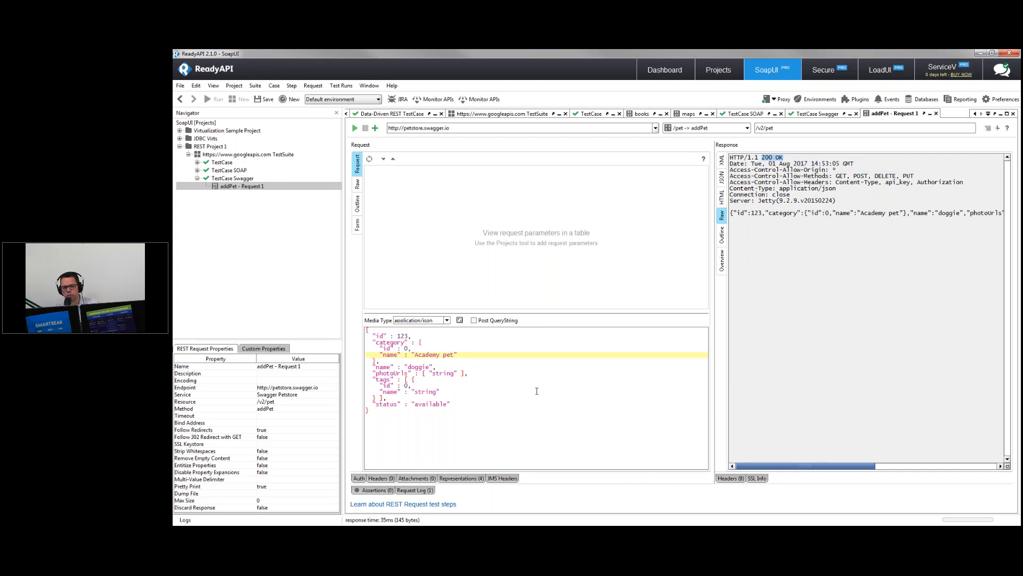
left_click(723, 238)
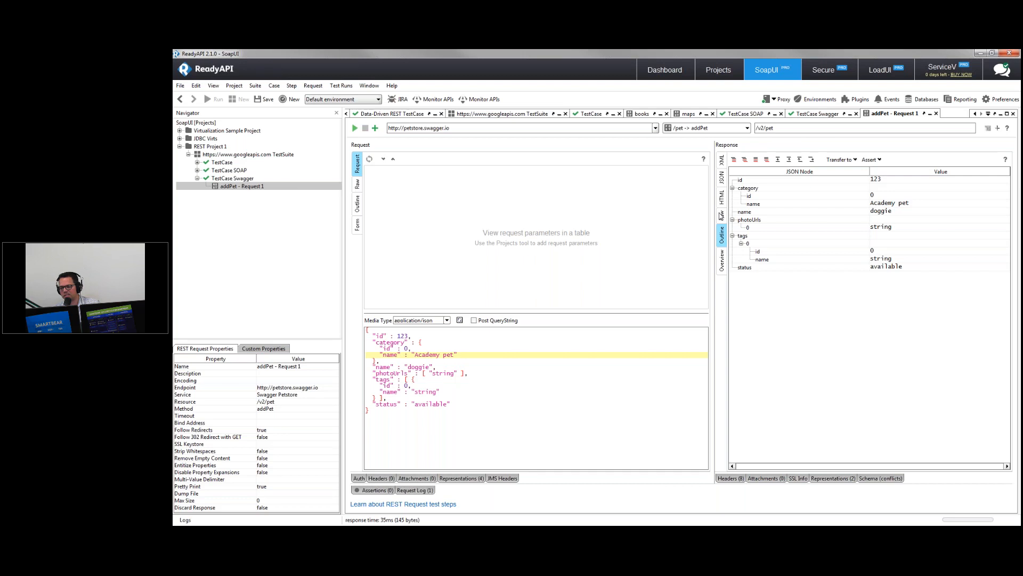
Add a Valid HTTP Status Codes assertion with code 200 to addPet - Request 1.
left_click(377, 491)
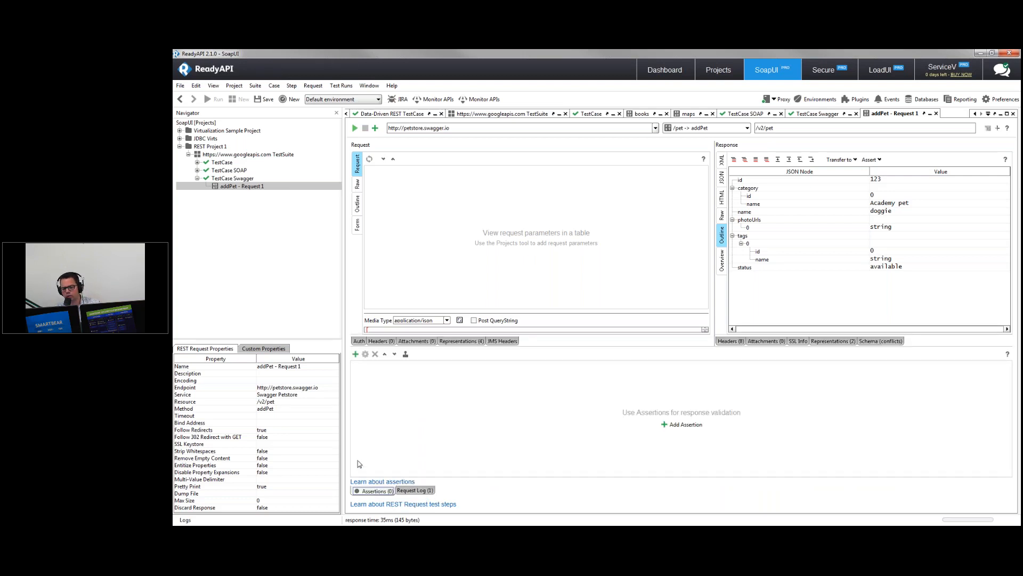
left_click(687, 424)
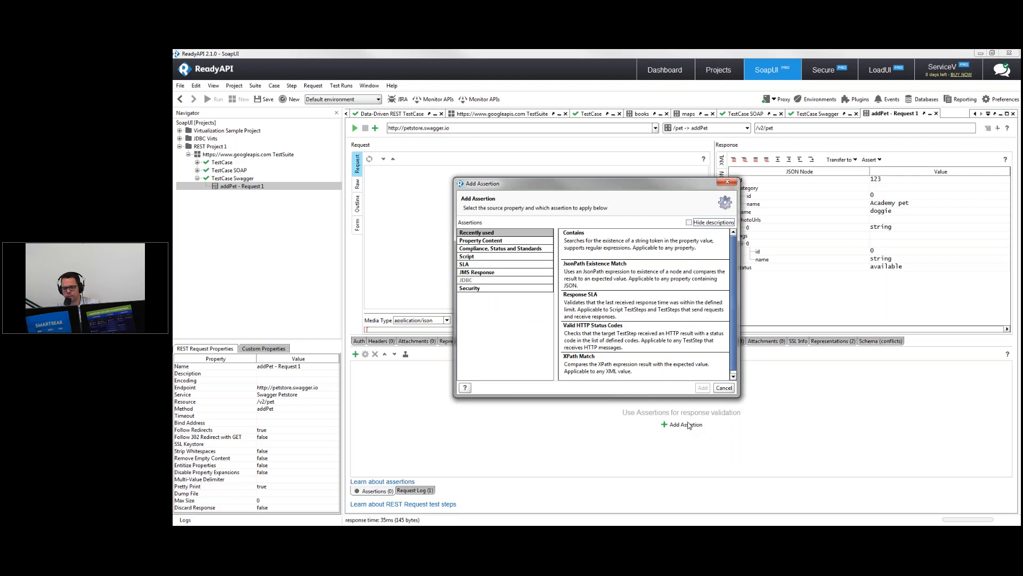
left_click(491, 240)
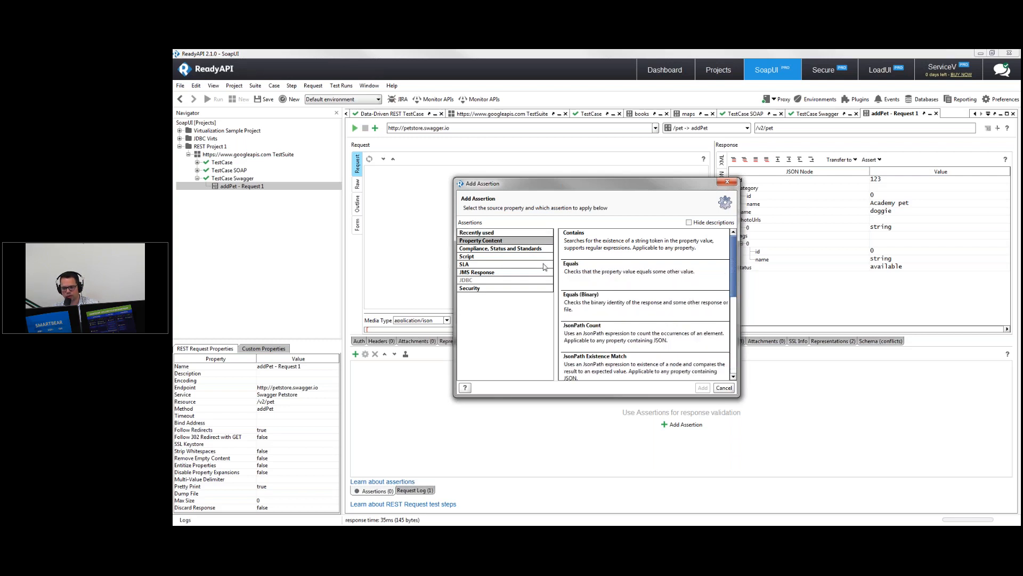
left_click(502, 252)
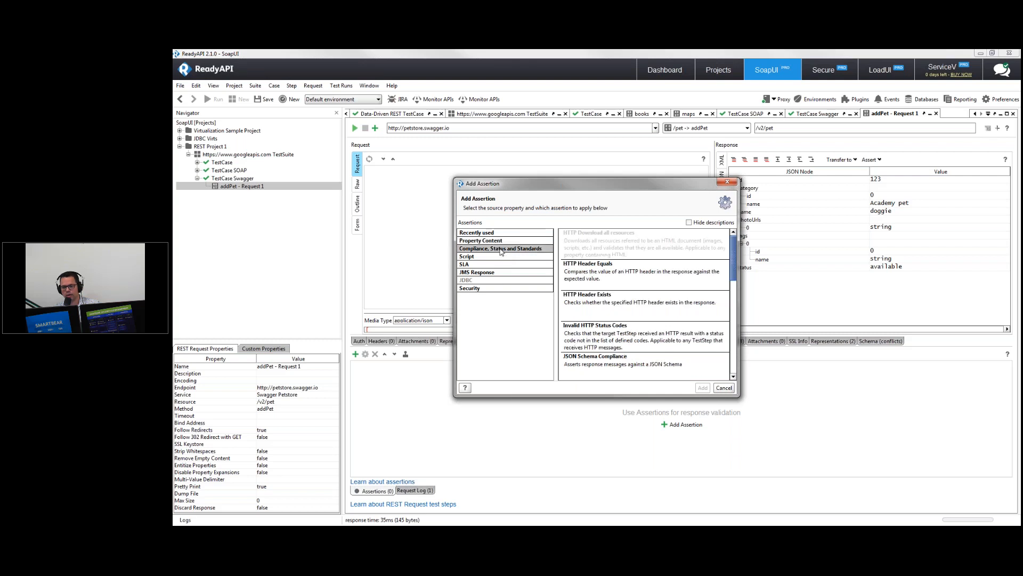
left_click_drag(735, 269, 749, 353)
left_click(675, 326)
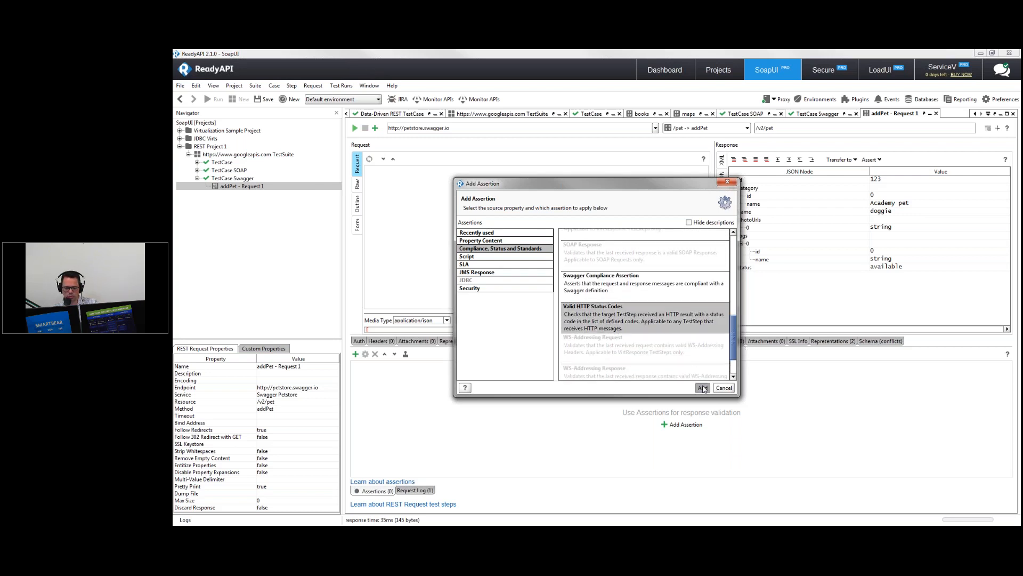
left_click(703, 387)
type("200")
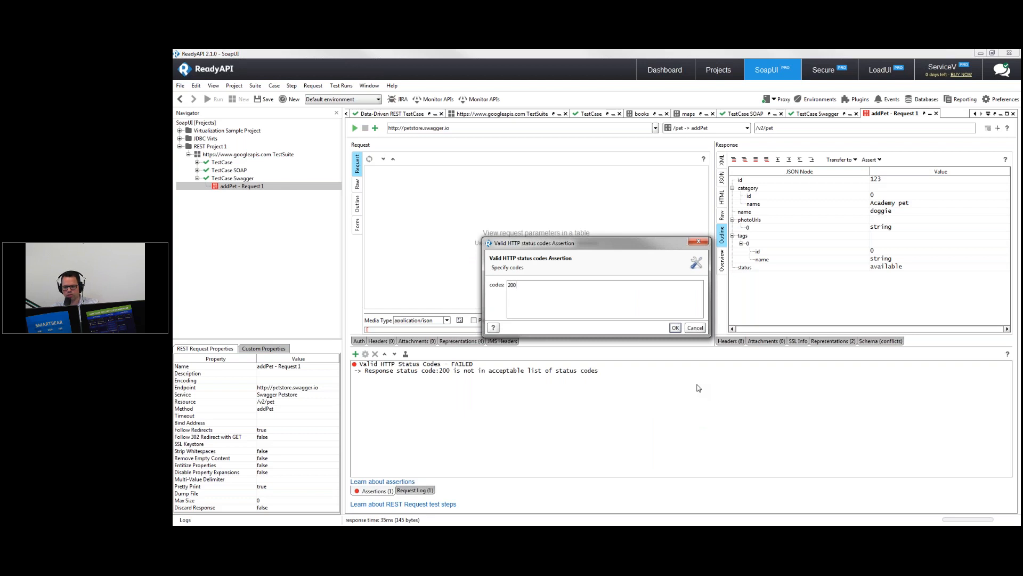
left_click(674, 327)
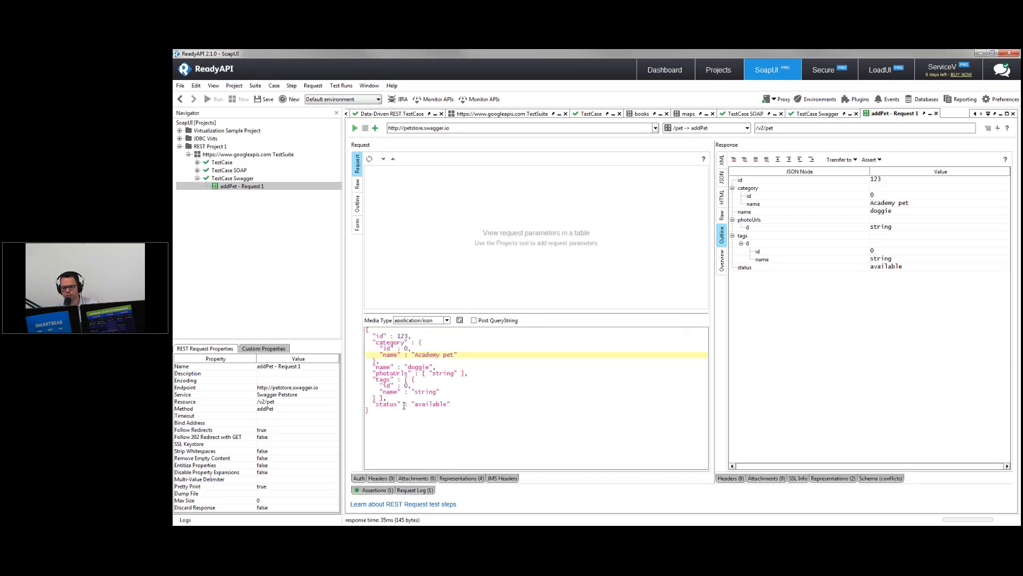
Add a Response SLA assertion with a maximum response time of 5000 ms to addPet - Request 1.
left_click(376, 490)
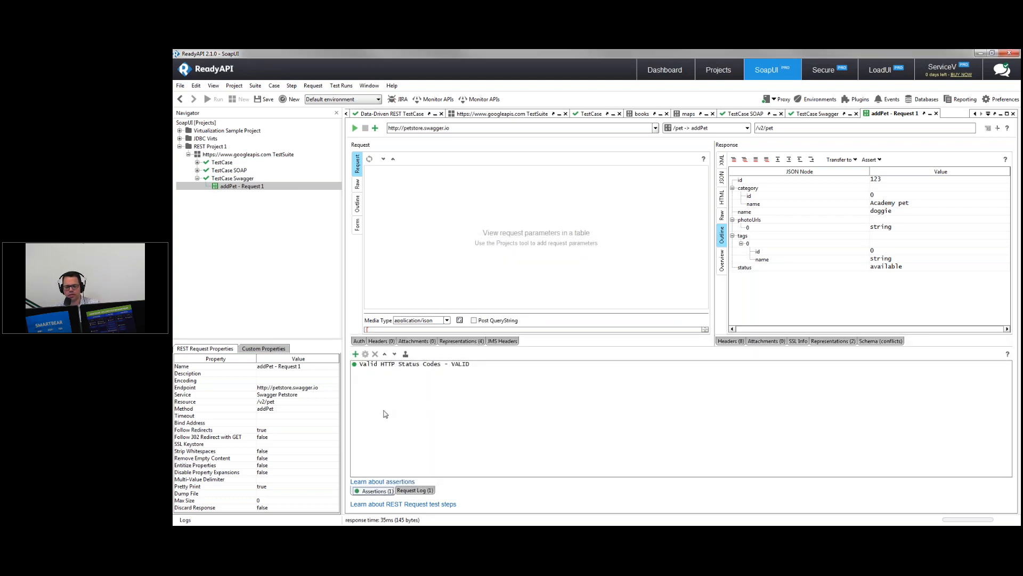
left_click(355, 354)
left_click(465, 264)
left_click(582, 250)
left_click(702, 388)
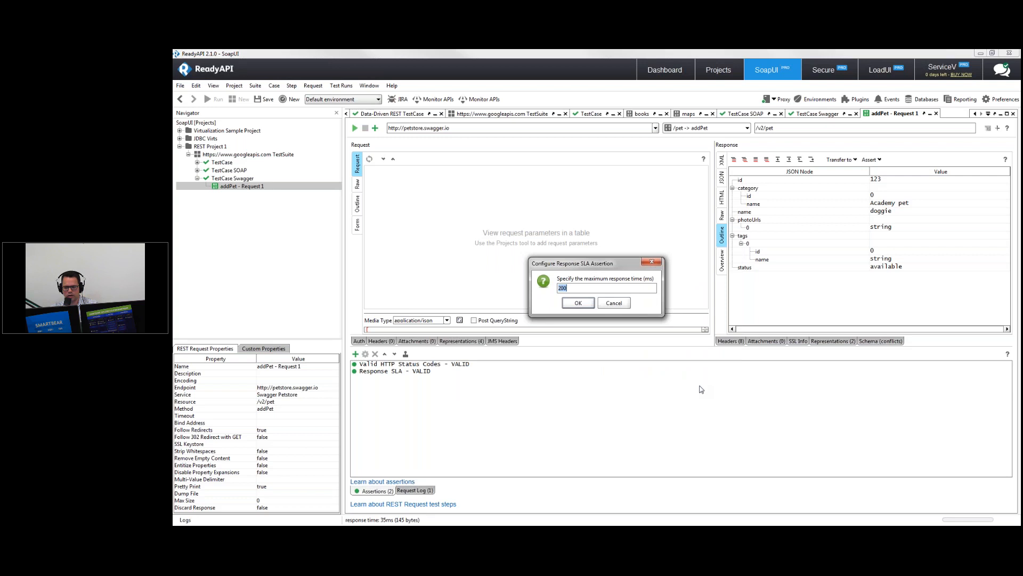
type("5000")
key("Return")
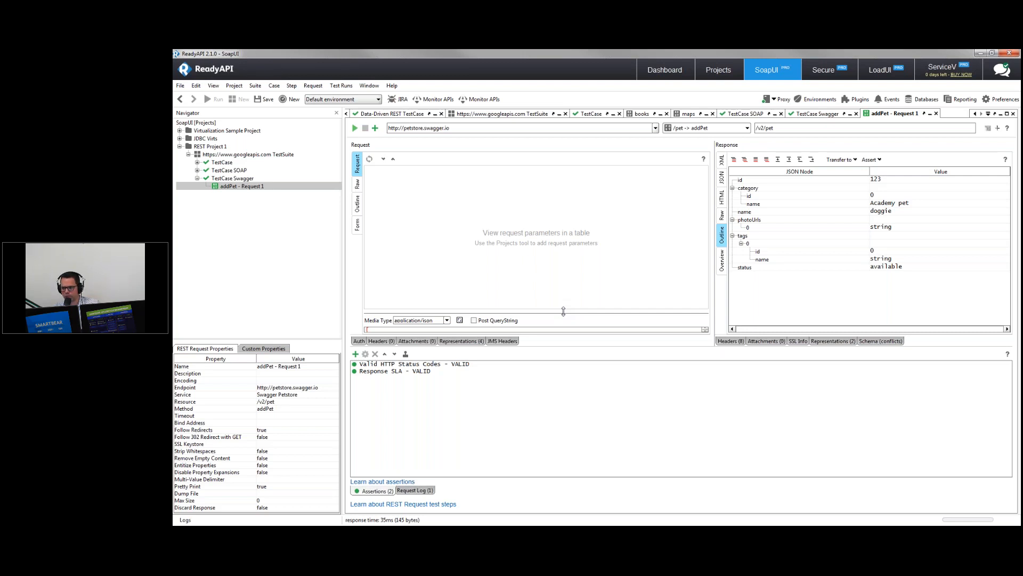
left_click(777, 206)
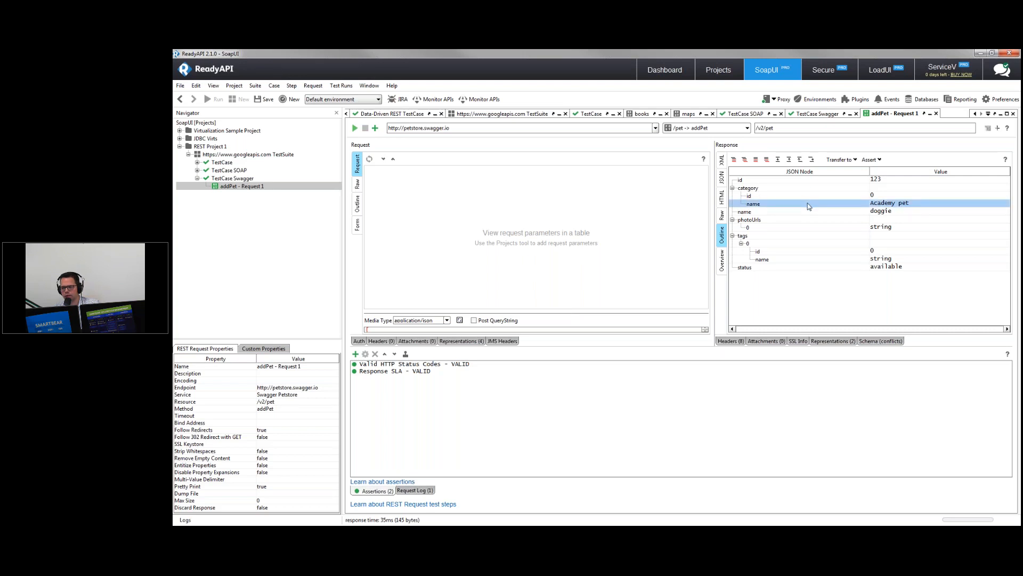
left_click(806, 181)
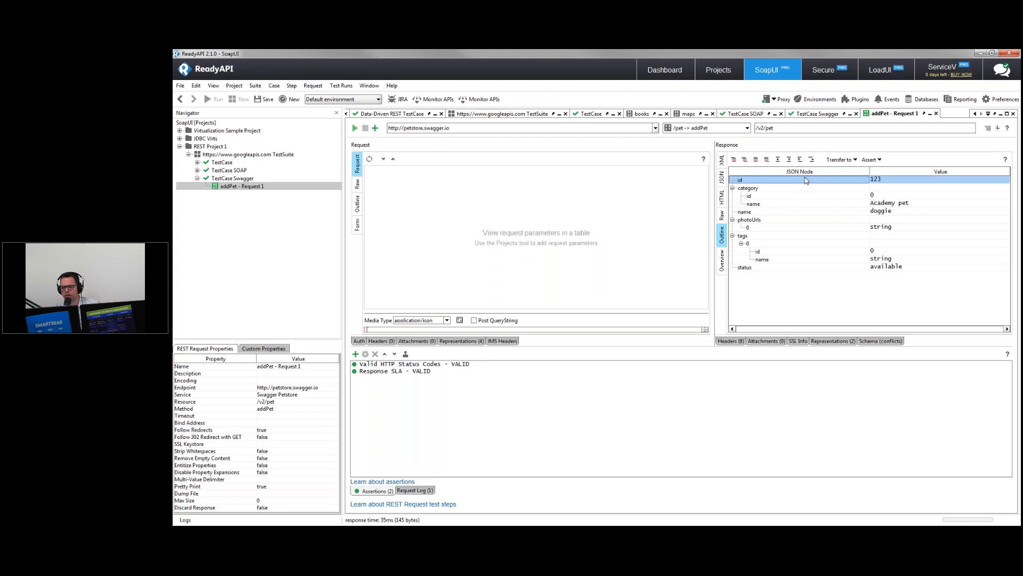
right_click(807, 181)
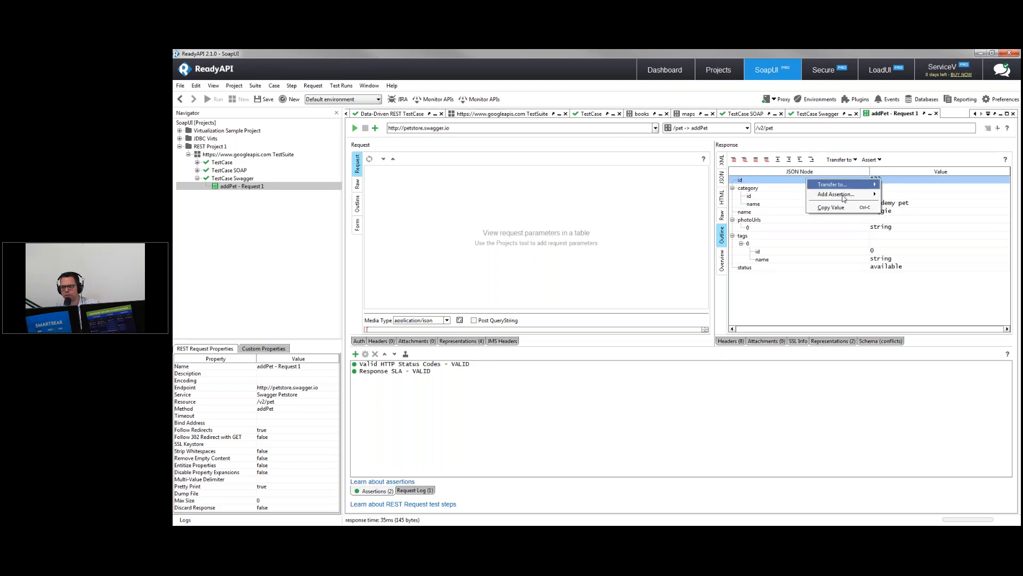
mouse_move(850, 198)
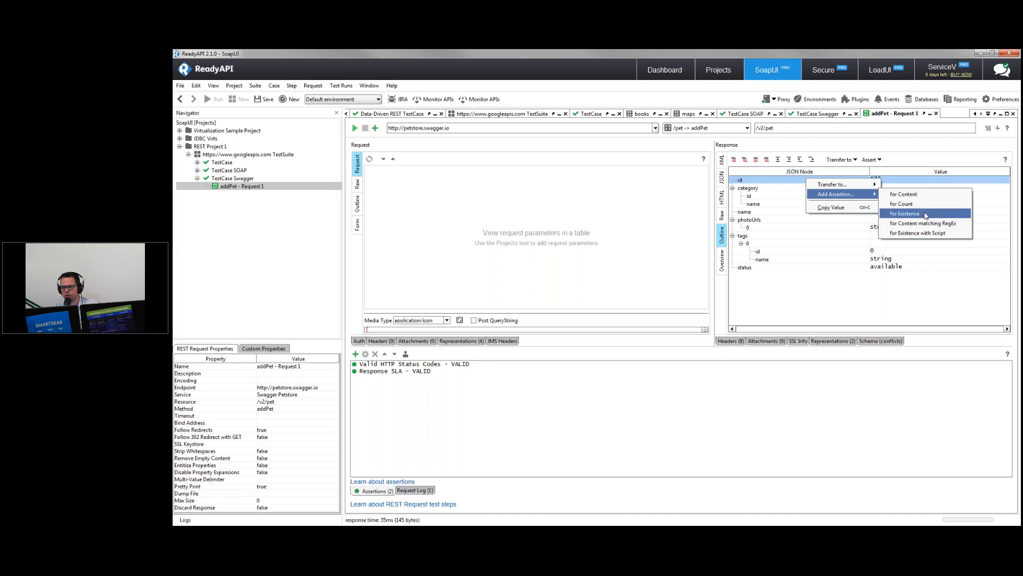
left_click(904, 213)
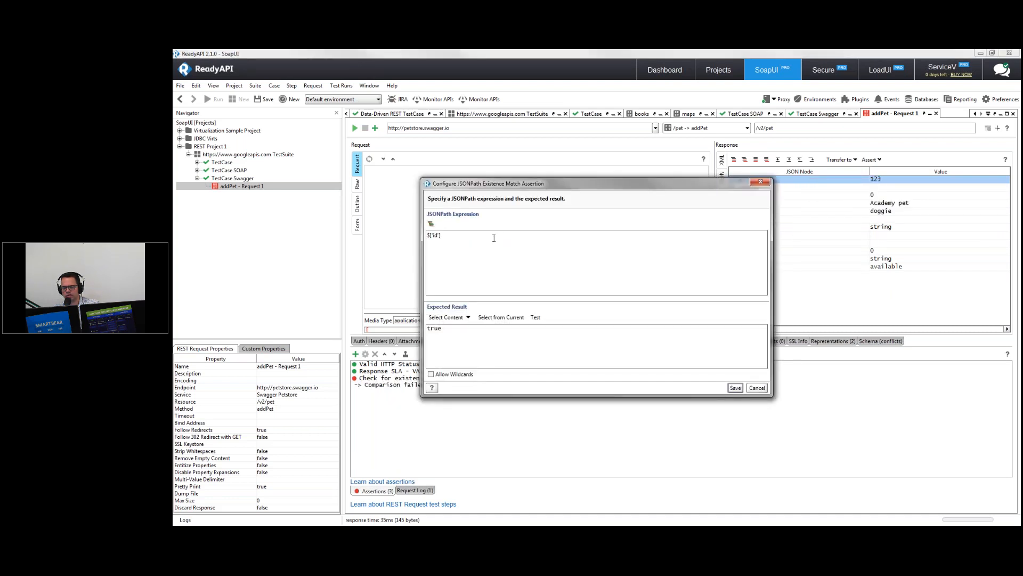
left_click(756, 388)
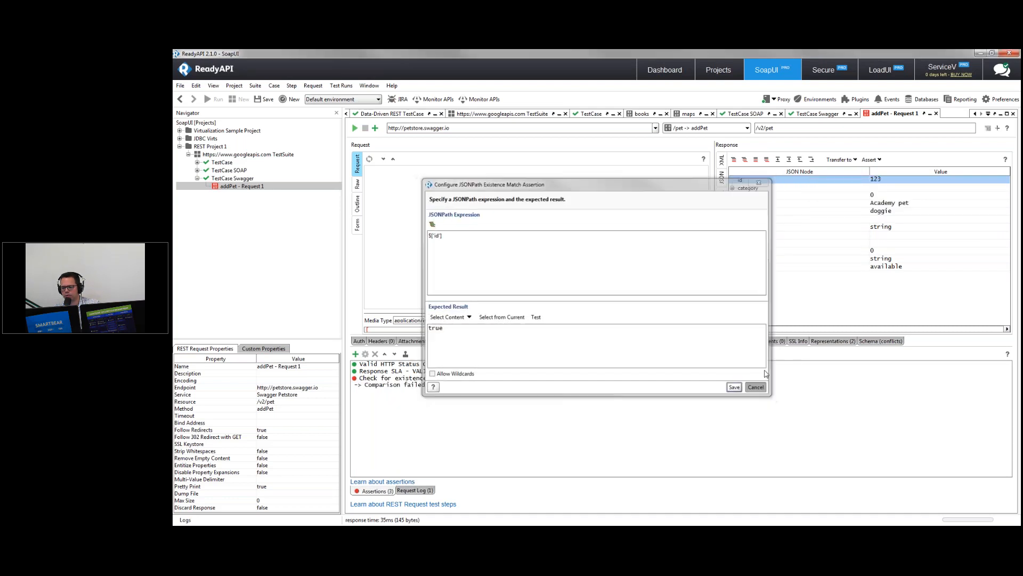
Add an existence assertion for the category name node, $['category']['name'], with expected result true to addPet - Request 1.
left_click(802, 206)
right_click(802, 205)
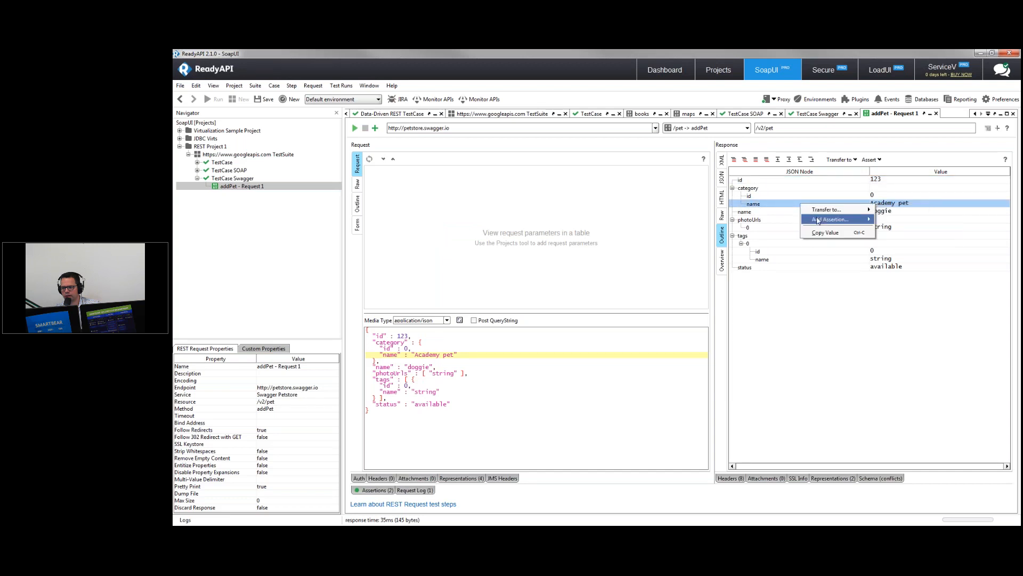
mouse_move(853, 219)
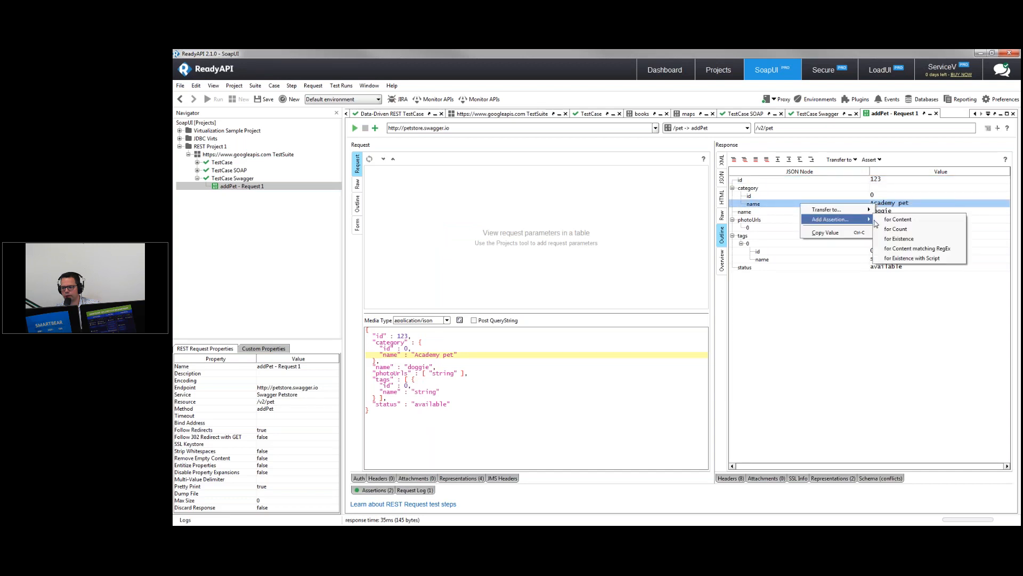
left_click(907, 240)
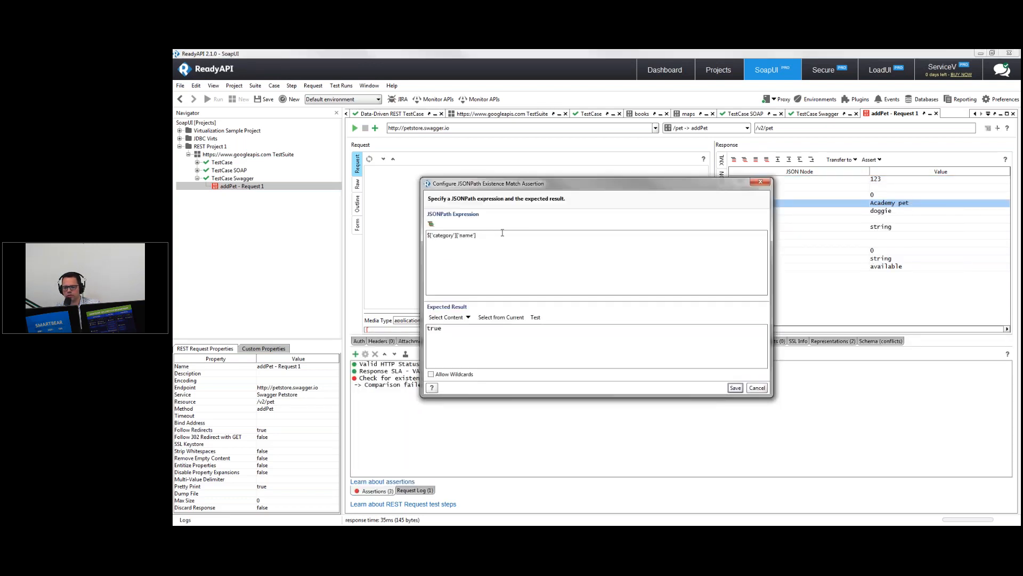
triple_click(444, 235)
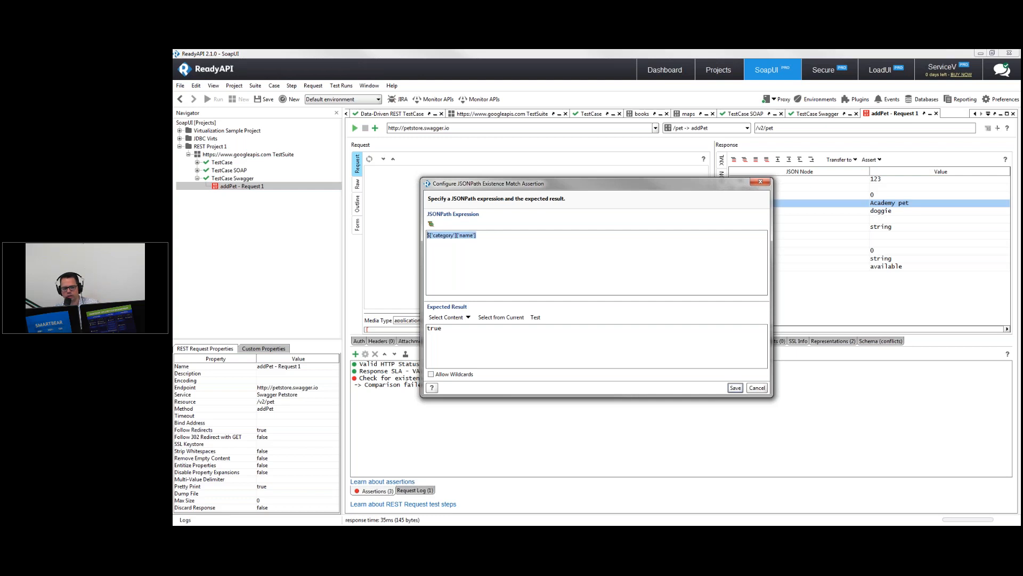
left_click_drag(672, 184, 592, 172)
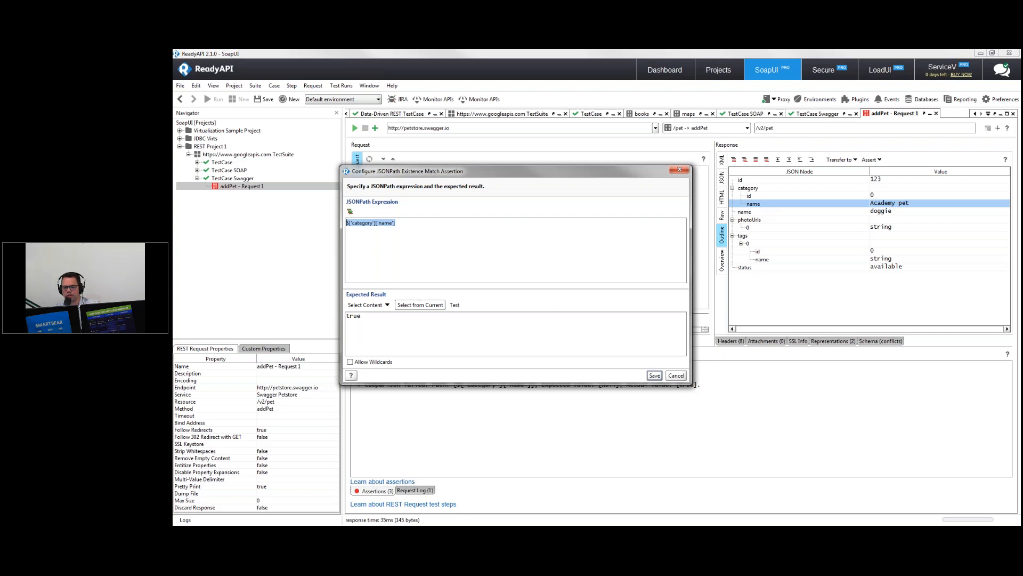
left_click(655, 375)
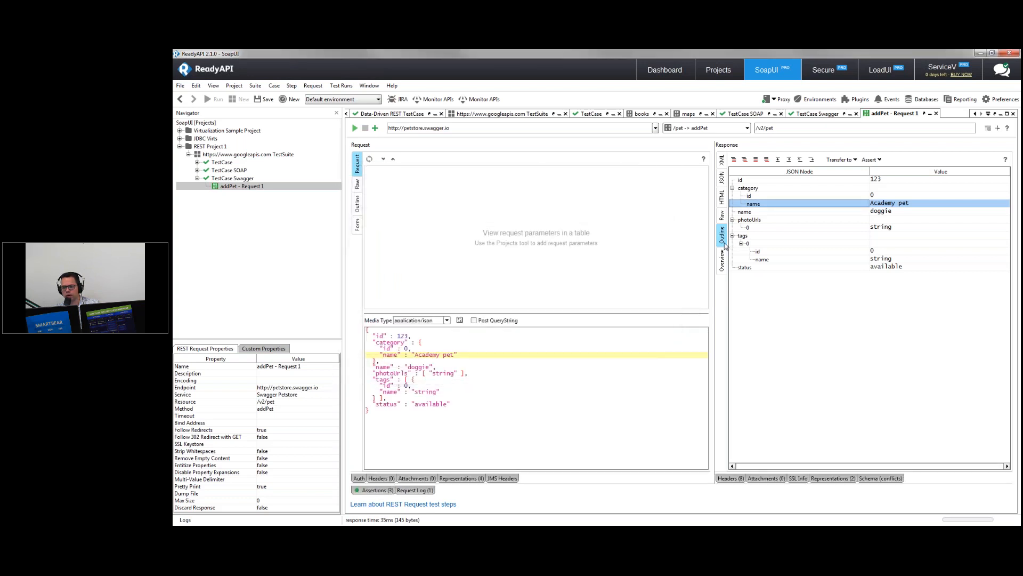
Rename the category's name key to name1 in addPet's request body and resend the request.
right_click(754, 206)
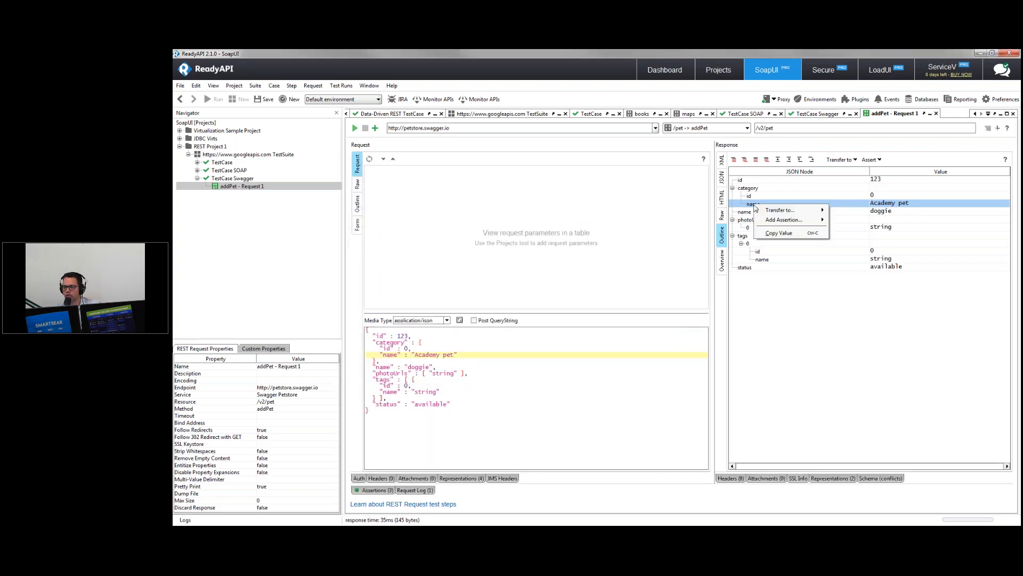
mouse_move(825, 222)
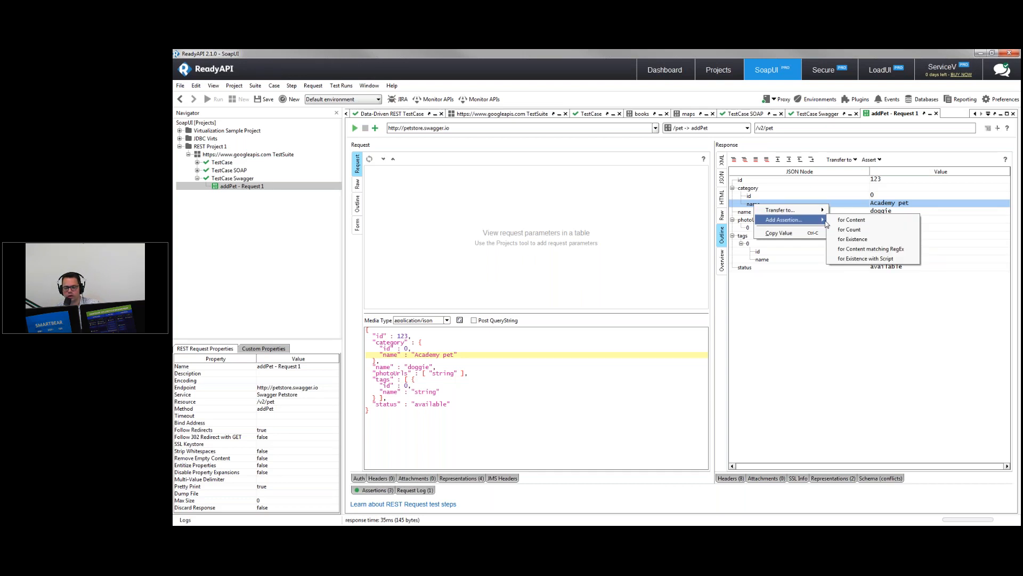
left_click(491, 363)
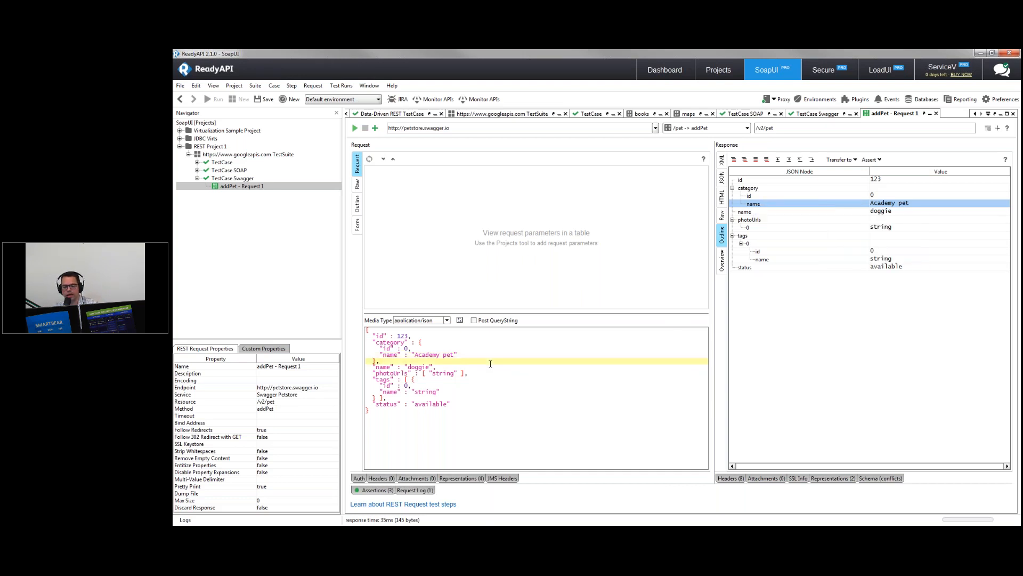
key("Up")
key("Up")
key("Down")
type("1")
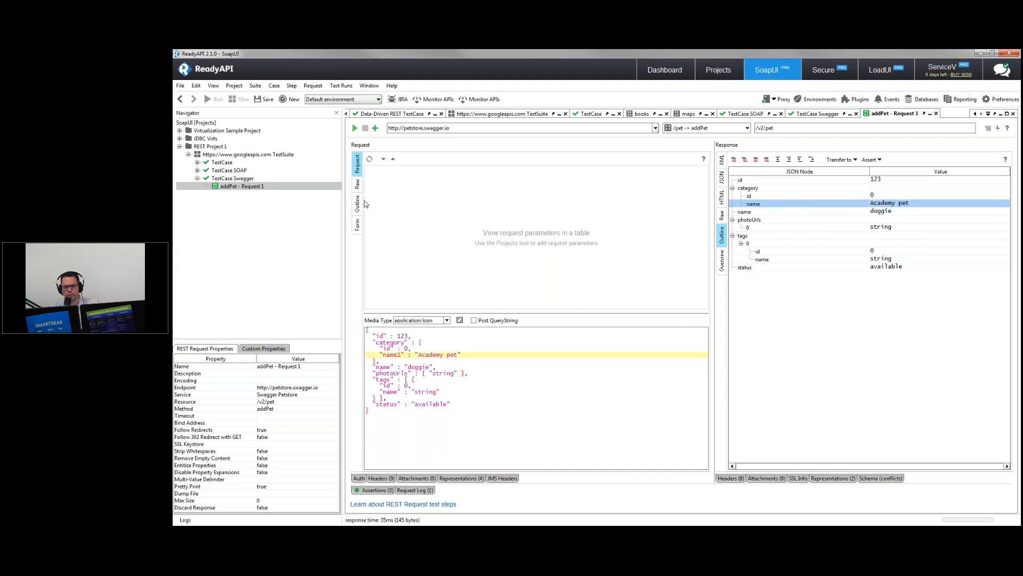
left_click(354, 129)
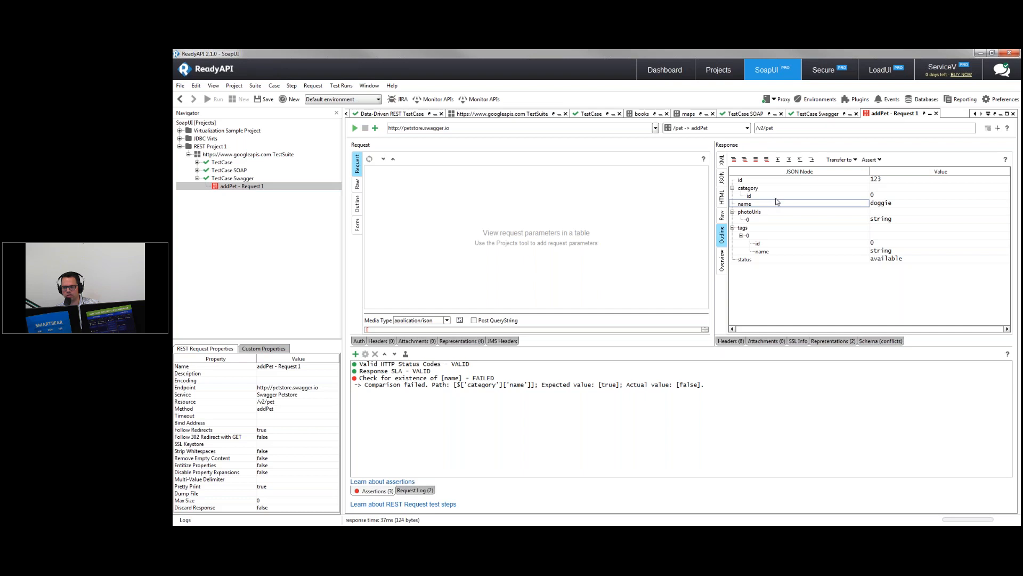
Inspect the existence assertion's result, restore the category key to name in the request body and resend addPet.
left_click(763, 205)
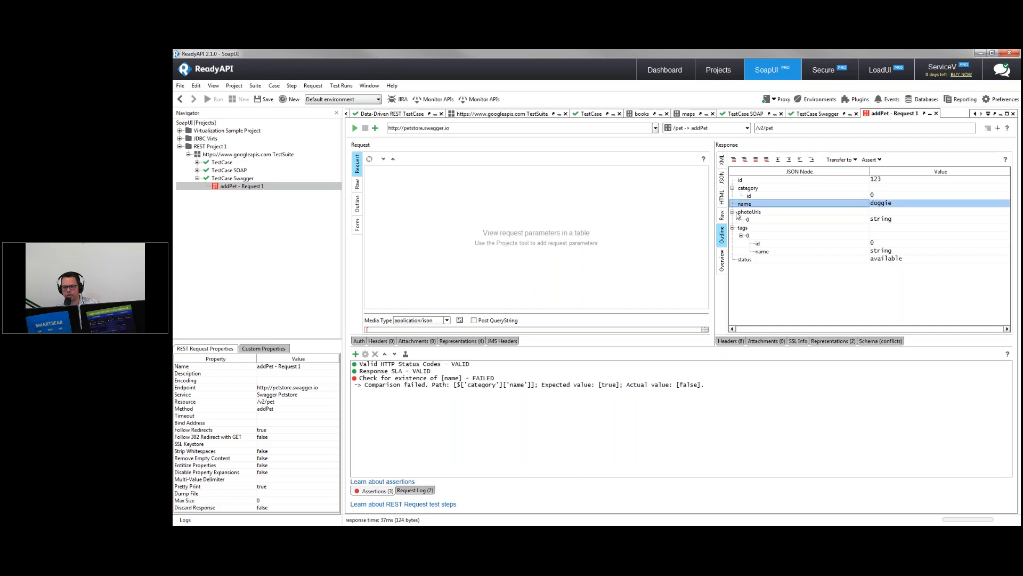
left_click(483, 378)
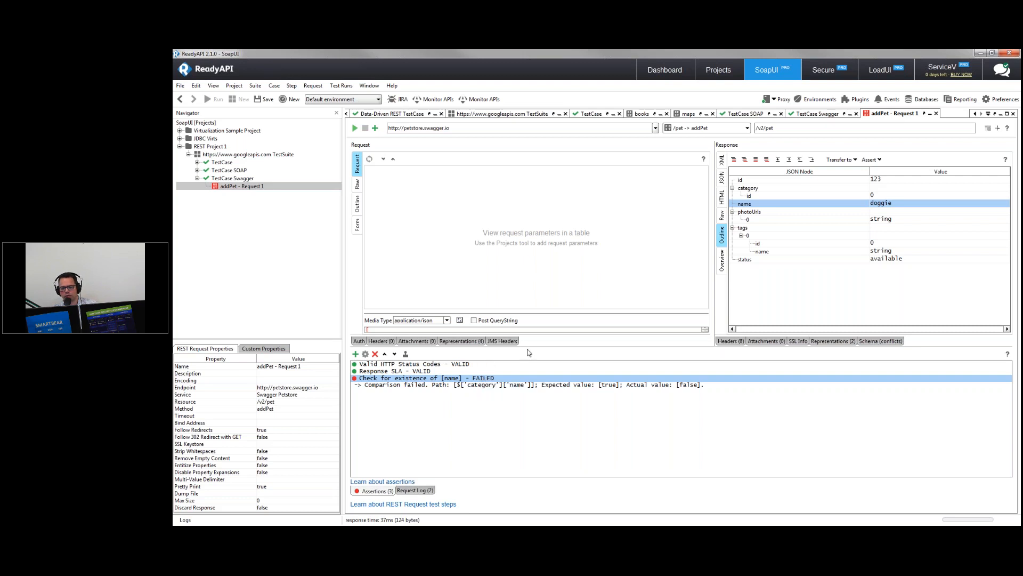
left_click_drag(530, 346, 533, 400)
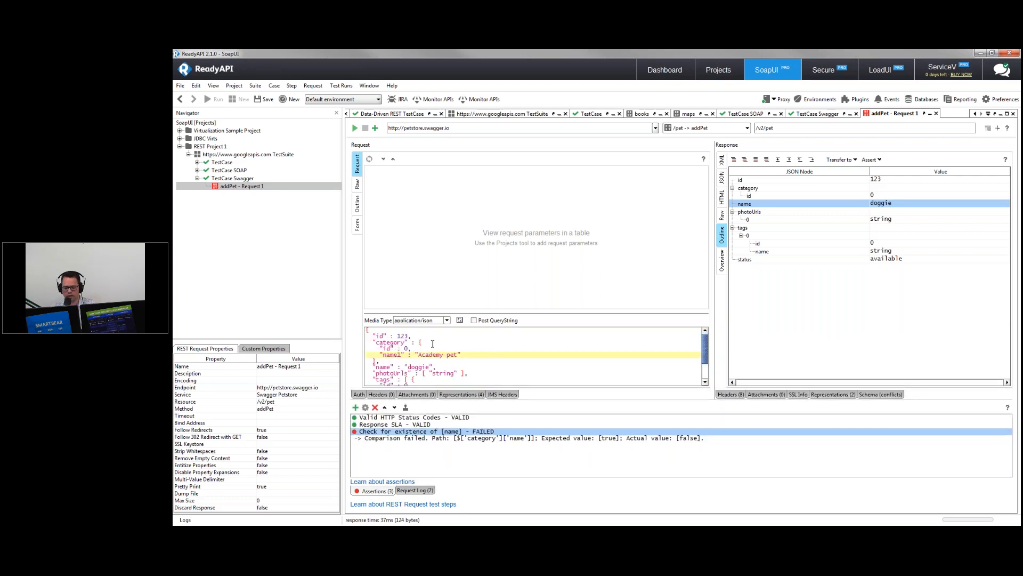
key("BackSpace")
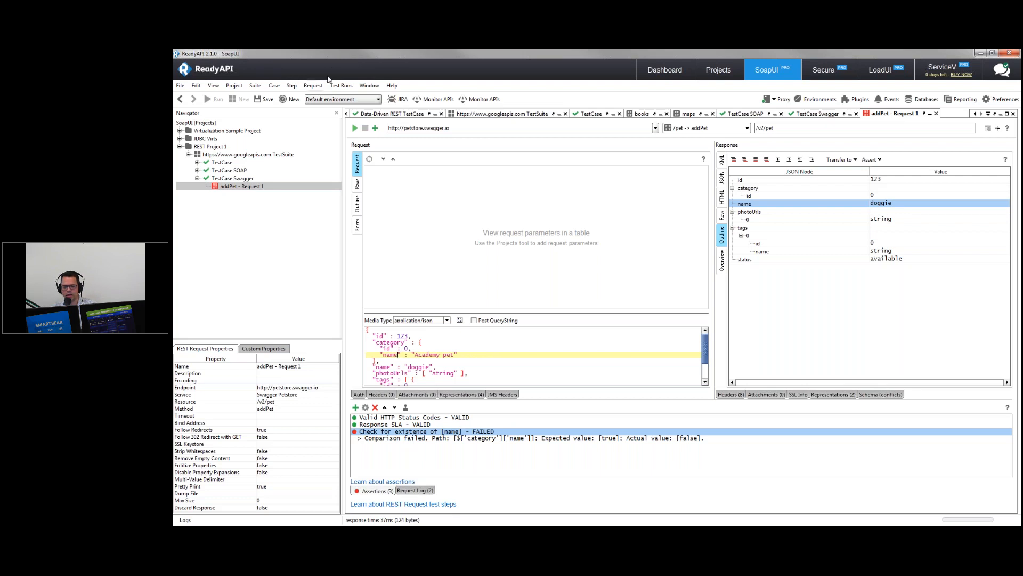
left_click(354, 128)
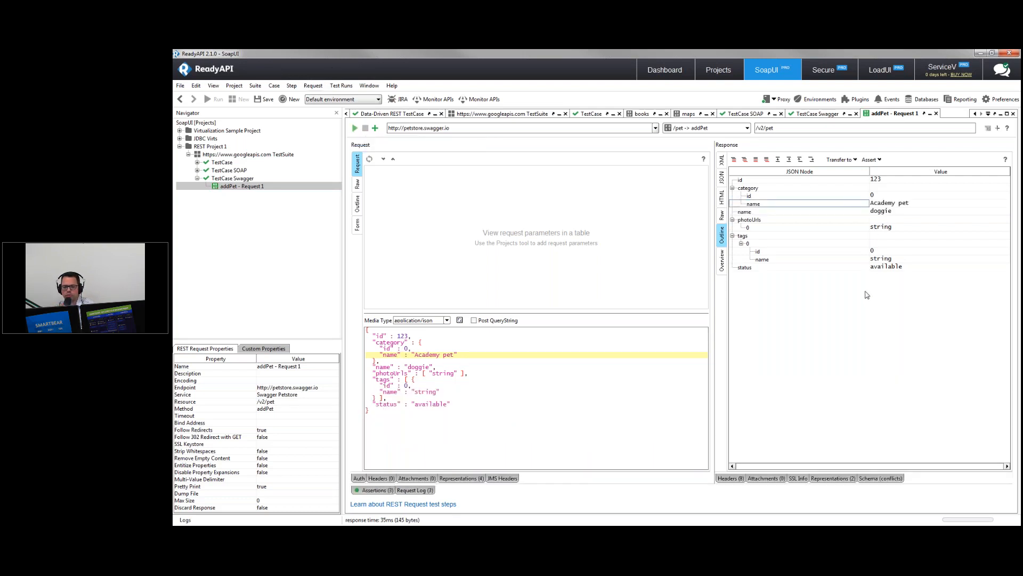
left_click(802, 206)
right_click(802, 208)
mouse_move(824, 225)
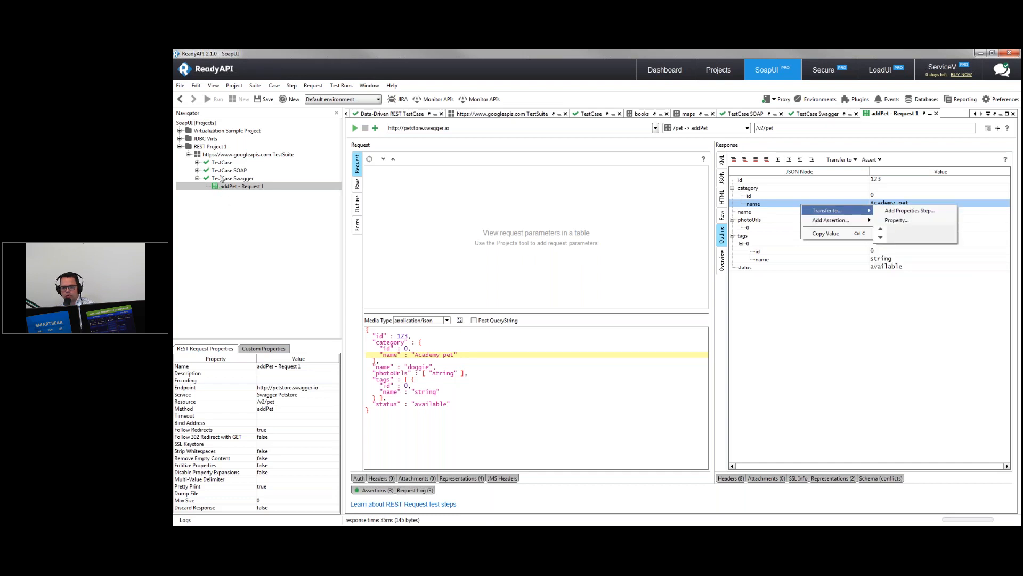
Open login - Request 1 of TestCase SOAP, send it, and examine its response as XML and as an outline.
left_click(198, 170)
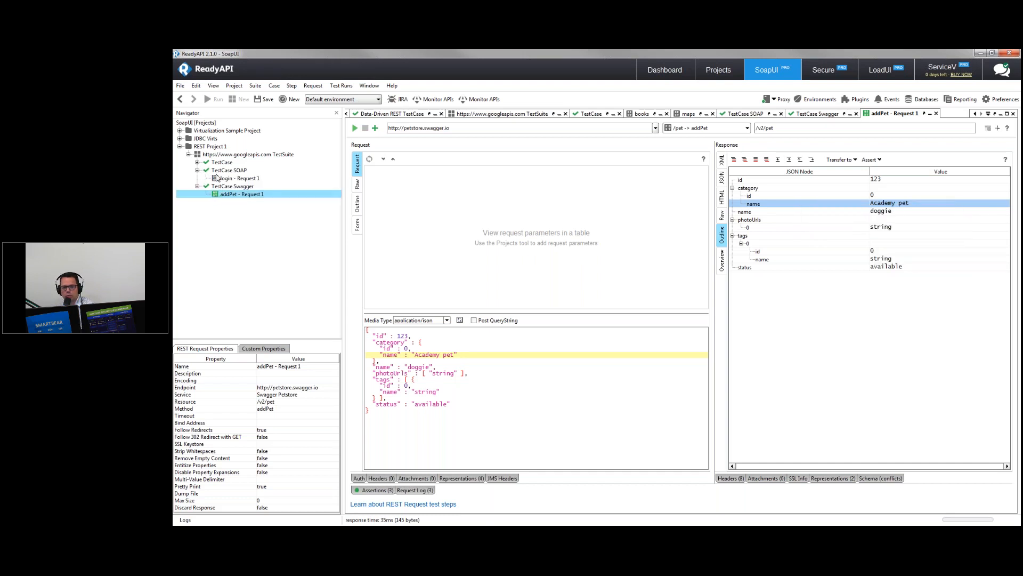
double_click(234, 178)
left_click(354, 127)
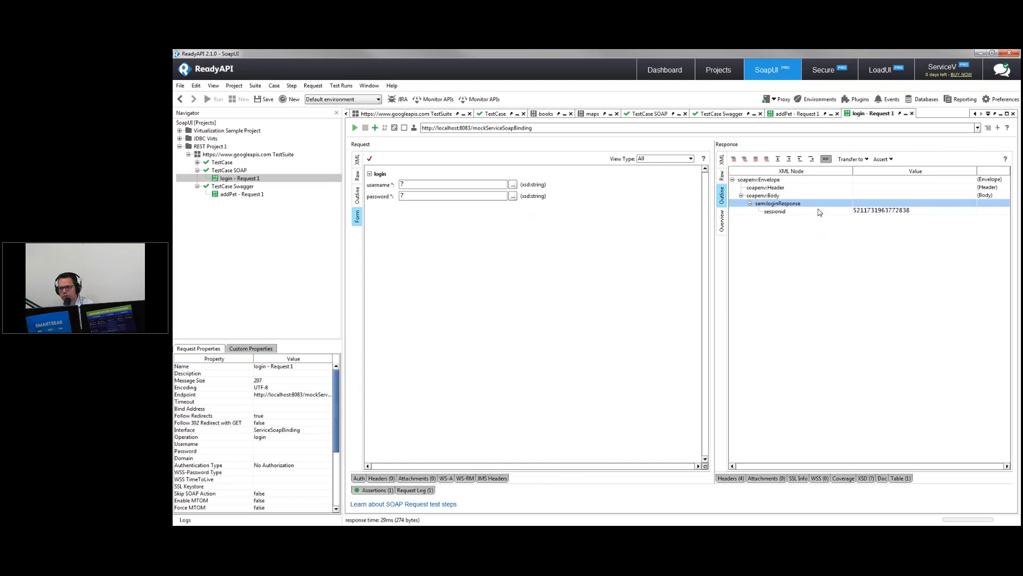
left_click(722, 160)
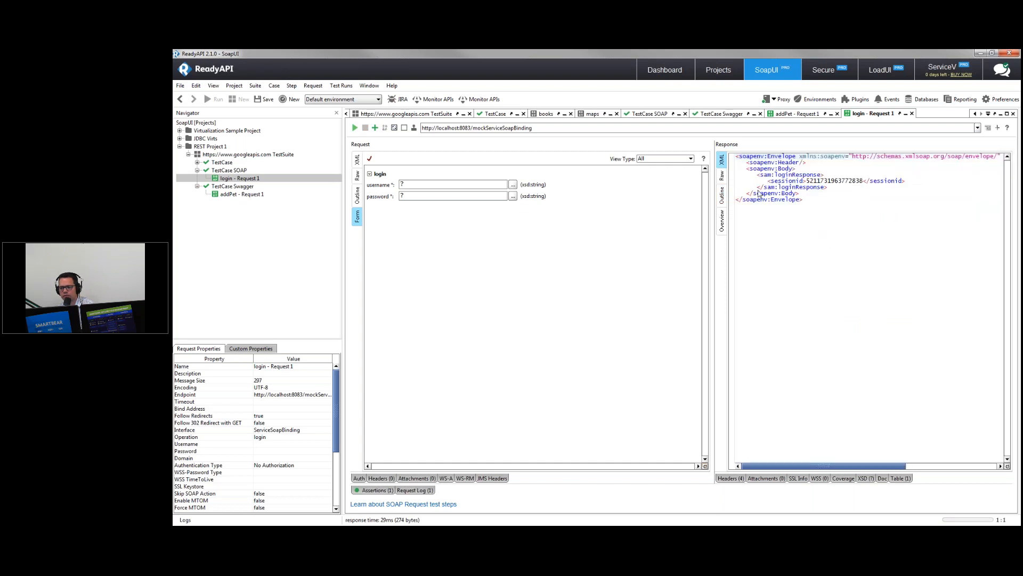
left_click(722, 198)
Examine the XPath expression of an existence assertion for the login response's sessionid, and cancel the assertion.
left_click(784, 211)
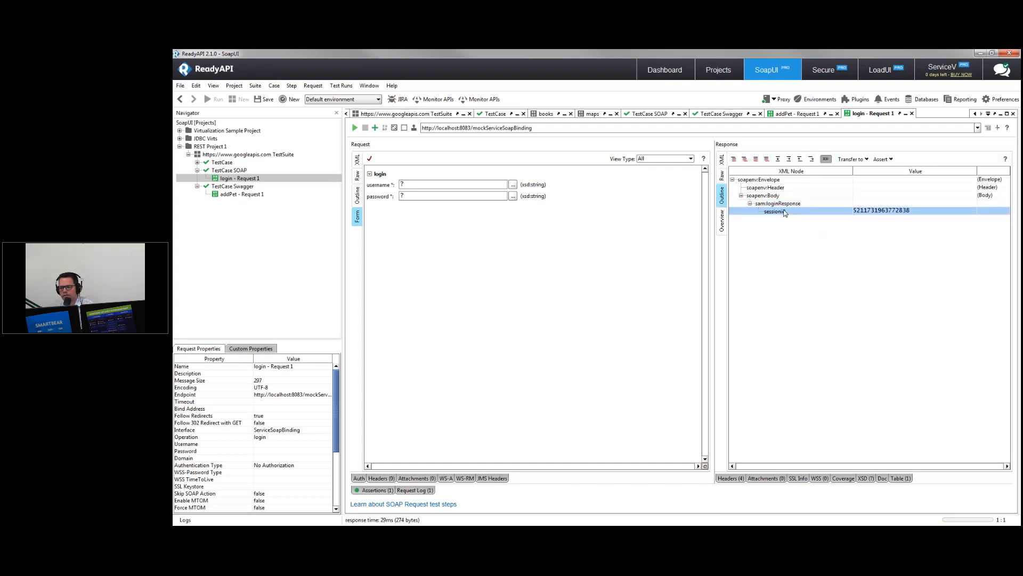
right_click(784, 211)
left_click(880, 237)
left_click_drag(545, 257, 397, 224)
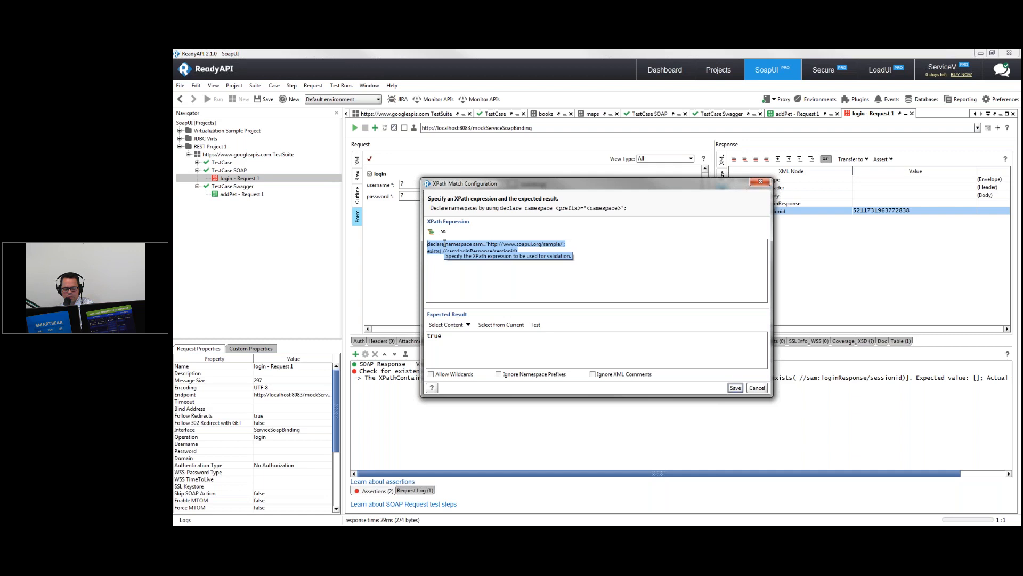
left_click(760, 391)
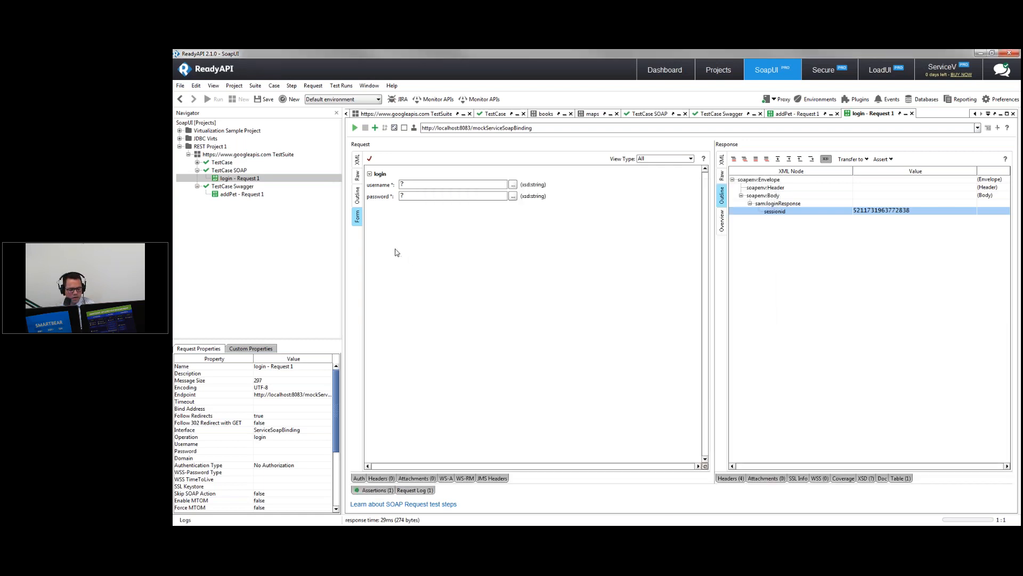
Return to addPet - Request 1 and examine the assertion types offered for the category name node.
double_click(228, 195)
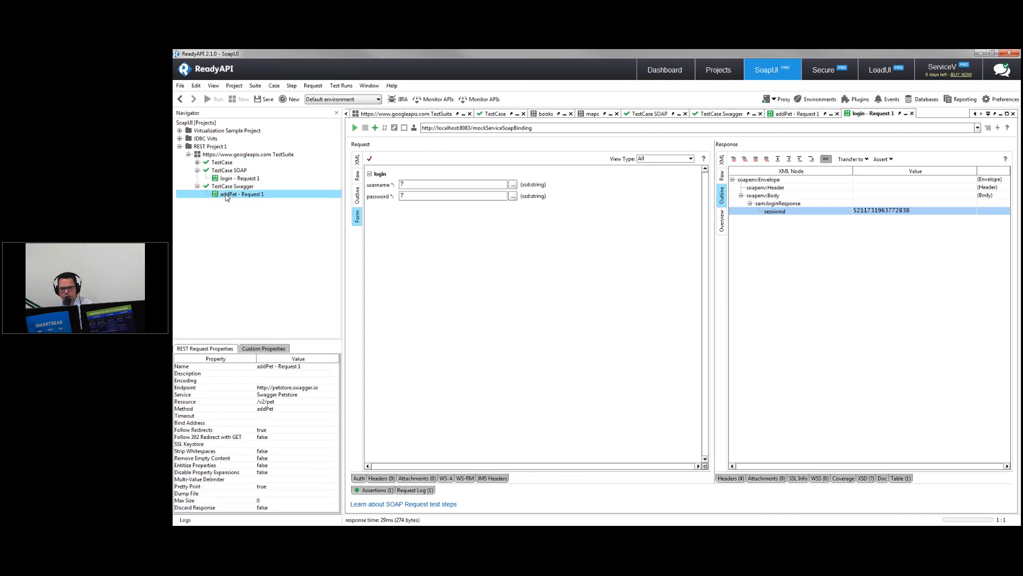
left_click(981, 54)
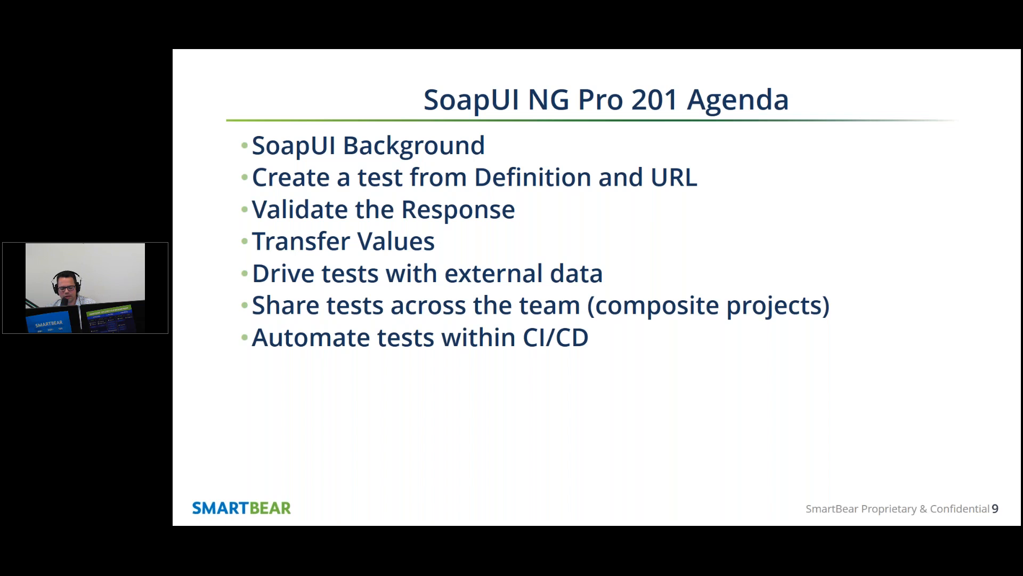
key("alt+Tab")
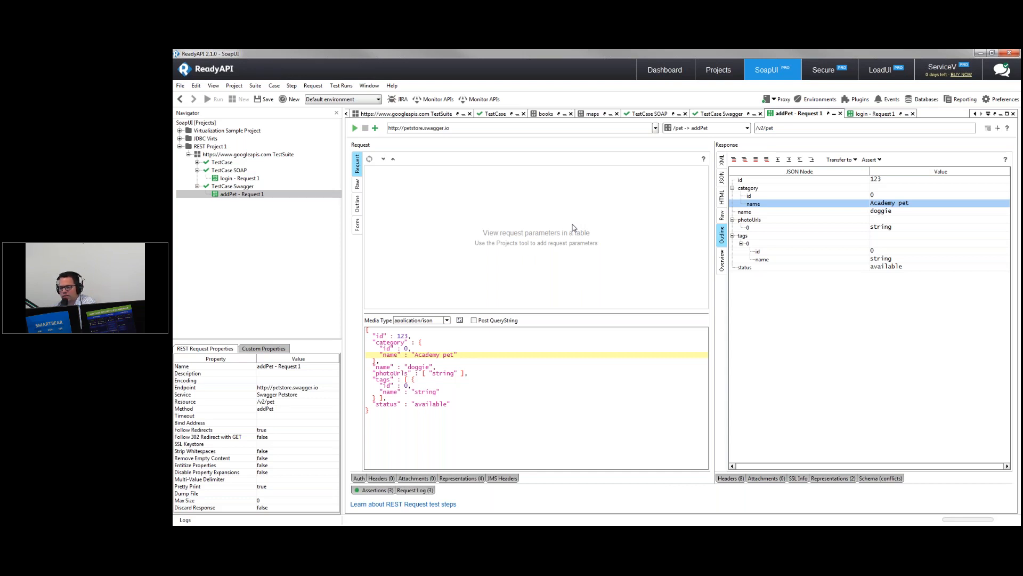
right_click(784, 208)
mouse_move(803, 223)
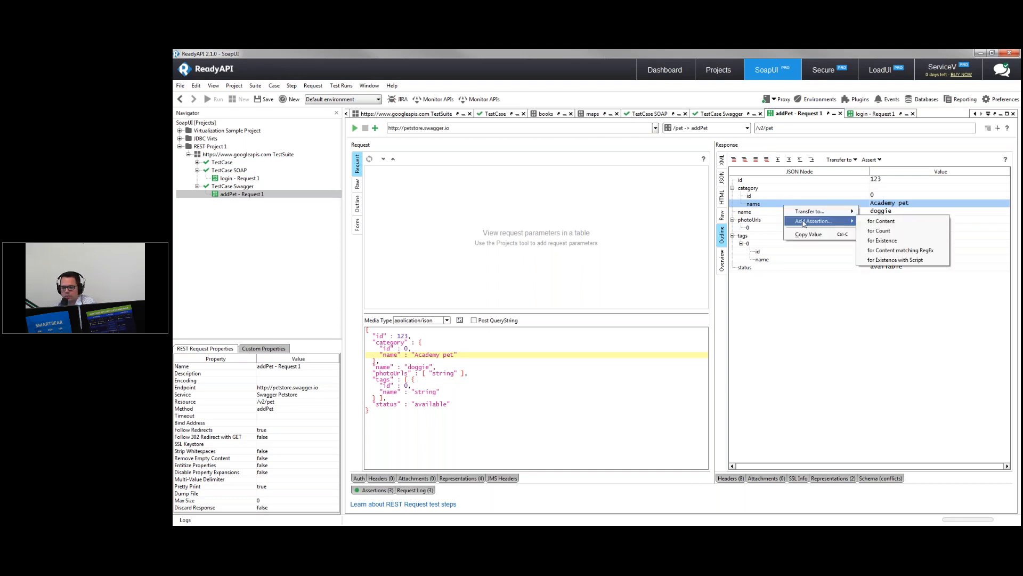
left_click(846, 297)
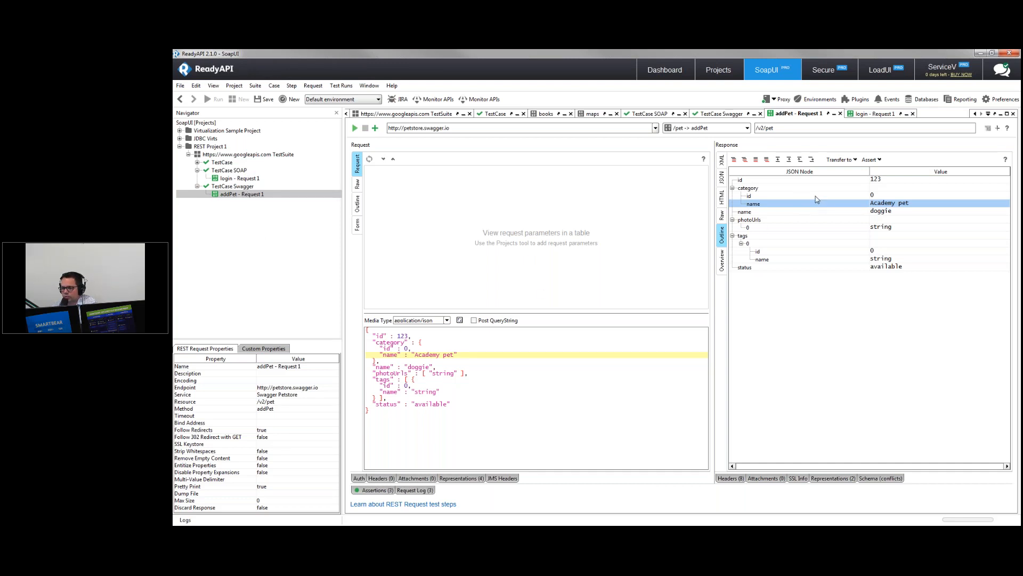
Open Request 1 of getPetById under Swagger Petstore's /pet/{petId} resource in the projects view.
left_click(719, 70)
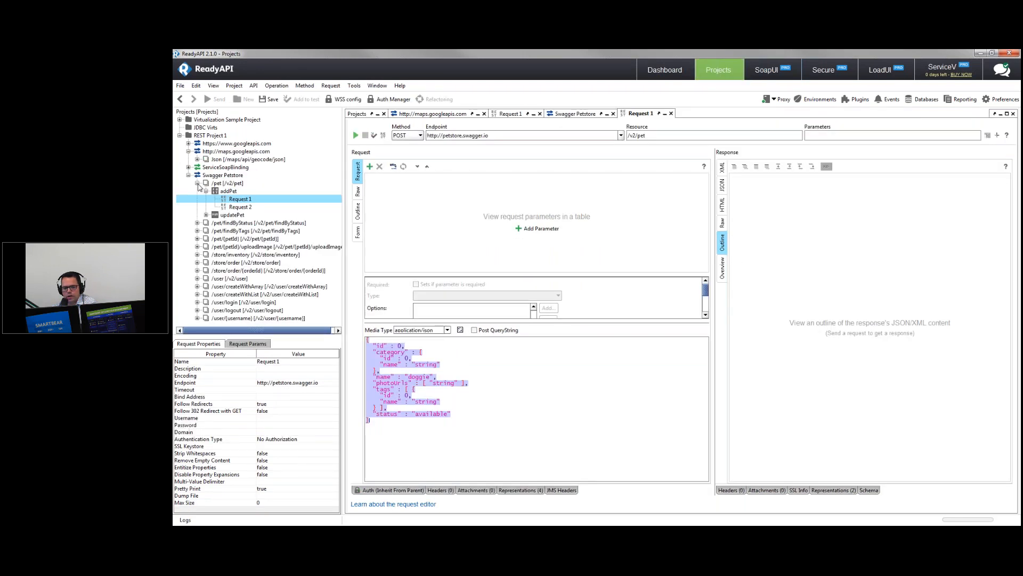
left_click(197, 184)
left_click(198, 207)
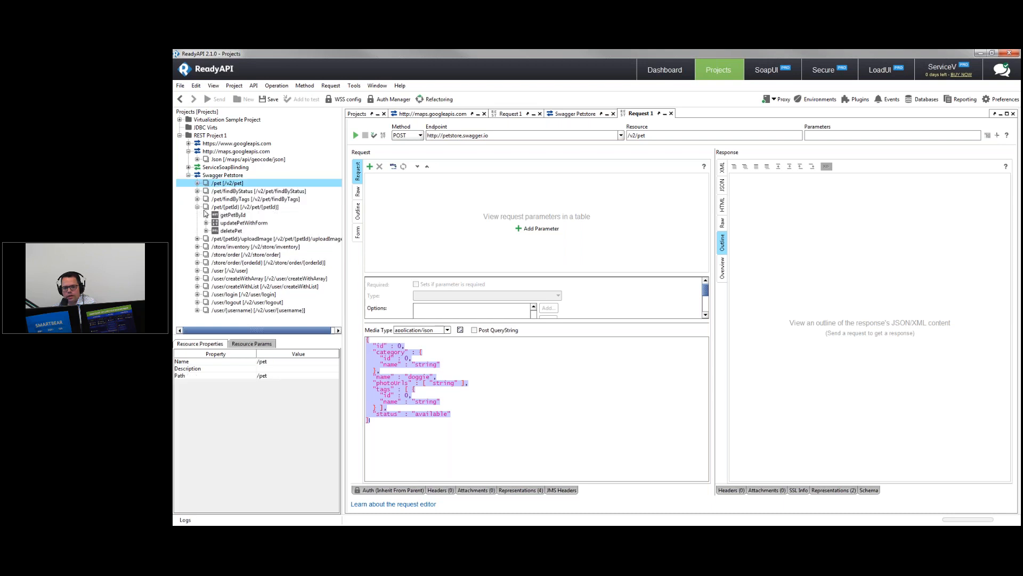
left_click(206, 216)
double_click(241, 223)
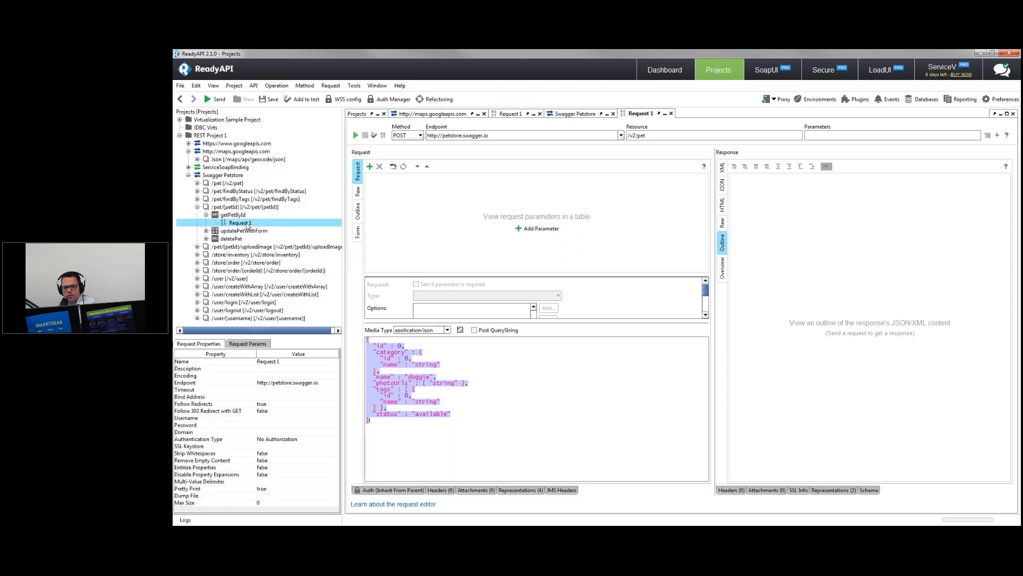
Add getPetById's Request 1 as a test step to the existing TestCase Swagger.
right_click(245, 222)
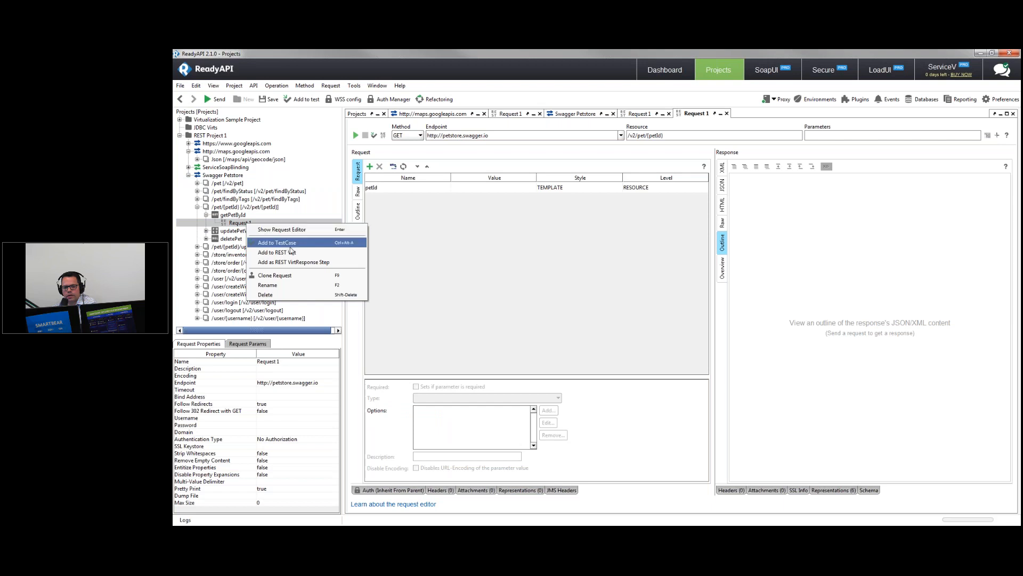
left_click(298, 241)
left_click(630, 289)
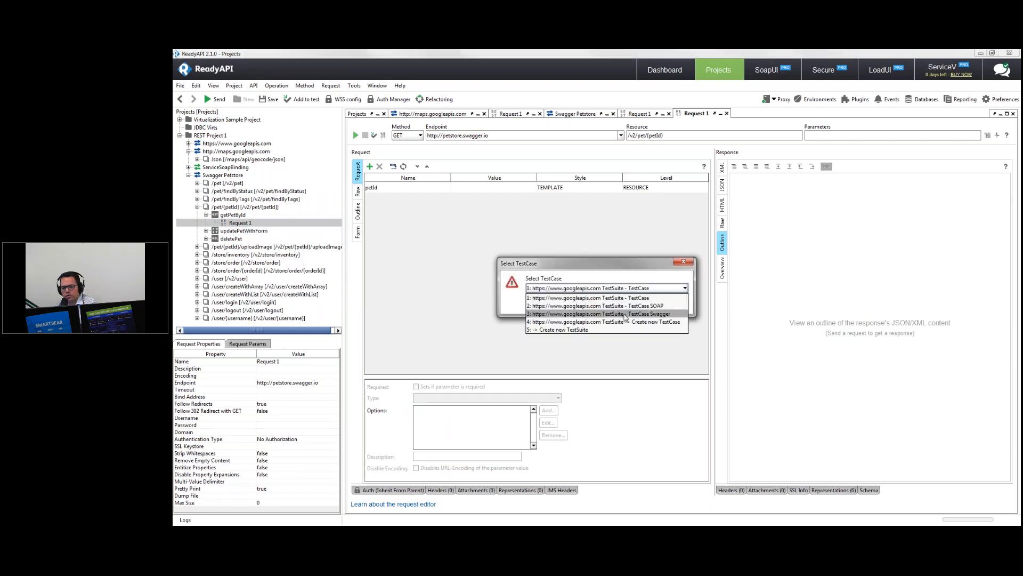
left_click(626, 314)
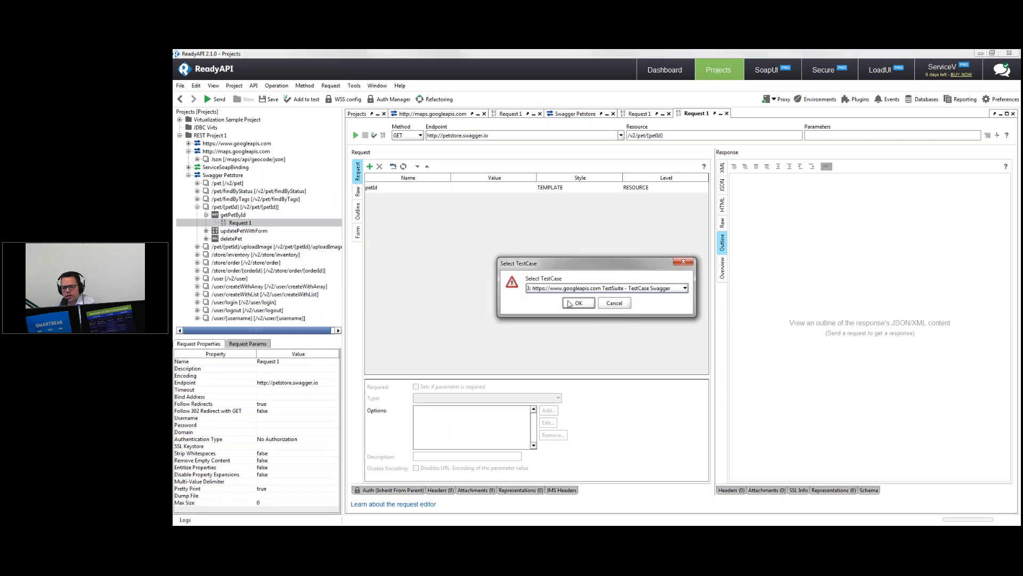
left_click(572, 302)
left_click(657, 324)
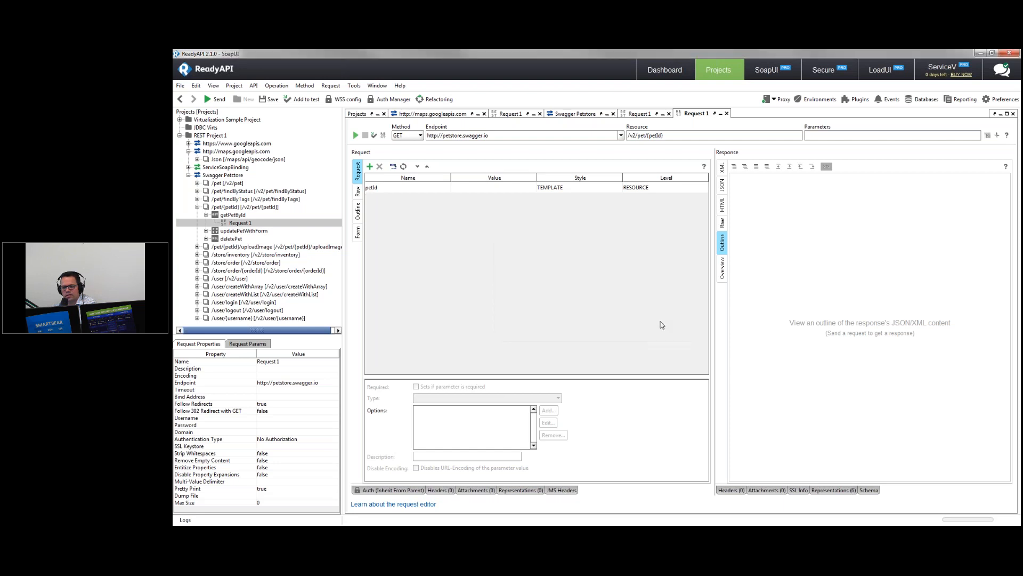
Open the getPetById - Request 1 test step of TestCase Swagger at its petId parameter.
left_click(377, 163)
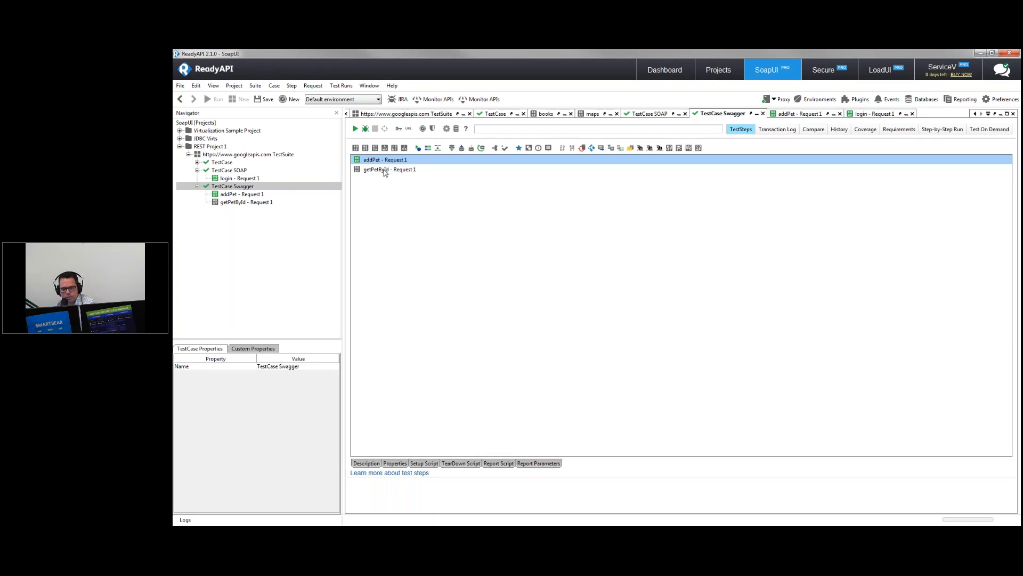
double_click(384, 170)
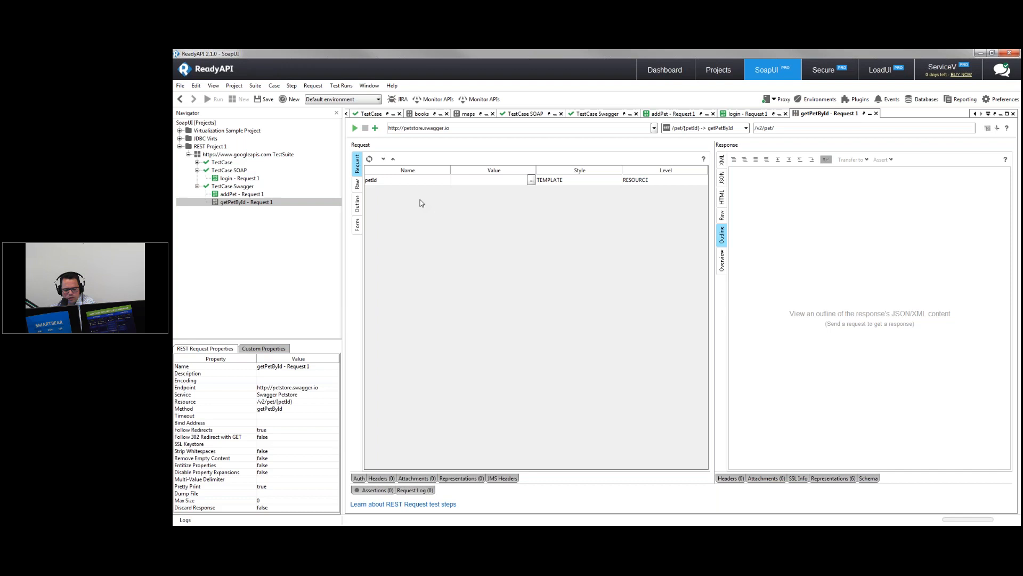
left_click(481, 180)
Review the request and response of addPet - Request 1, and return to getPetById - Request 1.
left_click(254, 194)
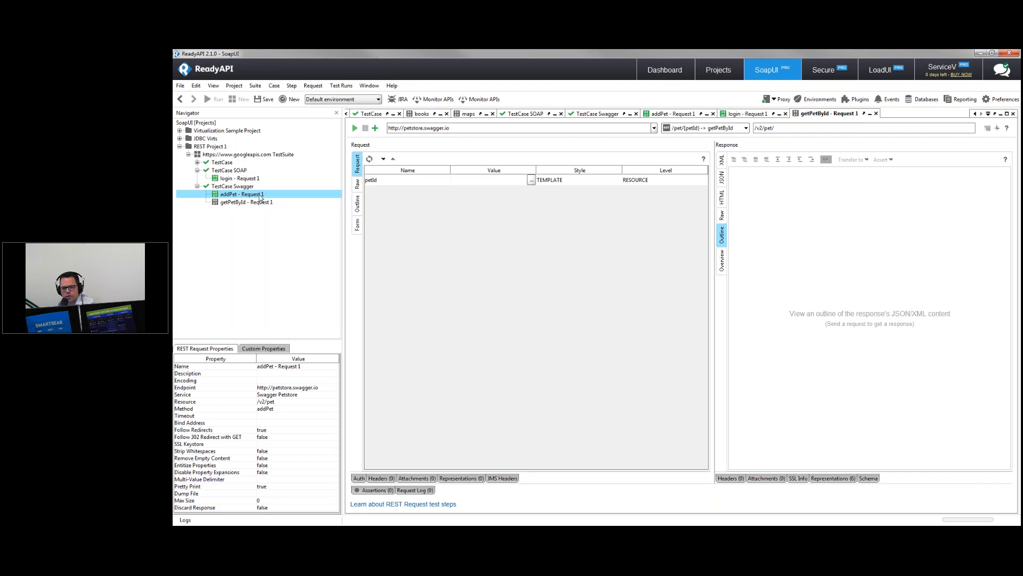
double_click(259, 195)
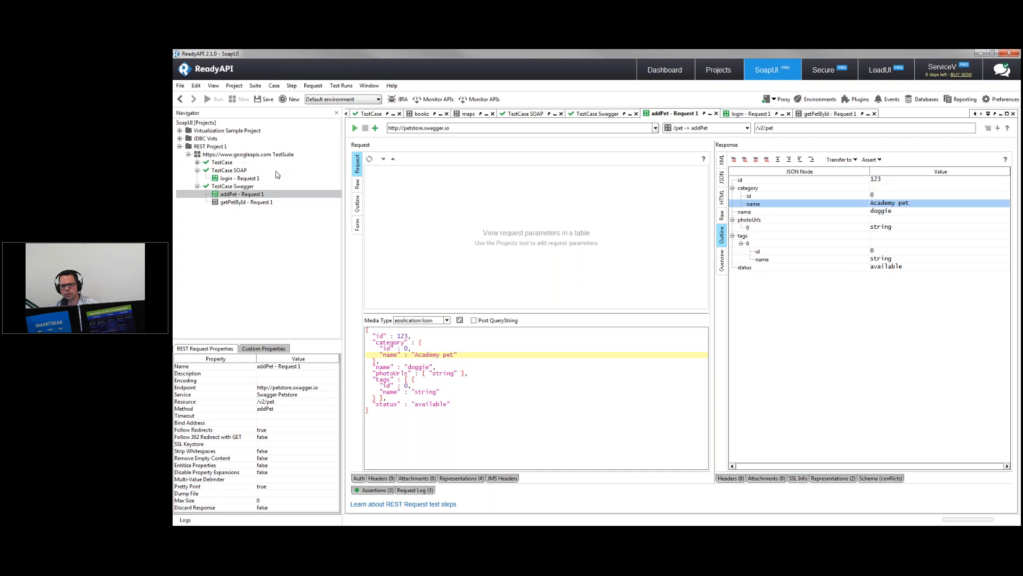
double_click(271, 202)
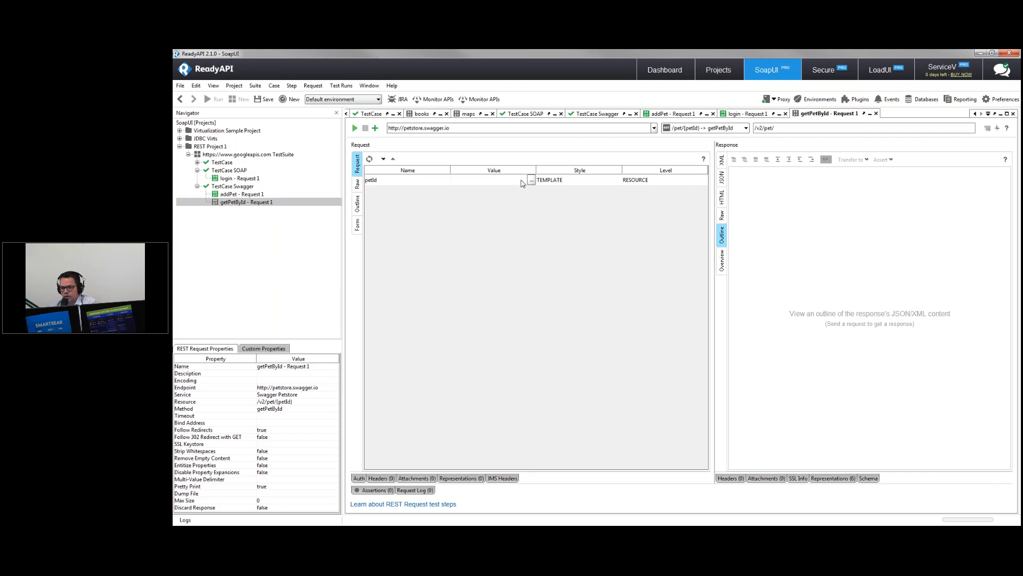
Link petId's value to the id node of addPet - Request 1's Response in TestCase Swagger, and widen the Value column.
left_click(559, 182)
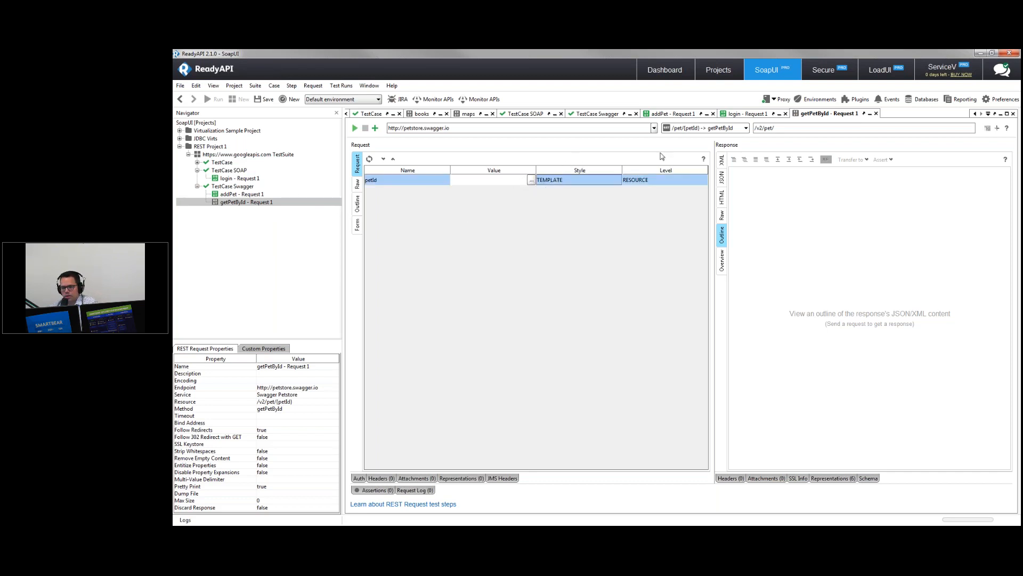
left_click(531, 180)
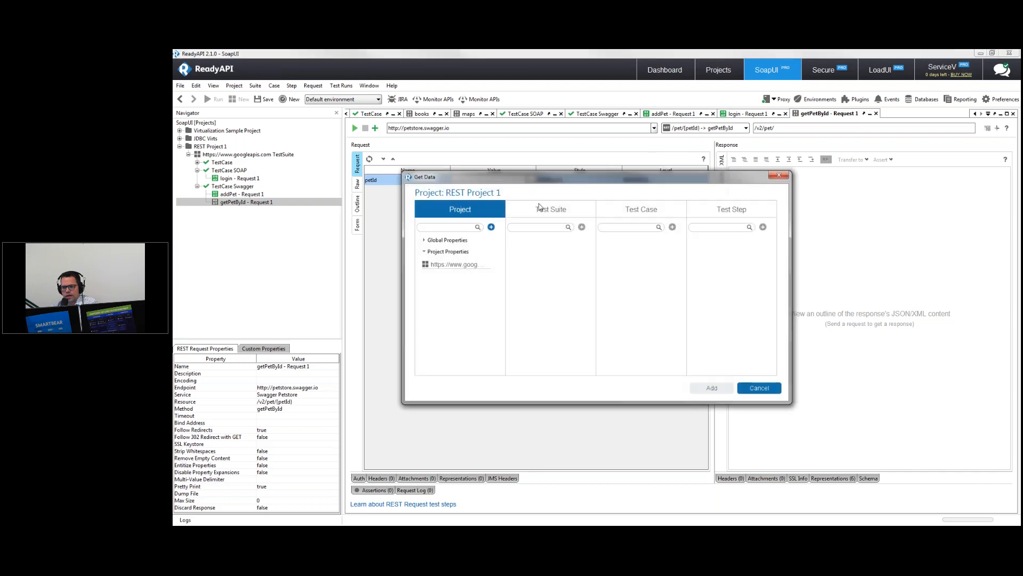
left_click(472, 267)
left_click(555, 280)
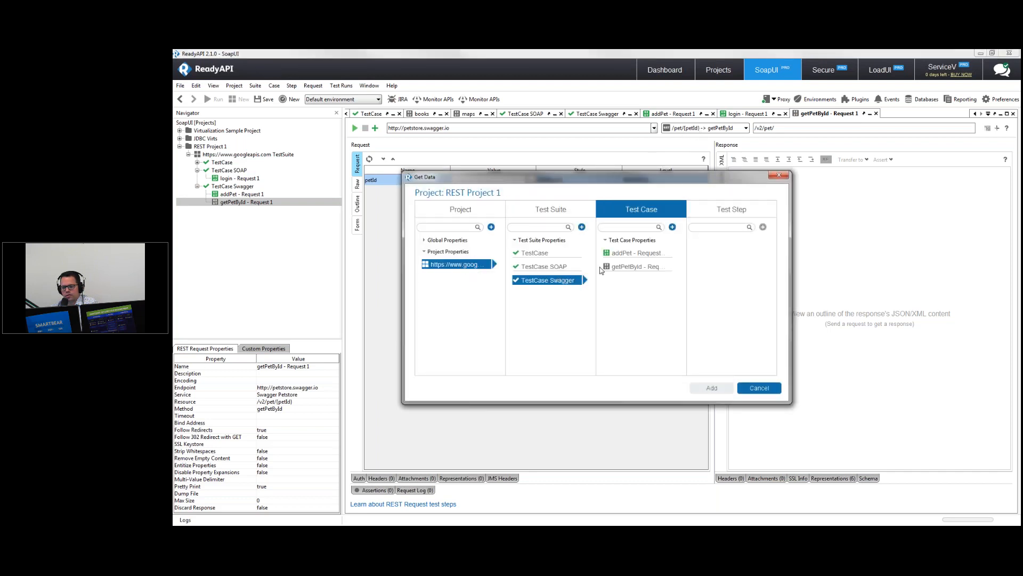
left_click(629, 253)
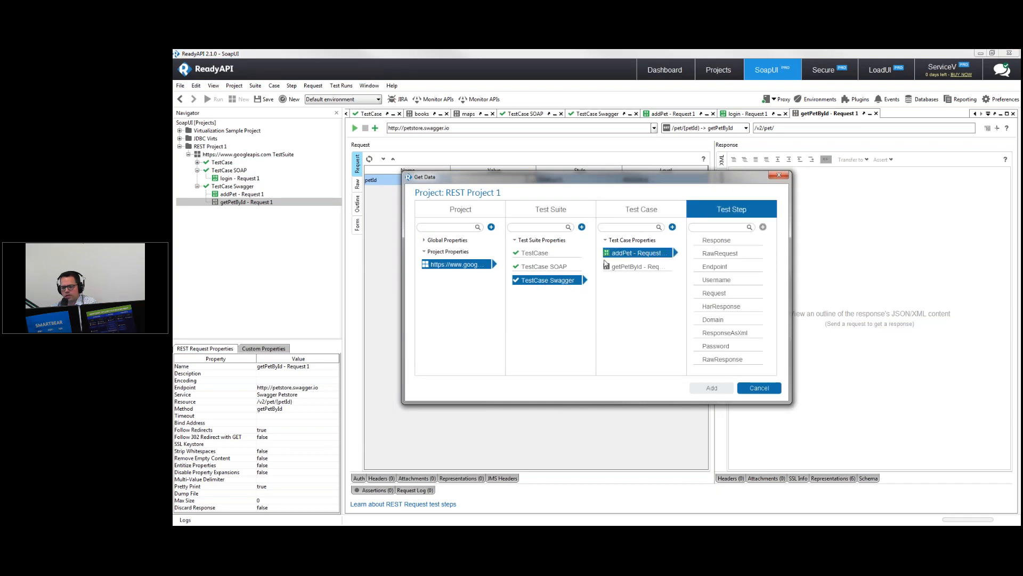
left_click(718, 240)
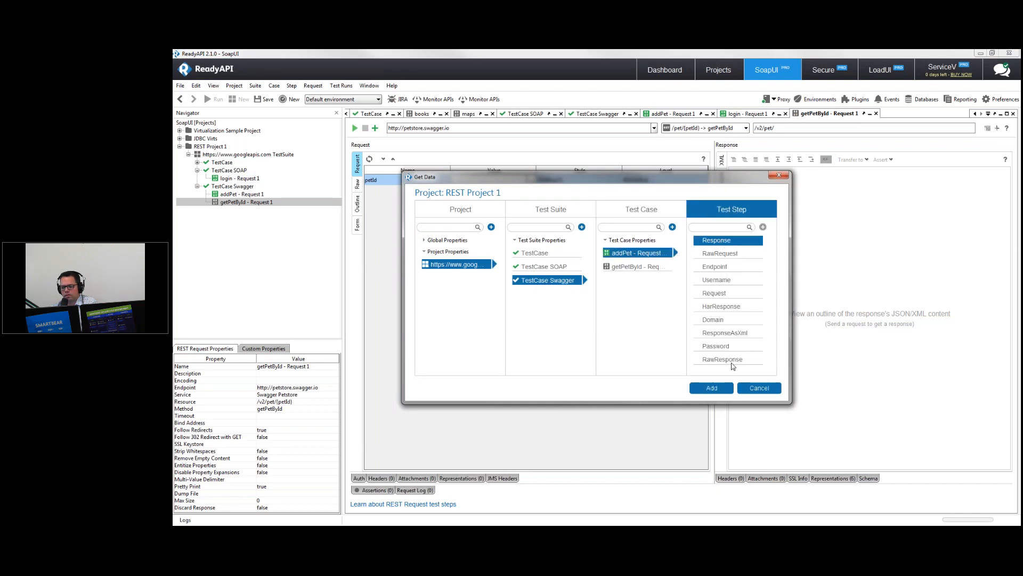
left_click(724, 389)
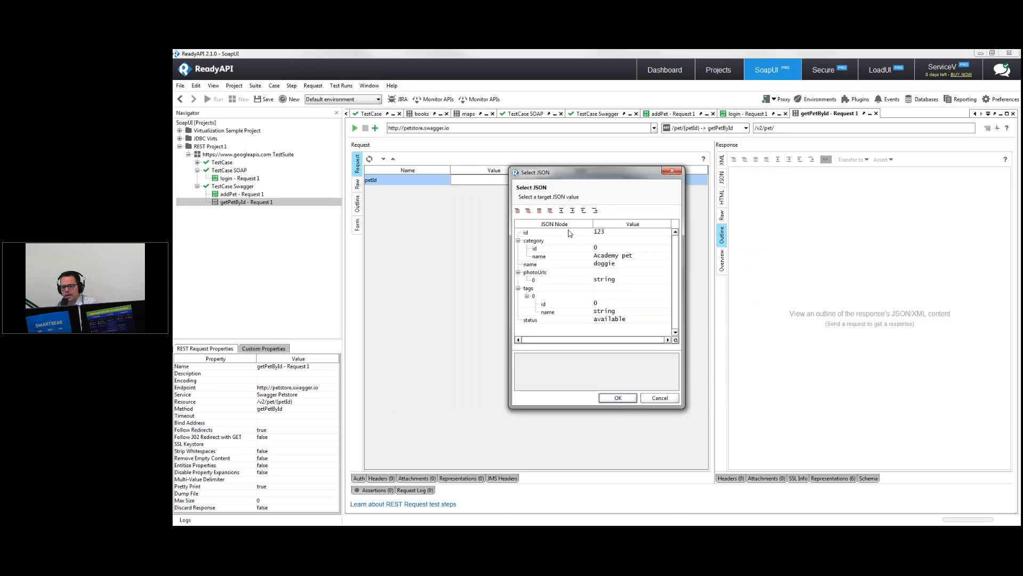
left_click(569, 233)
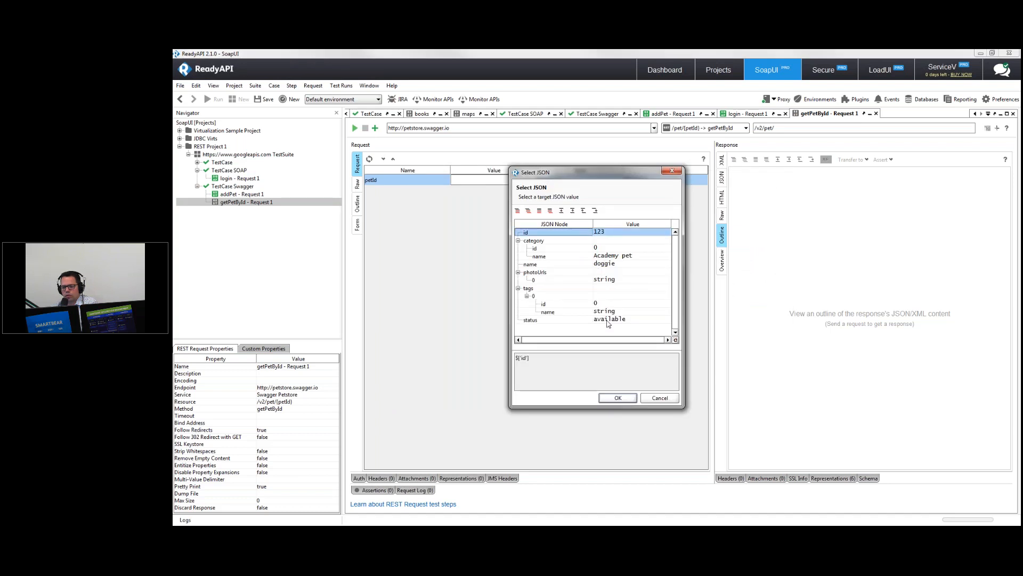
left_click(618, 398)
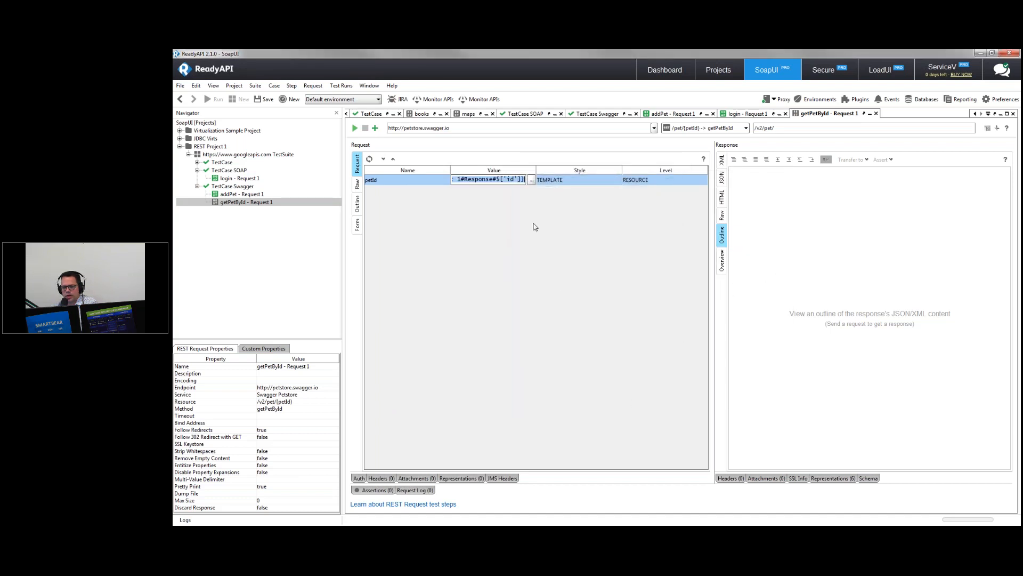
left_click_drag(536, 171, 616, 173)
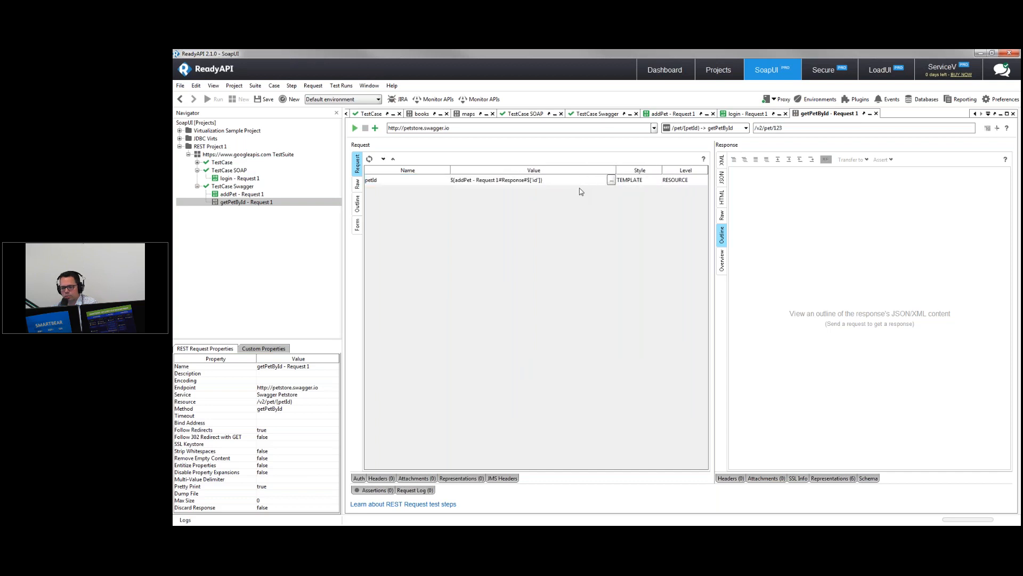
left_click(553, 184)
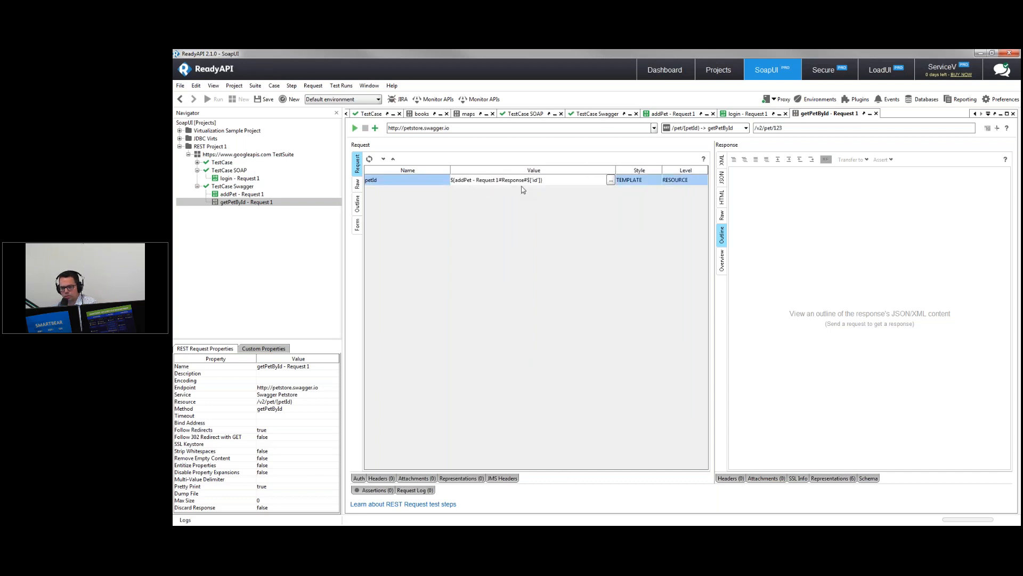
Send the getPetById request and inspect the pet id in the raw request.
left_click(355, 128)
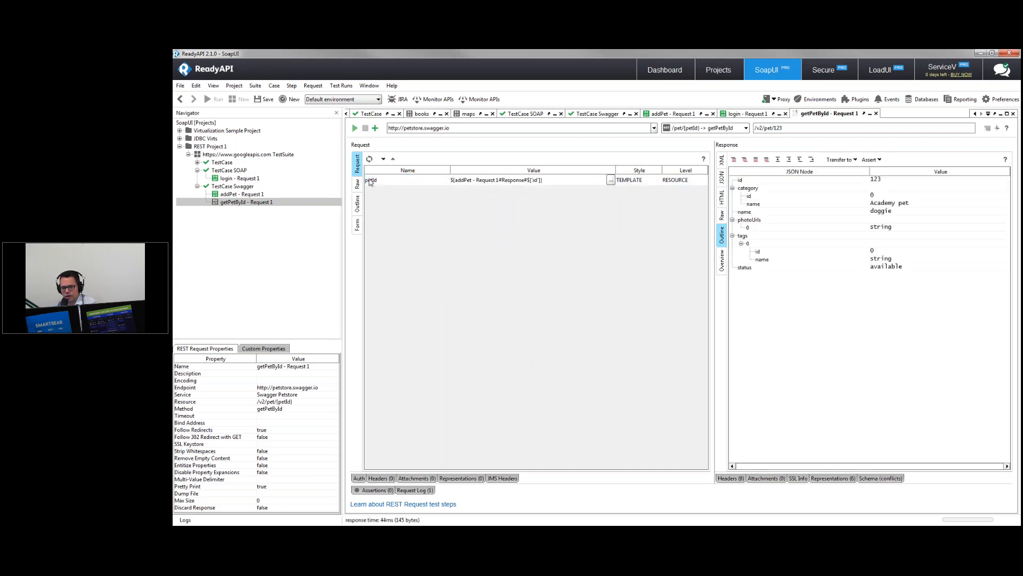
left_click(357, 183)
left_click_drag(500, 158, 513, 158)
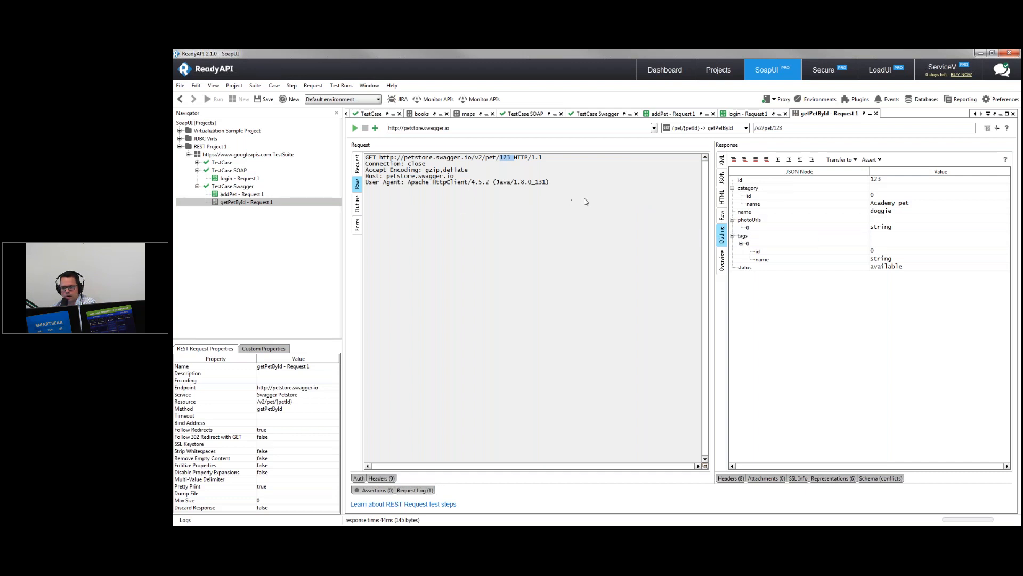
Add a content assertion on the getPetById response's top-level id node and clear its expected result.
right_click(820, 182)
mouse_move(850, 195)
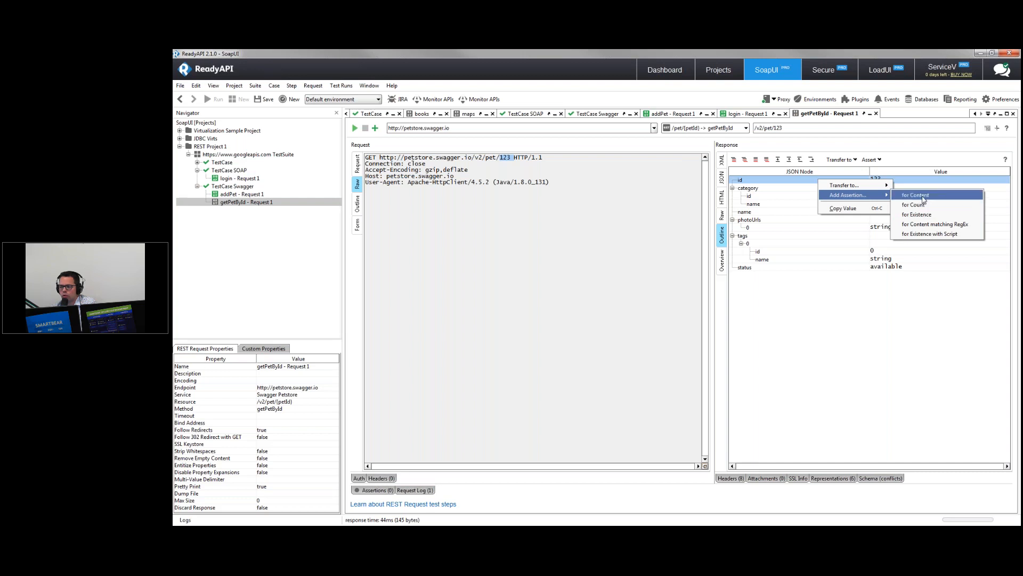
left_click(923, 199)
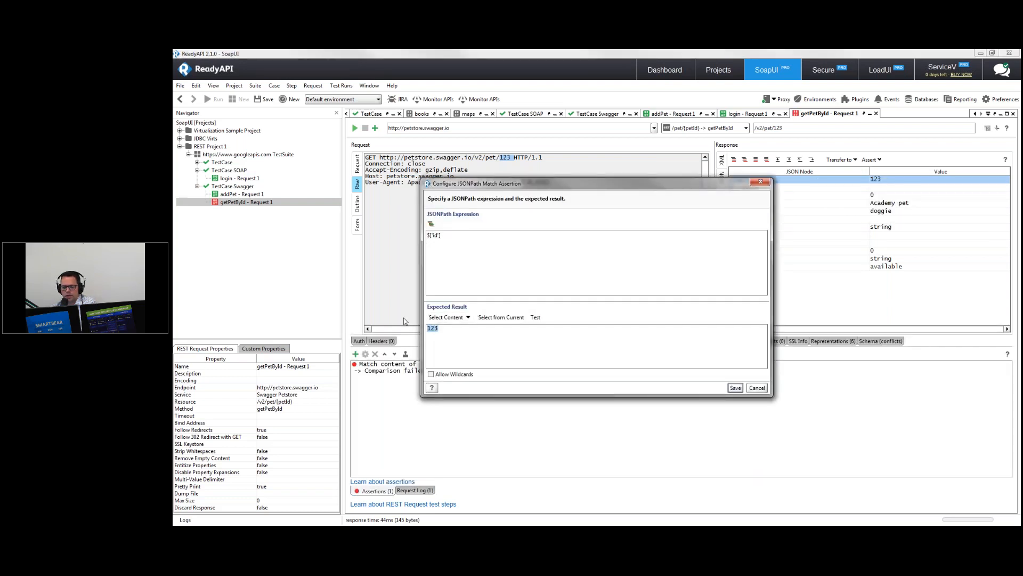
key("BackSpace")
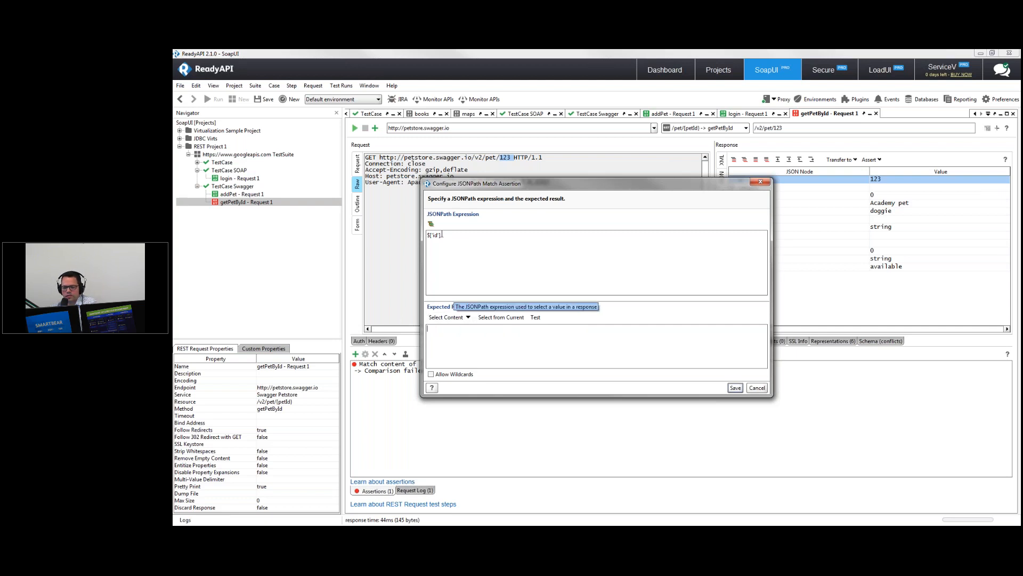
Try using addPet - Request 1's whole Response property as the assertion's expected result, and clear it.
left_click(446, 317)
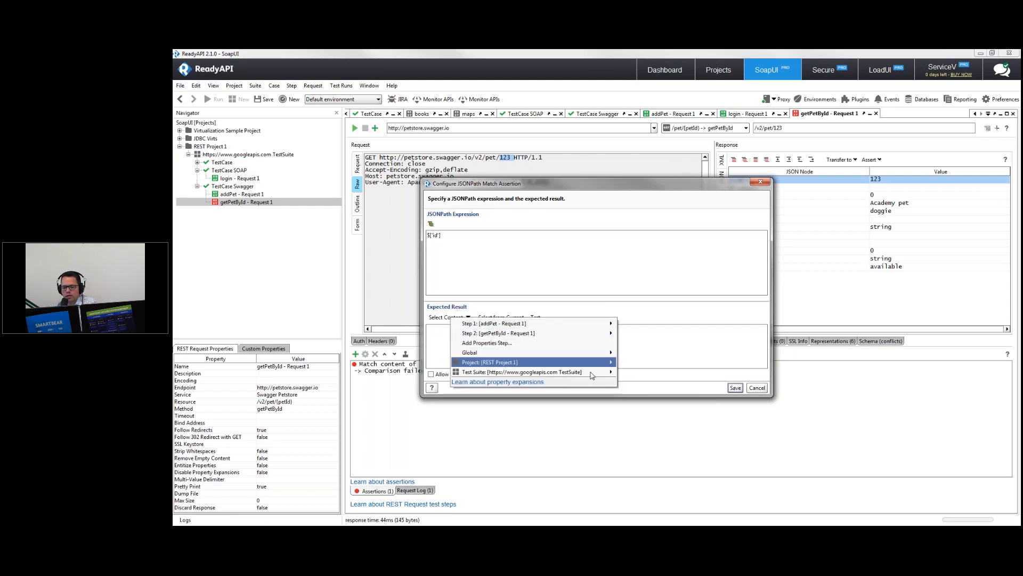
mouse_move(581, 371)
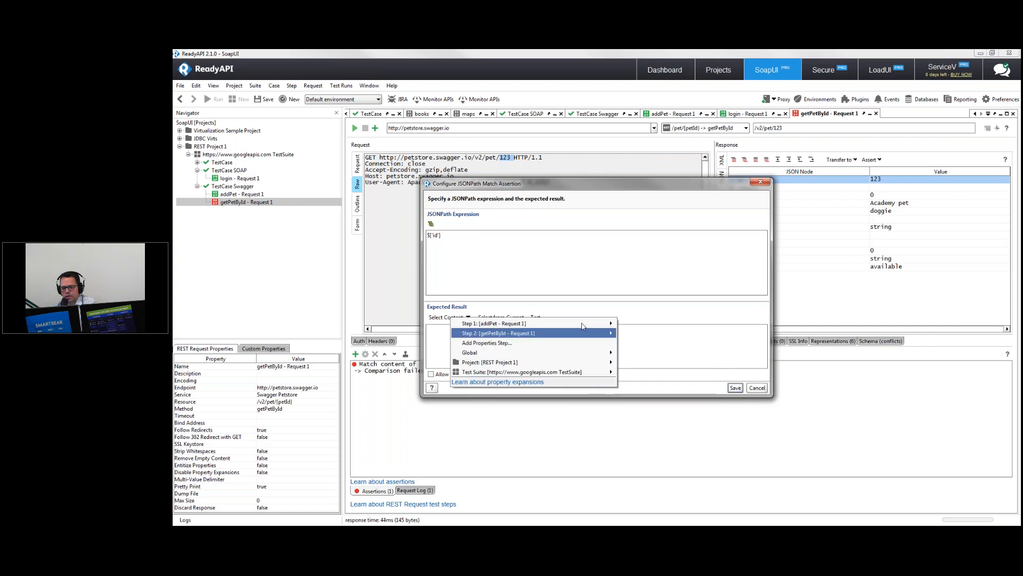
mouse_move(583, 323)
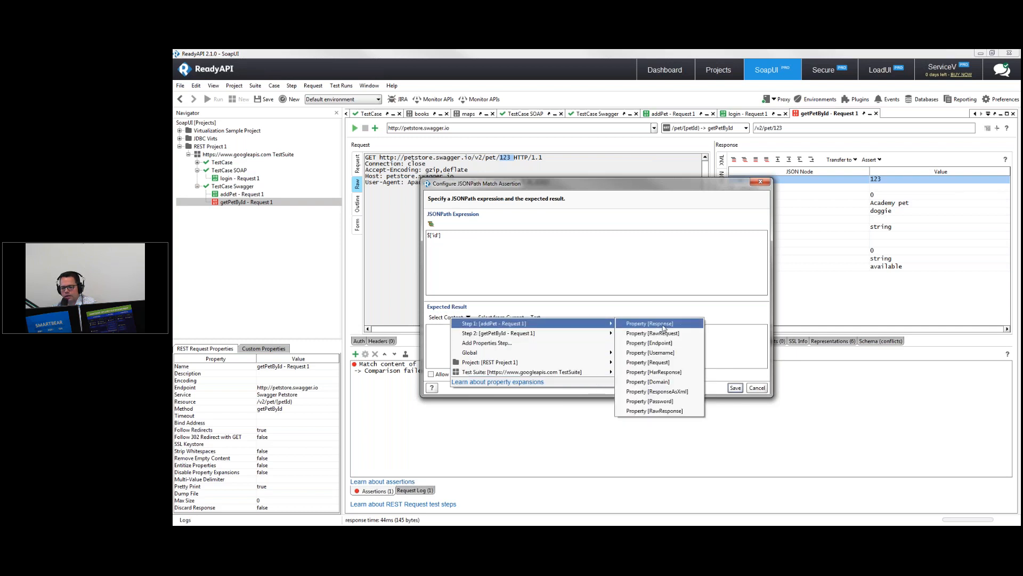
left_click(640, 324)
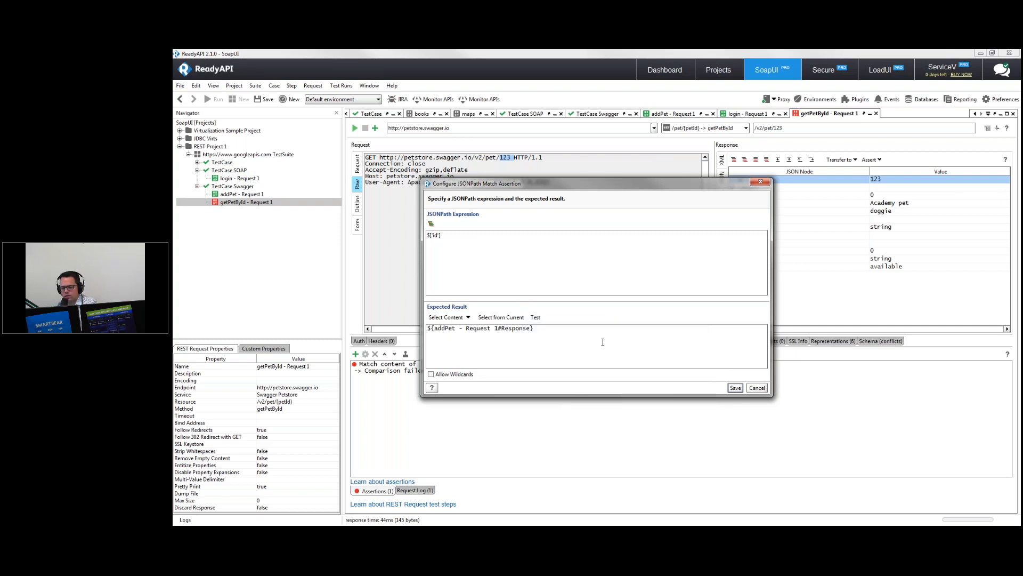
key("ctrl+a")
key("BackSpace")
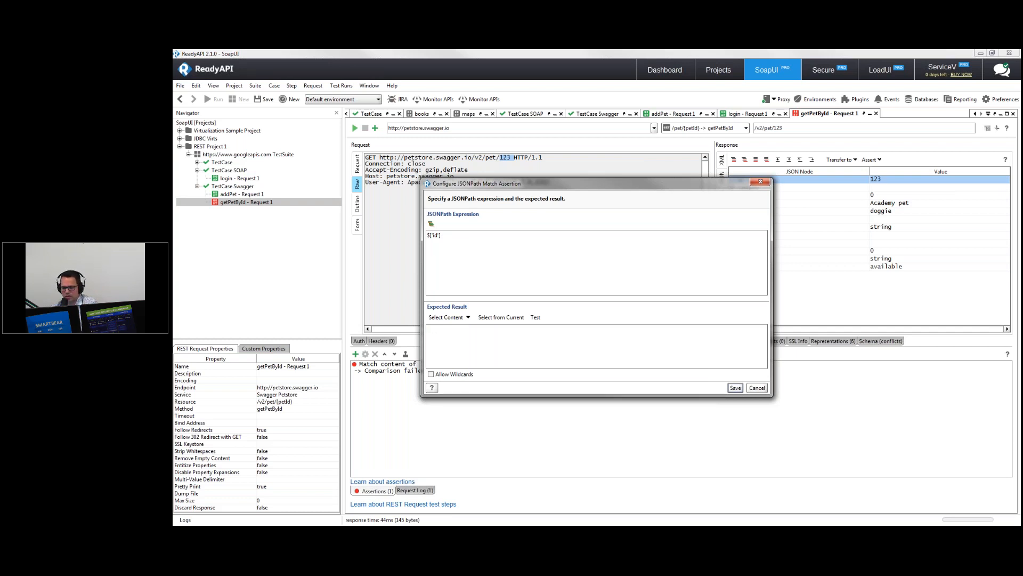
Set the assertion's expected result to ${addPet - Request 1#Response#$['id']} by picking the id node, and save the assertion.
left_click(463, 317)
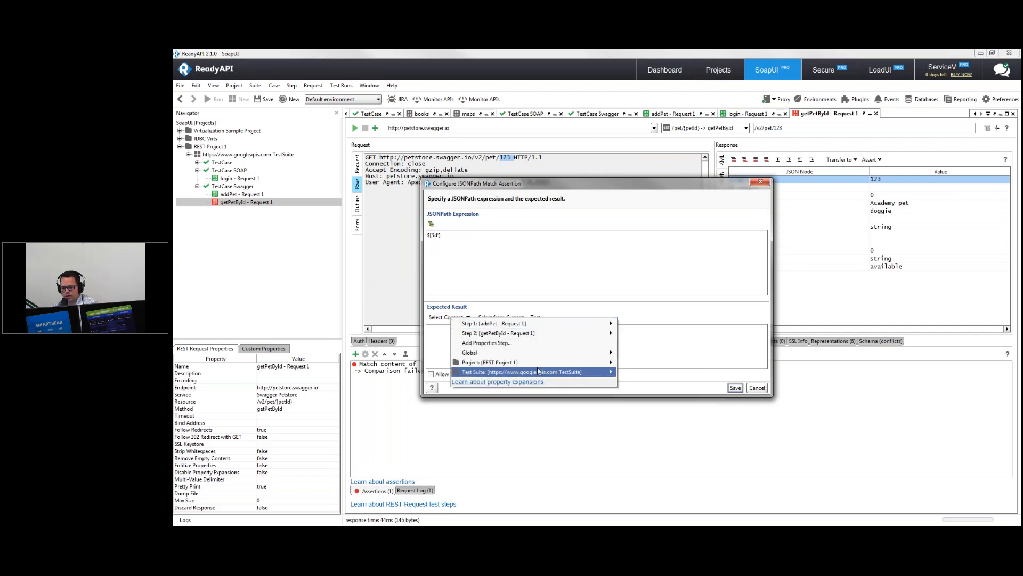
mouse_move(582, 374)
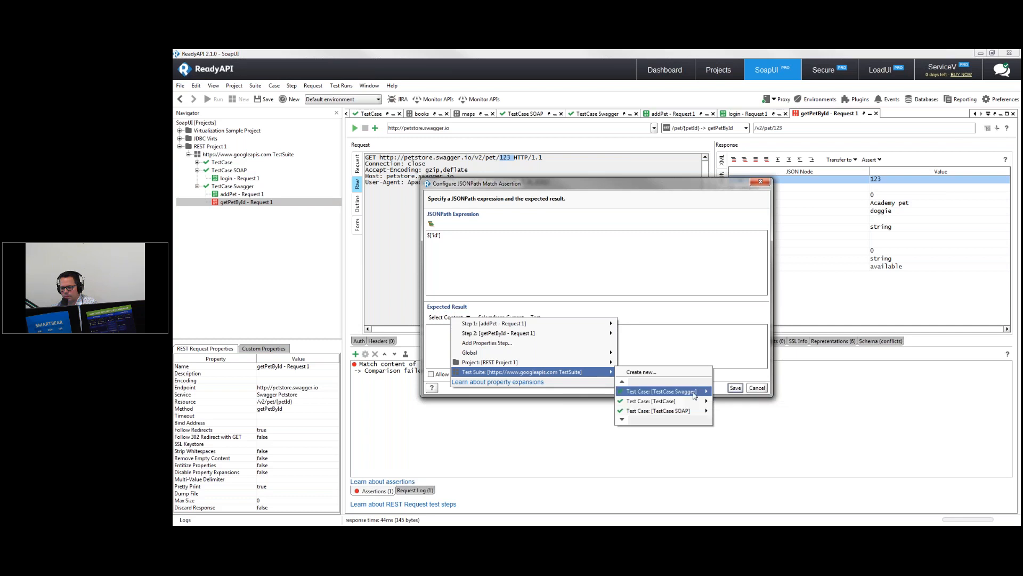
mouse_move(694, 395)
mouse_move(779, 410)
left_click(851, 423)
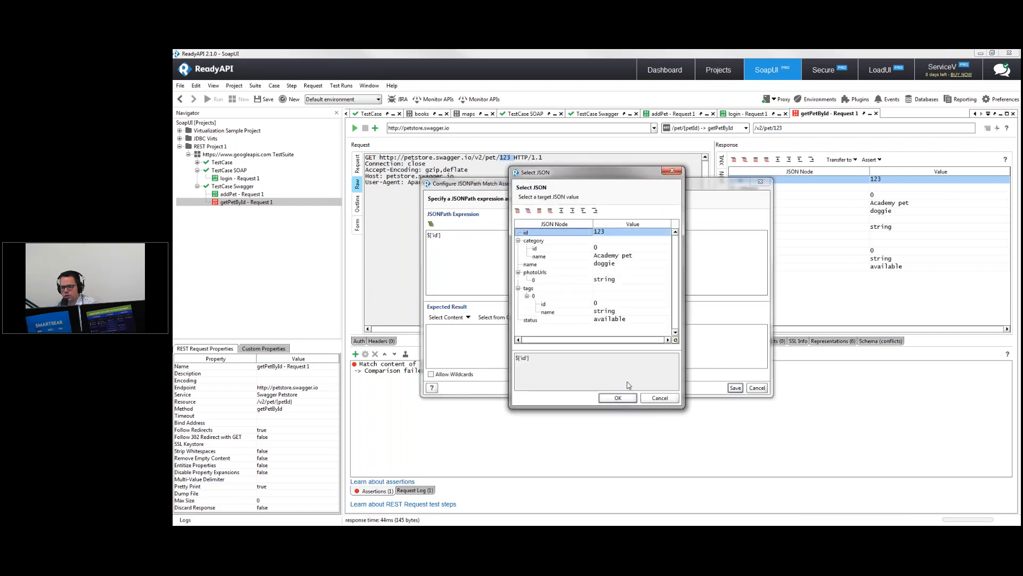
left_click(617, 397)
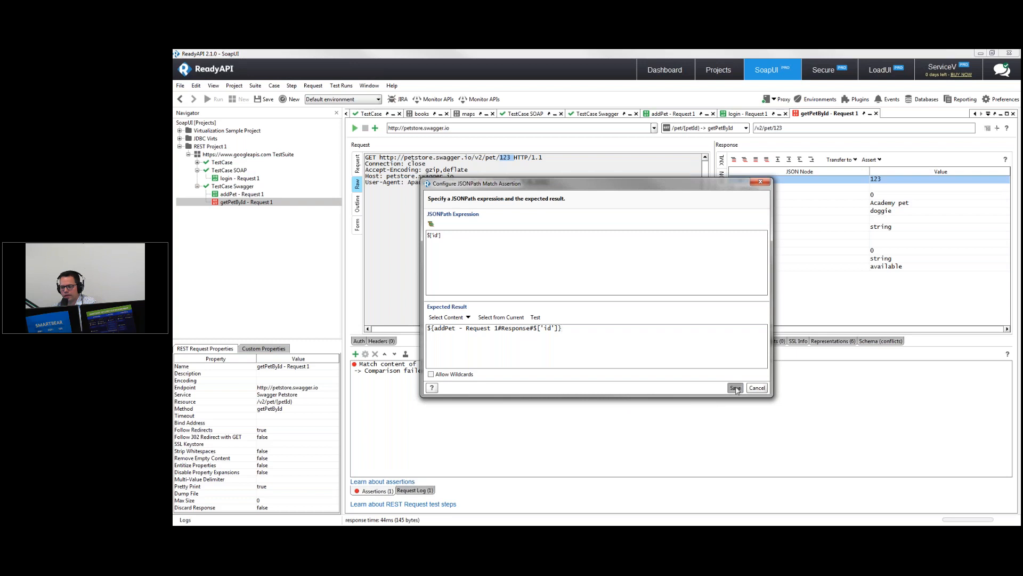
left_click(735, 388)
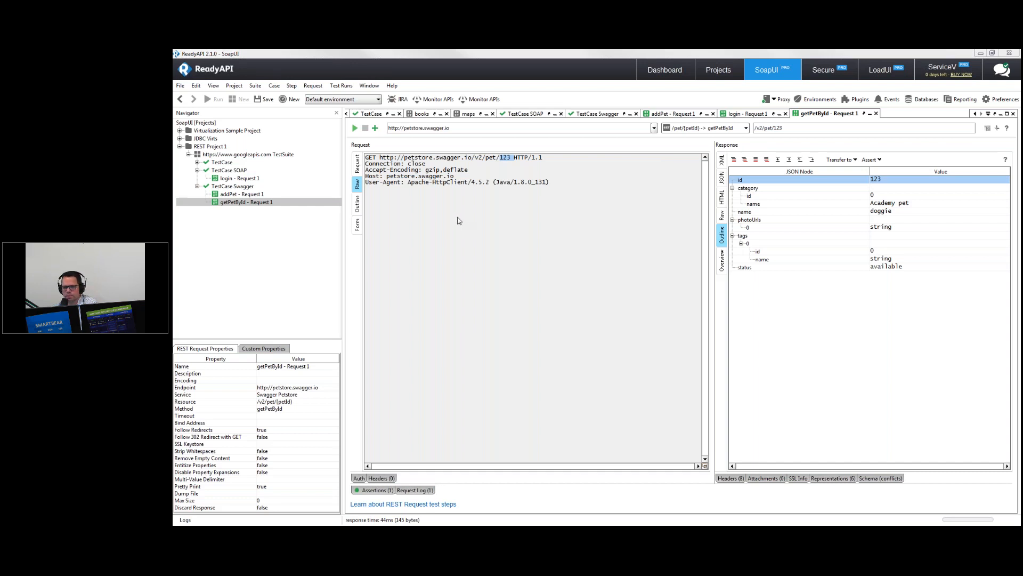
Switch to the SoapUI NG Pro 201 Agenda slide to review the topics, and return to ReadyAPI.
left_click(980, 53)
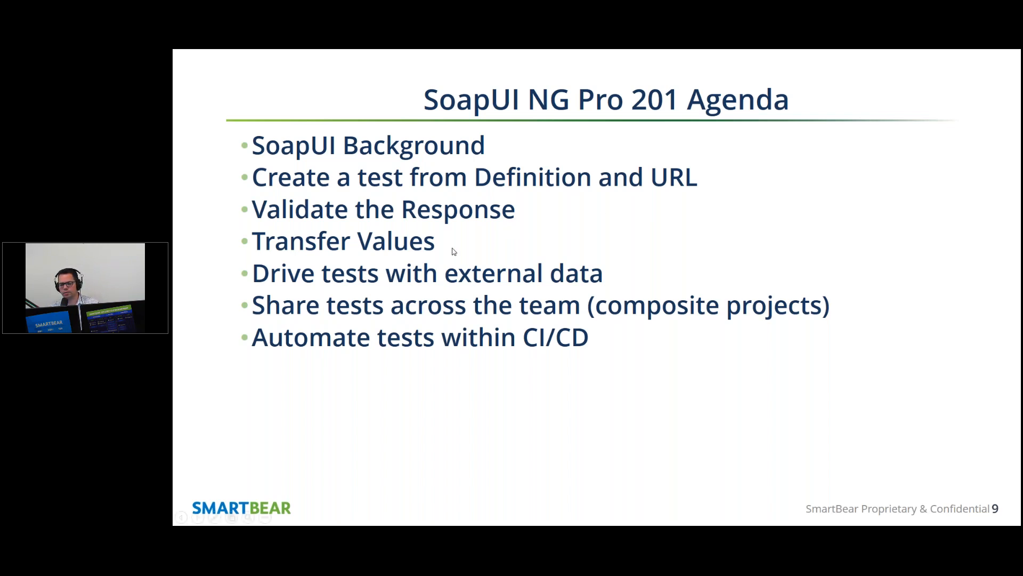
left_click_drag(493, 268, 444, 244)
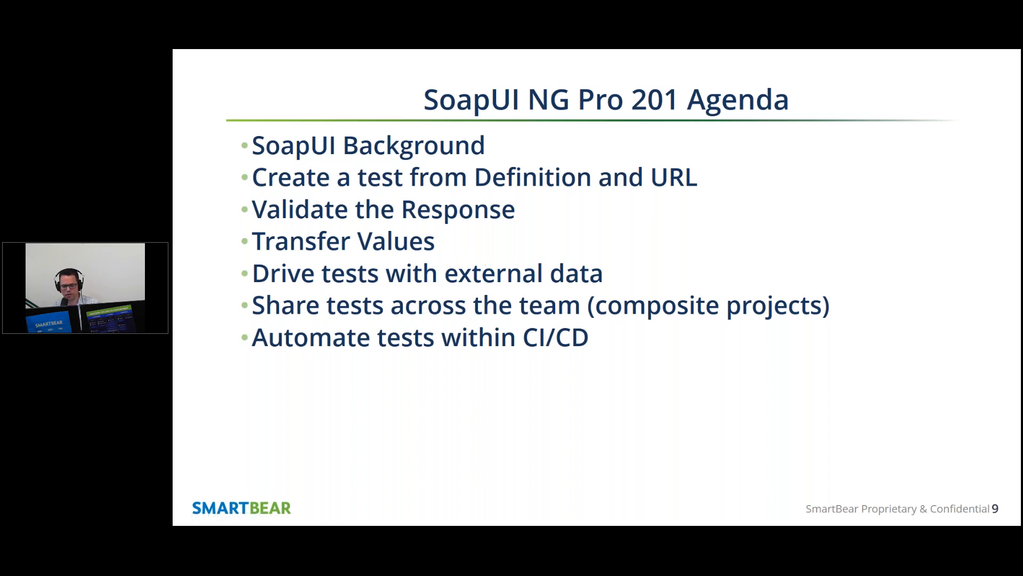
key("alt+Tab")
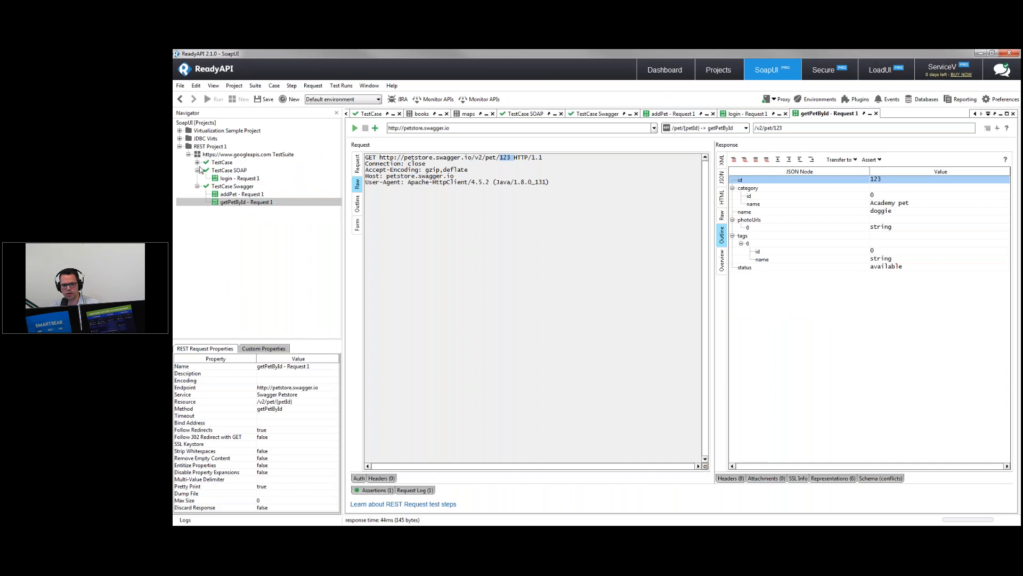
Open the books test step under TestCase and select the first volume's title node in its response.
left_click(197, 162)
left_click(222, 171)
double_click(223, 171)
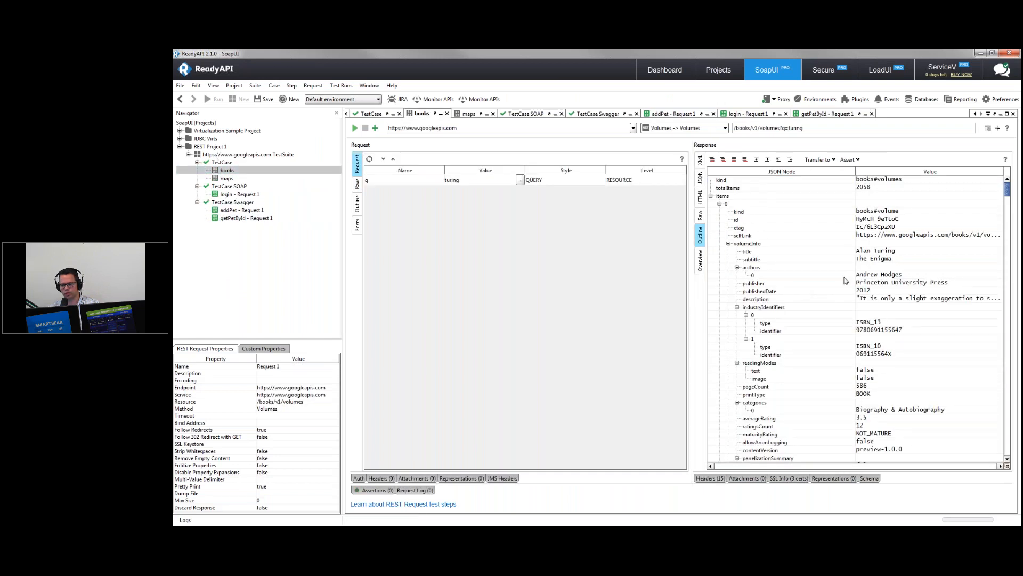
left_click(871, 253)
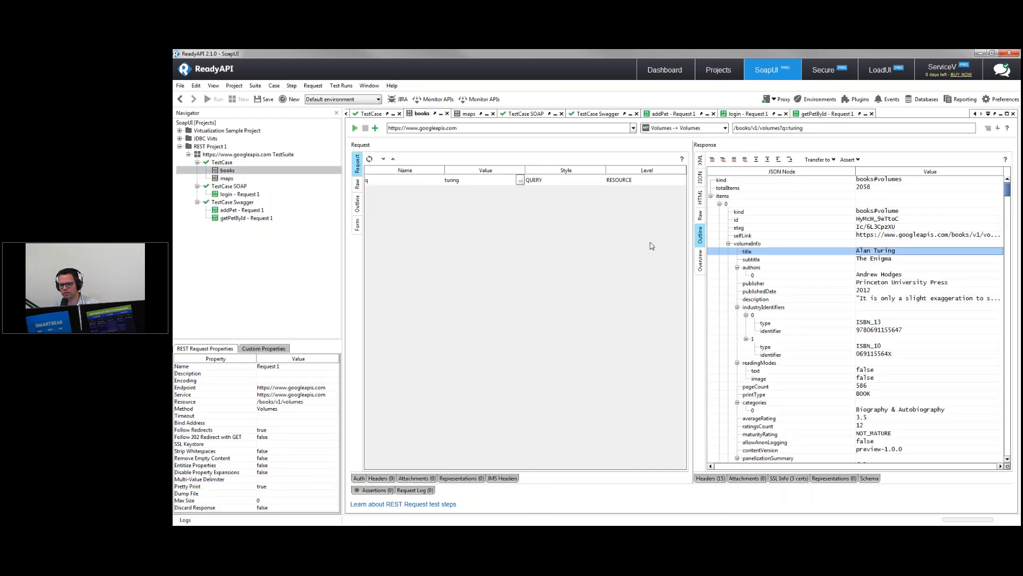
Open the maps test step under TestCase and enter the JSON body { "title" : "" }.
left_click(228, 178)
double_click(228, 179)
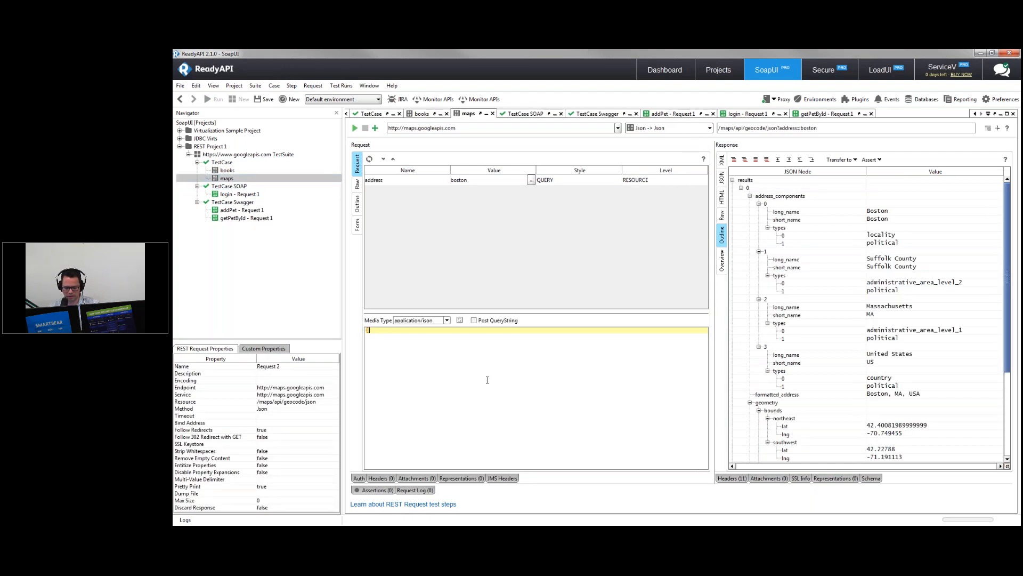
type("\"title\" : \"\"")
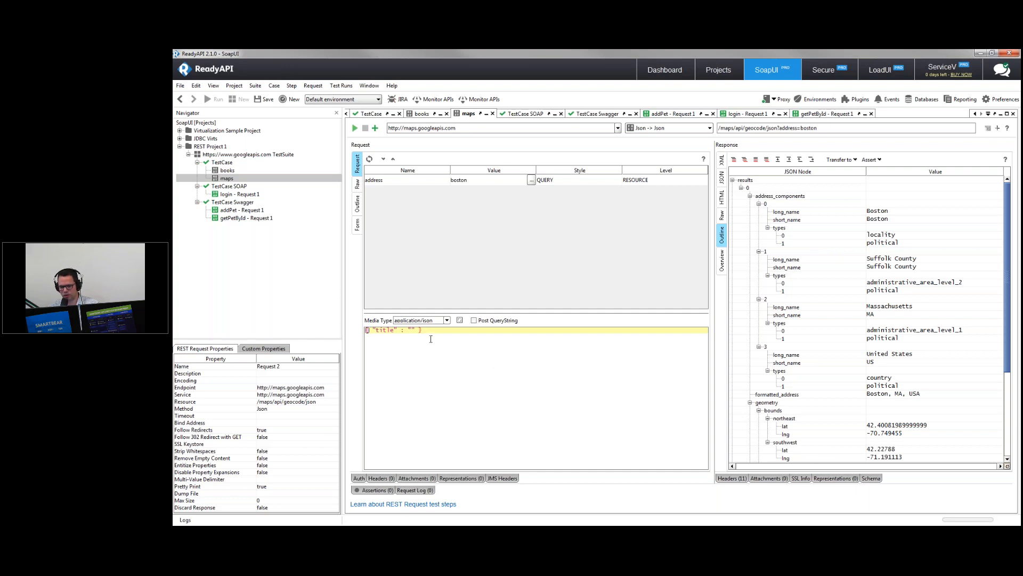
Insert the first volume's title from the books step's Response between the title quotes in the maps body using Get Data.
right_click(410, 328)
left_click(405, 330)
right_click(413, 329)
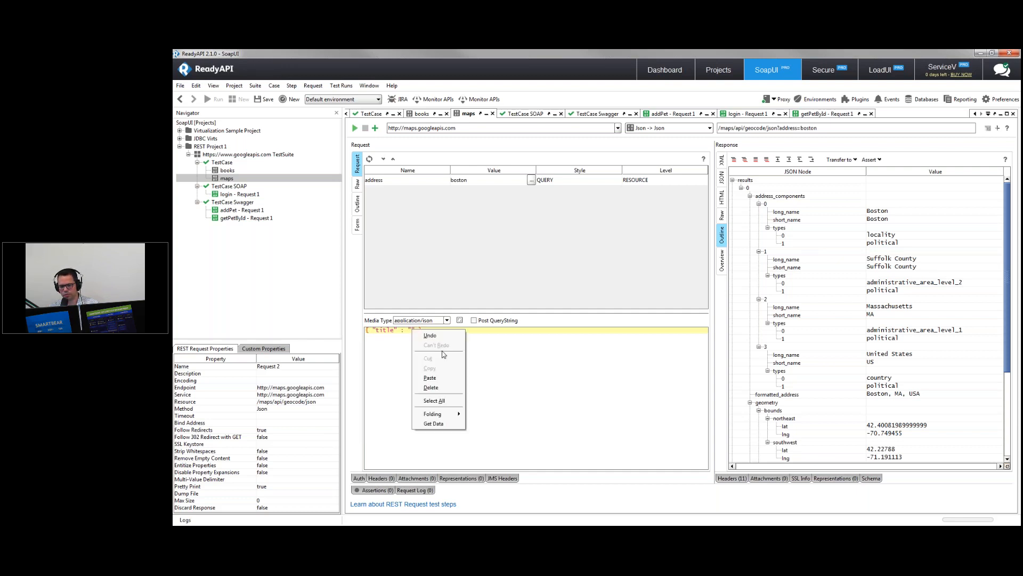
left_click(461, 426)
left_click(443, 265)
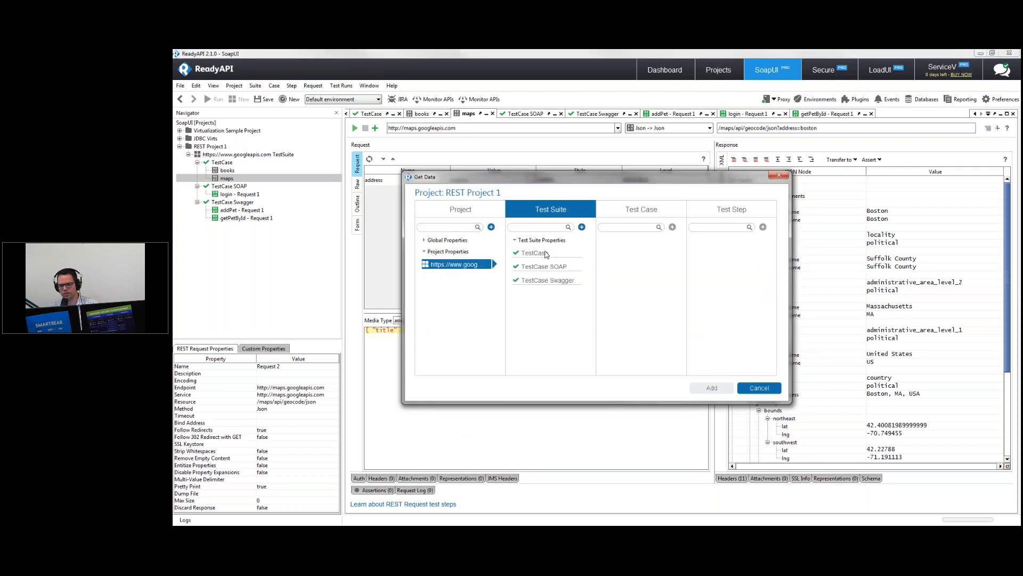
left_click(545, 252)
left_click(651, 254)
left_click(729, 241)
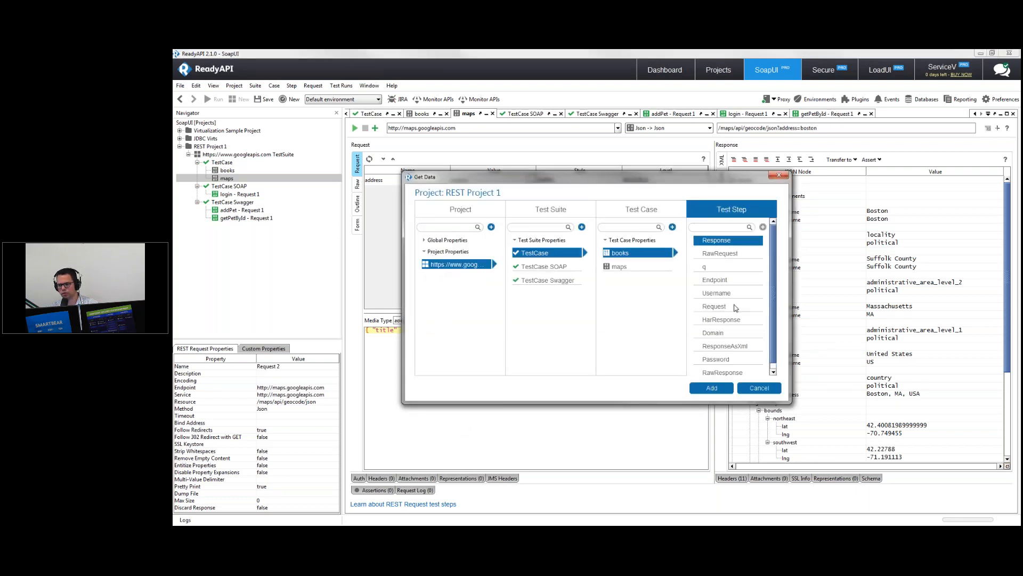
left_click(728, 393)
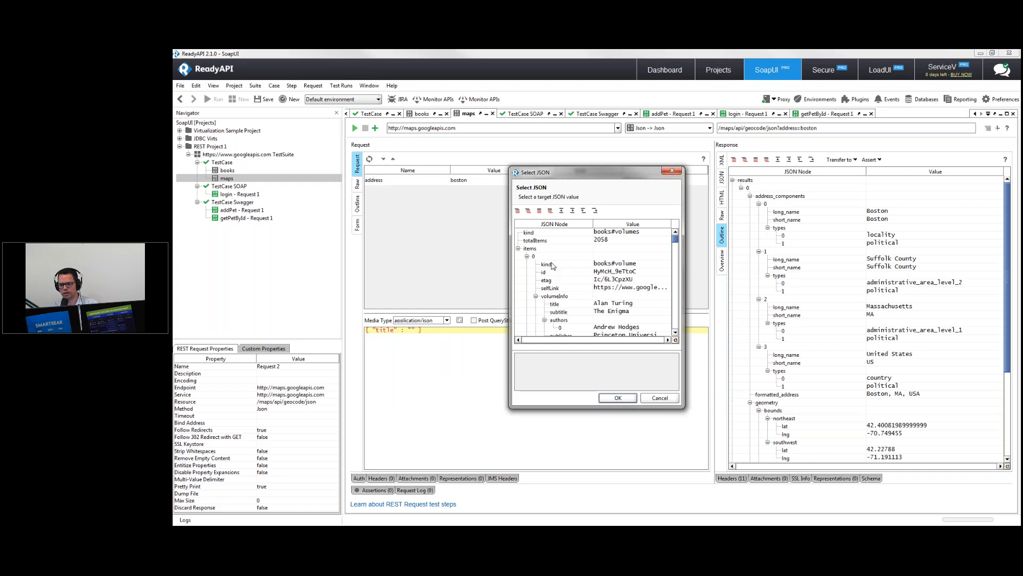
left_click(560, 305)
left_click(616, 398)
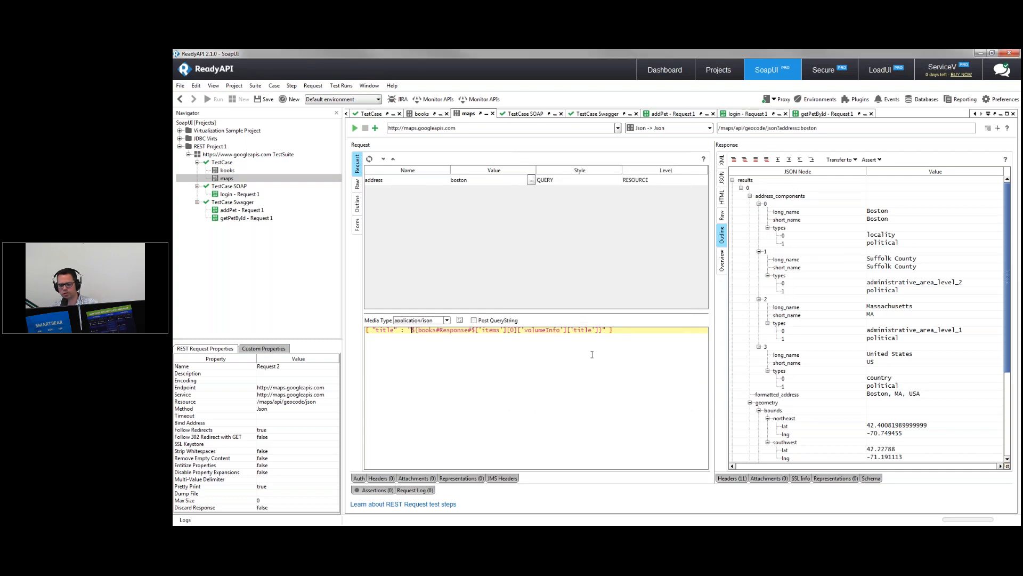
Run the maps request and examine the title value sent in its raw request.
left_click(355, 128)
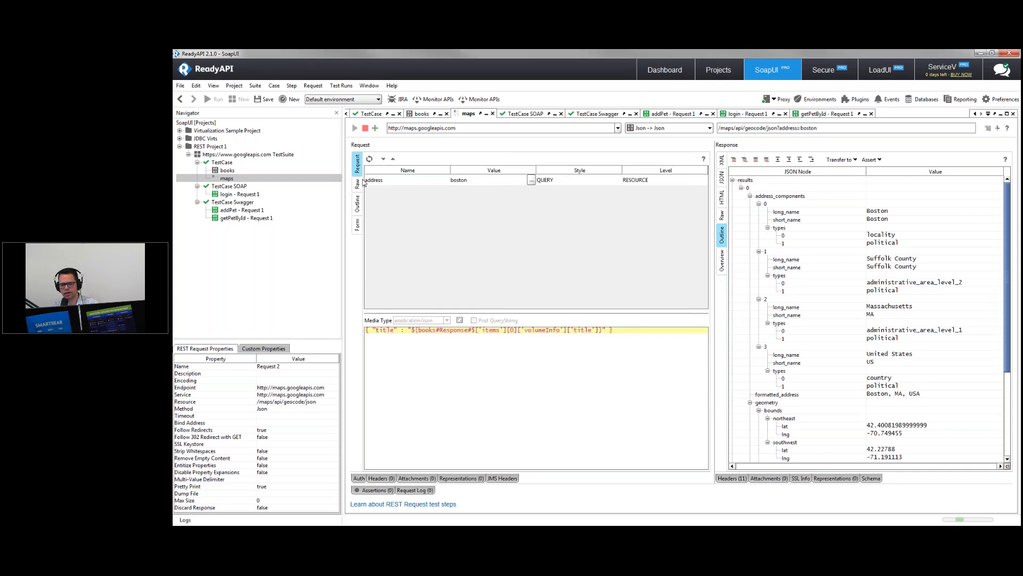
left_click(357, 183)
left_click_drag(408, 207, 462, 208)
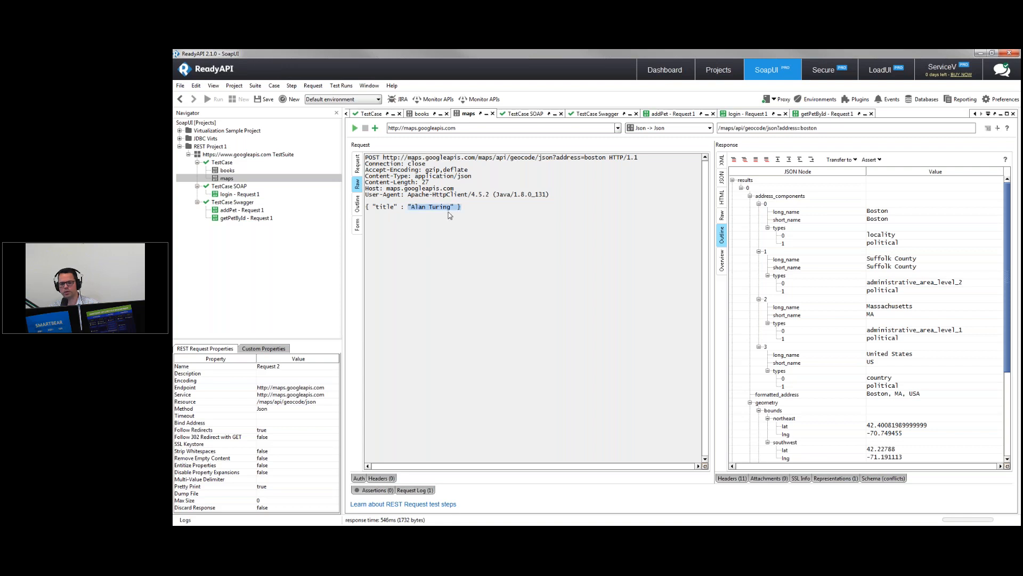
Open TestCase Swagger, and expand the deletePet method of Swagger Petstore in Projects.
double_click(246, 203)
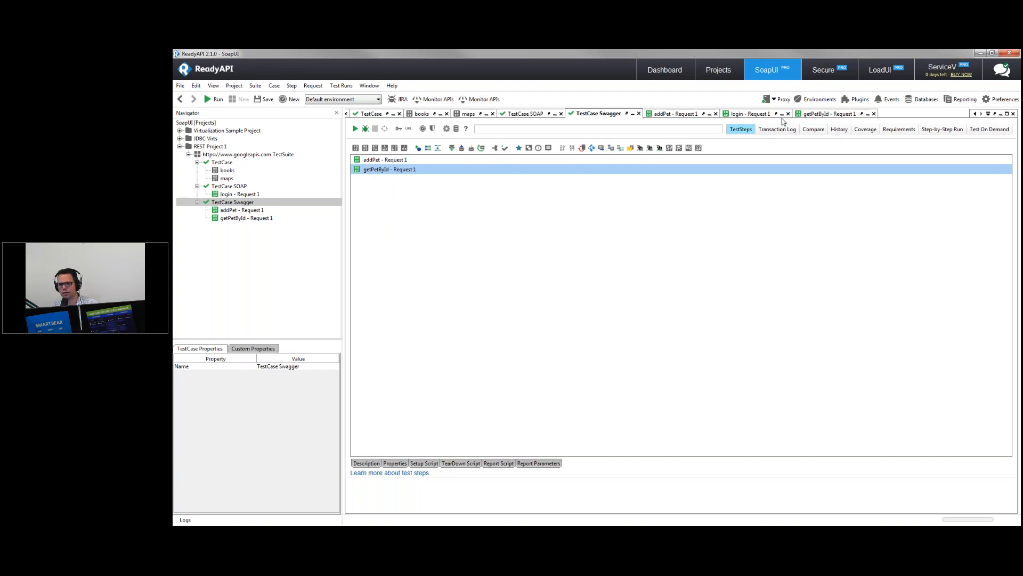
left_click(740, 77)
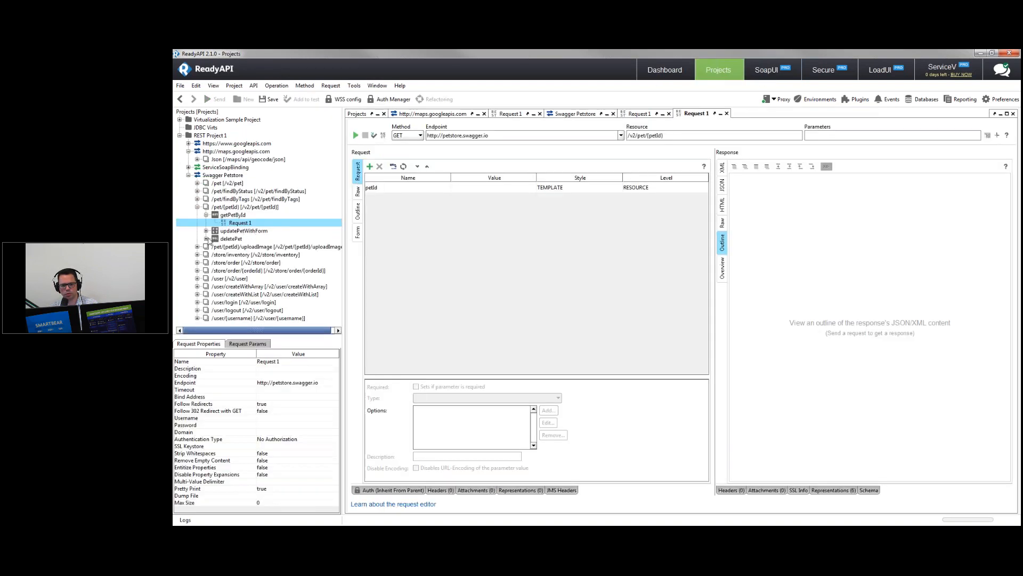
left_click(206, 238)
right_click(228, 246)
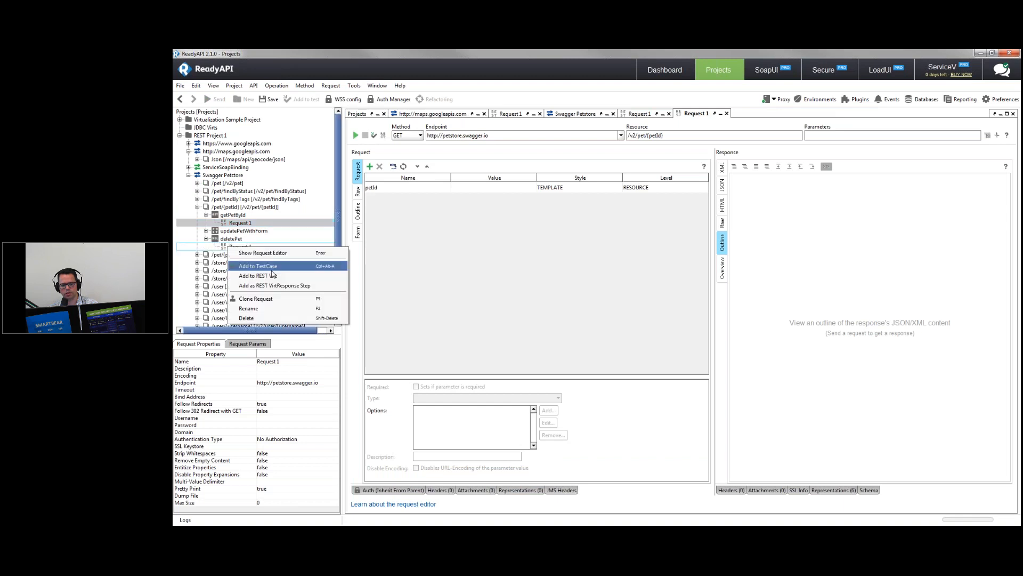
left_click(272, 268)
left_click(590, 290)
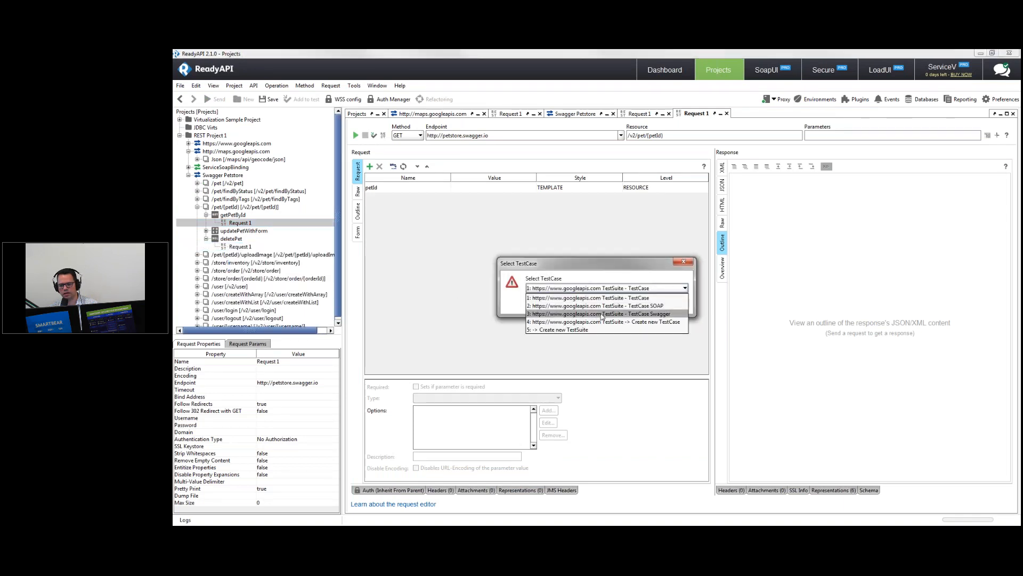
left_click(601, 321)
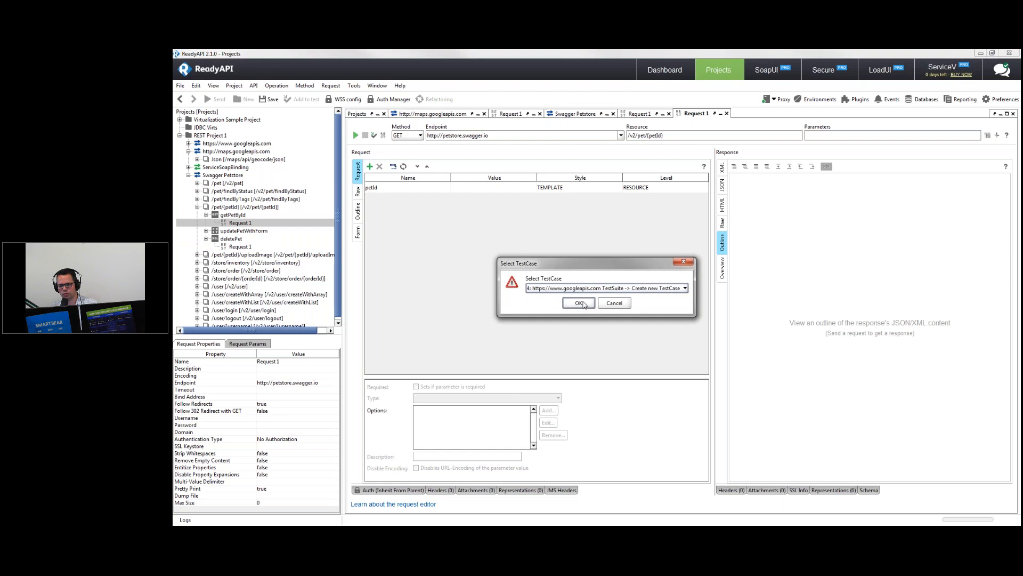
left_click(583, 303)
left_click(580, 303)
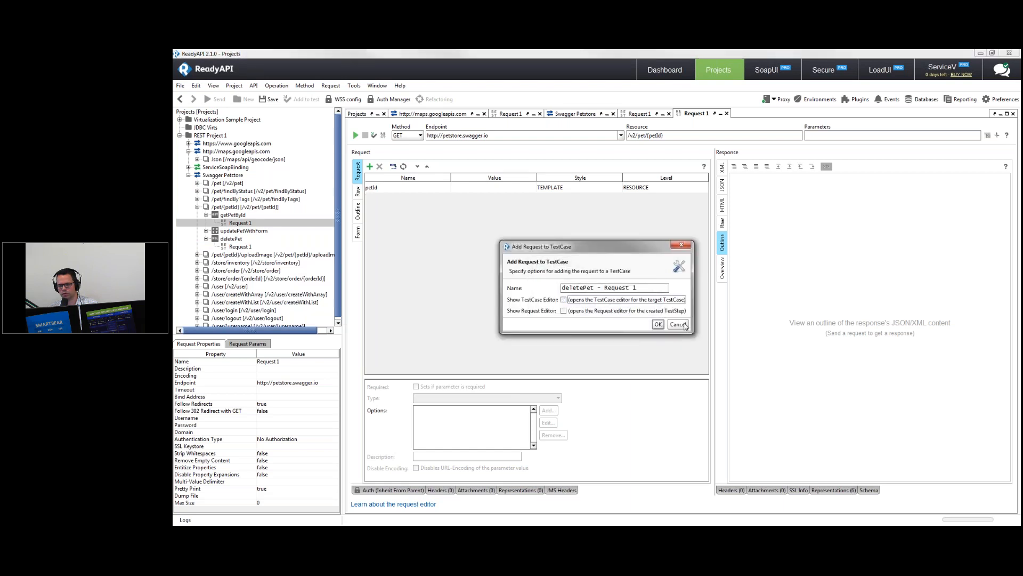
key("Return")
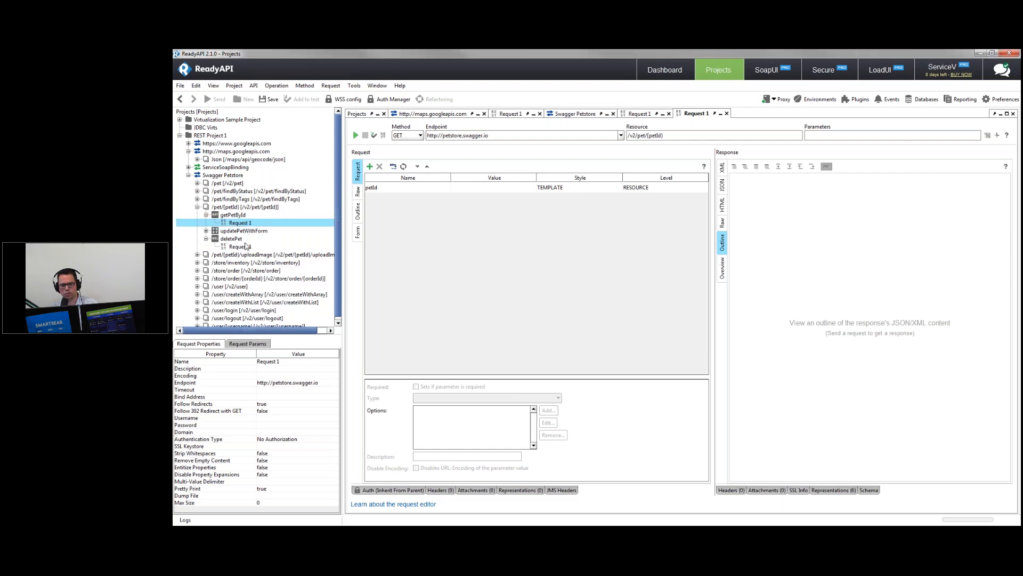
Add deletePet's Request 1 to TestCase Swagger as deletePet - Request 1, with the TestCase editor shown.
right_click(247, 248)
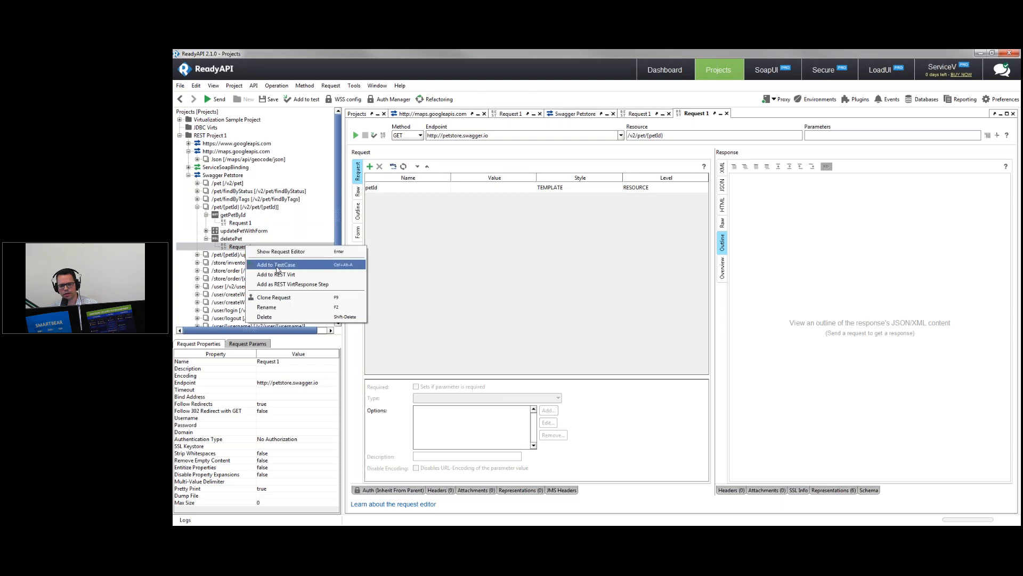
left_click(278, 264)
left_click(620, 291)
left_click(613, 312)
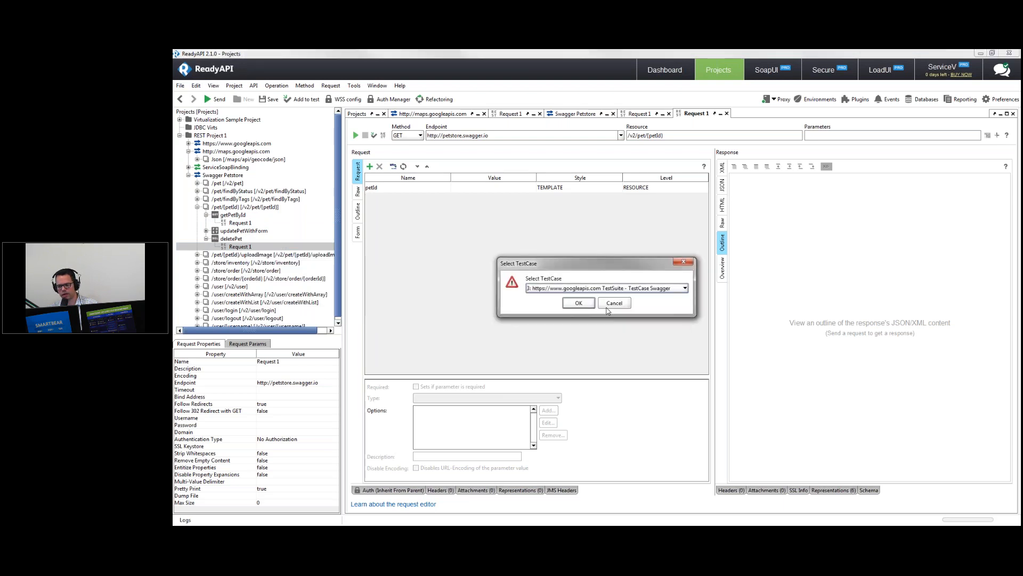
left_click(578, 304)
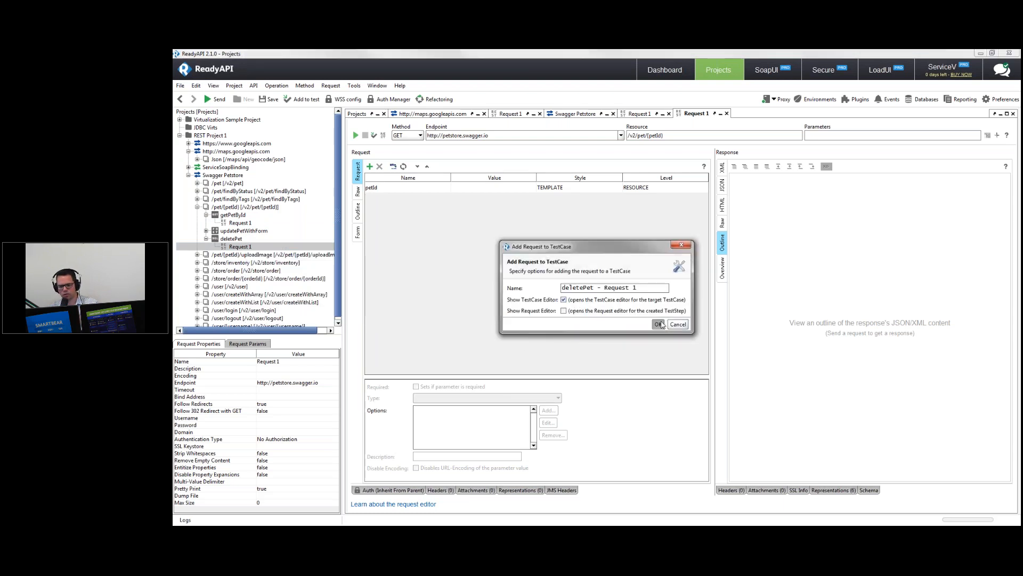
left_click(659, 324)
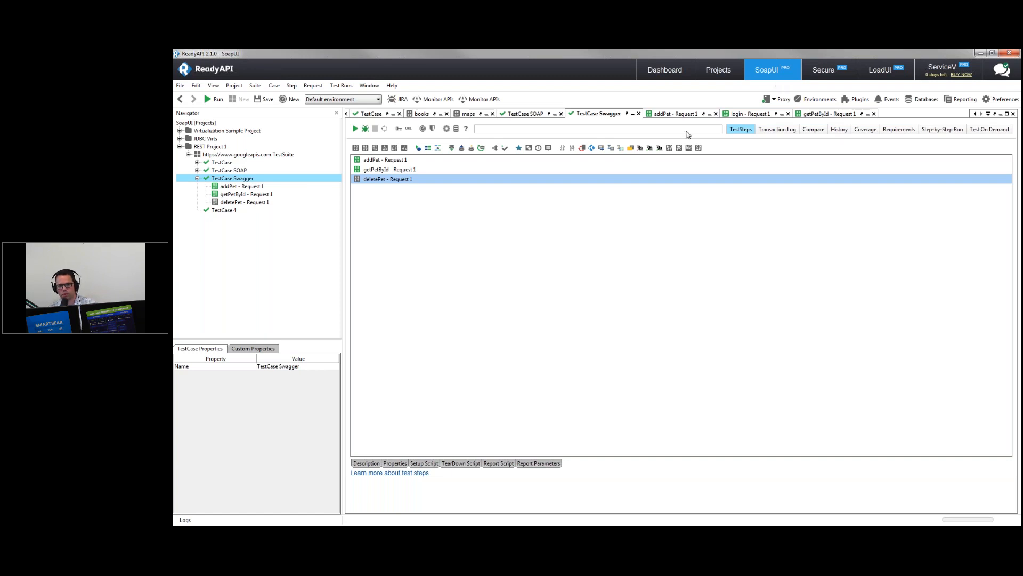
Open the deletePet - Request 1 test step and start getting data for petId from the googleapis test suite.
left_click(398, 180)
double_click(391, 181)
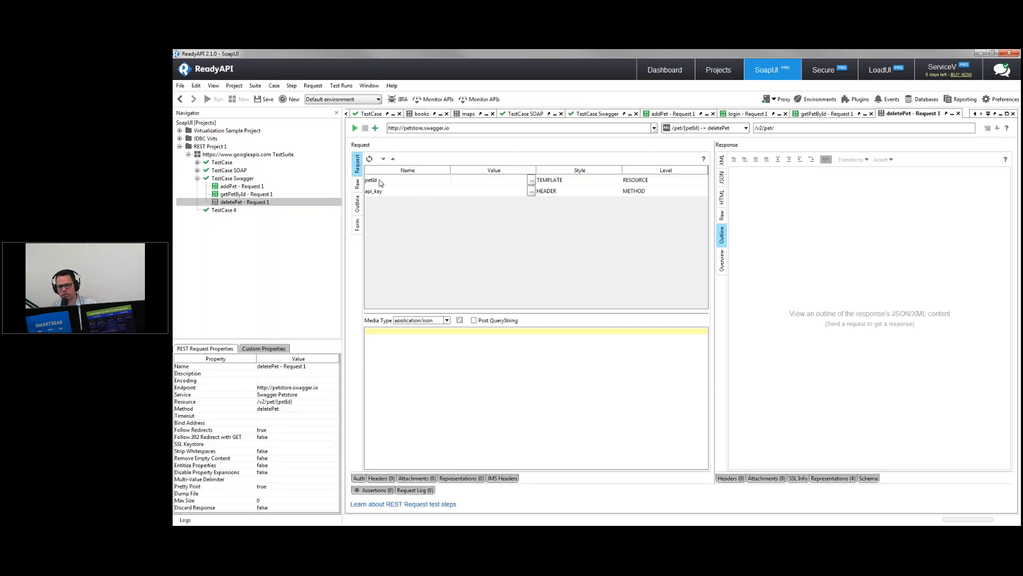
left_click(532, 183)
left_click(480, 265)
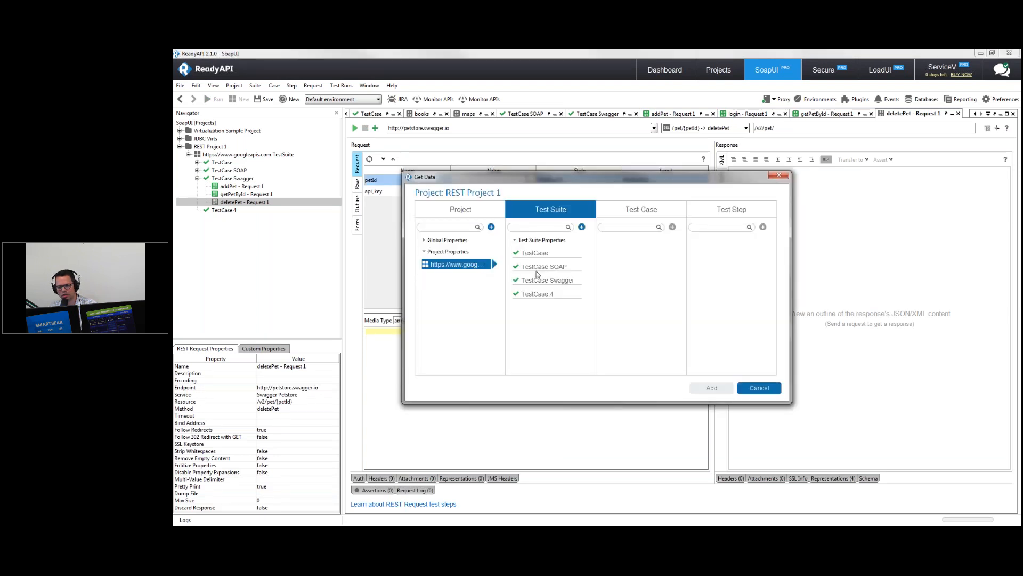
Link the deletePet request's petId parameter to the id value in the addPet response of TestCase Swagger.
left_click(557, 280)
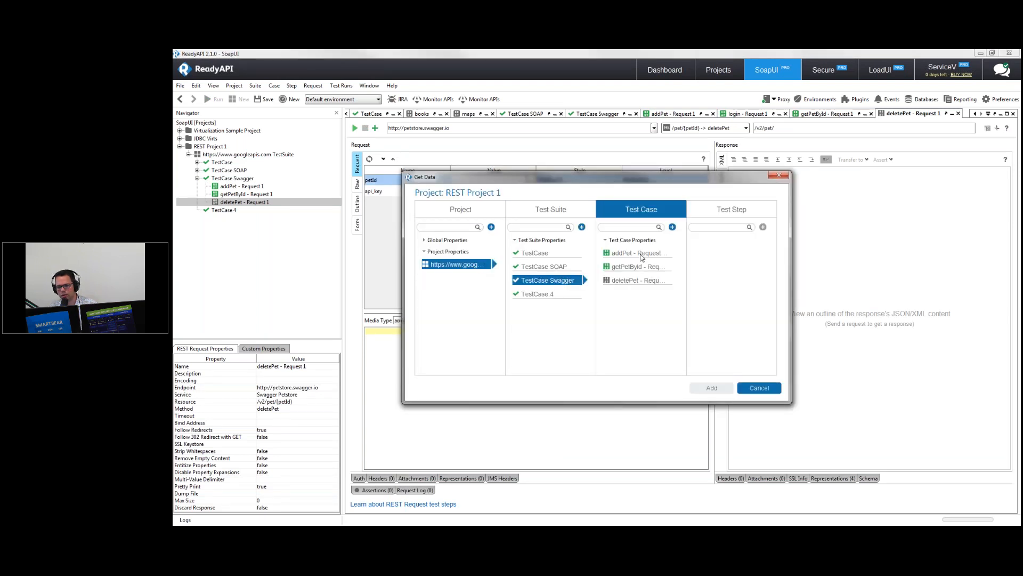
left_click(642, 254)
left_click(706, 242)
left_click(728, 392)
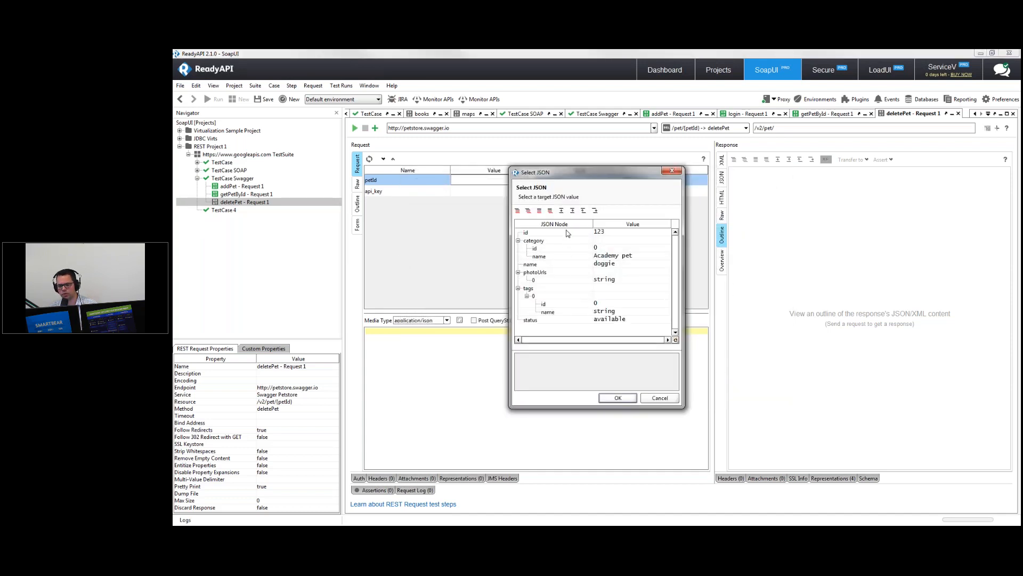
left_click(568, 233)
left_click(618, 398)
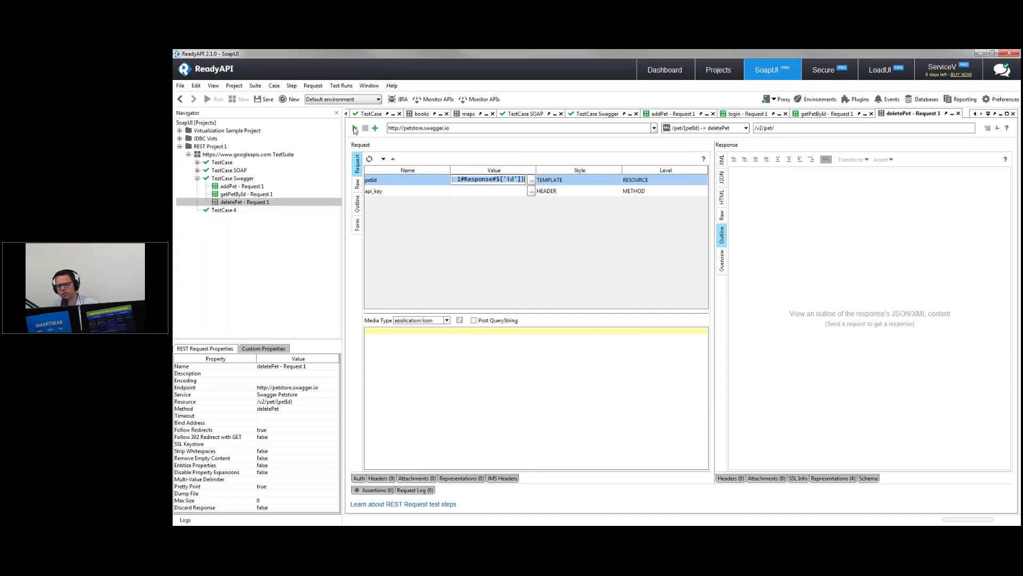
Run the deletePet request and check the status line in its raw response.
left_click(355, 128)
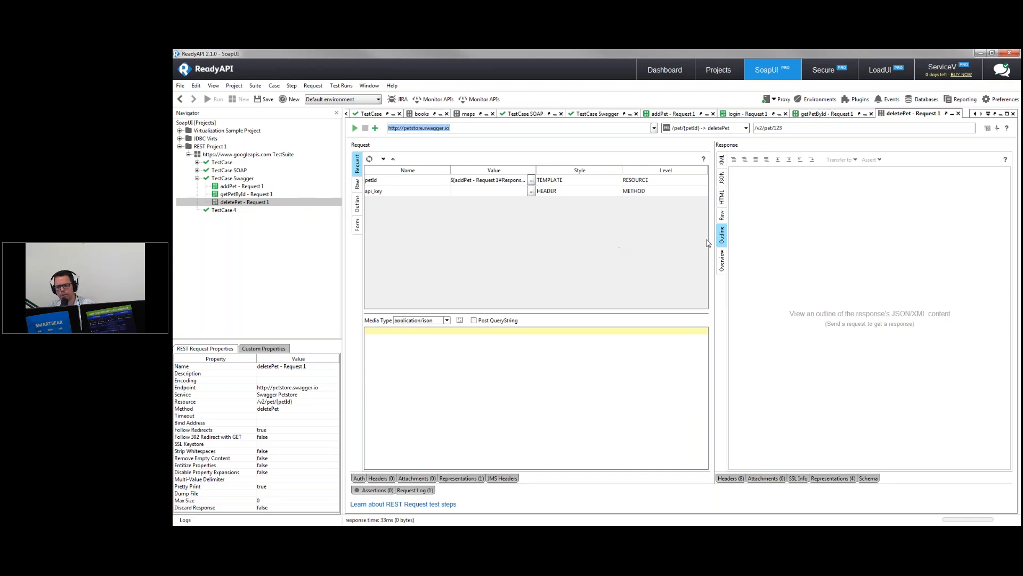
left_click(722, 216)
left_click_drag(773, 164, 776, 164)
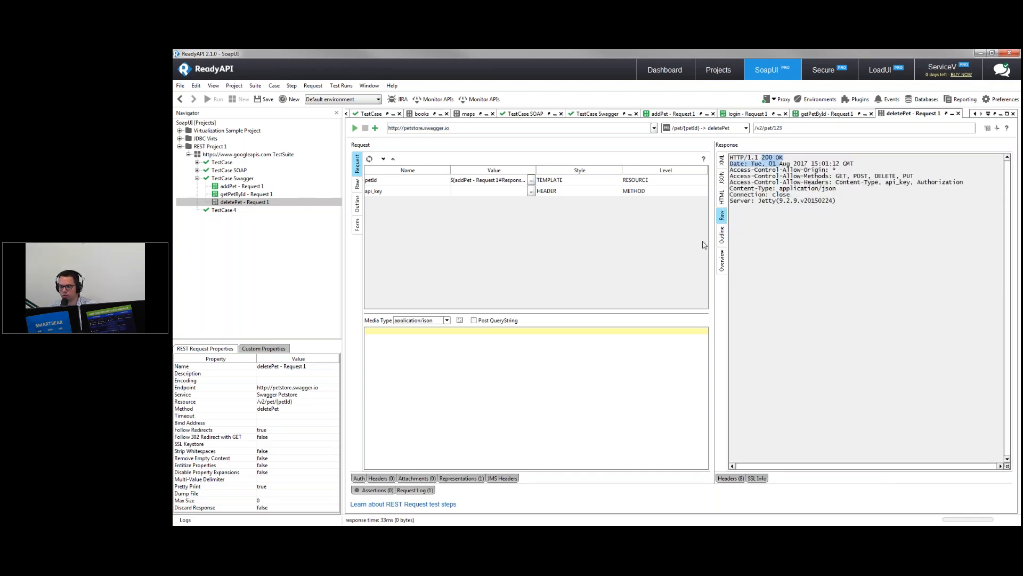
Add a Valid HTTP Status Codes assertion with code 200 to the deletePet request.
left_click(379, 493)
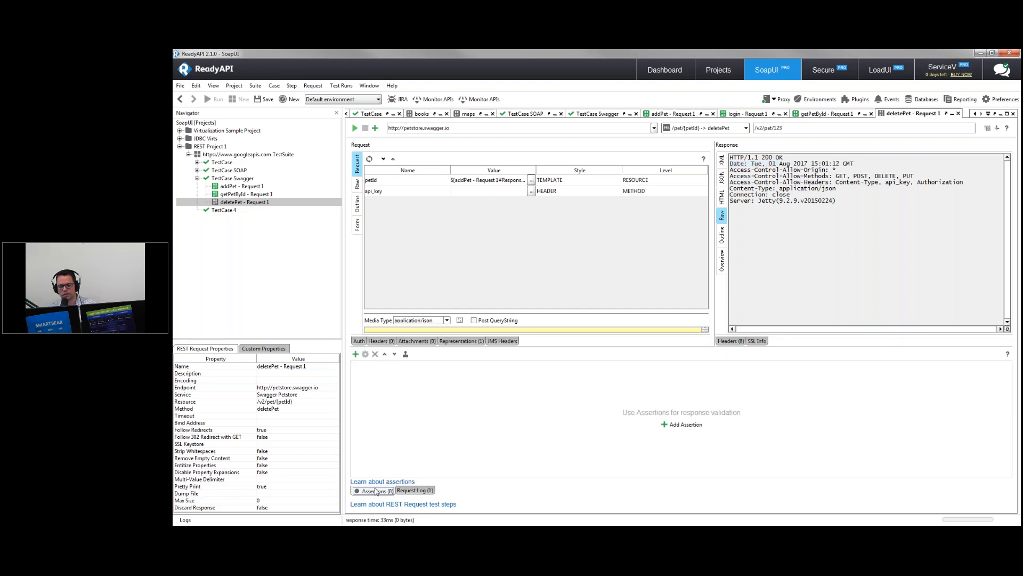
left_click(683, 425)
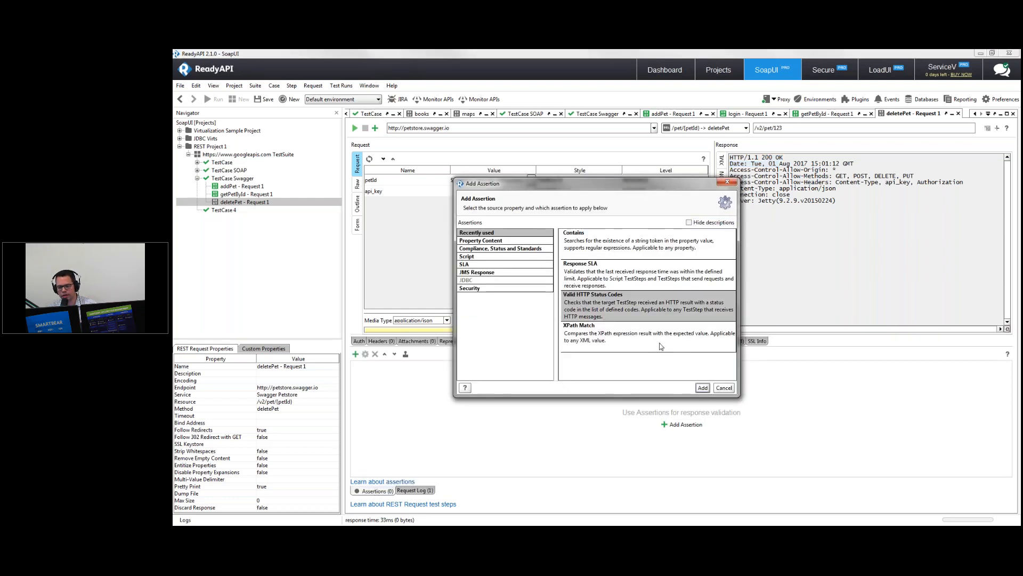
left_click(702, 388)
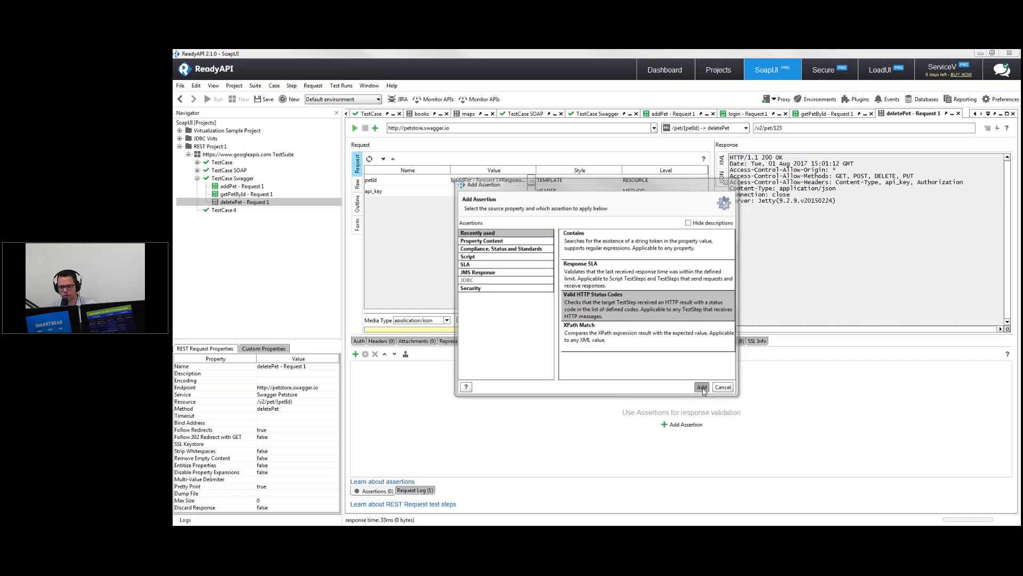
type("200")
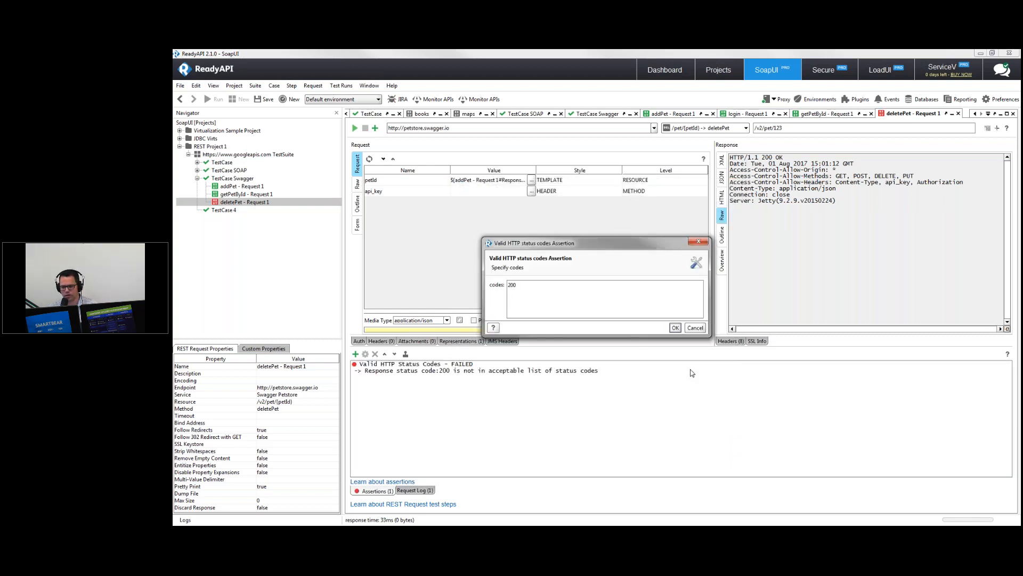
left_click(675, 327)
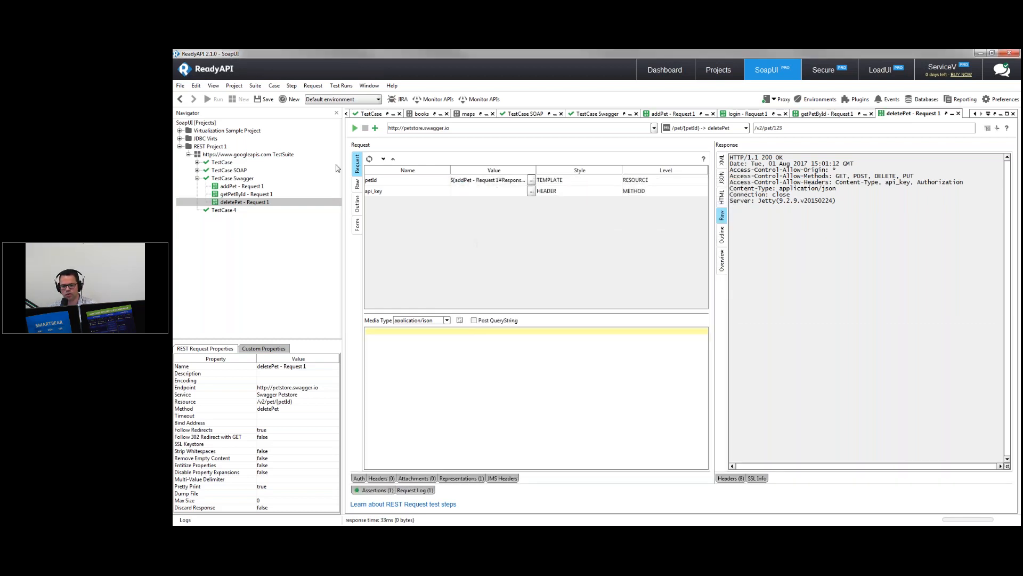
Set the top-level pet id to 456 in the addPet request's JSON body.
double_click(243, 179)
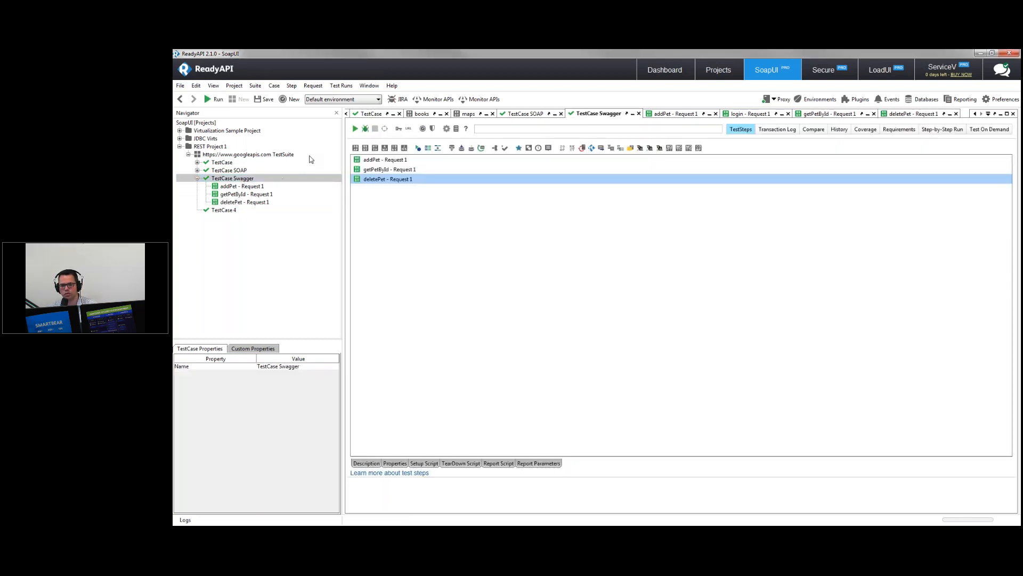
double_click(378, 160)
left_click(454, 333)
key("ctrl+shift+Left")
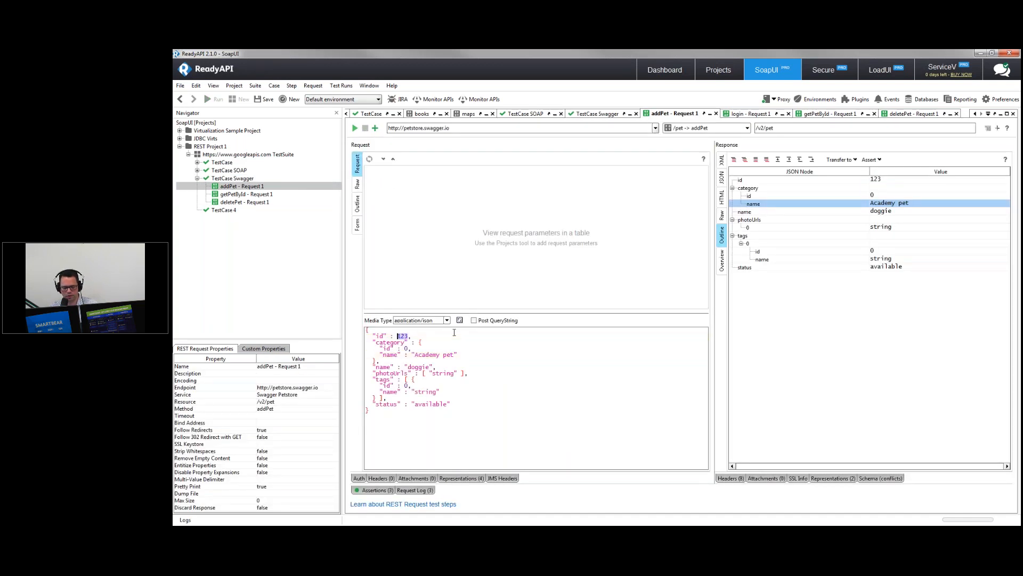
type("456")
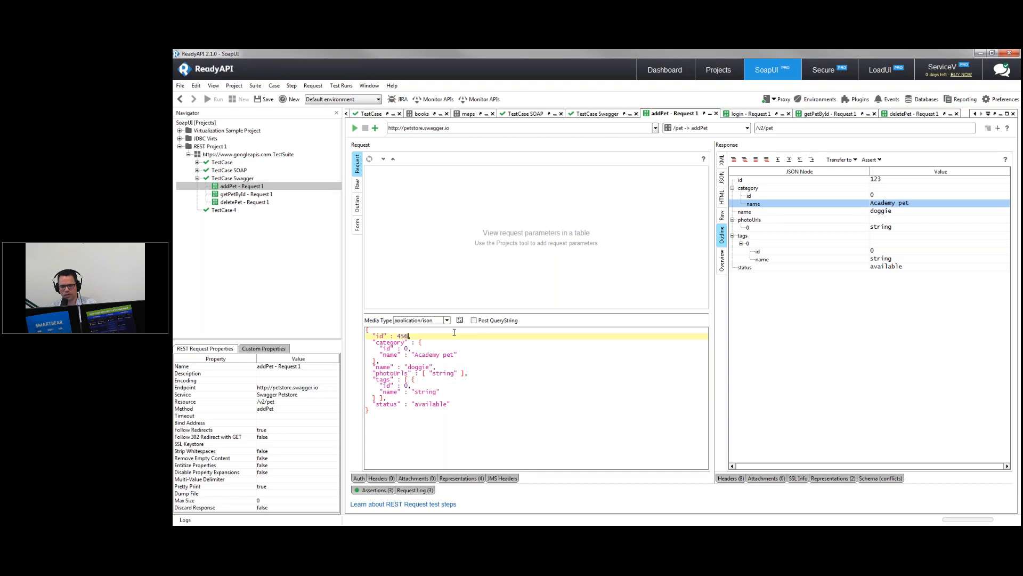
Run the whole TestCase Swagger and check the pet id in deletePet's raw request.
double_click(237, 179)
left_click(355, 129)
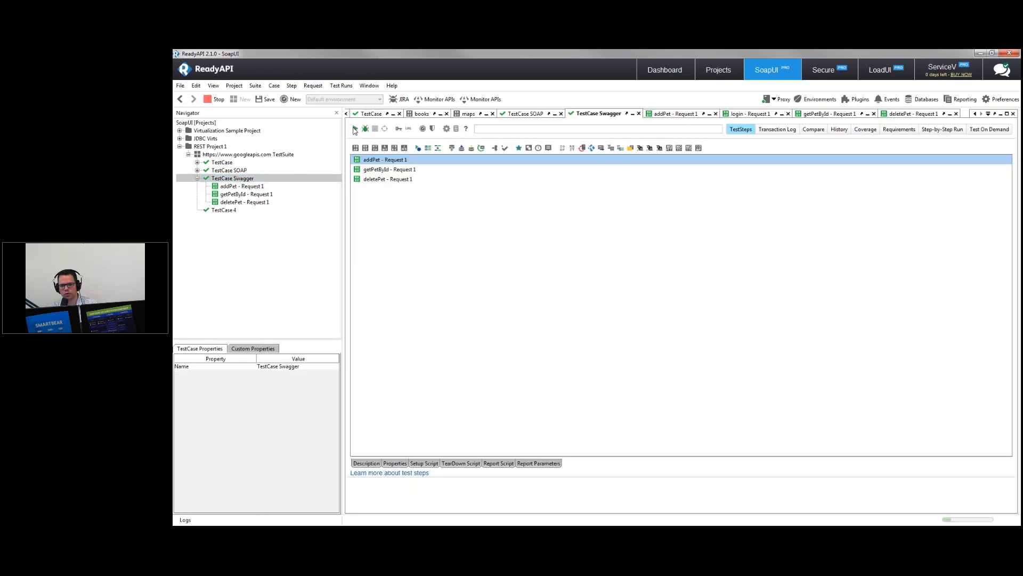
double_click(244, 203)
left_click(358, 184)
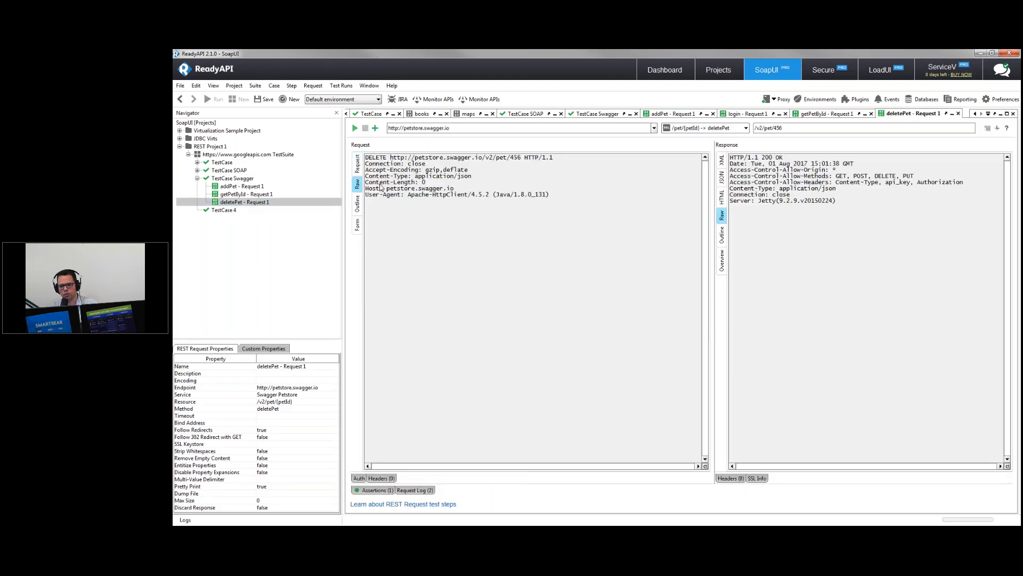
left_click_drag(511, 158, 520, 164)
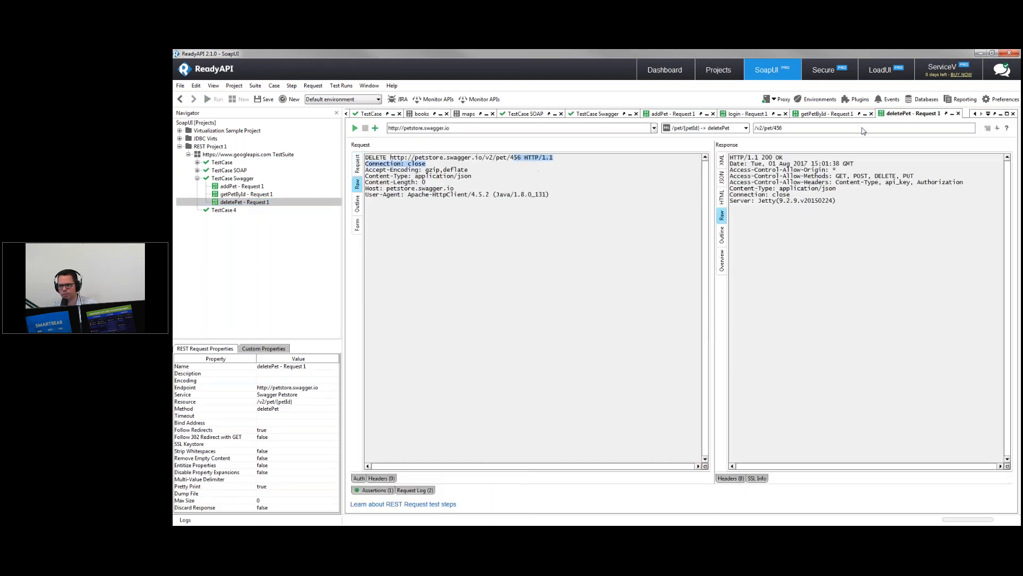
left_click(979, 53)
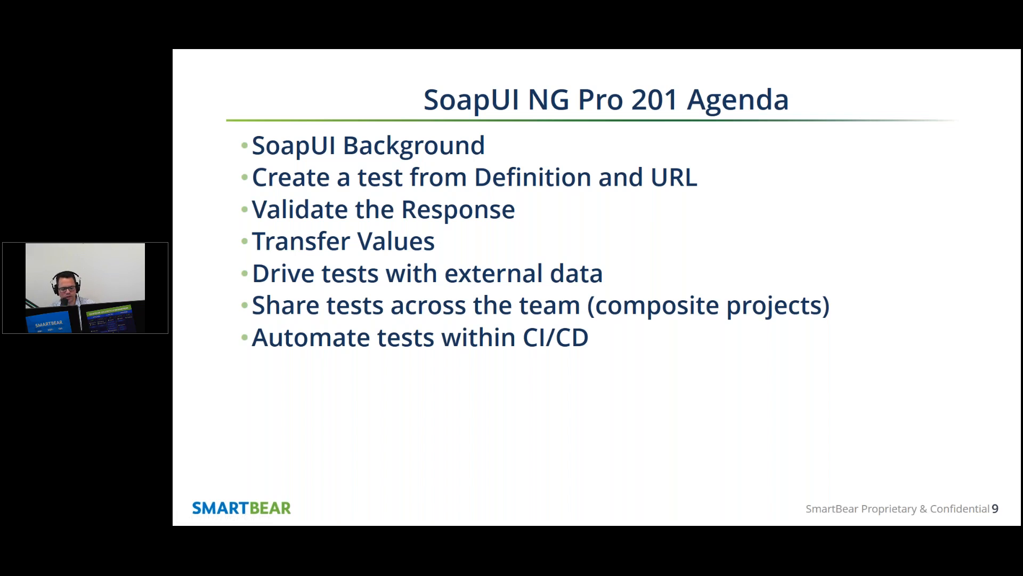
key("alt+Tab")
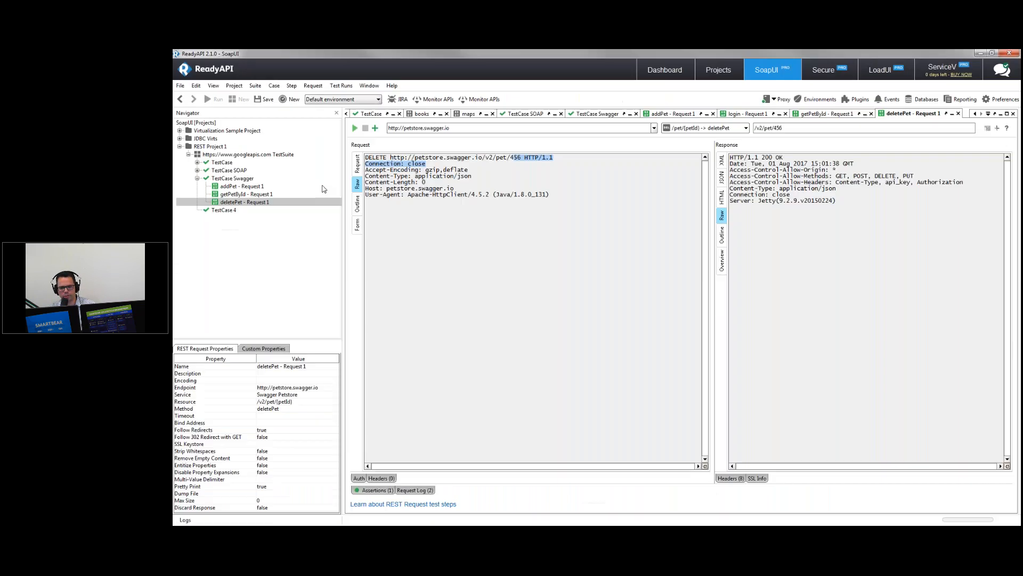
Add a Script Assertion to the getPetById request.
double_click(257, 195)
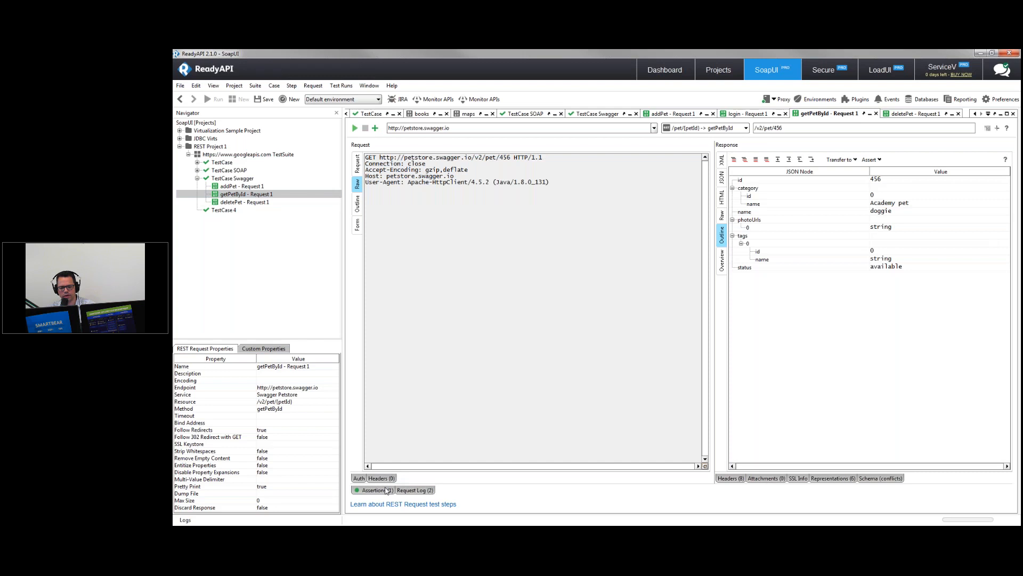
left_click(374, 490)
left_click(356, 354)
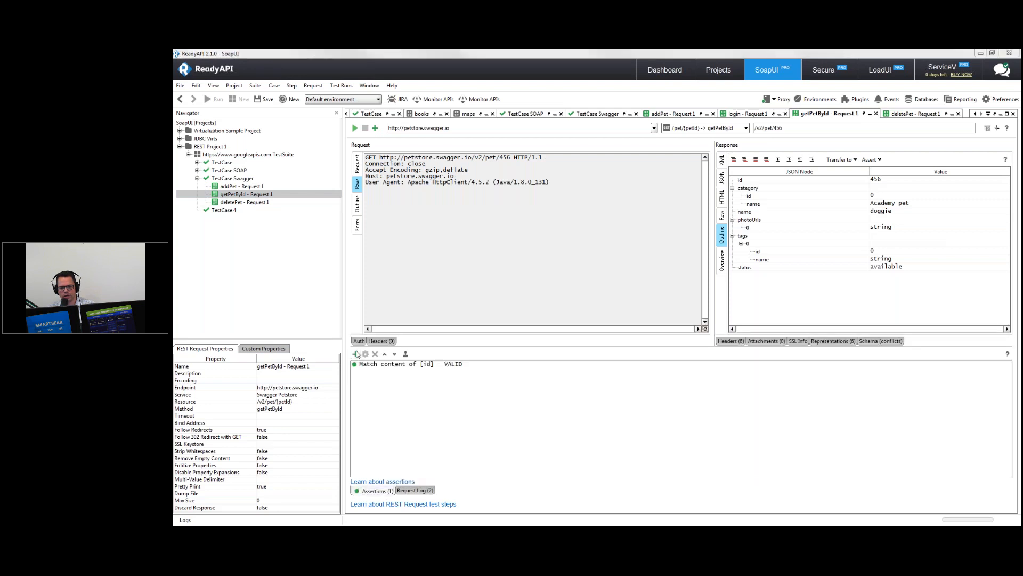
left_click(593, 254)
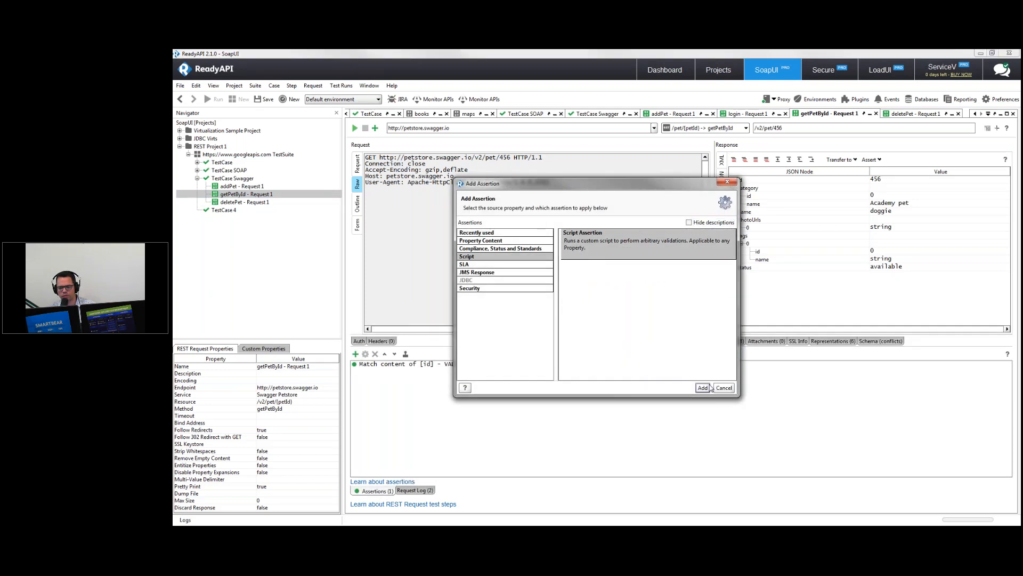
left_click(703, 388)
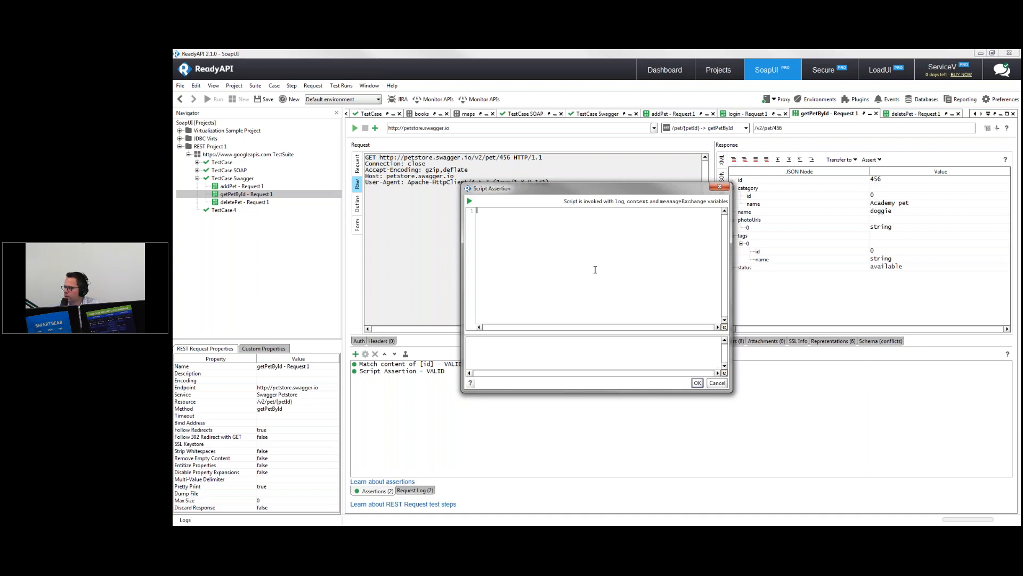
Insert the id from the addPet response of TestCase Swagger into the assertion script as a variable named id.
right_click(522, 233)
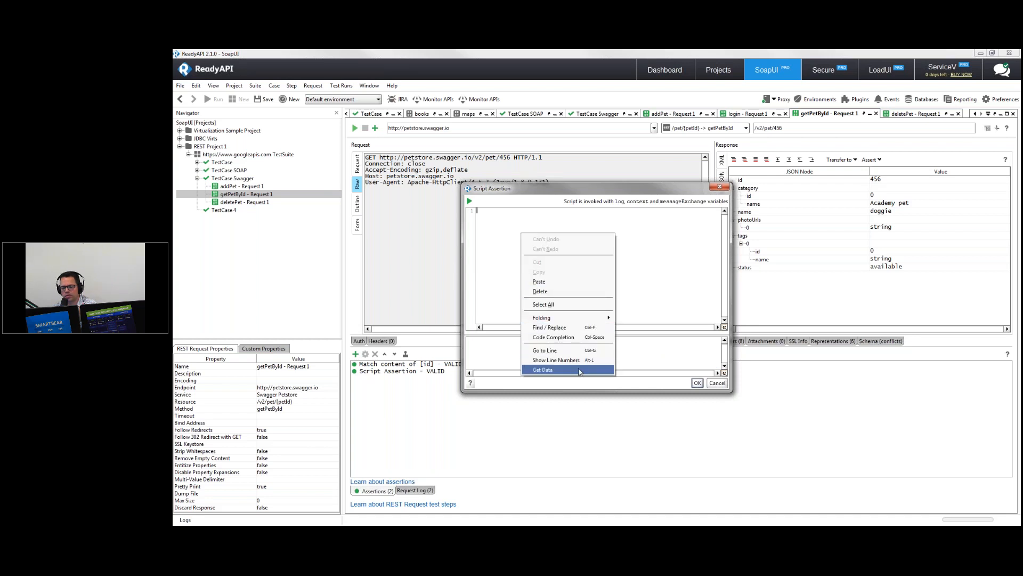
left_click(581, 371)
left_click(478, 266)
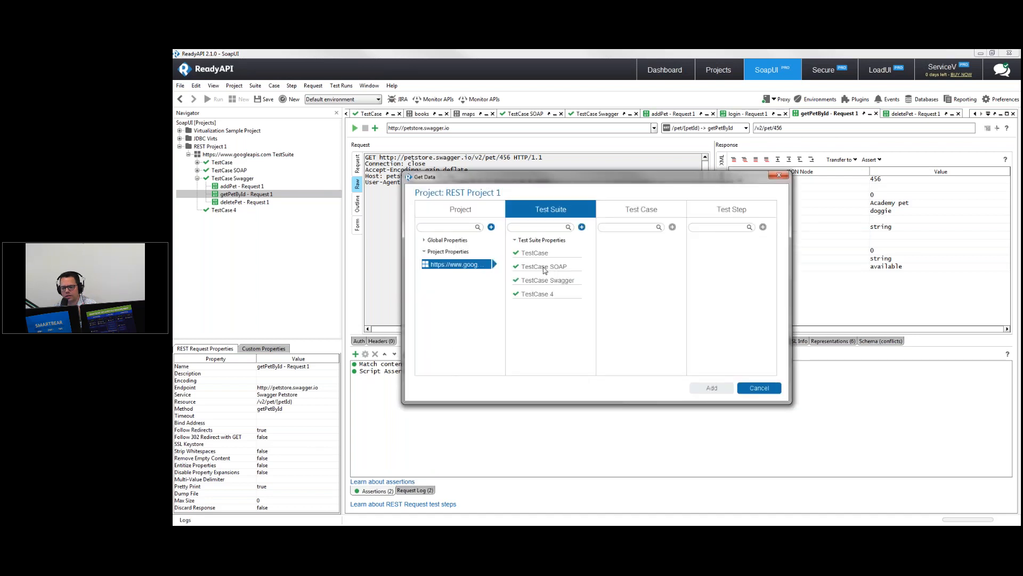
left_click(560, 280)
left_click(659, 252)
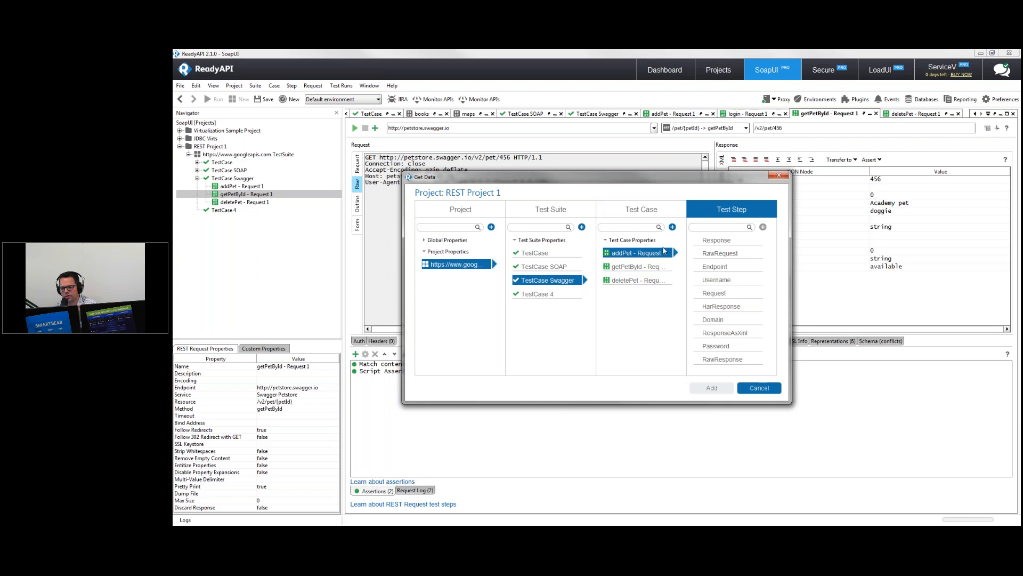
left_click(720, 240)
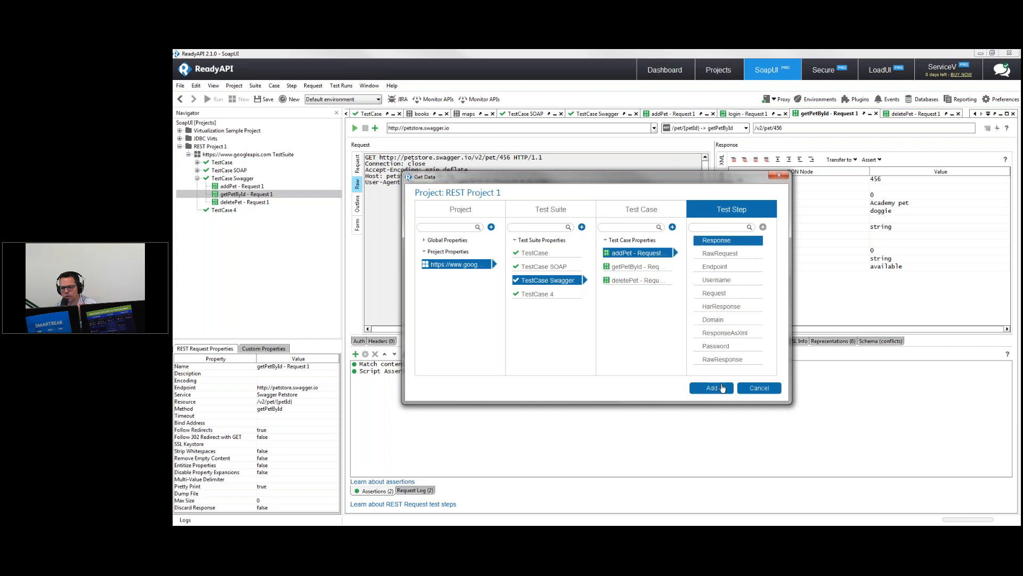
left_click(723, 388)
left_click(634, 398)
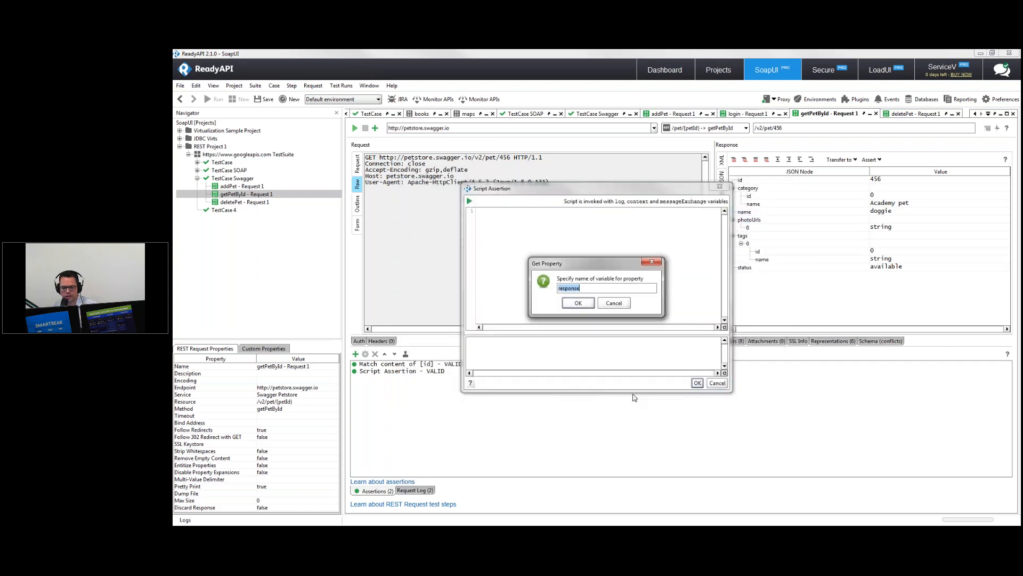
type("id")
key("Return")
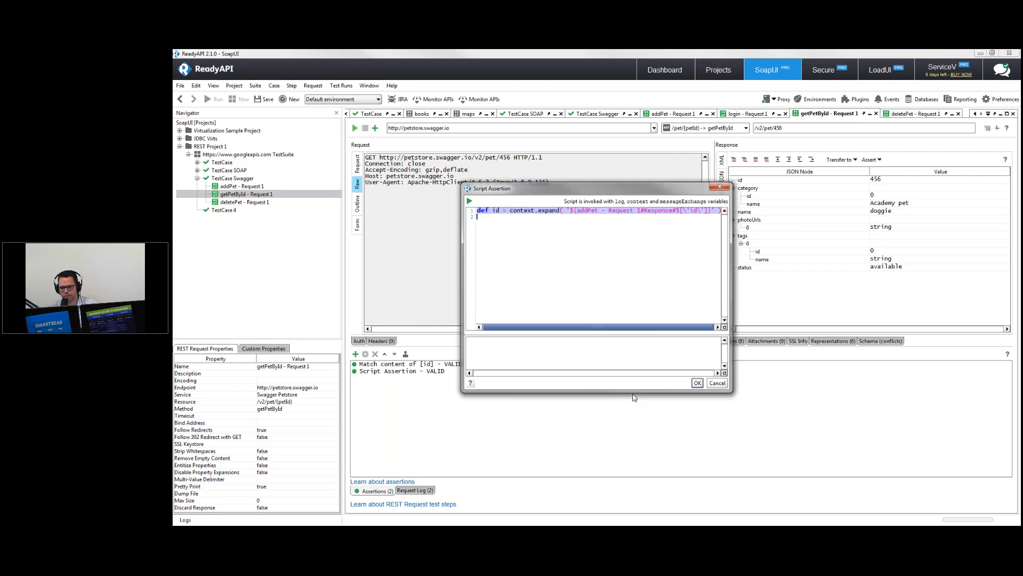
Add the line "log.info id" to the assertion script and run the script.
key("ctrl+space")
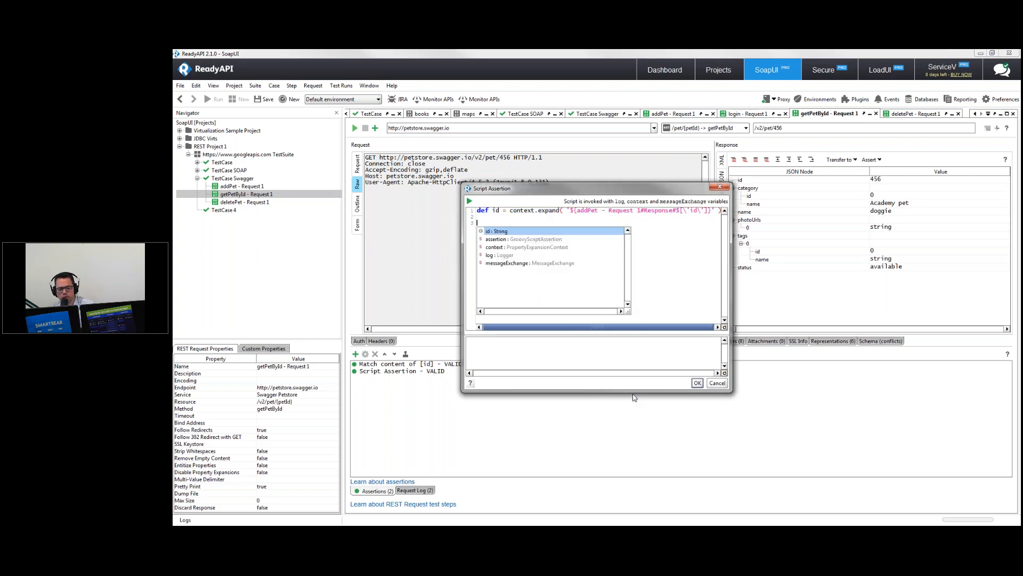
key("Down")
key("Down")
key("Down")
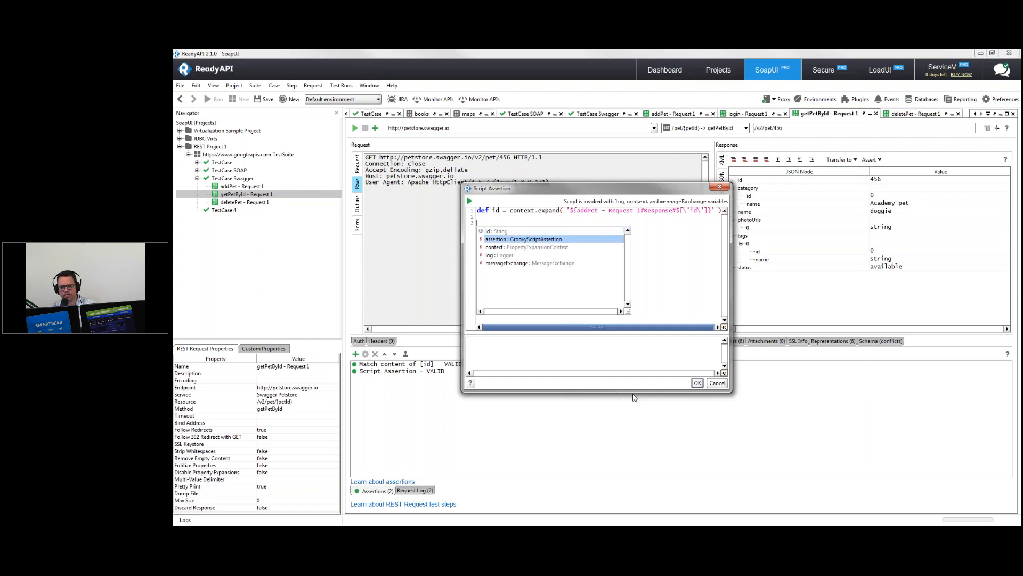
key("Return")
type(".")
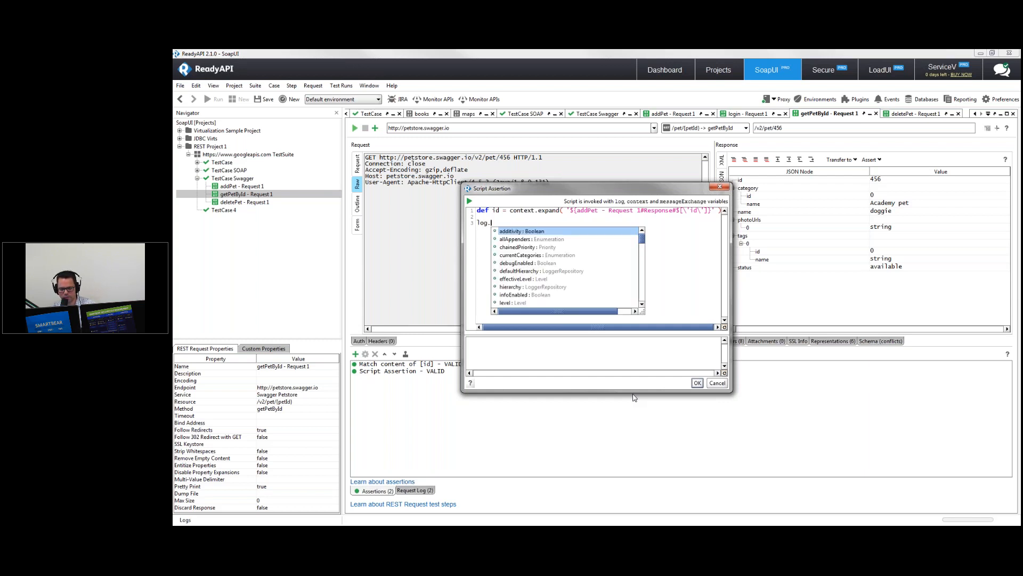
type("info id")
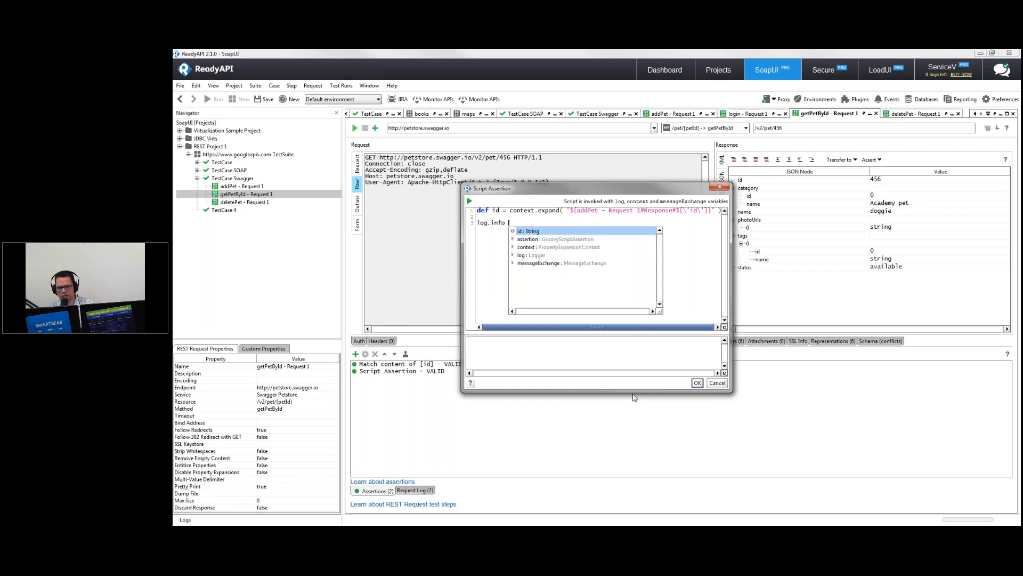
left_click(469, 202)
Begin an assert statement on a new line below the log statement, and cancel the script editing.
key("Return")
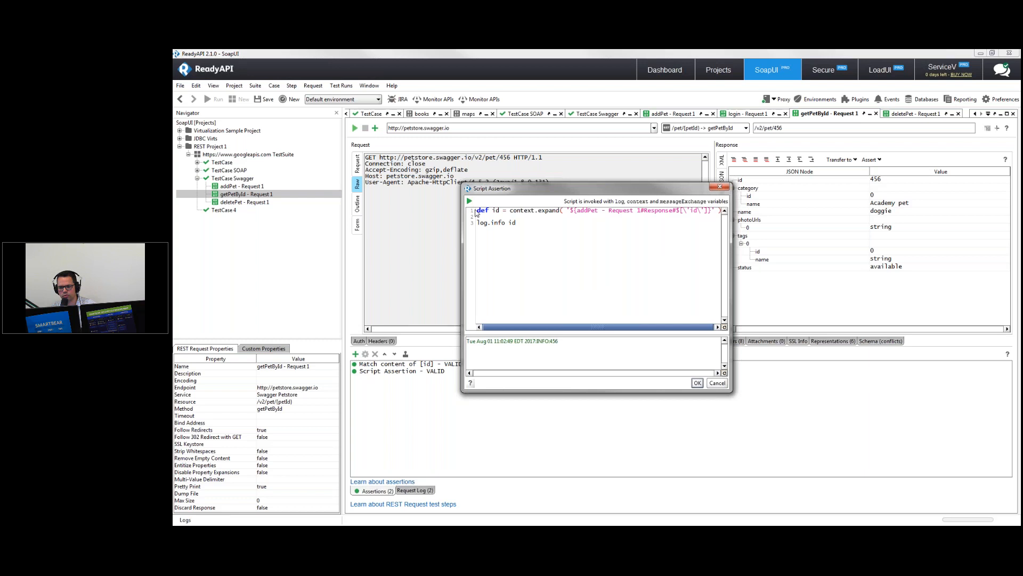
type("assert")
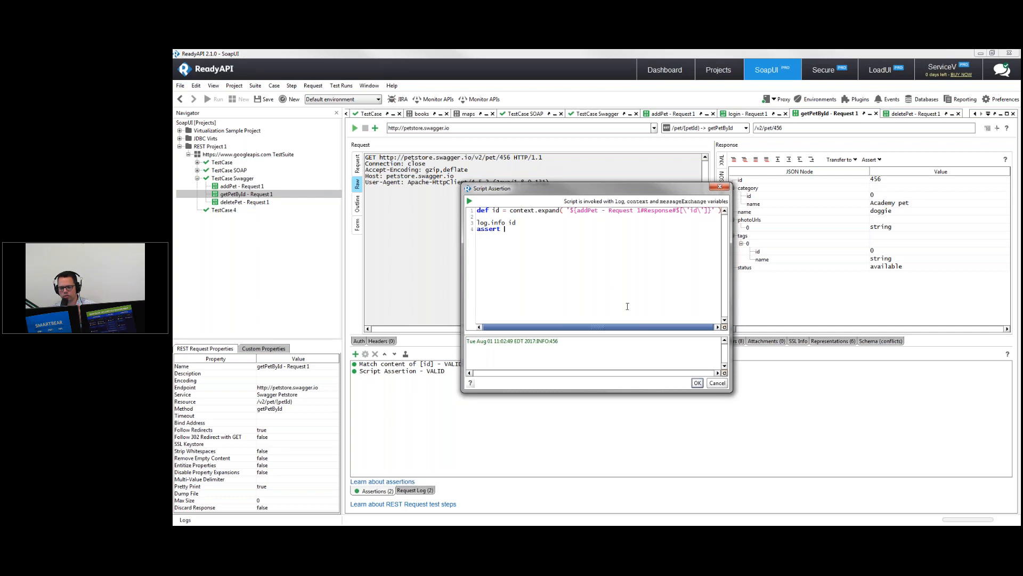
left_click(717, 383)
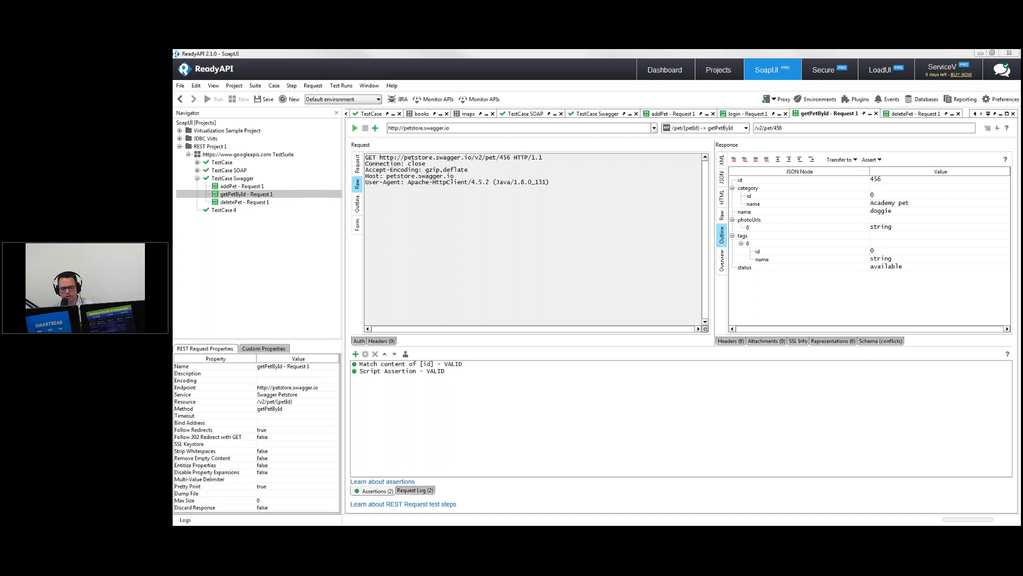
Browse the Compliance, Status and Standards and the Property Content assertion types available for the getPetById request.
left_click(355, 355)
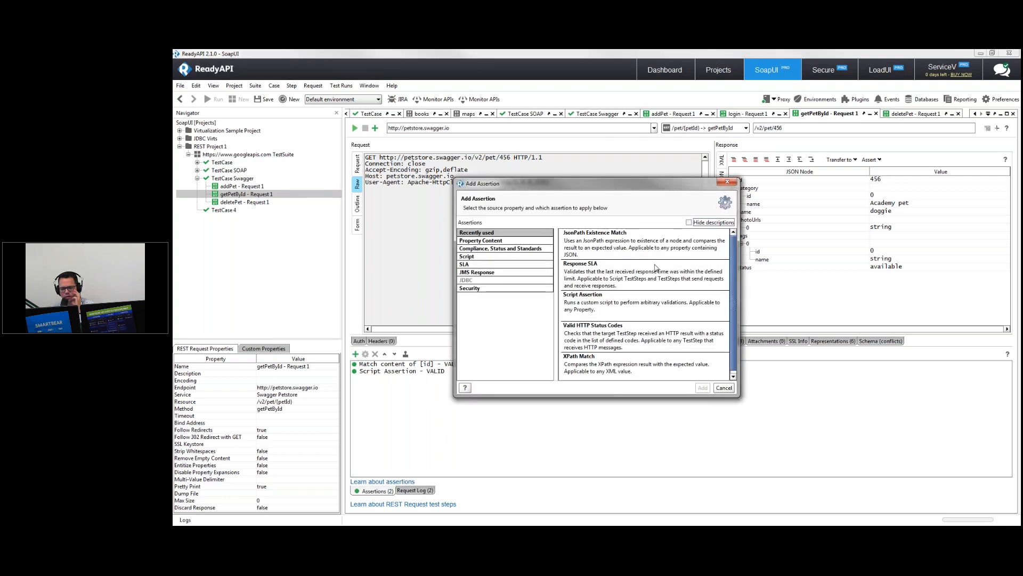
left_click(539, 249)
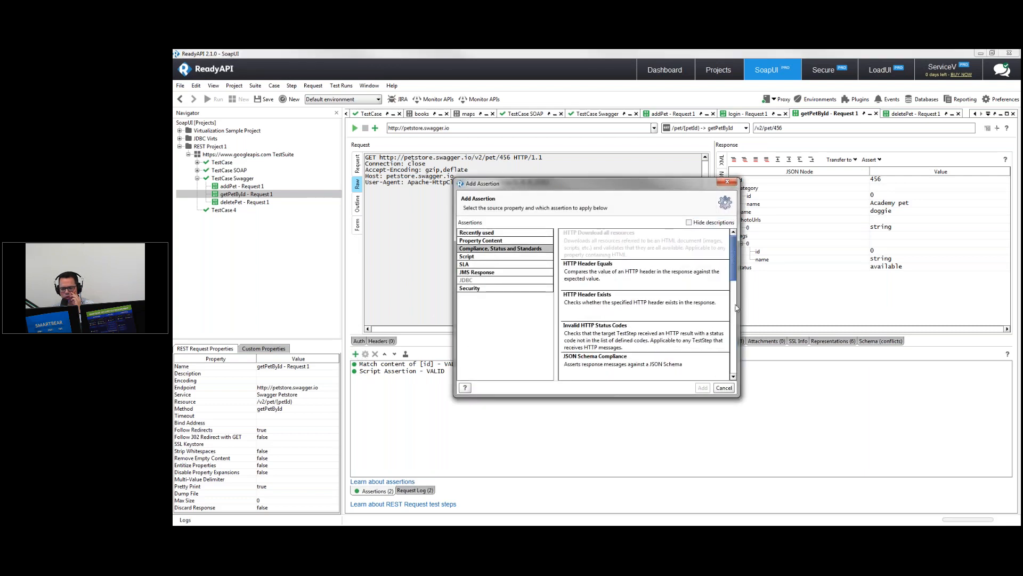
scroll(718, 349, "down", 5)
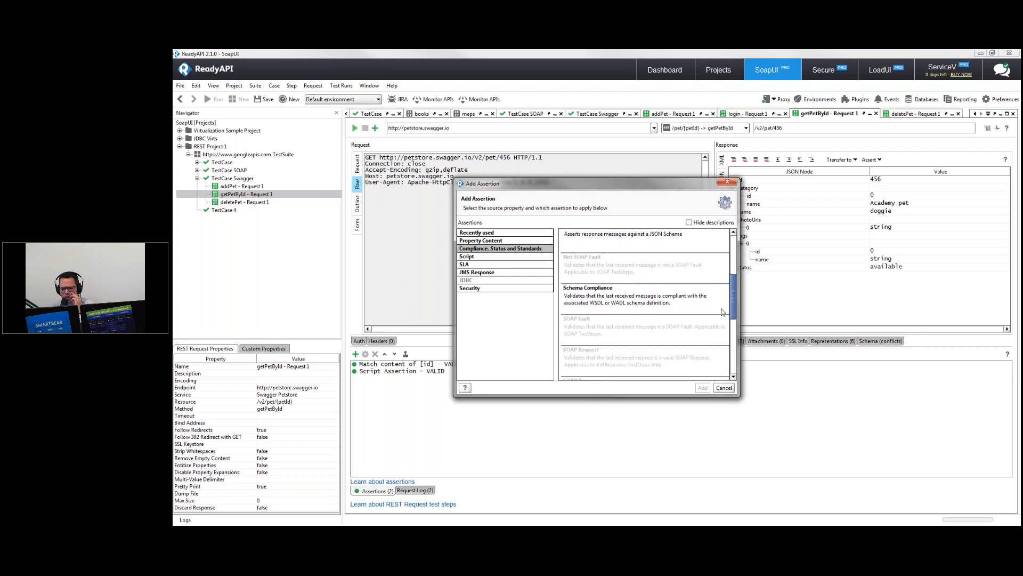
scroll(717, 353, "down", 2)
scroll(721, 370, "up", 6)
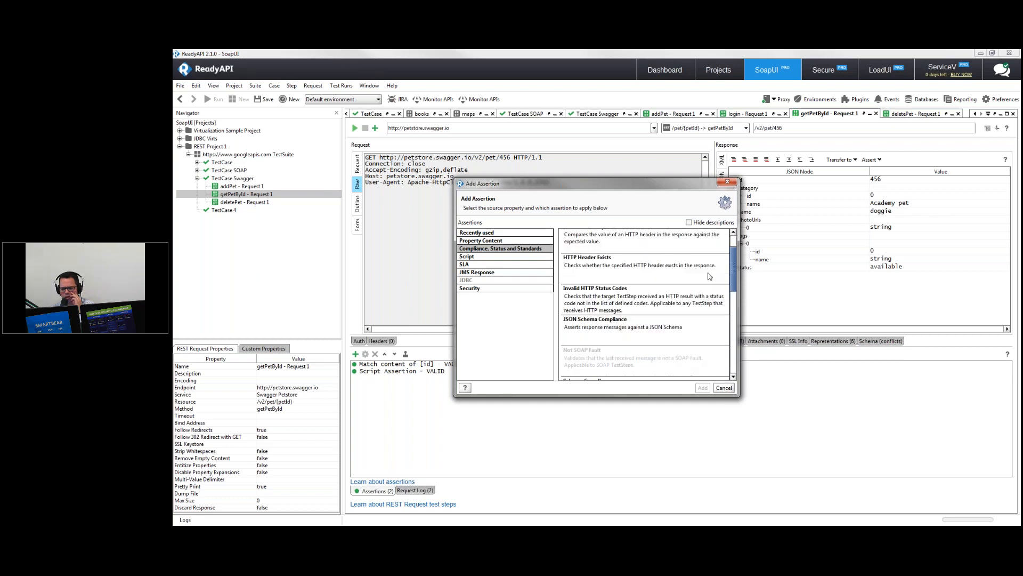
left_click(544, 240)
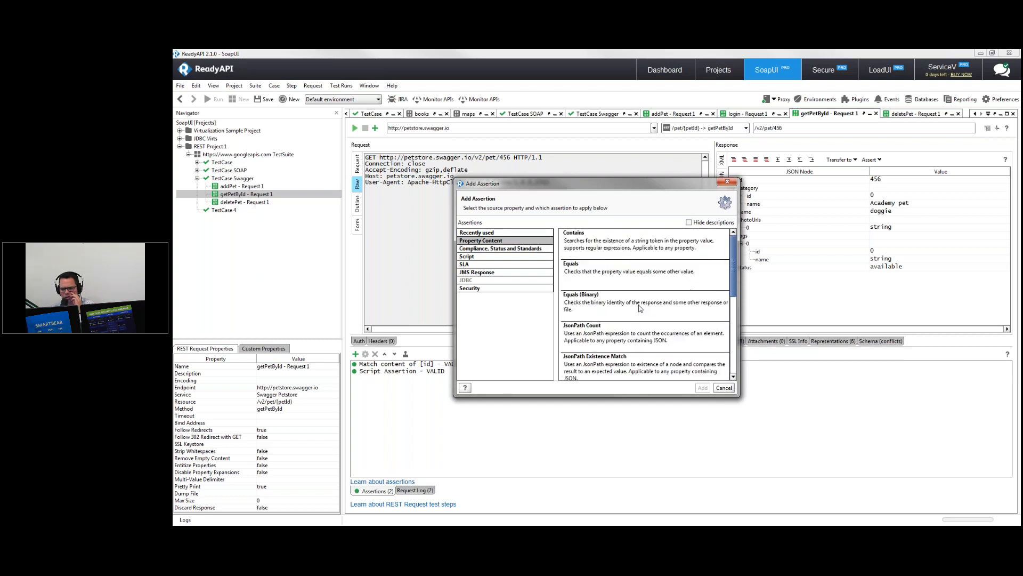
left_click(571, 300)
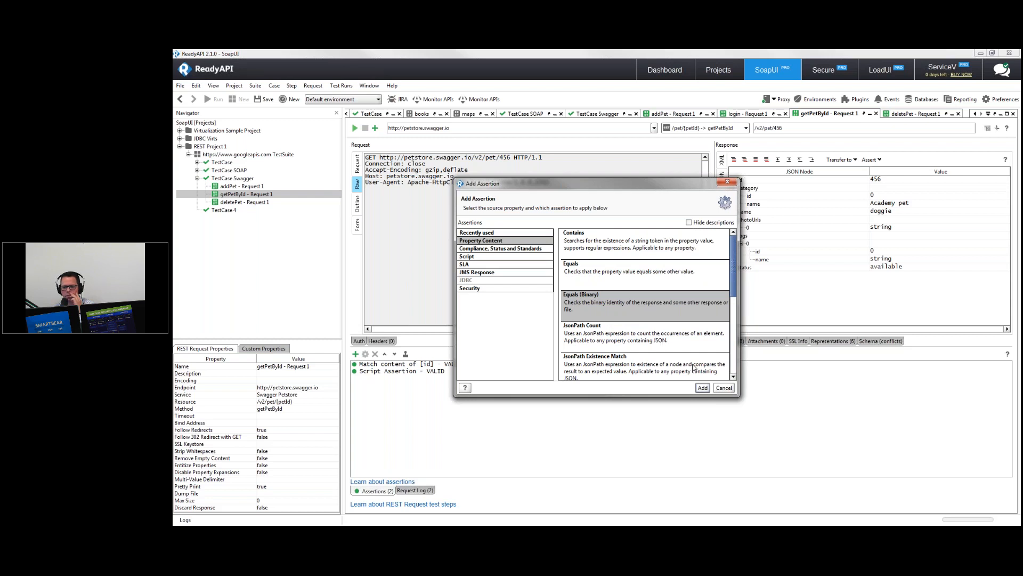
left_click(730, 389)
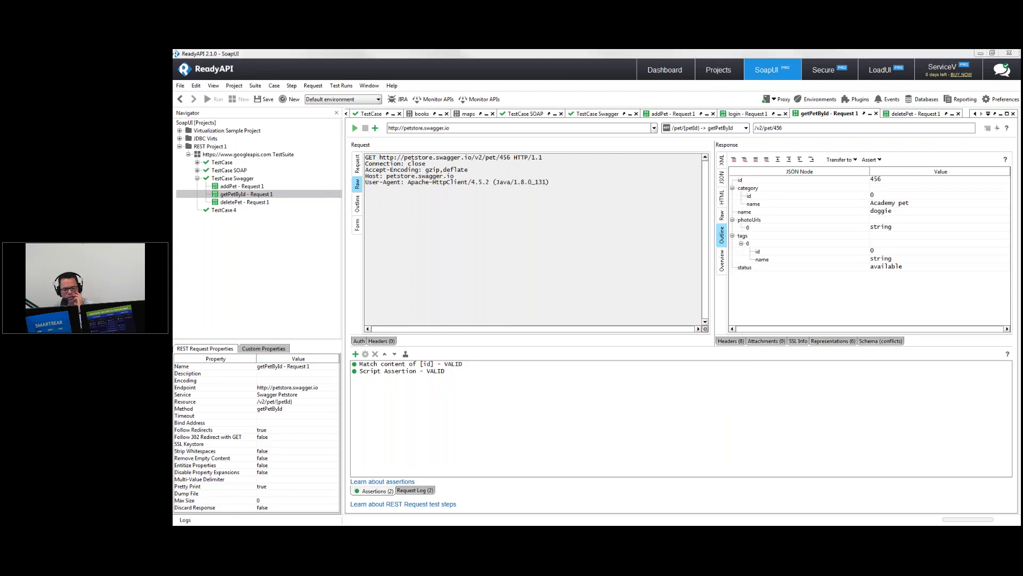
right_click(844, 206)
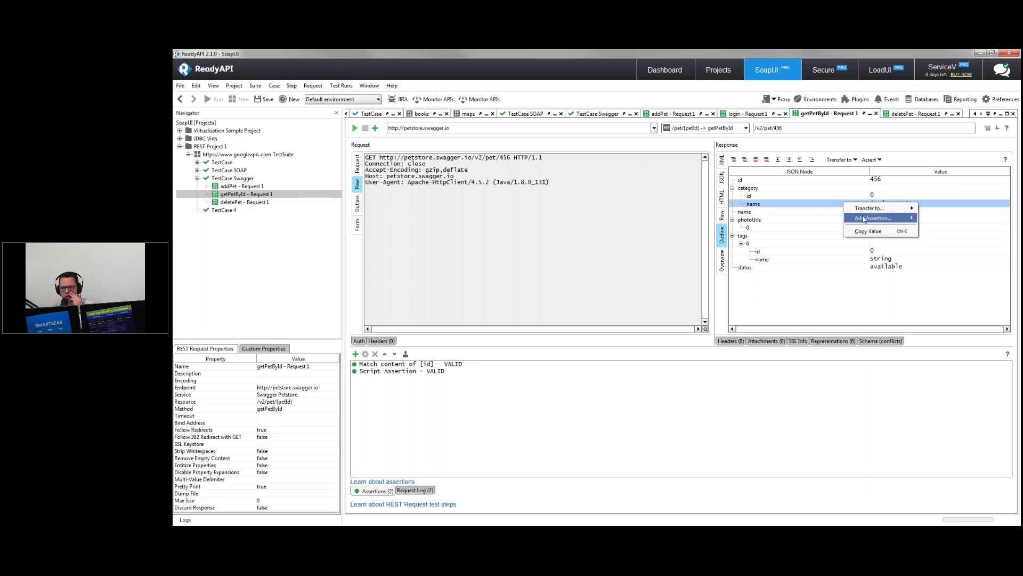
mouse_move(897, 220)
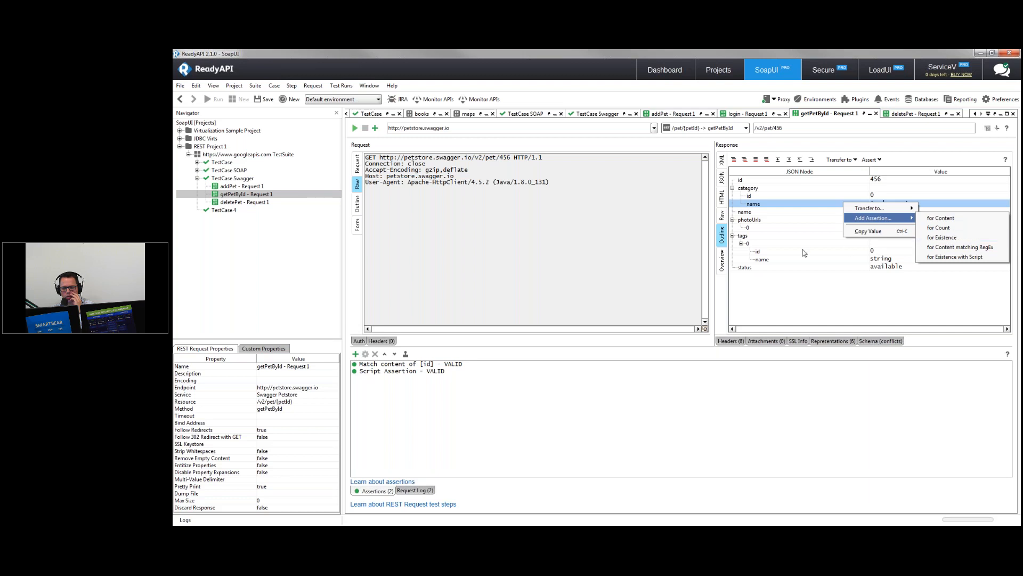
left_click(781, 306)
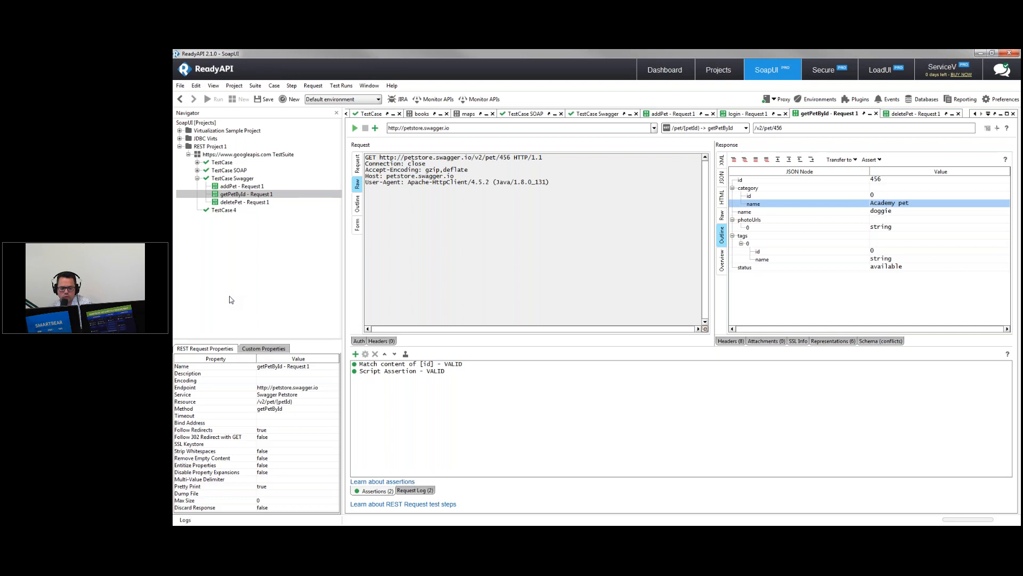
key("alt+Tab")
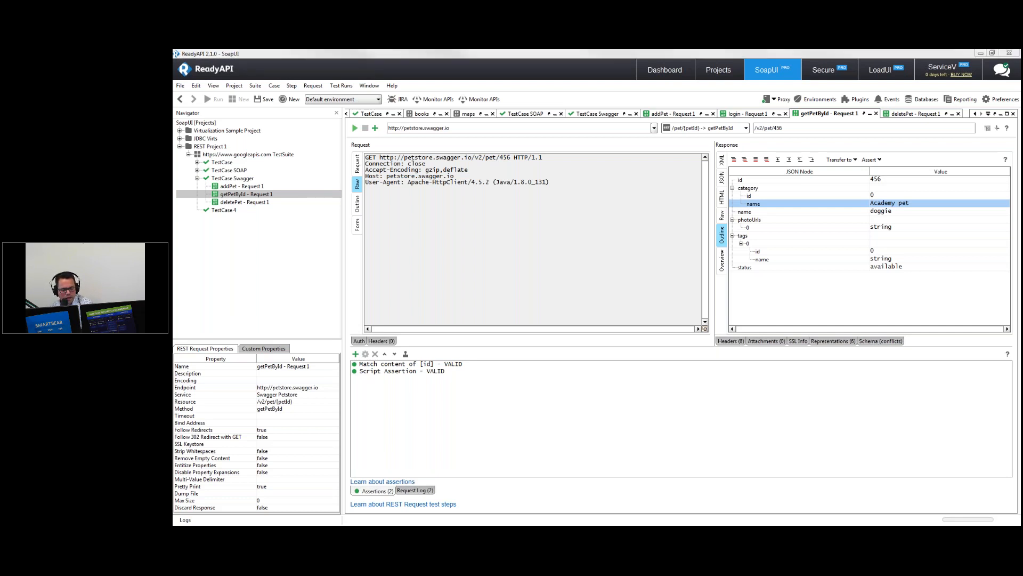
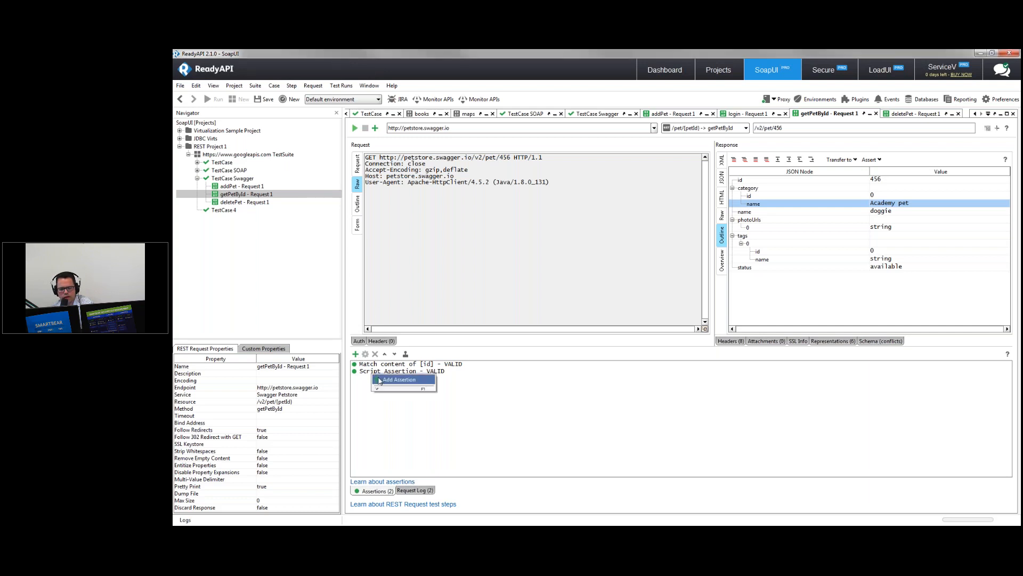
left_click(376, 376)
right_click(377, 376)
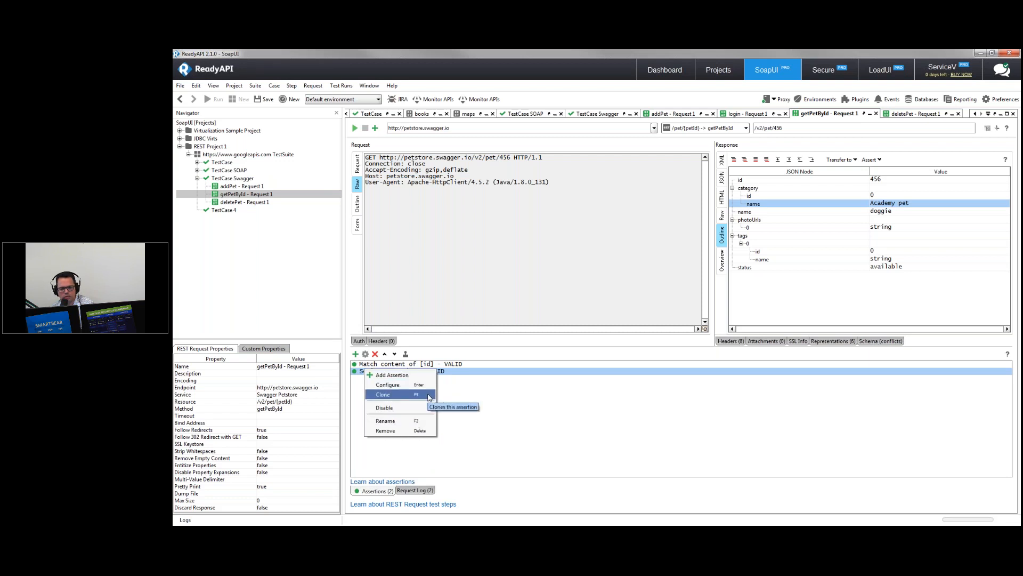
left_click(418, 262)
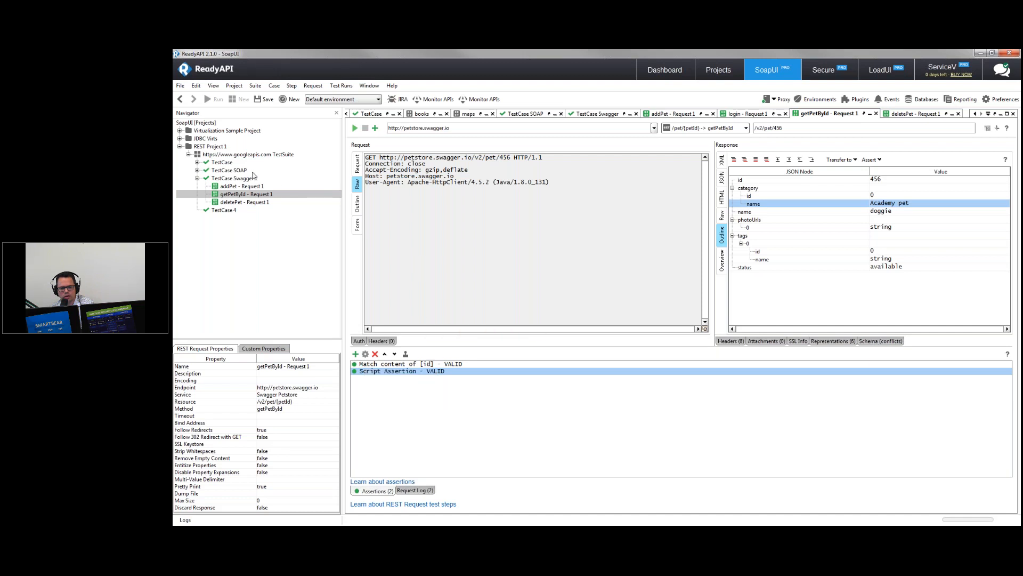
Add an Assertion test step named Assertion to TestCase Swagger.
left_click(235, 178)
right_click(237, 178)
mouse_move(307, 219)
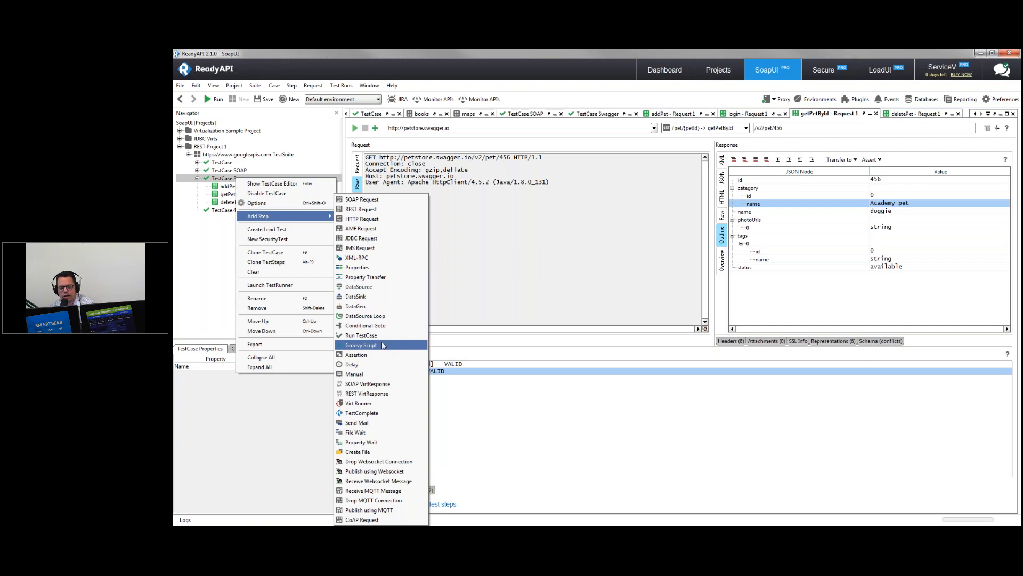
left_click(388, 355)
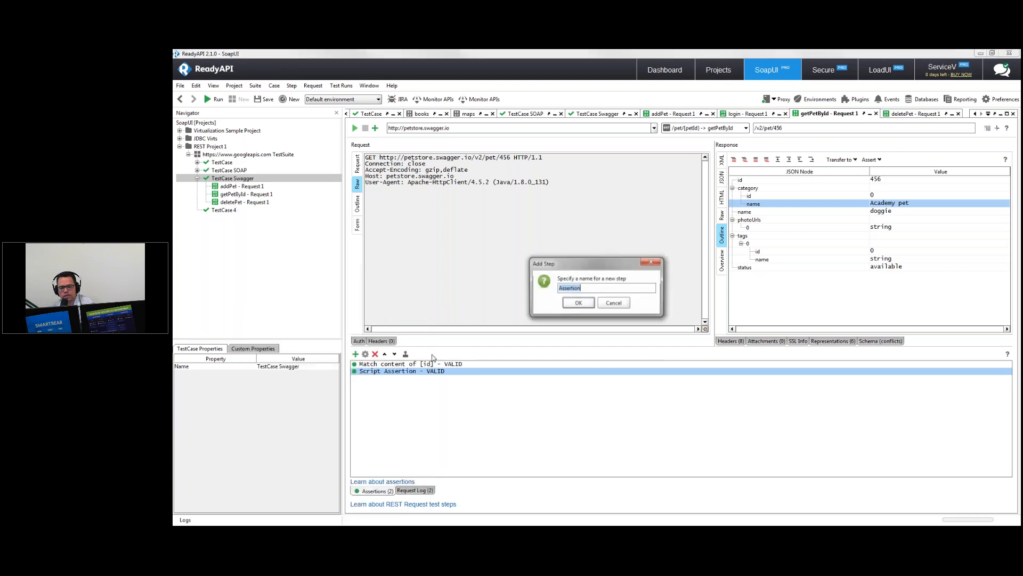
left_click(579, 302)
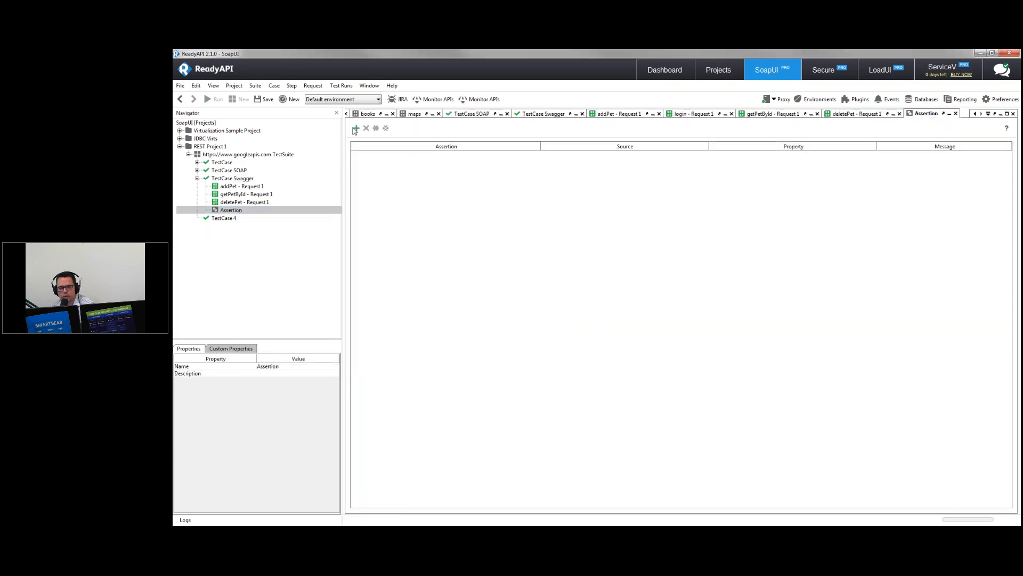
Add a Contains assertion for the addPet request's Response property to the Assertion step, with the content 123.
left_click(356, 128)
left_click(525, 226)
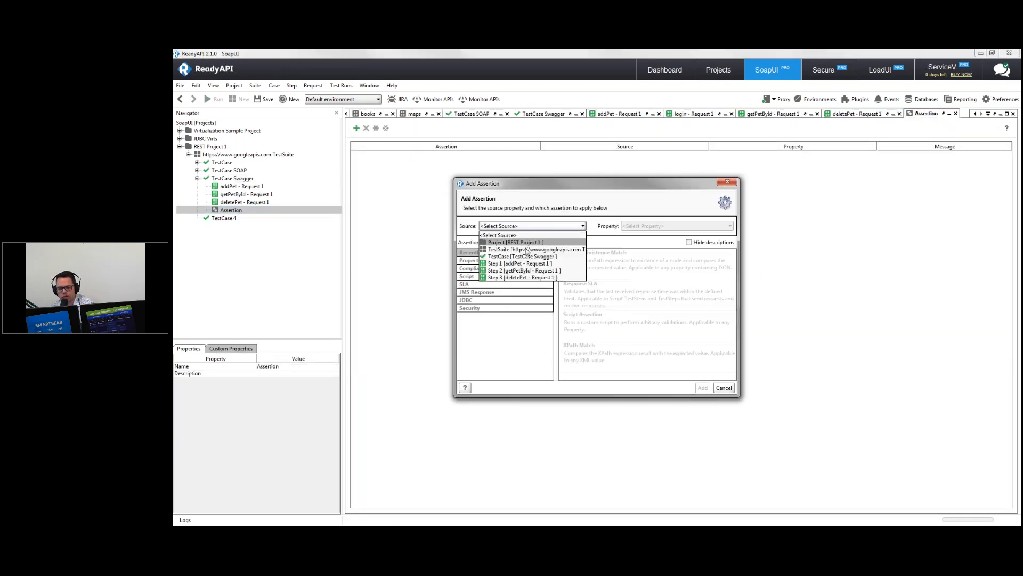
left_click(531, 264)
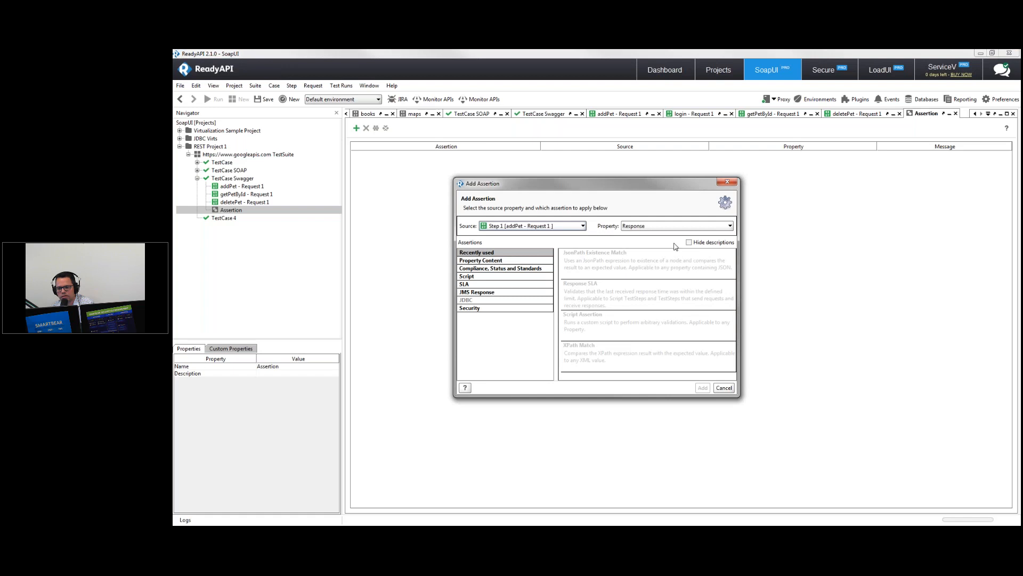
left_click(521, 260)
left_click(594, 265)
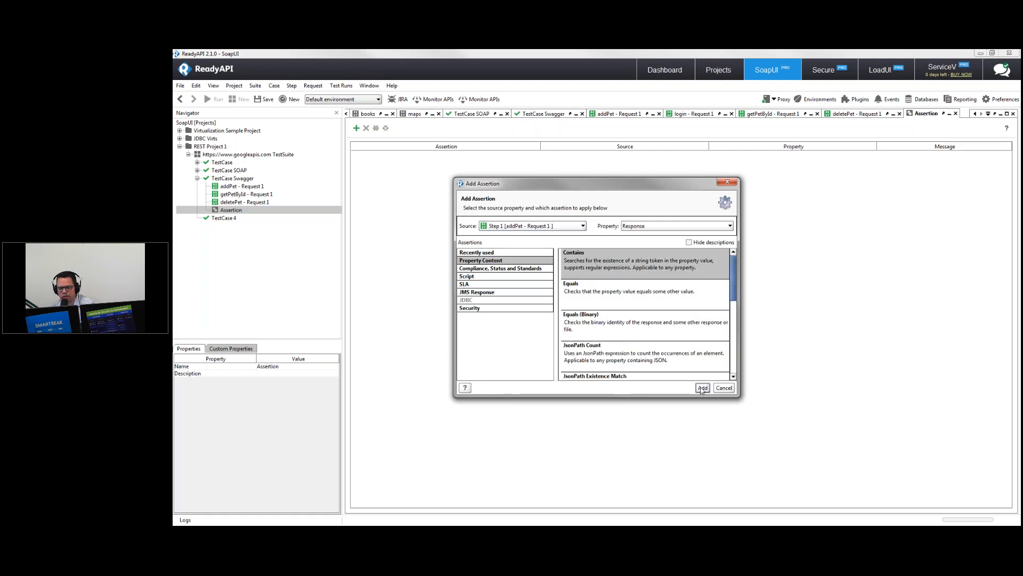
left_click(702, 388)
type("123")
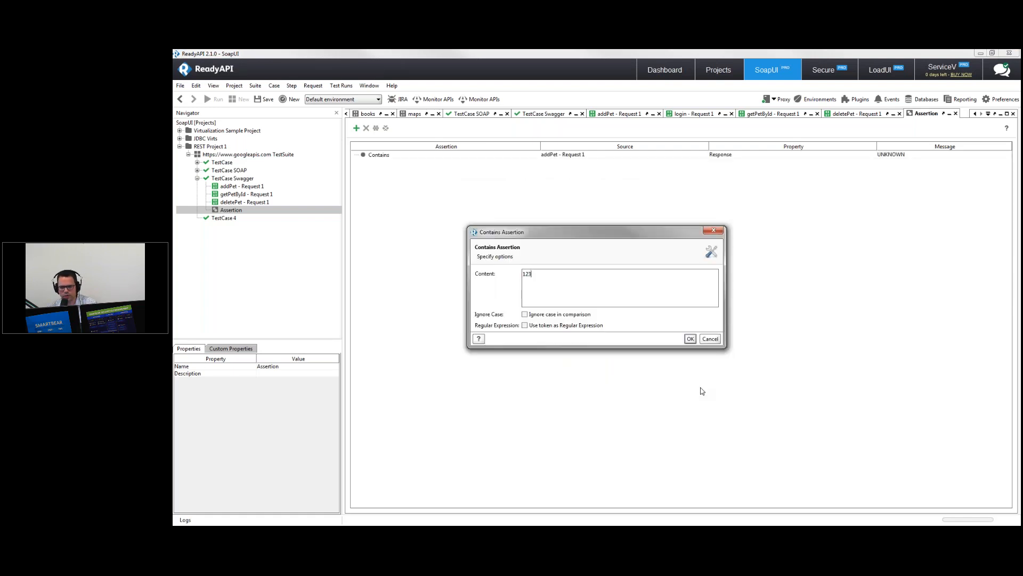
left_click(691, 340)
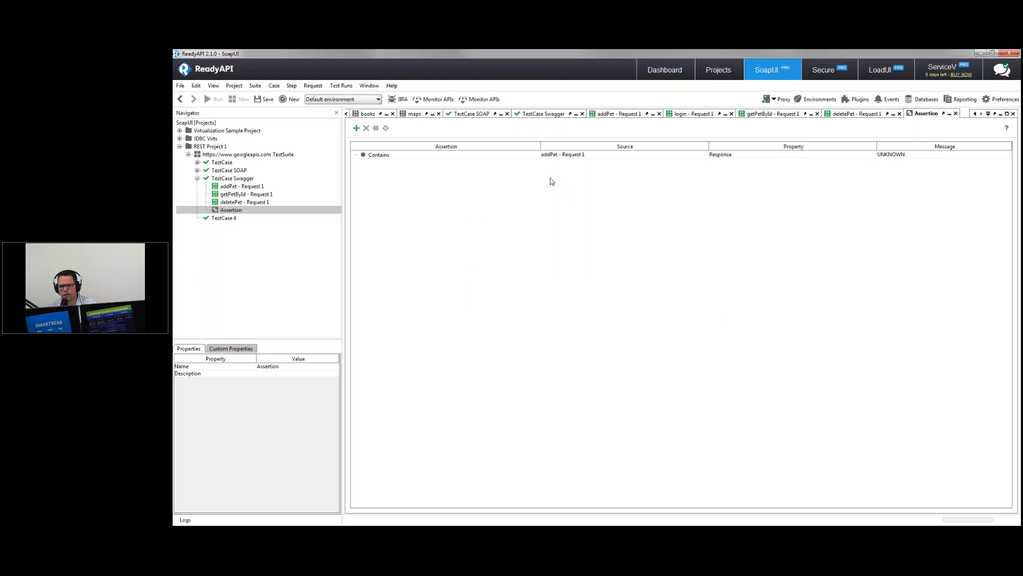
Disable the Assertion test step in TestCase Swagger.
left_click(520, 155)
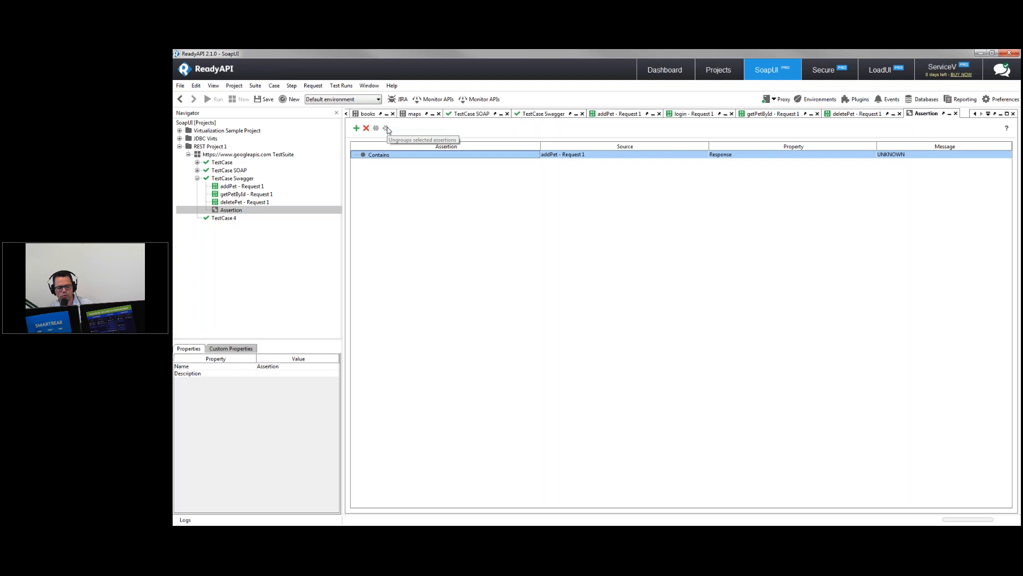
right_click(241, 212)
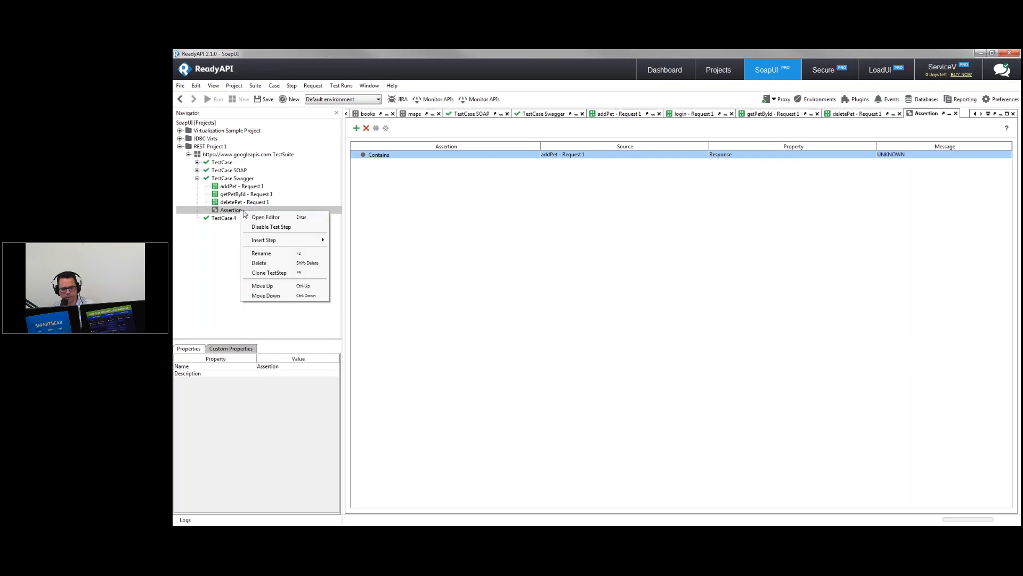
left_click(270, 227)
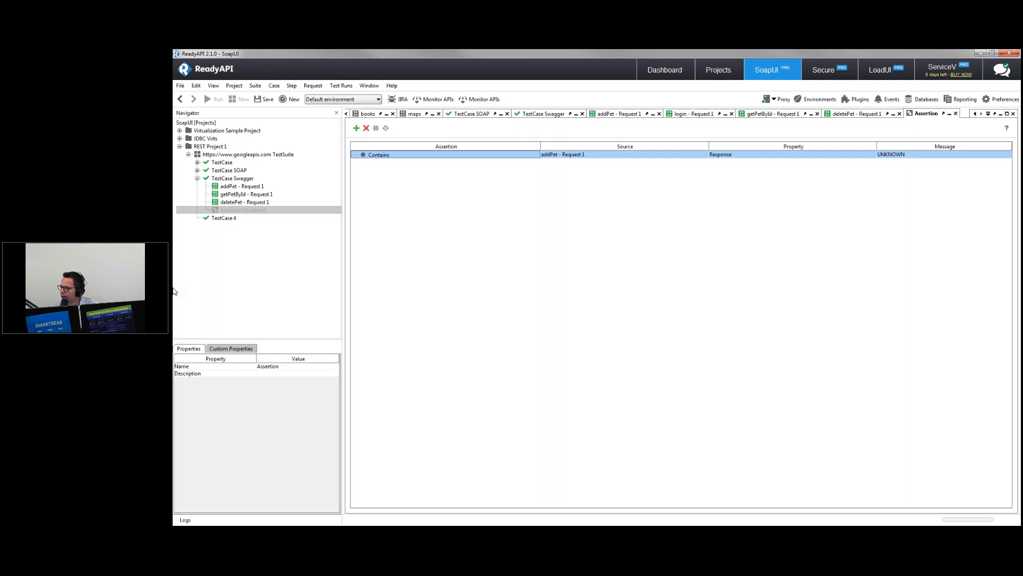
left_click(981, 53)
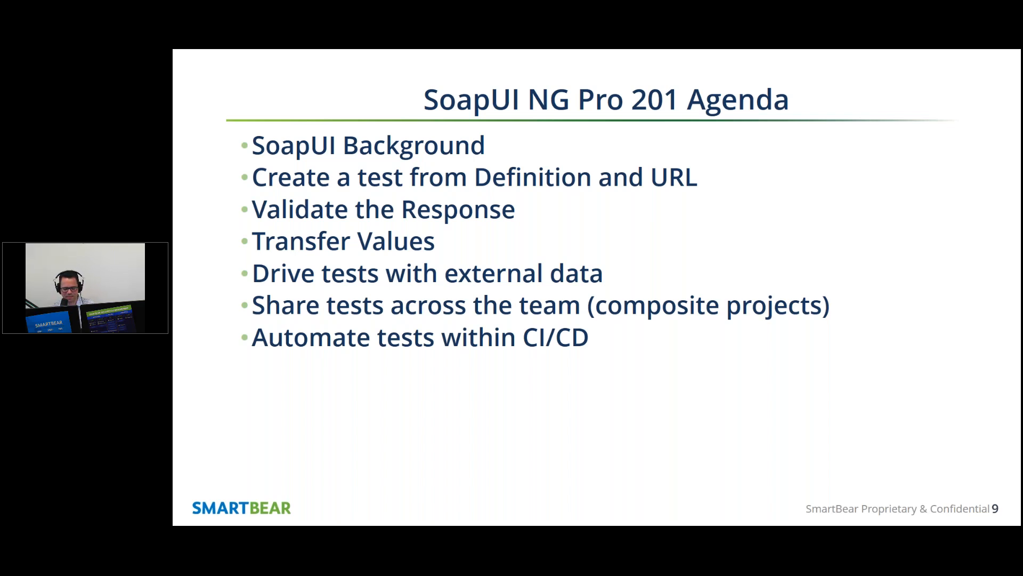
key("alt+Tab")
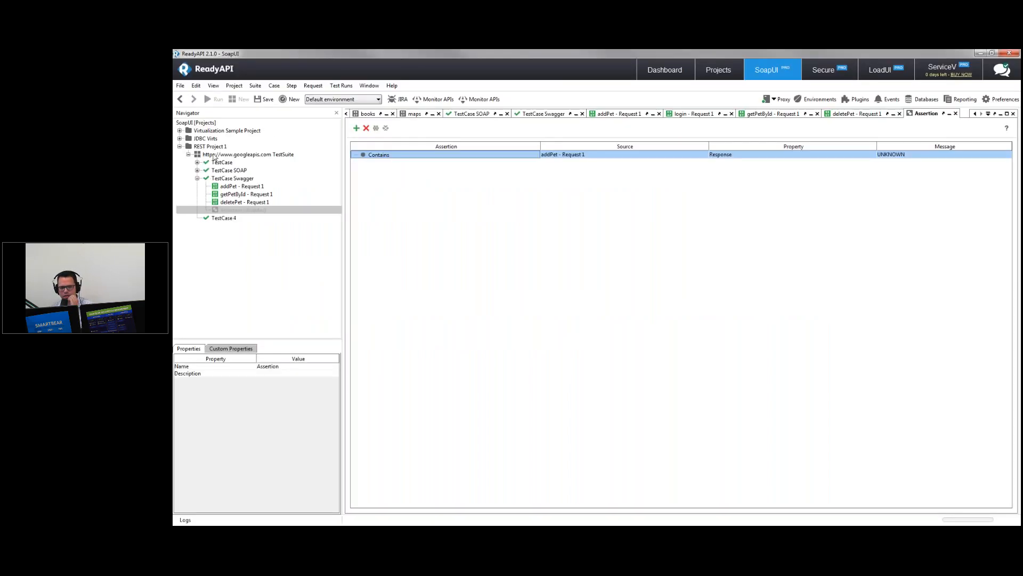
Open the addPet request from TestCase Swagger and examine the pet id value in its JSON body.
left_click(248, 178)
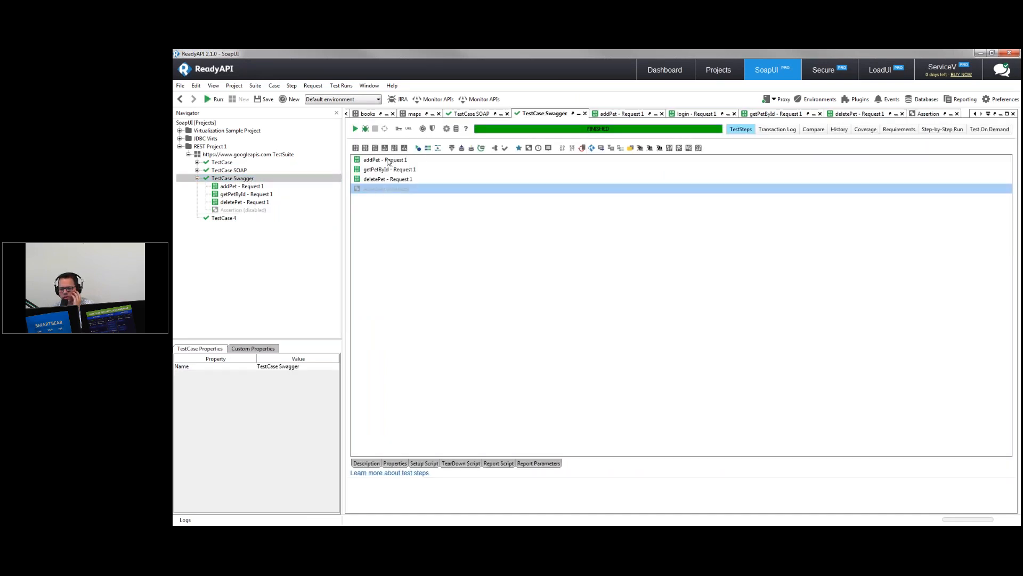
double_click(389, 159)
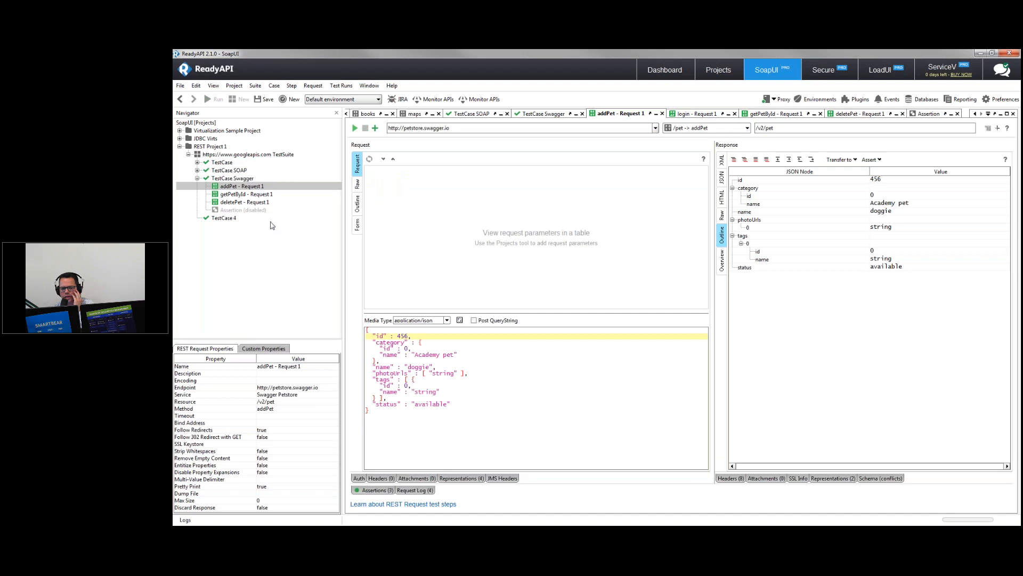
left_click_drag(399, 335, 402, 336)
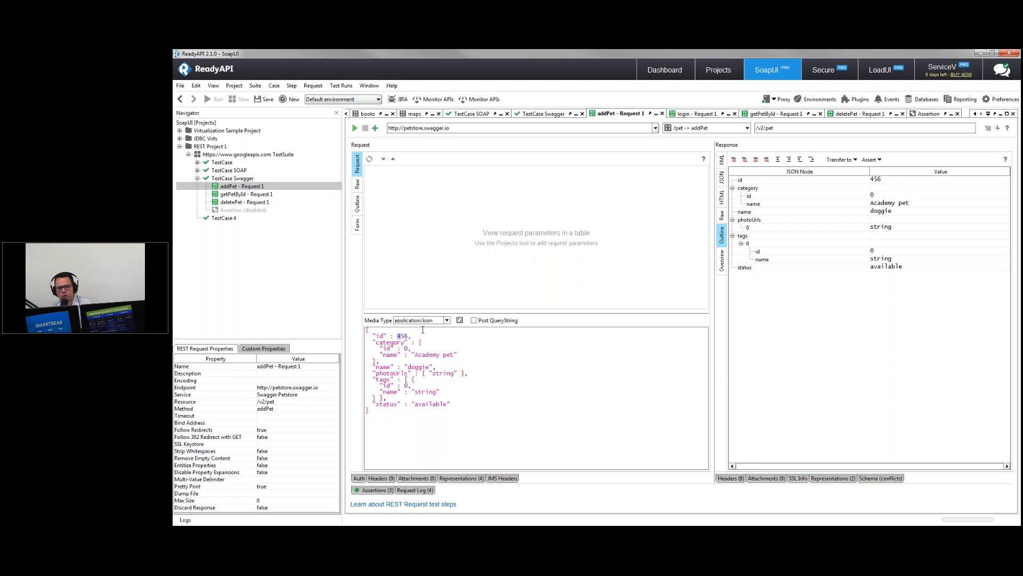
Add a DataSource test step named DataSource to TestCase Swagger, with an automatically created data-driven loop around addPet - Request 1.
right_click(239, 179)
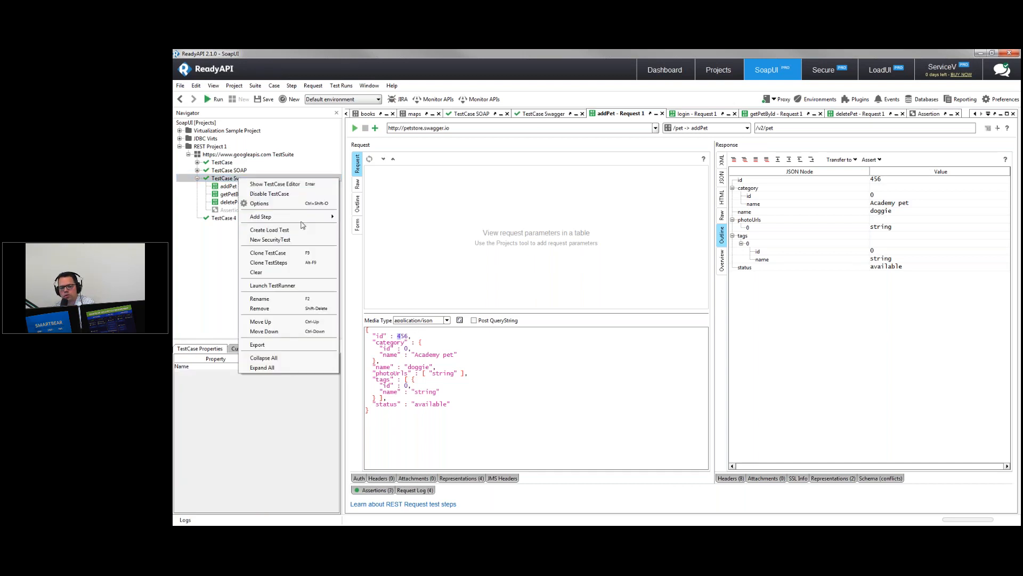
mouse_move(332, 217)
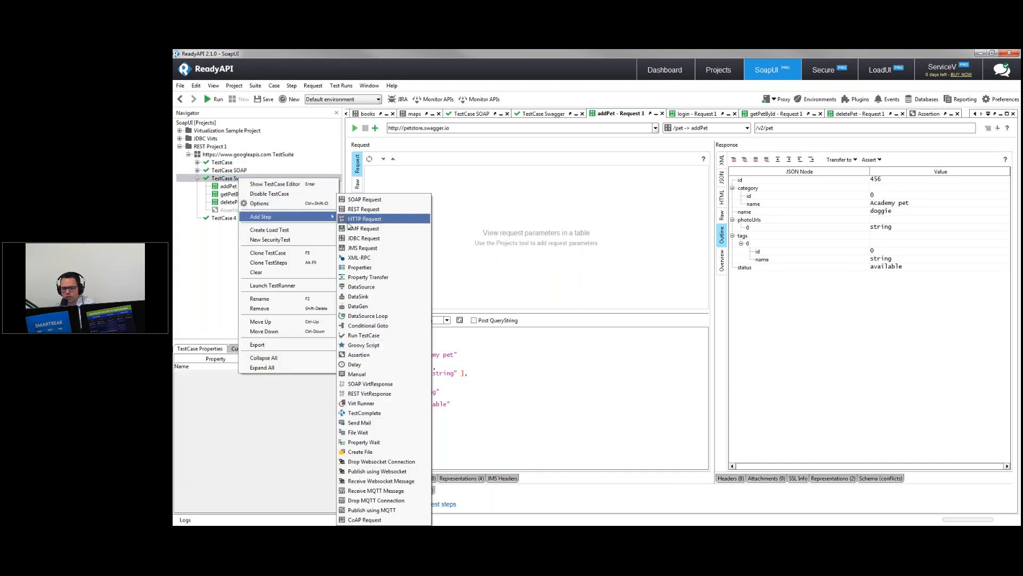
left_click(397, 292)
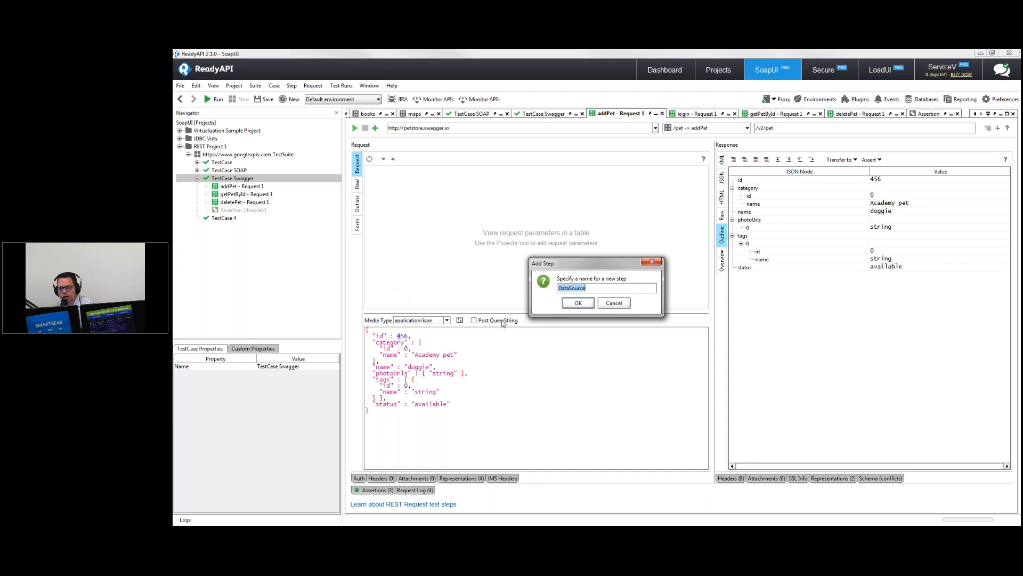
left_click(586, 303)
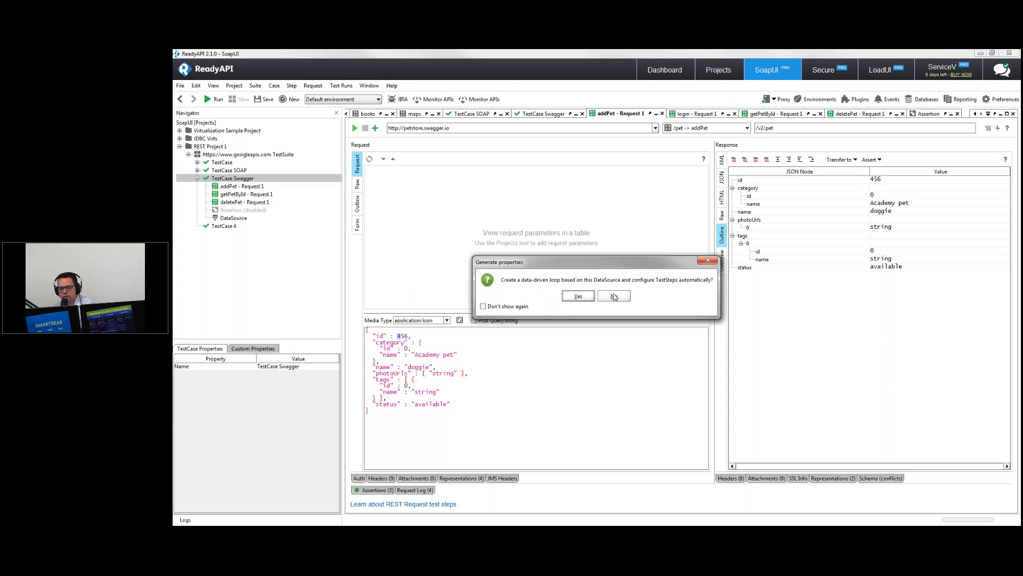
left_click(589, 301)
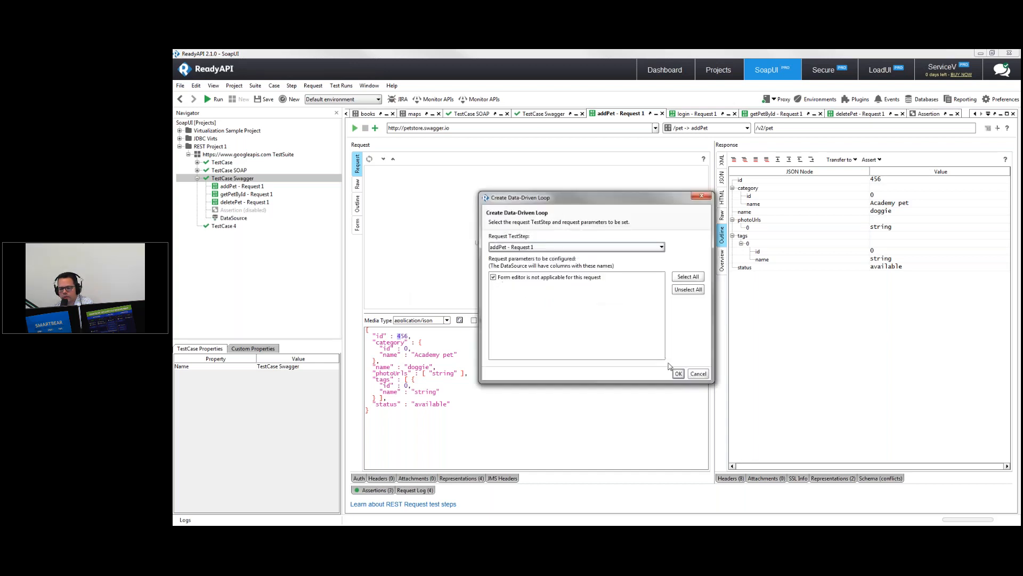
left_click(677, 372)
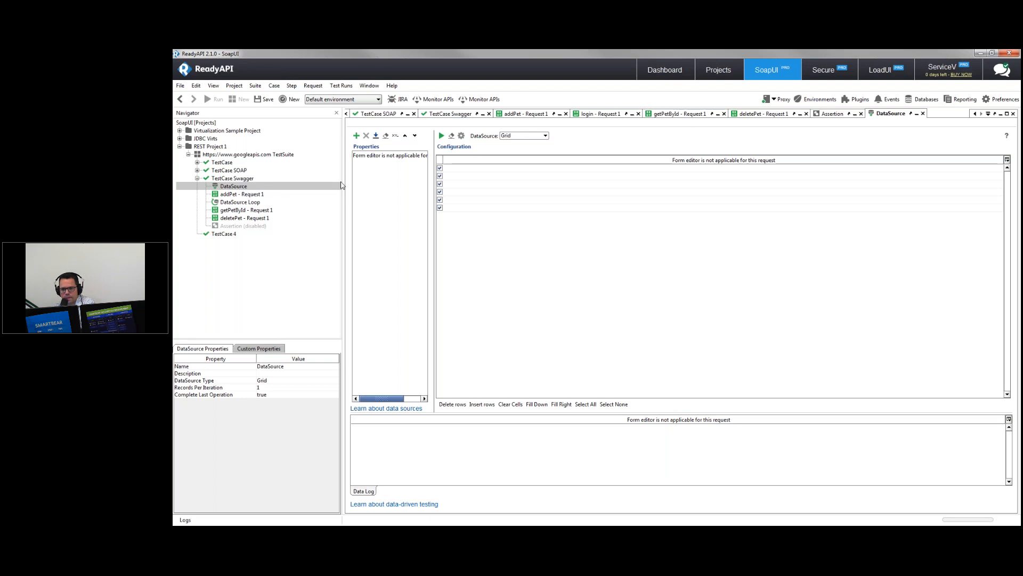
Set the data source type to Excel, load Pets.xlsx from the OneDrive folder, and import its properties.
left_click(524, 137)
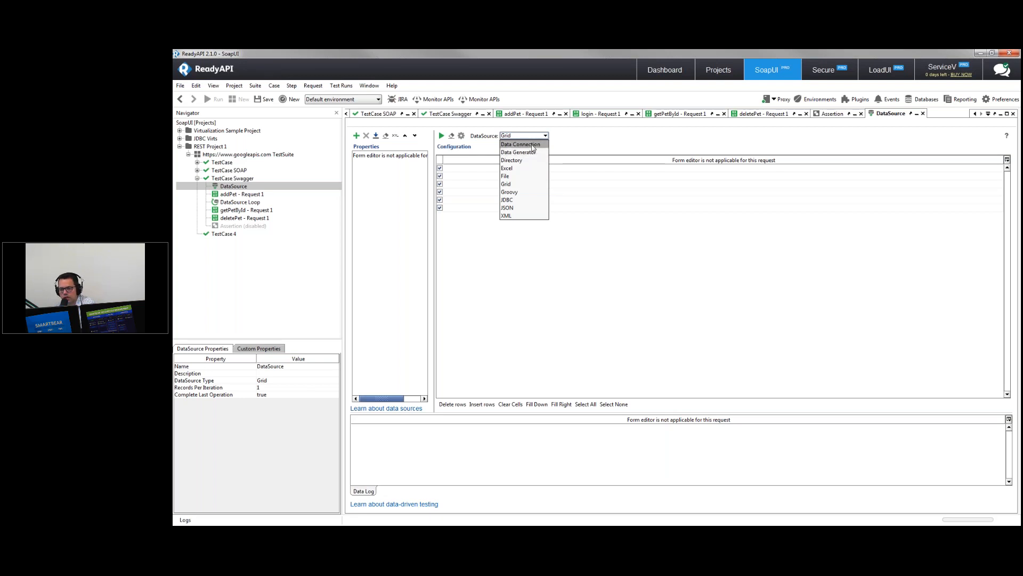
left_click(525, 168)
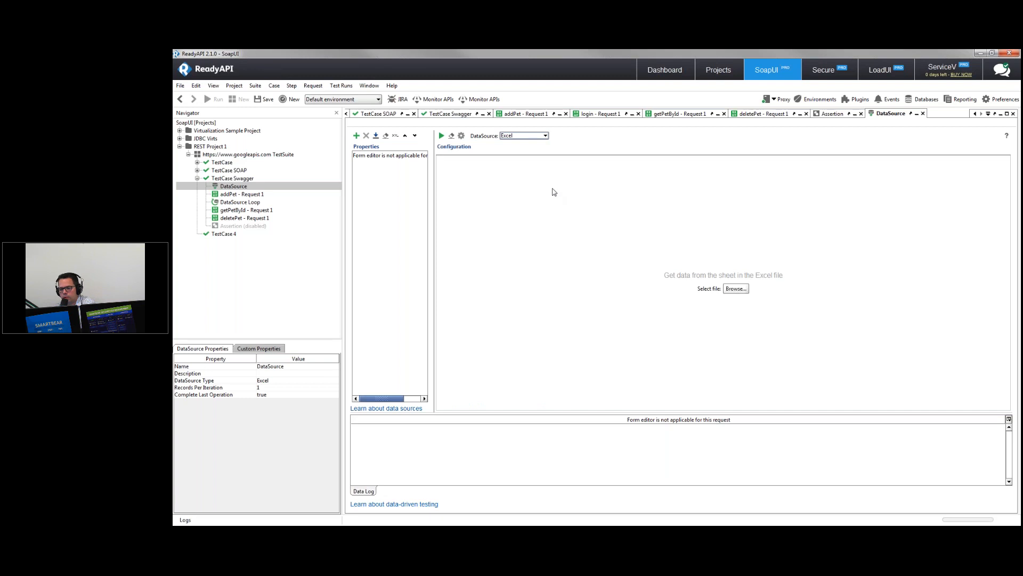
left_click(743, 291)
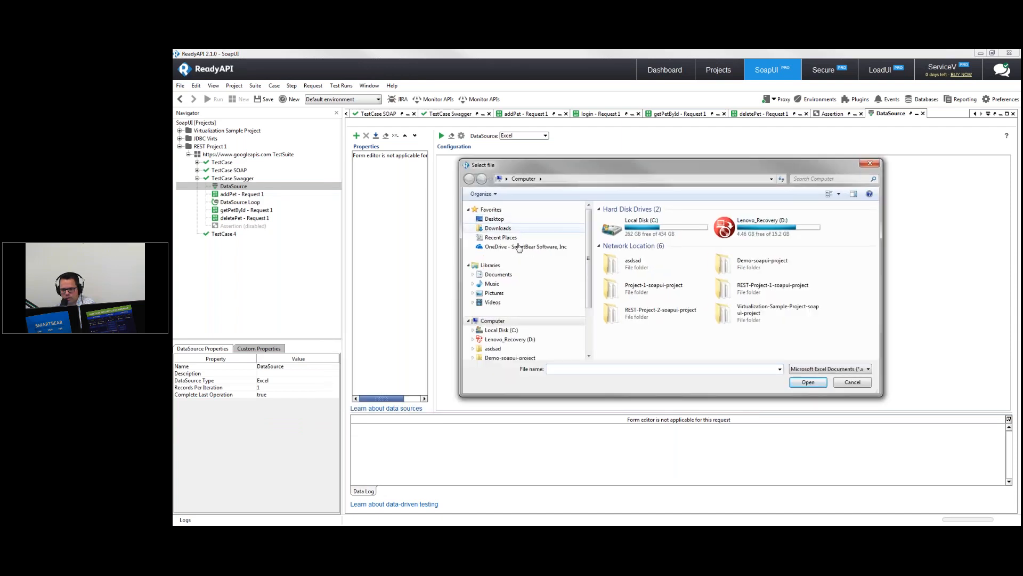
left_click(525, 248)
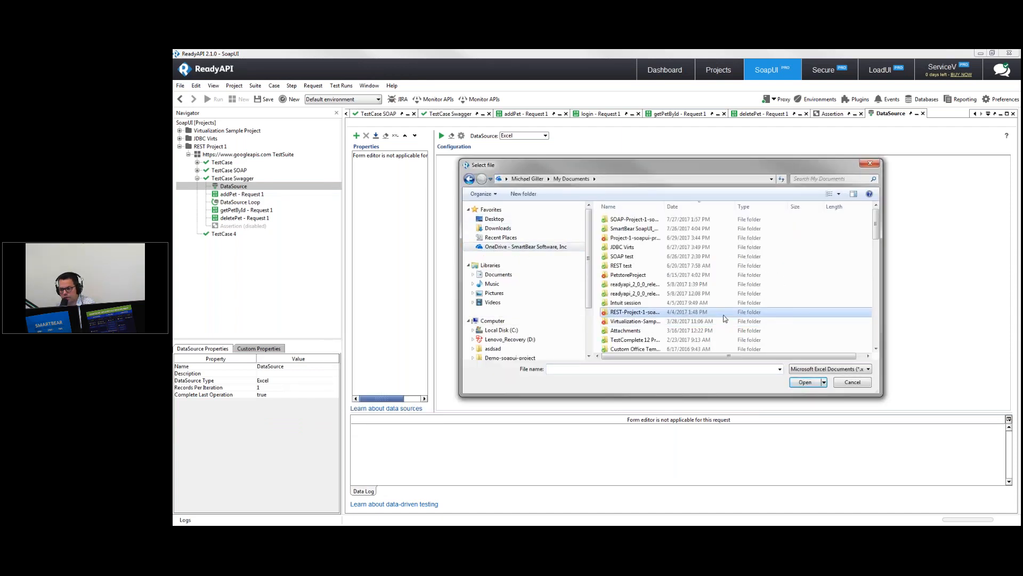
scroll(725, 317, "down", 3)
scroll(725, 317, "down", 5)
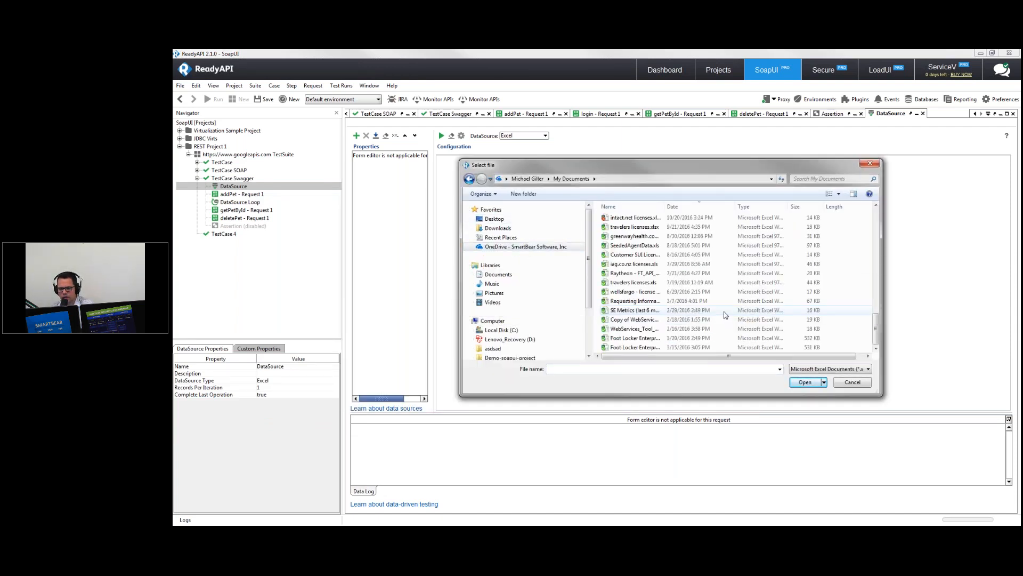
left_click(724, 311)
scroll(722, 311, "up", 8)
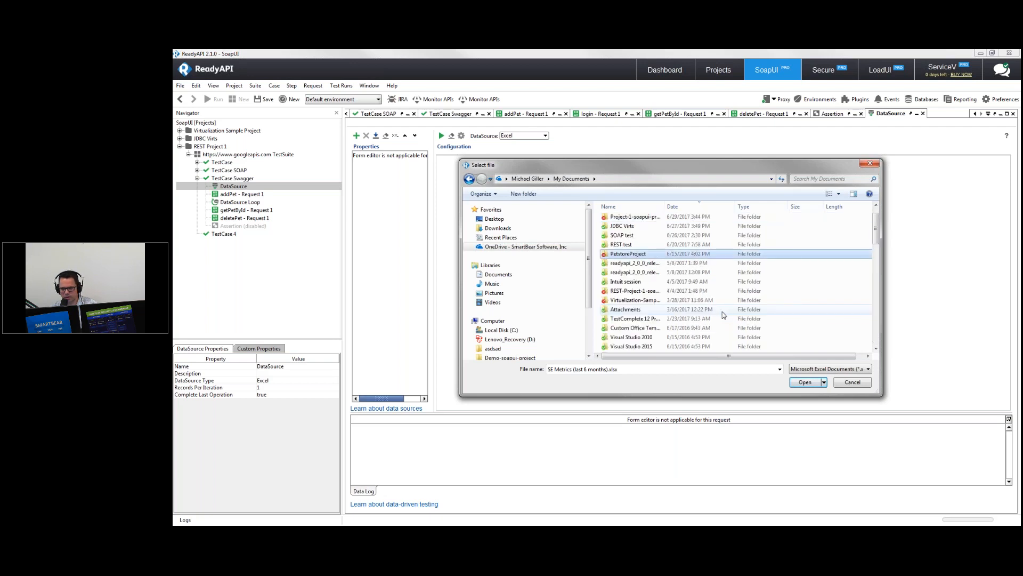
key("Down")
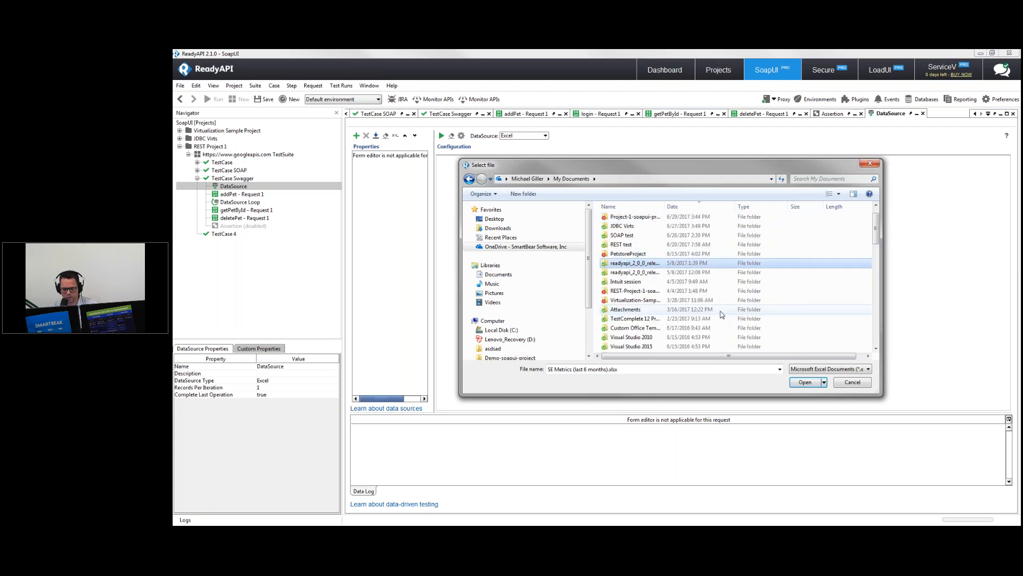
key("p")
left_click(807, 379)
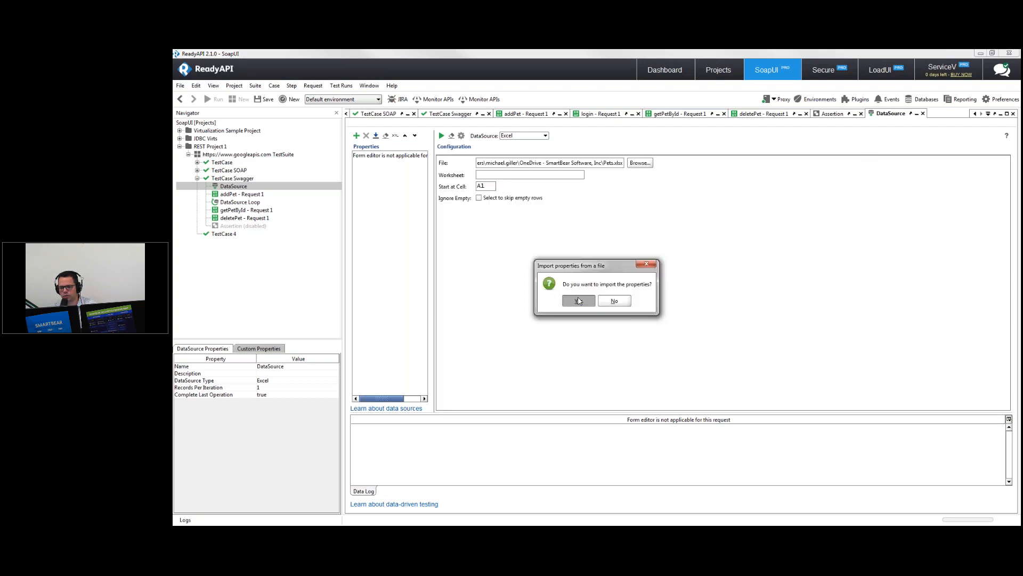
left_click(592, 305)
left_click(635, 306)
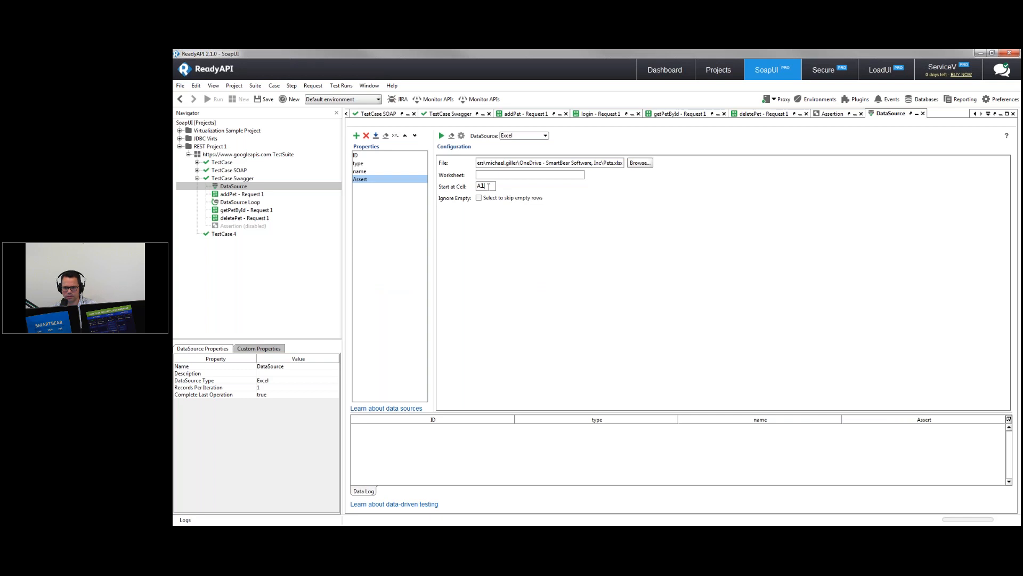
Set the Excel data source to start reading at cell A2.
left_click(488, 187)
key("BackSpace")
type("2")
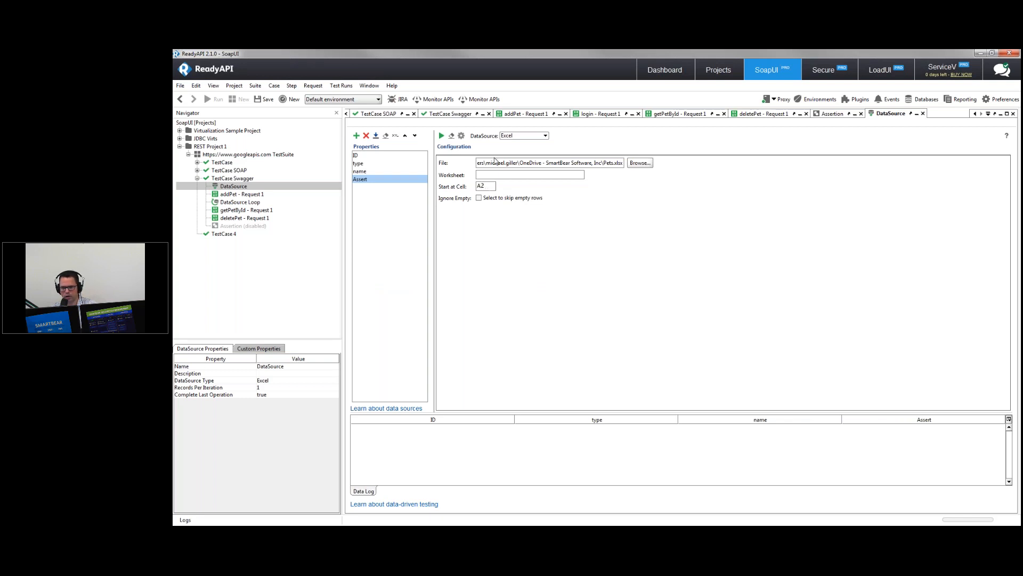
Switch to Excel and examine the ID, type, name and Assert values in the data rows of Pets.xlsx.
left_click(496, 163)
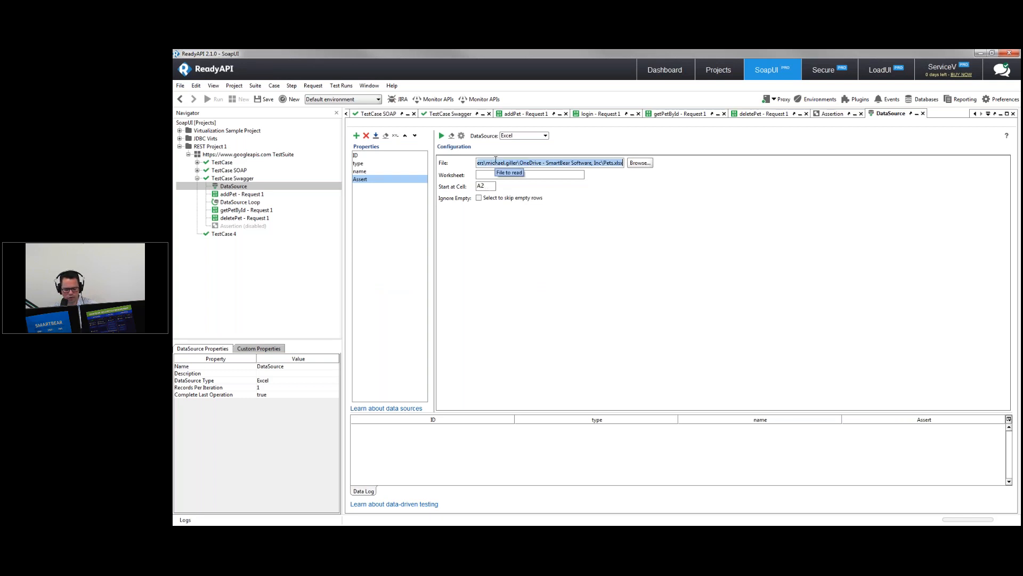
key("alt+Tab")
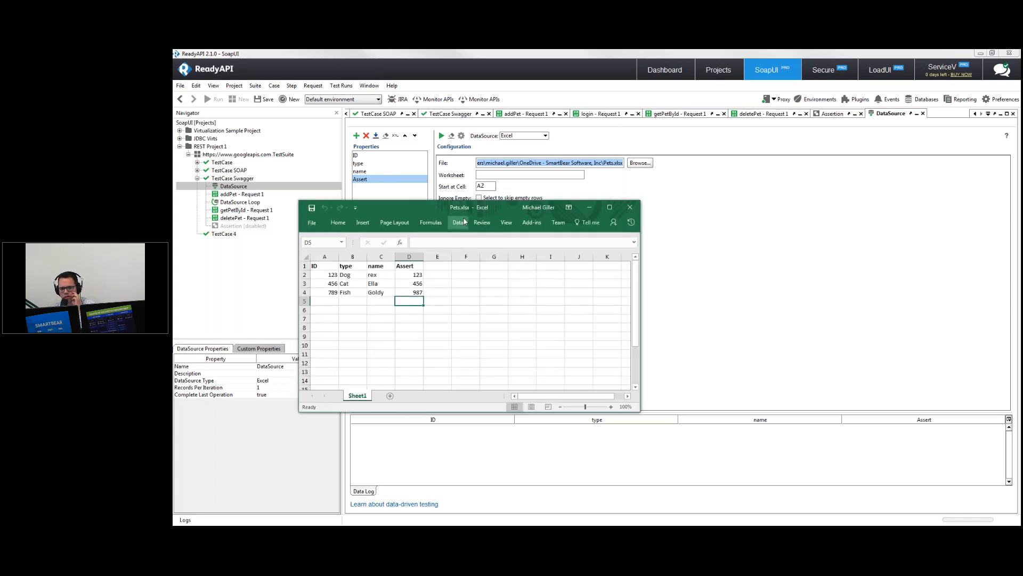
left_click_drag(499, 210, 601, 214)
left_click_drag(429, 277, 518, 297)
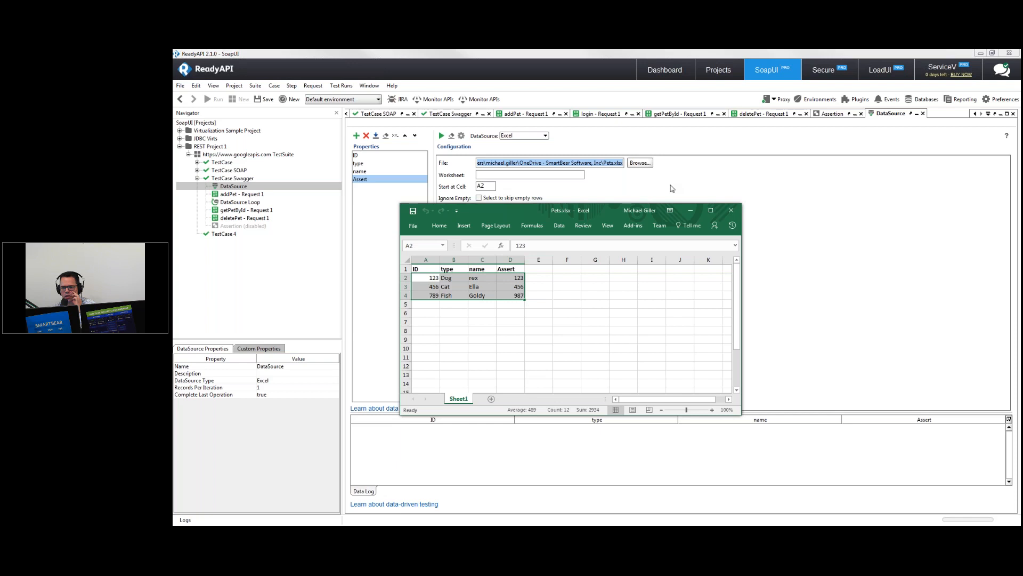
left_click(673, 188)
Back in ReadyAPI, test the data source with a maximum of 10 rows and enlarge the data log area.
left_click(442, 137)
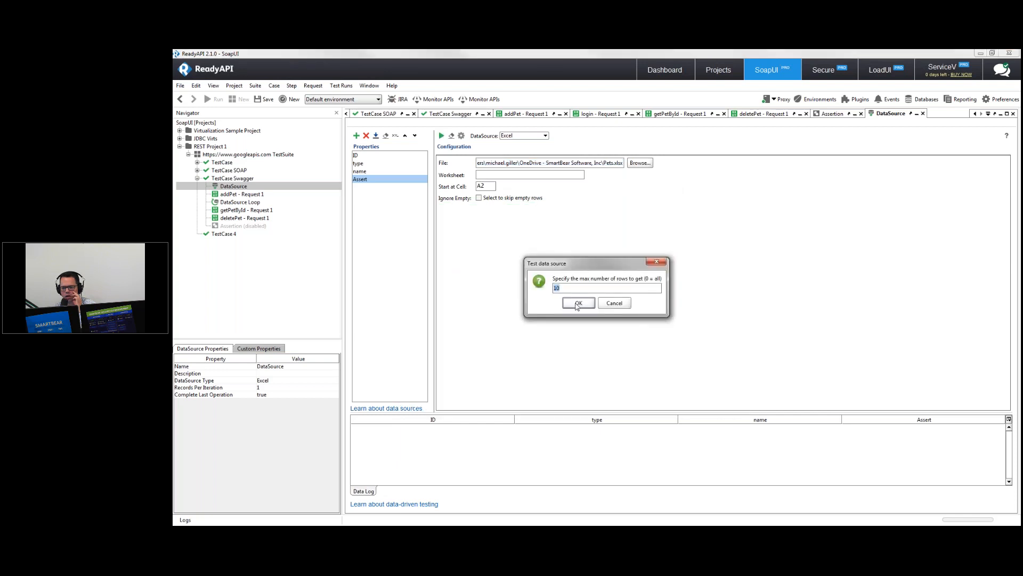
left_click(578, 304)
left_click_drag(609, 408, 610, 380)
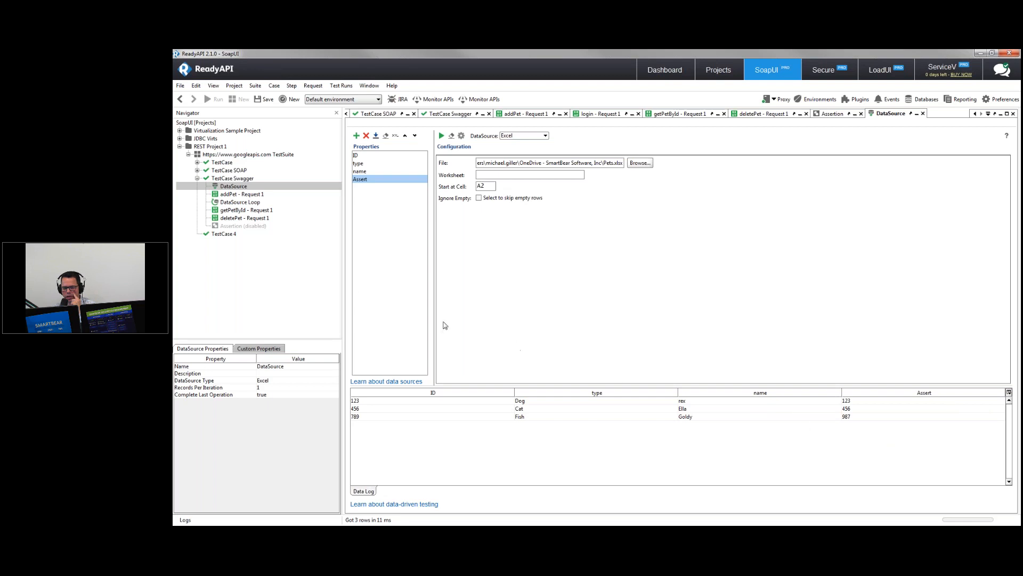
Replace the pet id value in the addPet request body with the ID property of the DataSource step in TestCase Swagger.
left_click(254, 196)
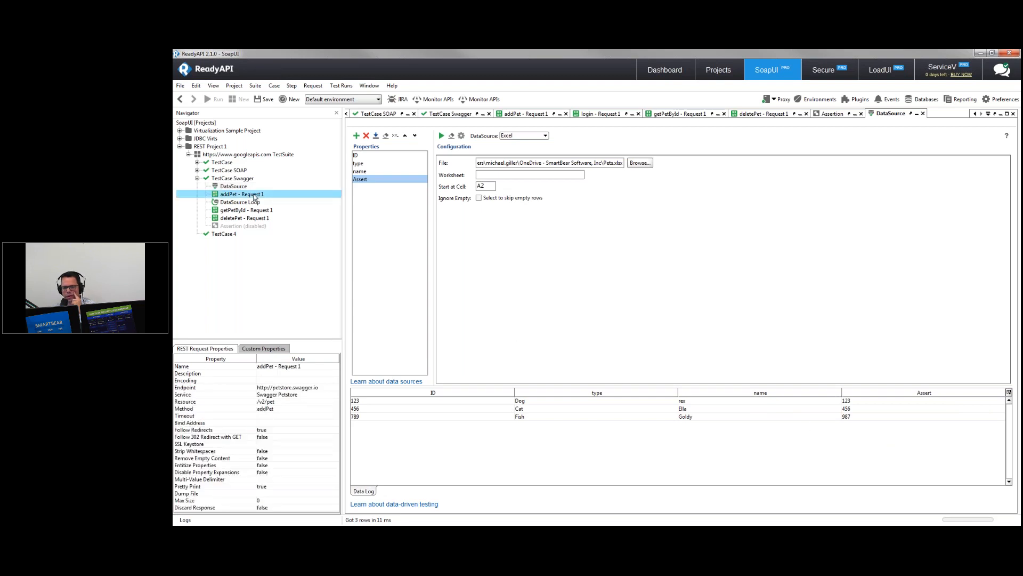
double_click(255, 196)
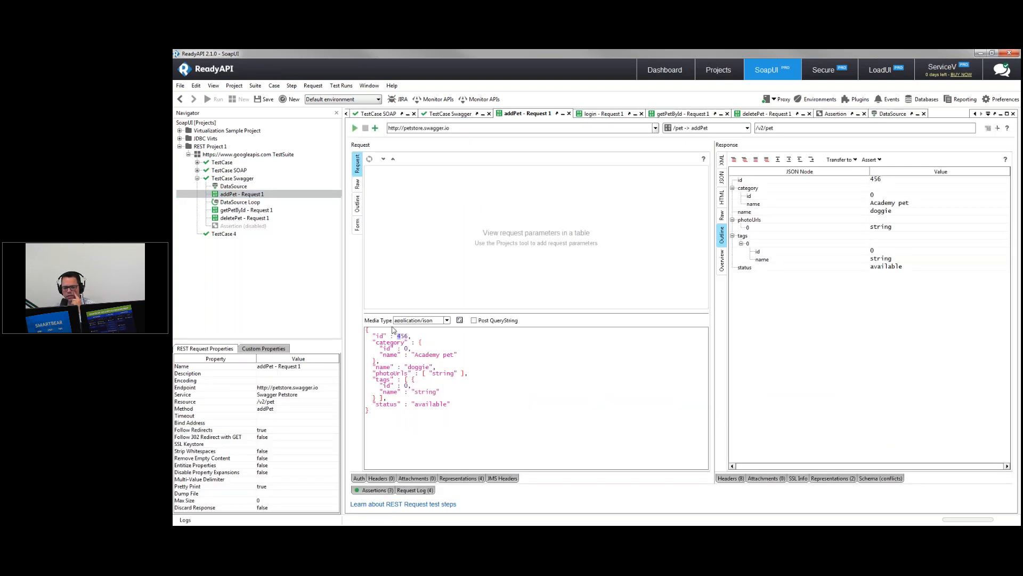
double_click(407, 336)
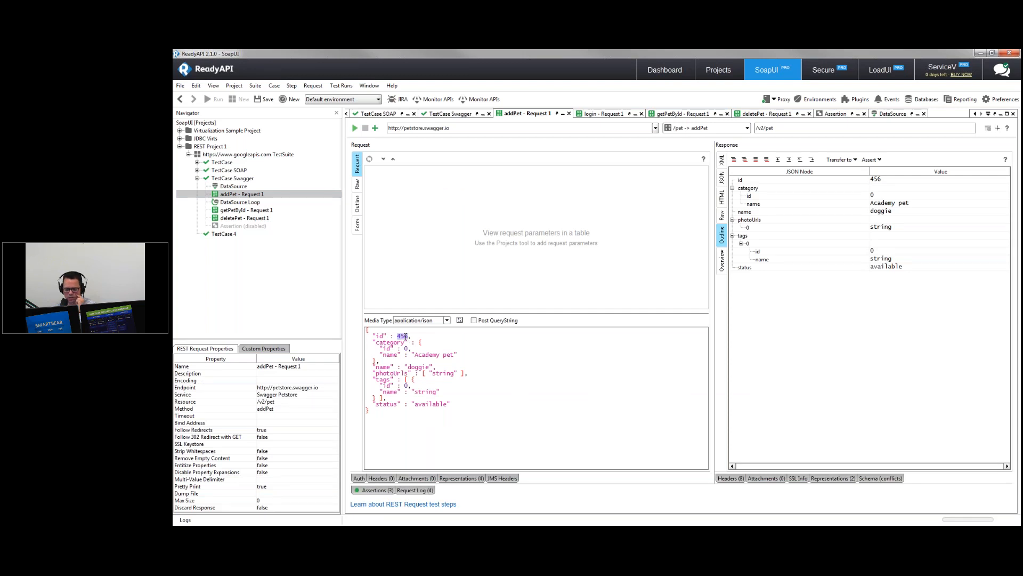
key("Delete")
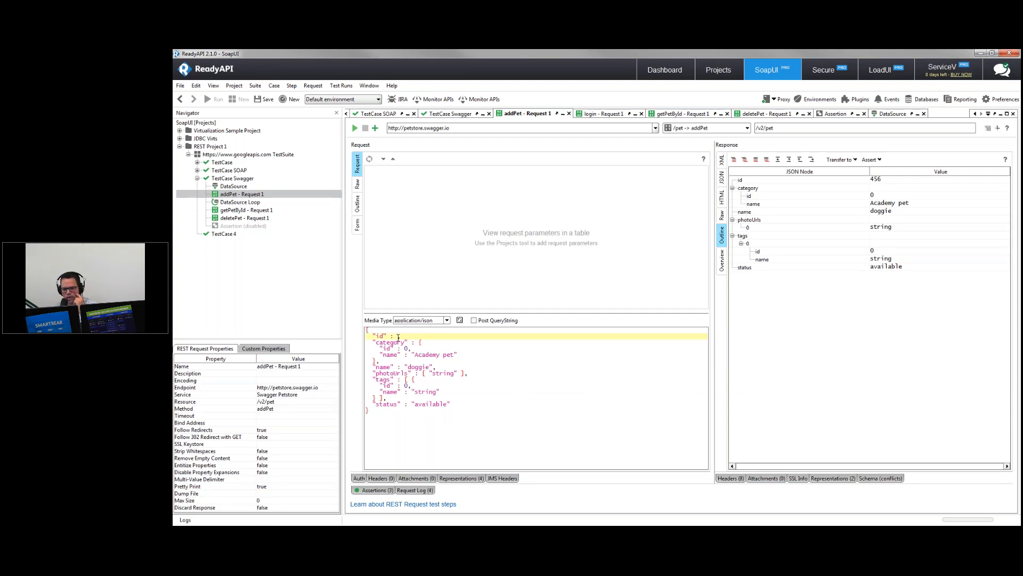
right_click(398, 338)
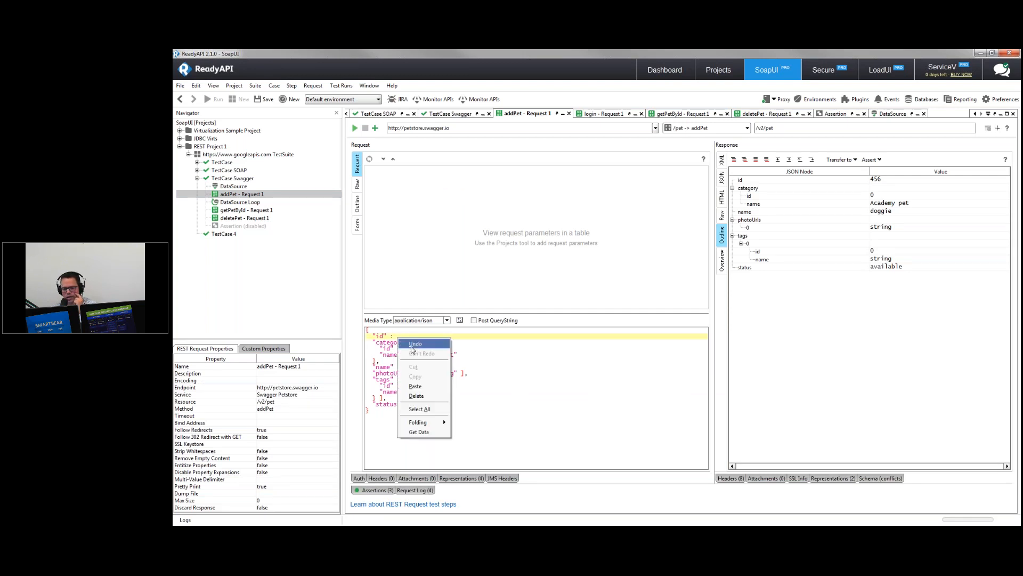
left_click(442, 432)
left_click(443, 265)
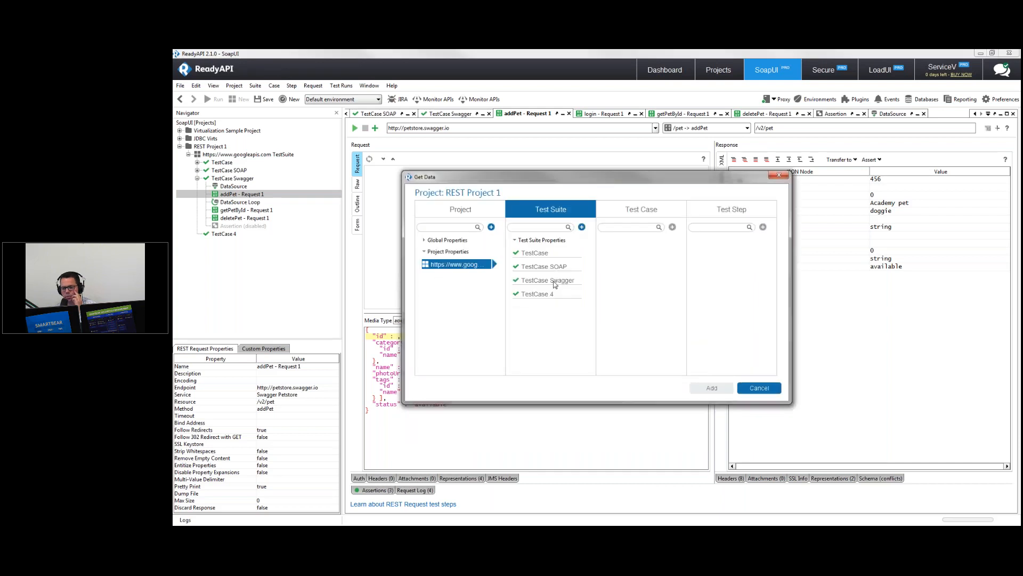
left_click(555, 284)
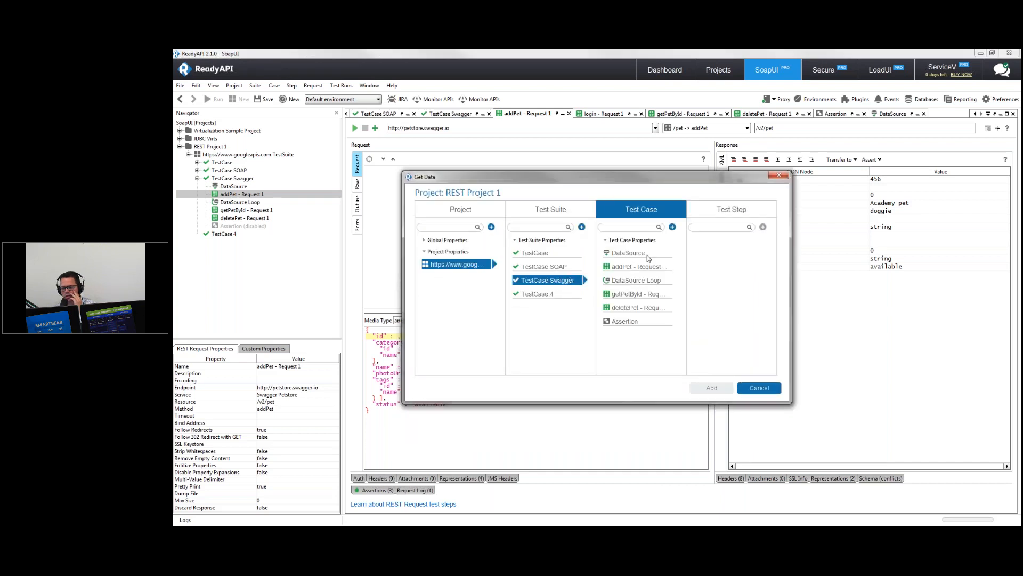
left_click(629, 252)
left_click(711, 244)
left_click(711, 388)
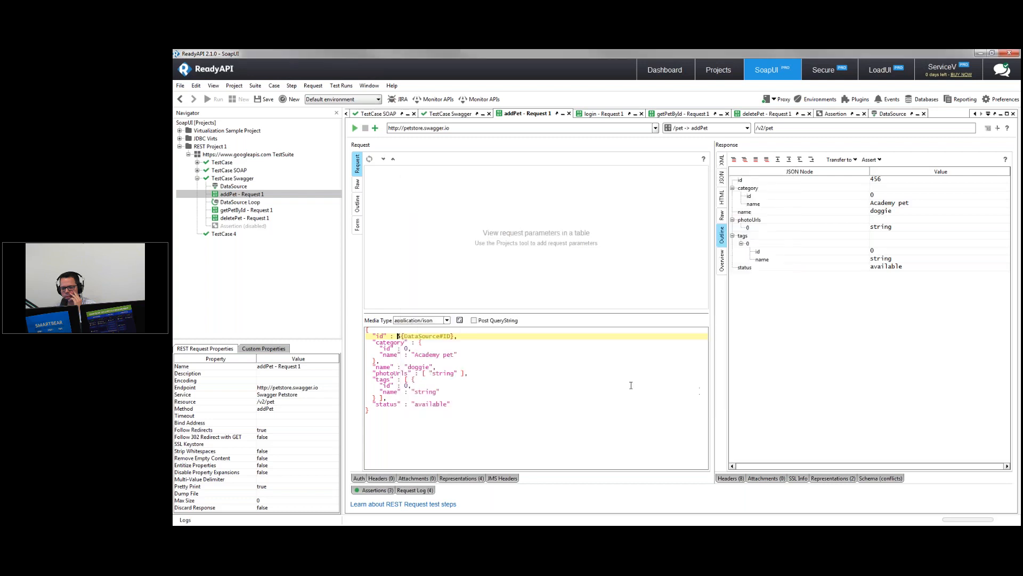
Replace the category name value "Academy pet" in the addPet request body with the name property of the DataSource step in TestCase Swagger.
left_click(416, 354)
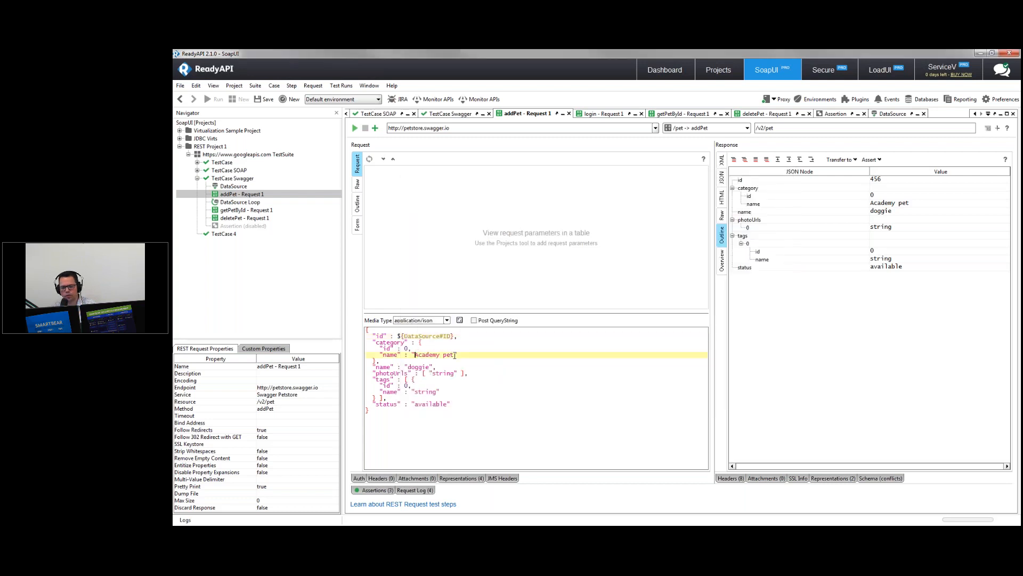
left_click_drag(416, 354, 453, 353)
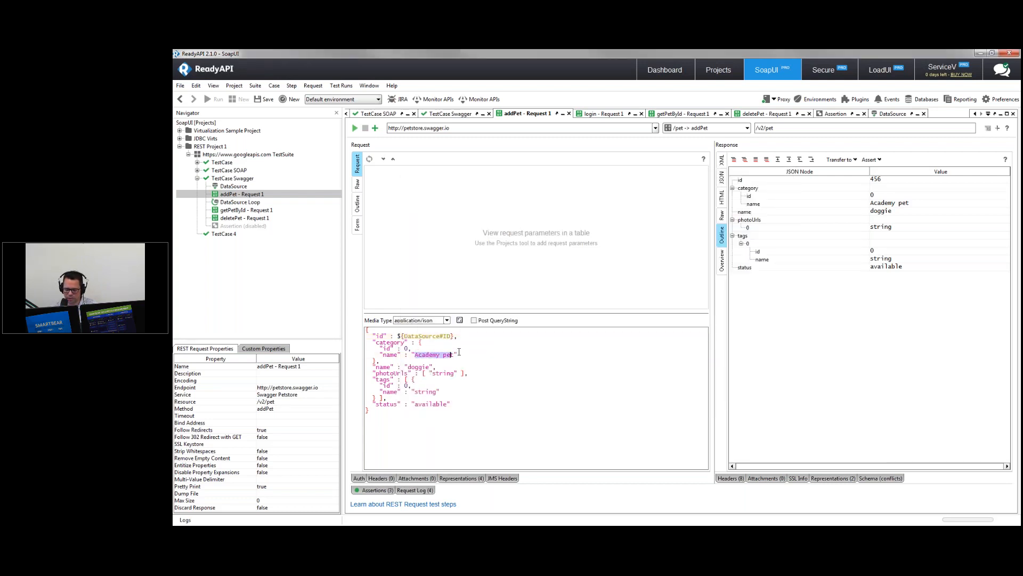
key("BackSpace")
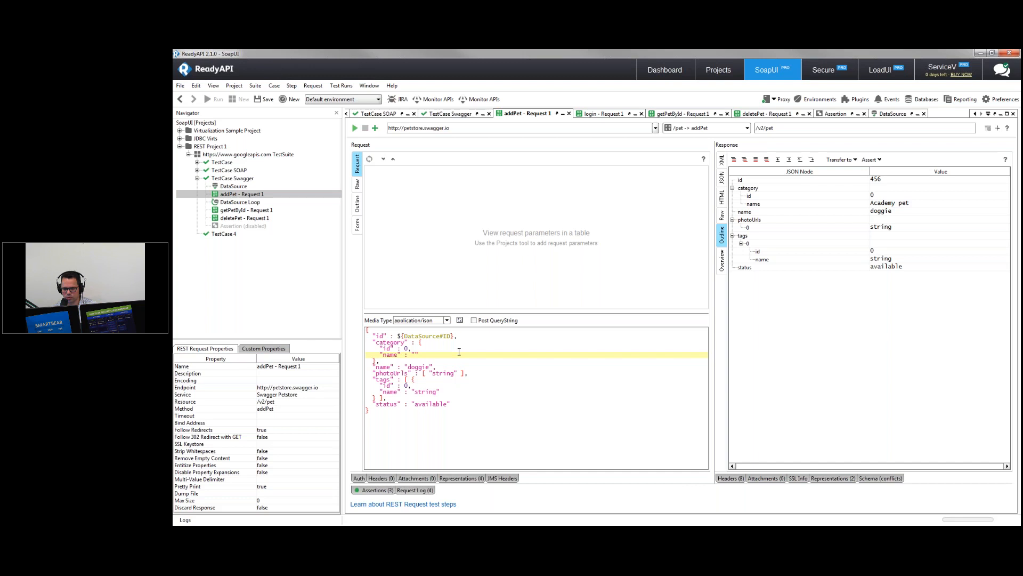
right_click(416, 354)
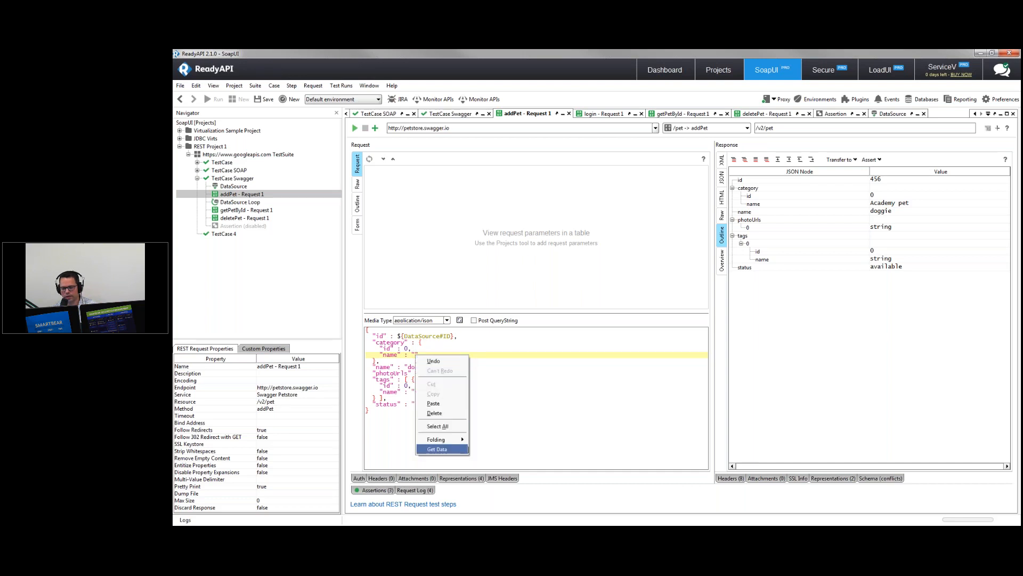
left_click(443, 453)
left_click(481, 265)
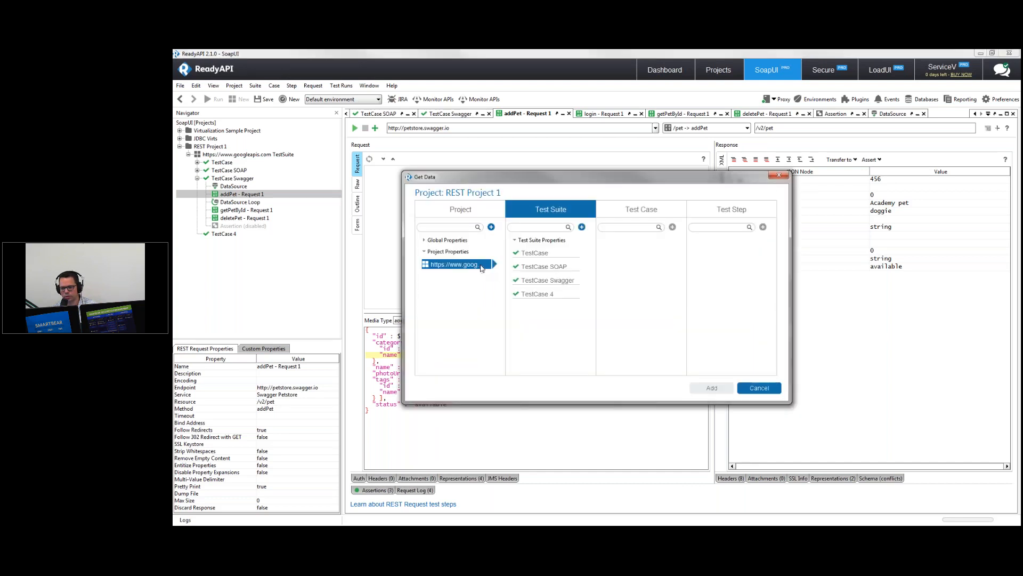
left_click(565, 281)
left_click(632, 254)
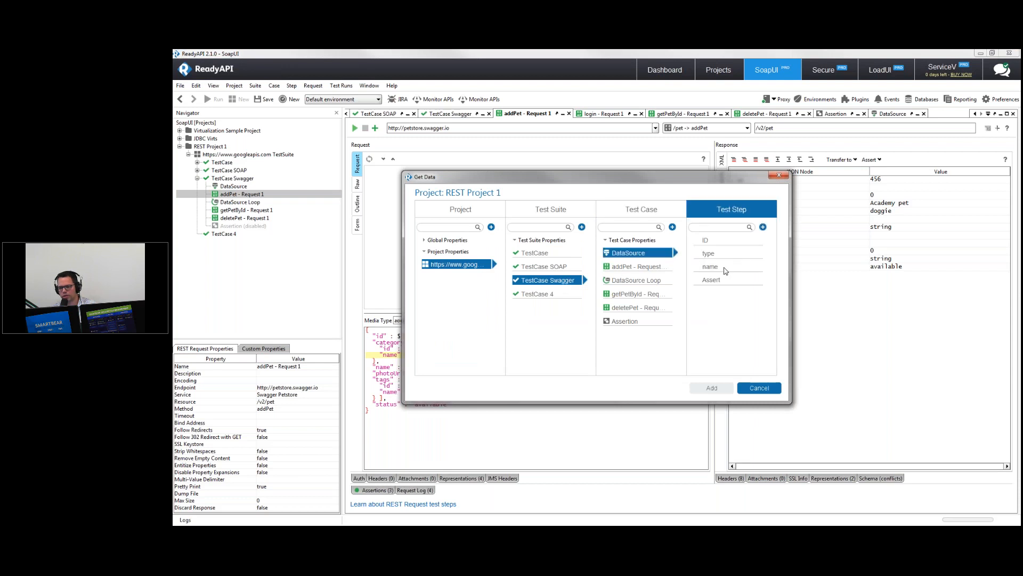
left_click(725, 266)
left_click(724, 390)
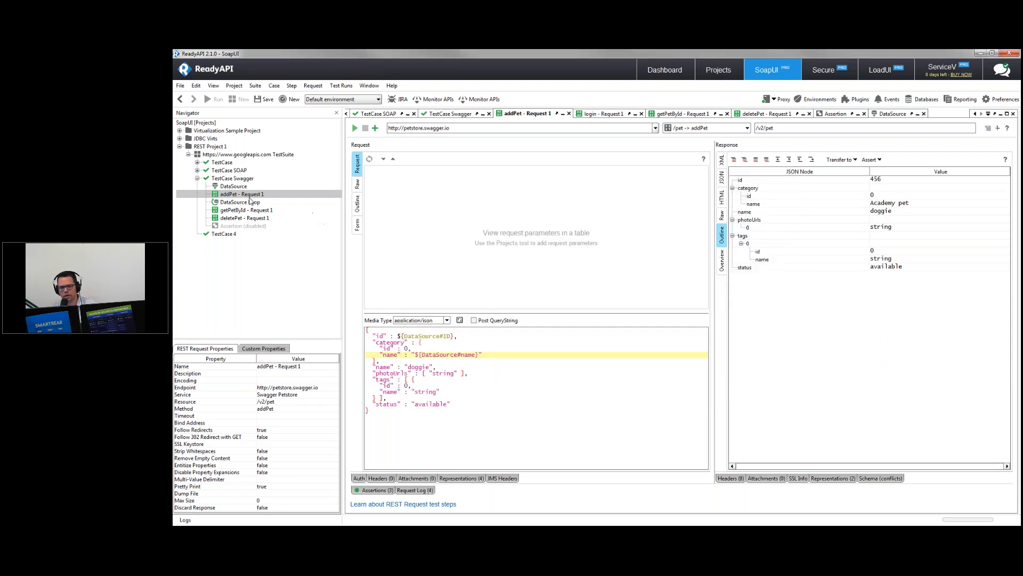
Open the DataSource step and compare the ID and Assert columns in its data log, especially for the Fish row.
double_click(235, 187)
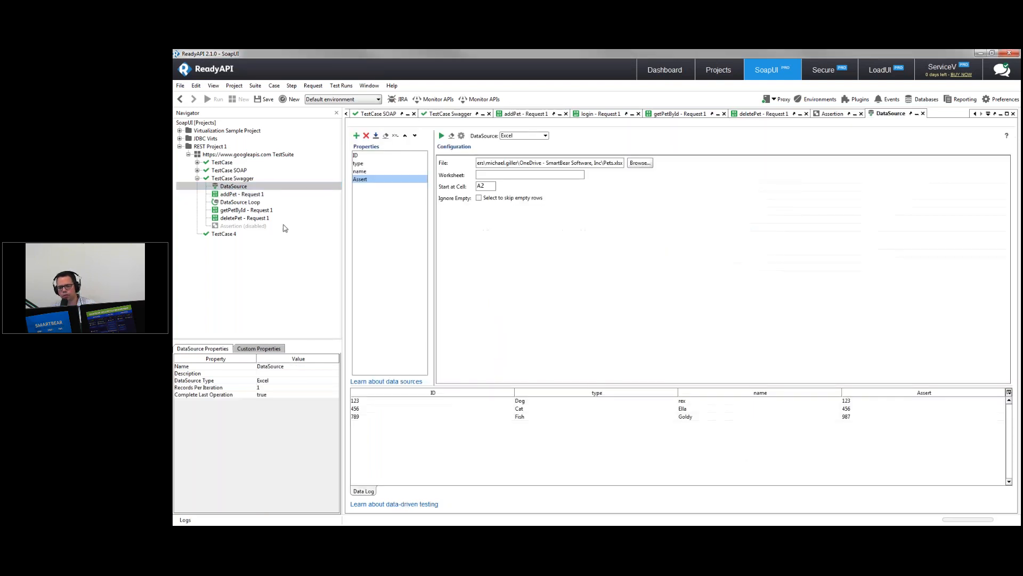
left_click(861, 403)
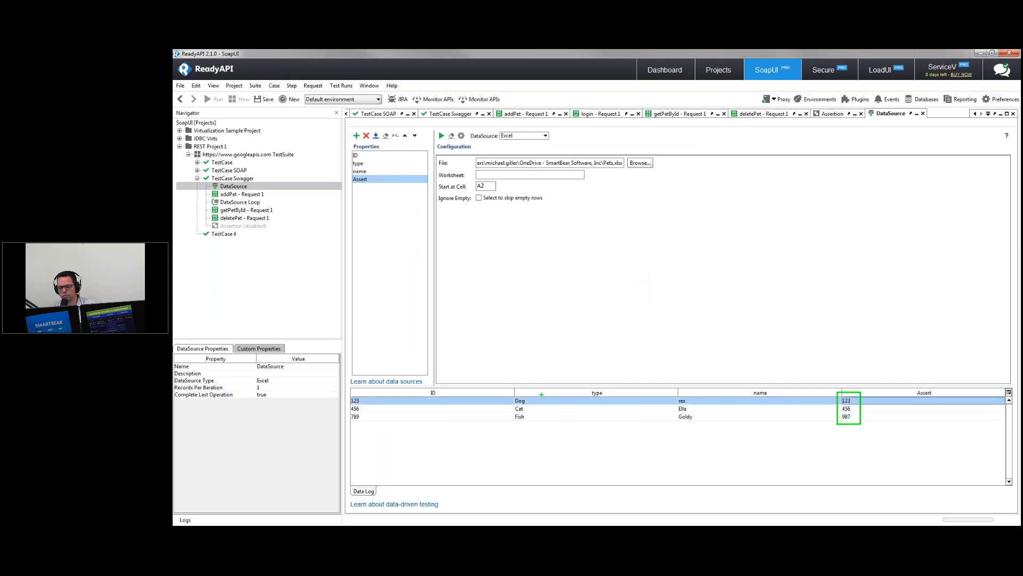
left_click_drag(344, 391, 376, 425)
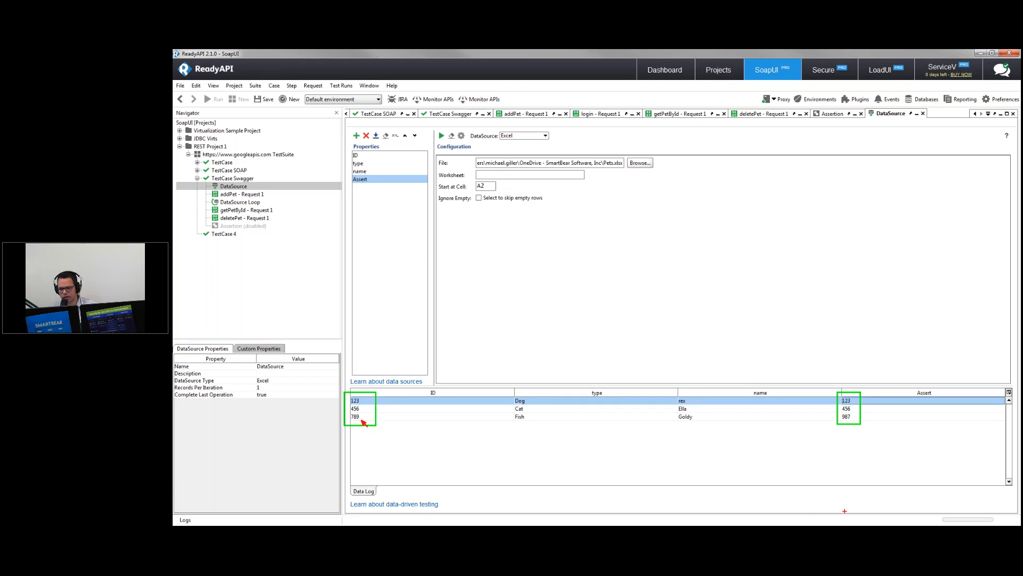
left_click(859, 421)
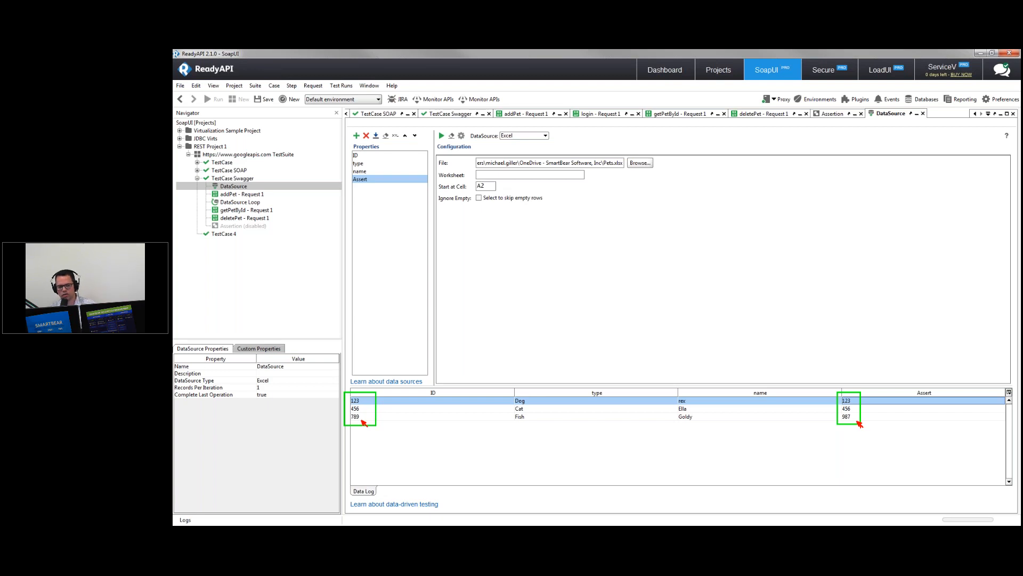
key("Escape")
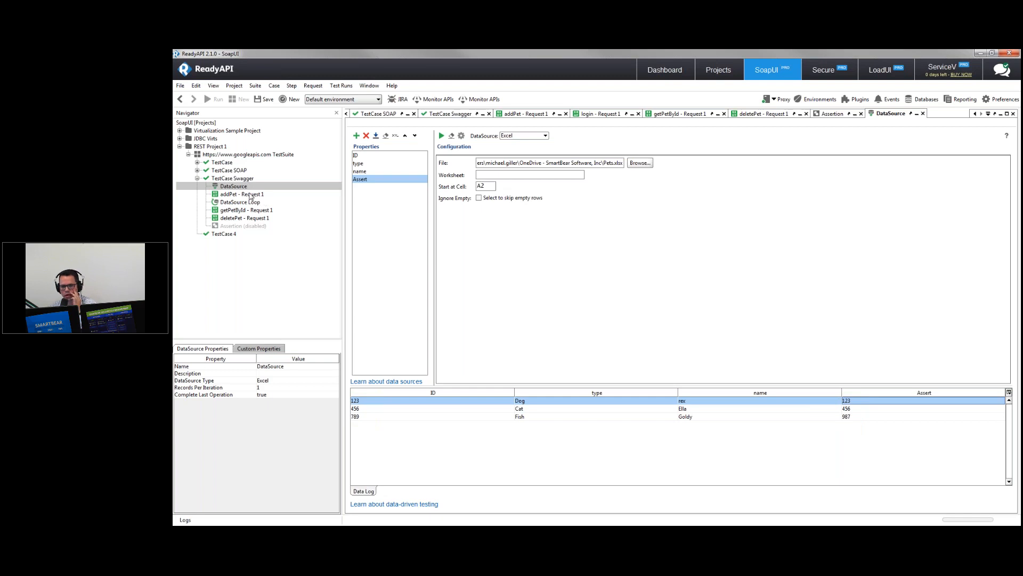
Add a content assertion on the id node of the addPet response, with the DataSource step's Assert property as the expected result.
double_click(249, 194)
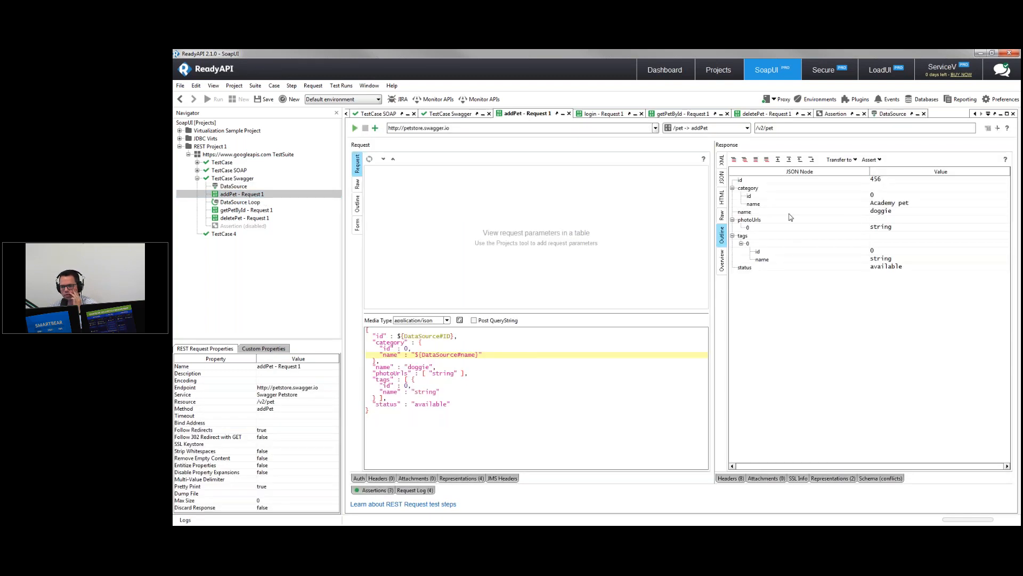
right_click(787, 181)
mouse_move(832, 198)
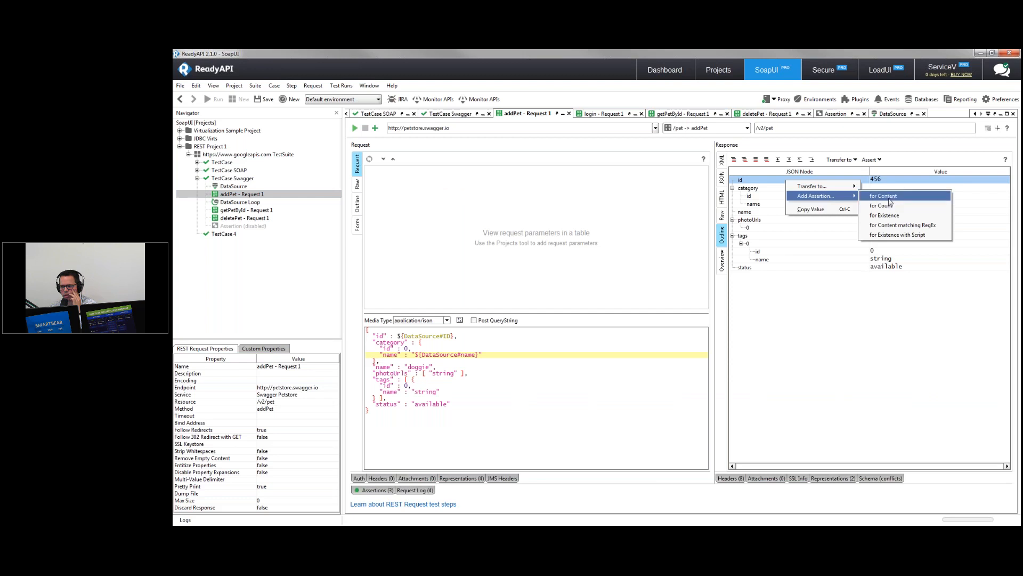
left_click(883, 196)
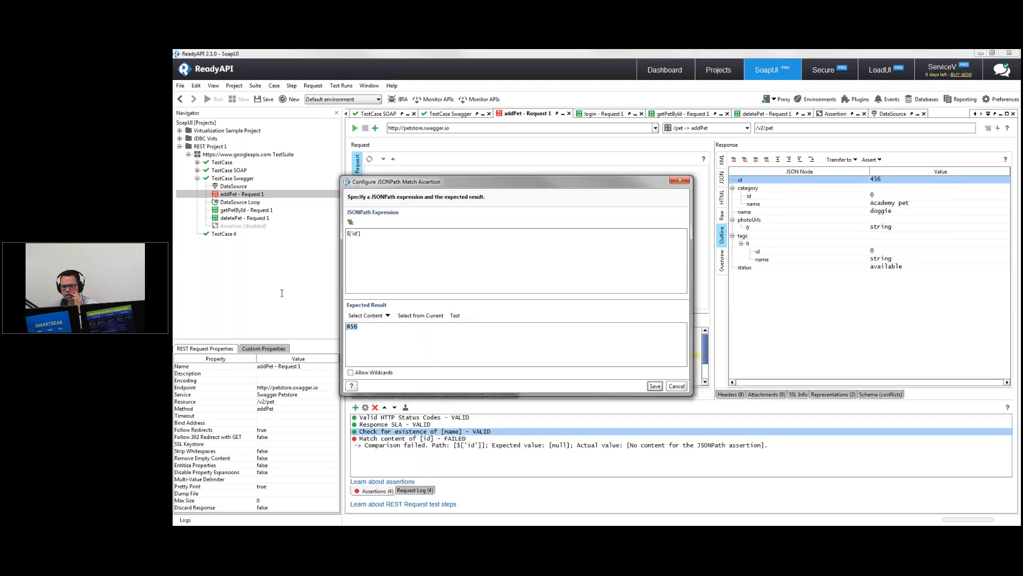
left_click(375, 315)
mouse_move(522, 321)
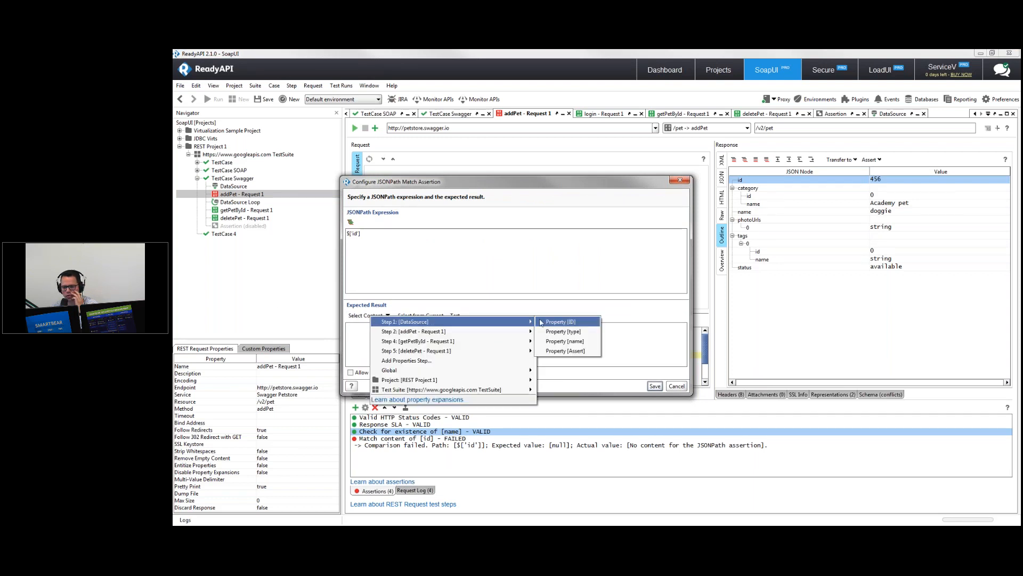
left_click(577, 351)
left_click(655, 386)
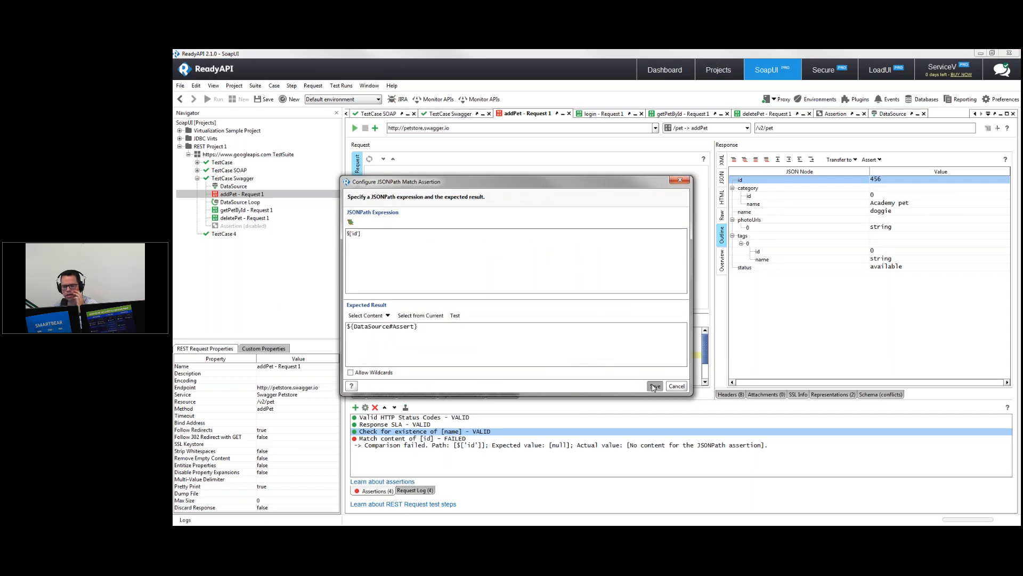
In TestCase Swagger, check the DataSource Loop's source and target steps and move the loop directly below the deletePet request.
double_click(239, 180)
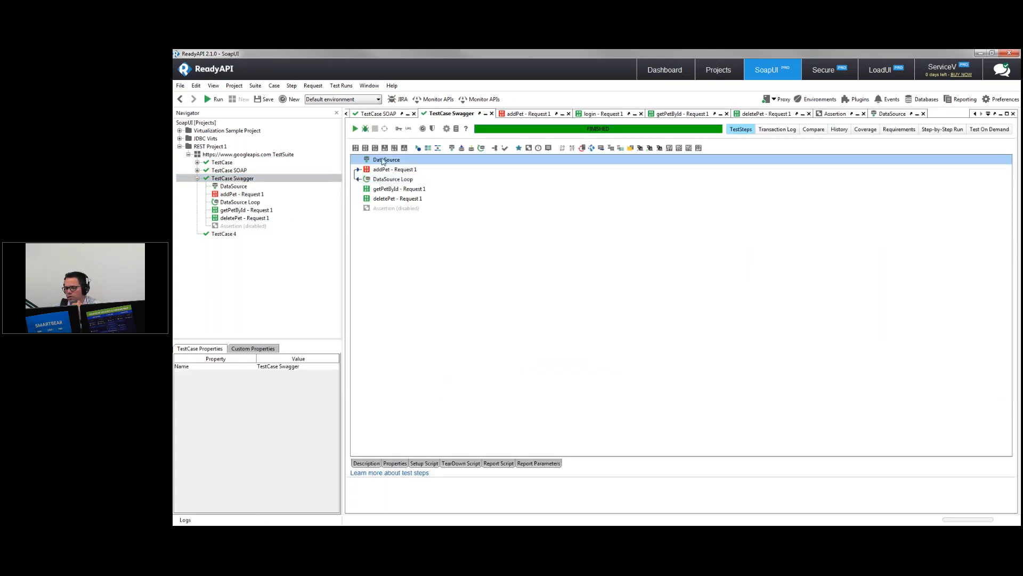
left_click(391, 171)
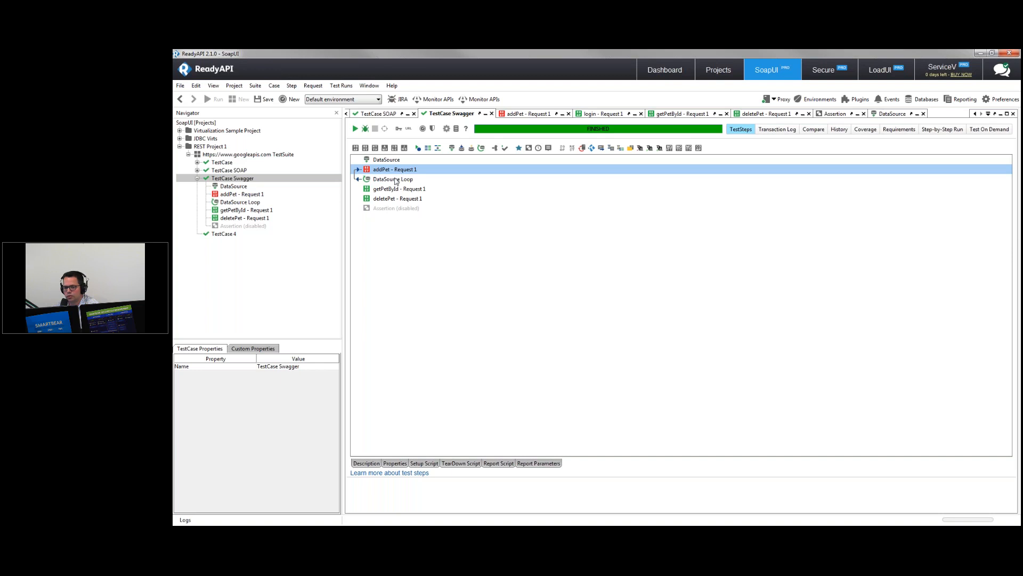
left_click(396, 182)
double_click(396, 182)
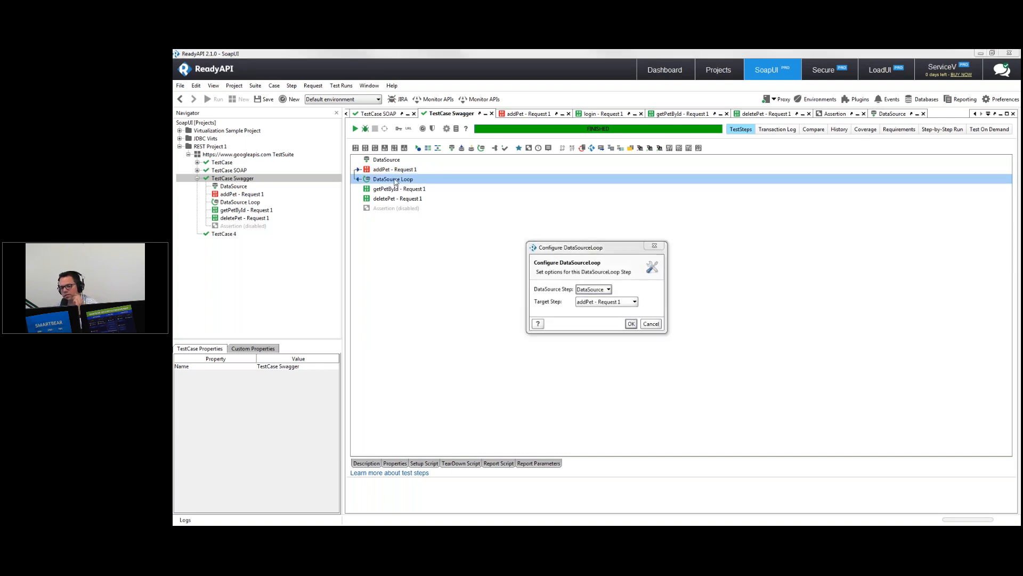
left_click(631, 324)
left_click_drag(406, 182, 419, 203)
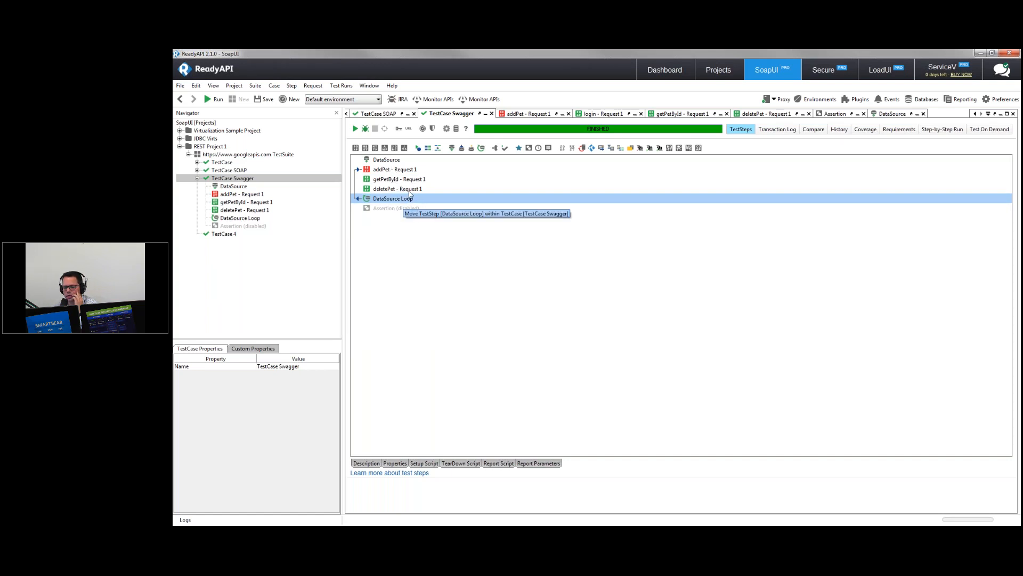
Run TestCase Swagger and check the messages of the last addPet entry in the transaction log, then return to the log list.
left_click(775, 129)
left_click(356, 129)
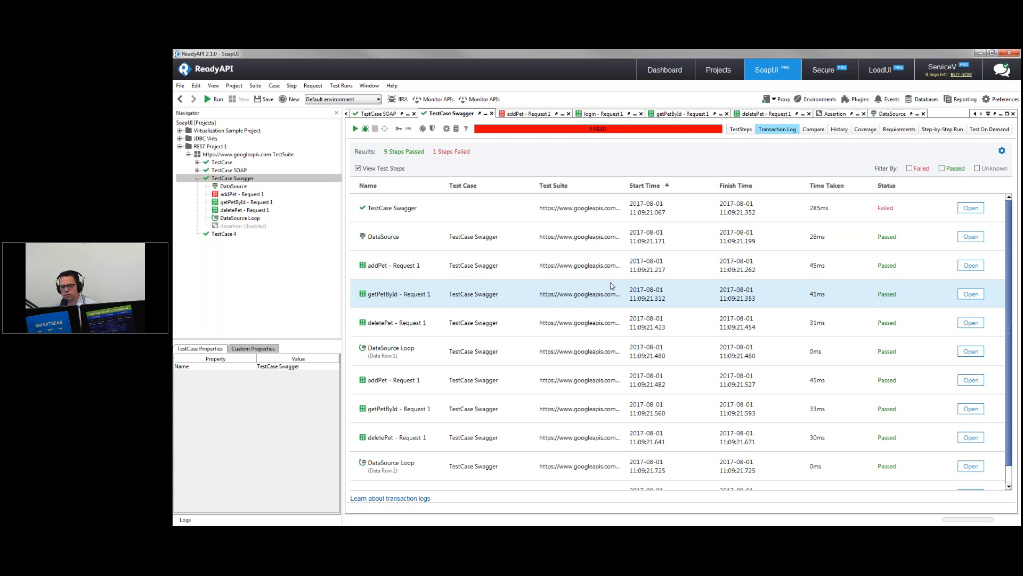
scroll(614, 287, "down", 1)
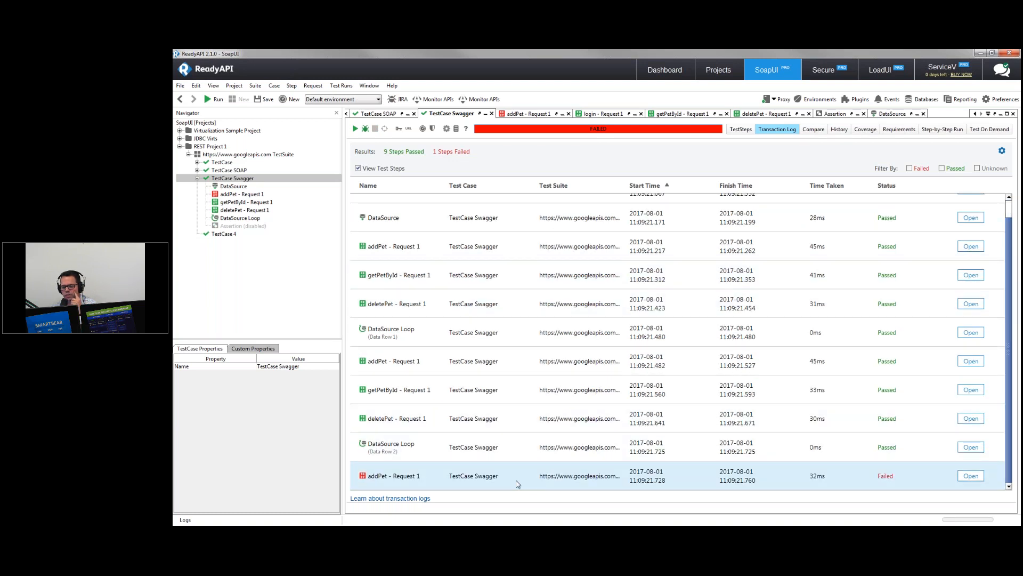
left_click(966, 476)
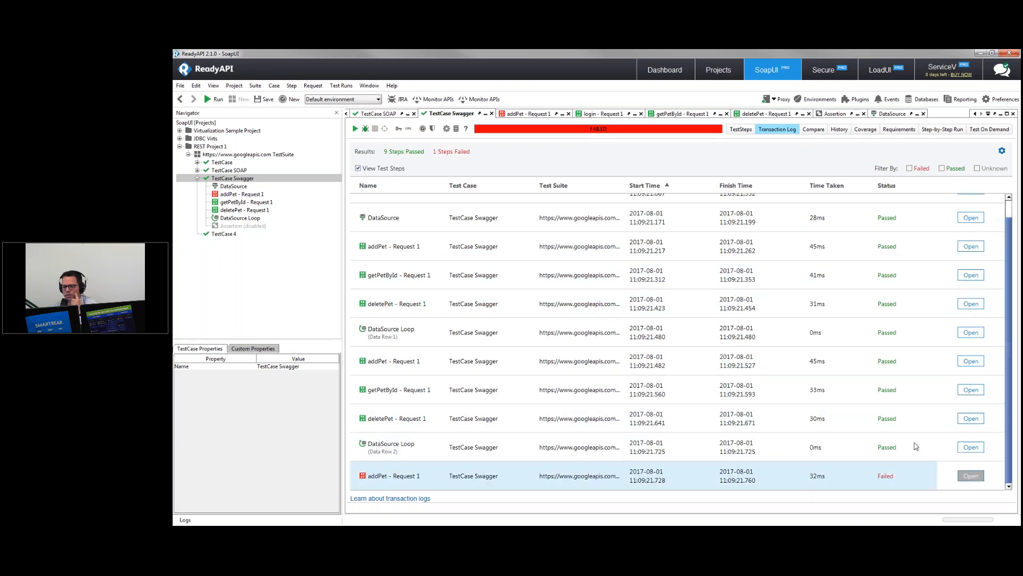
left_click(418, 191)
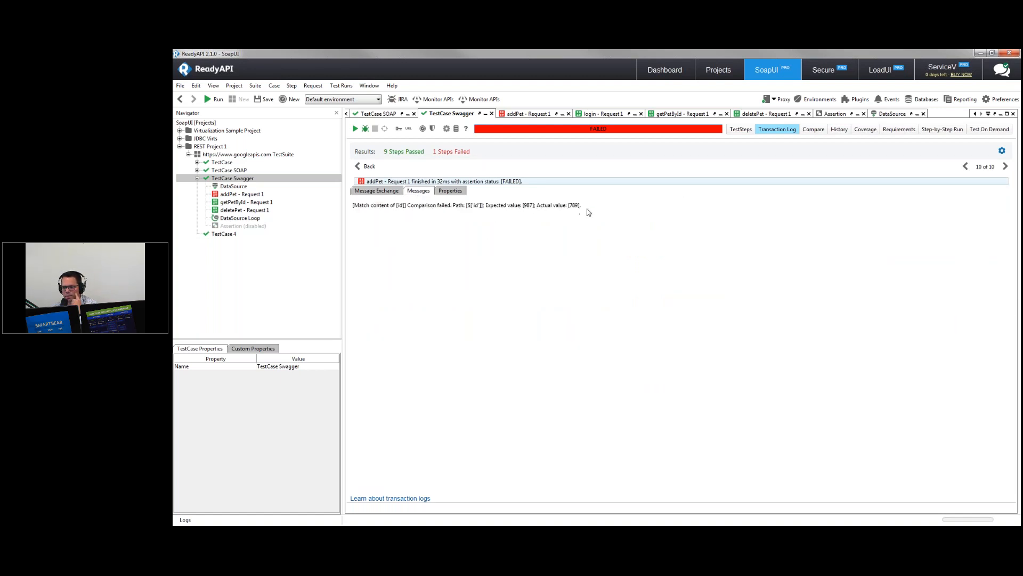
left_click(379, 166)
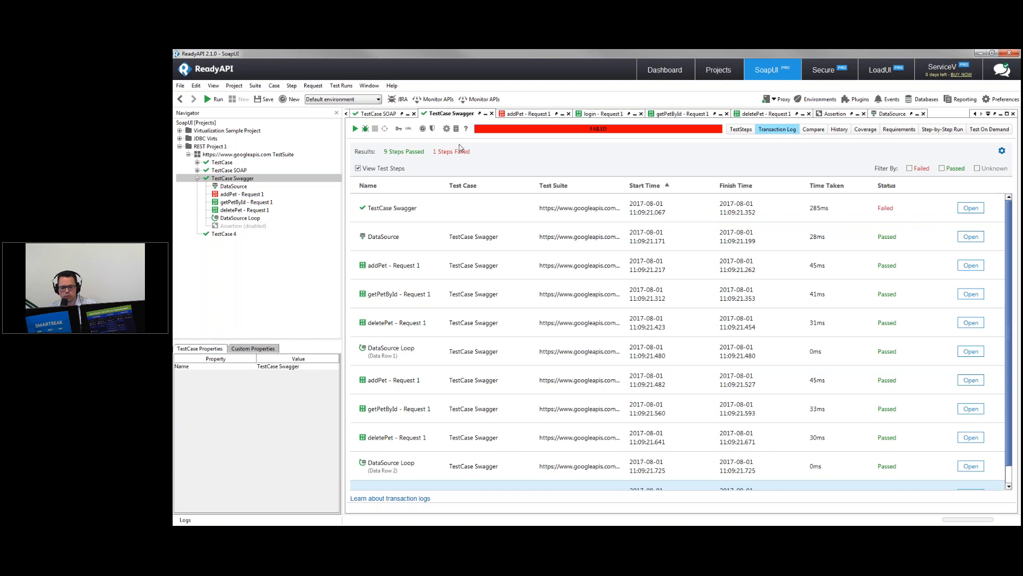
Create a TestCase Report for TestCase Swagger with project overview, latest results and detailed error information included.
left_click_drag(449, 138, 461, 121)
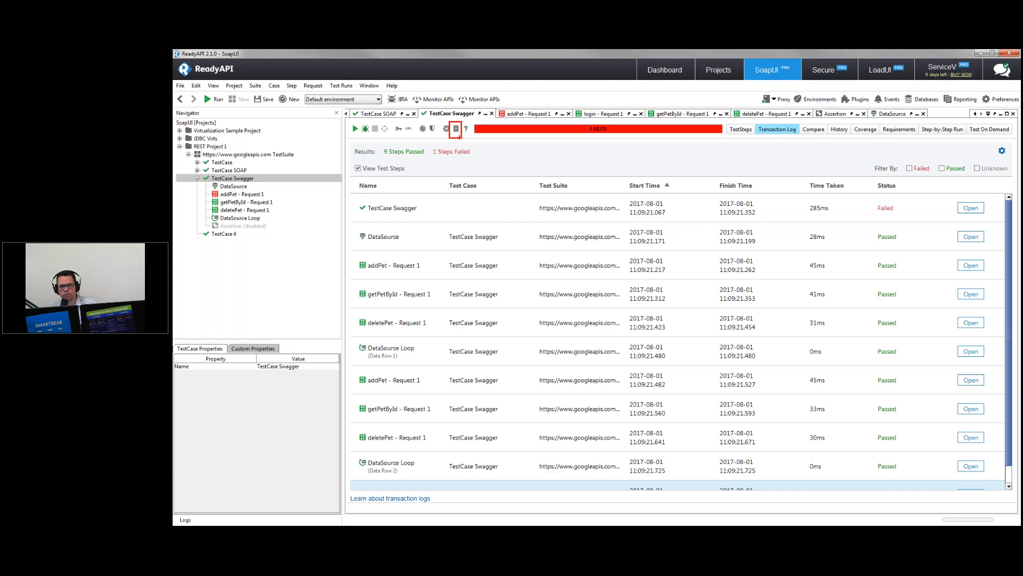
left_click(457, 129)
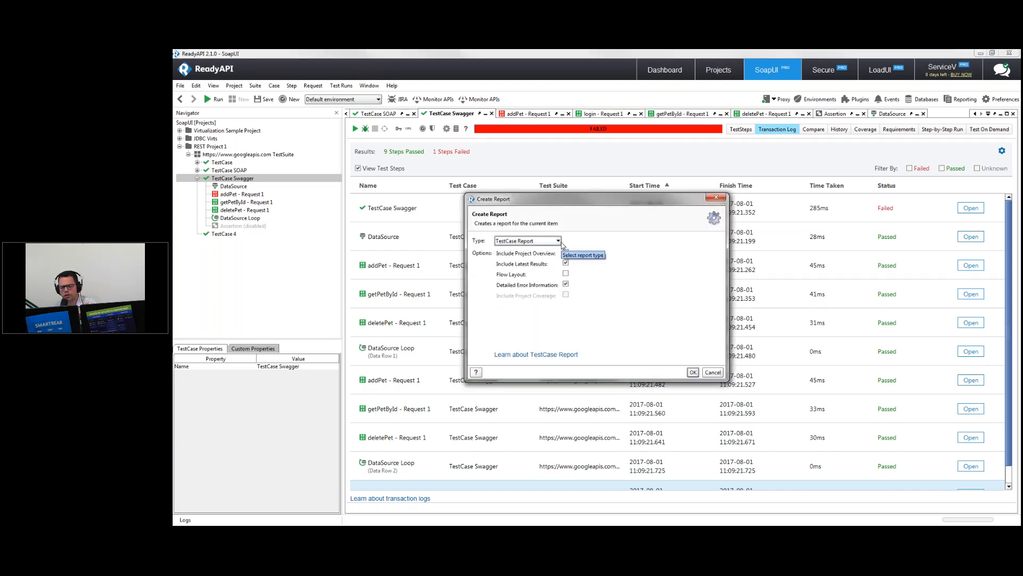
left_click(558, 242)
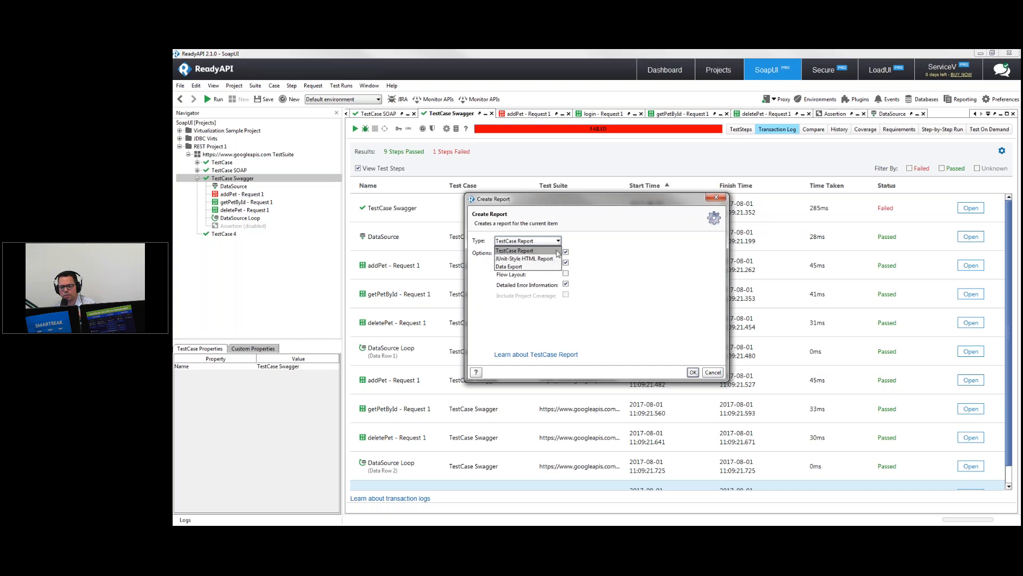
left_click(557, 250)
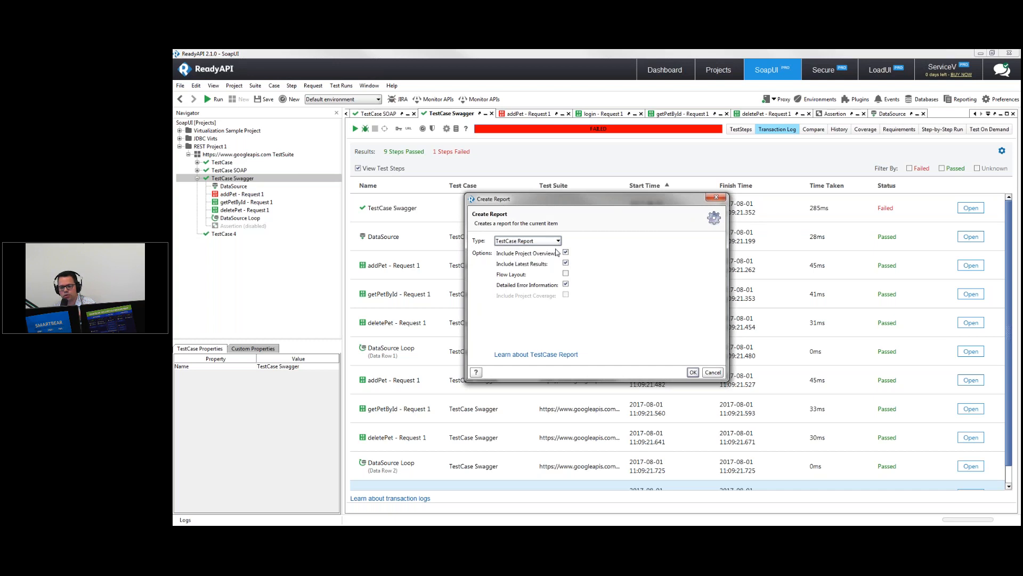
left_click(693, 372)
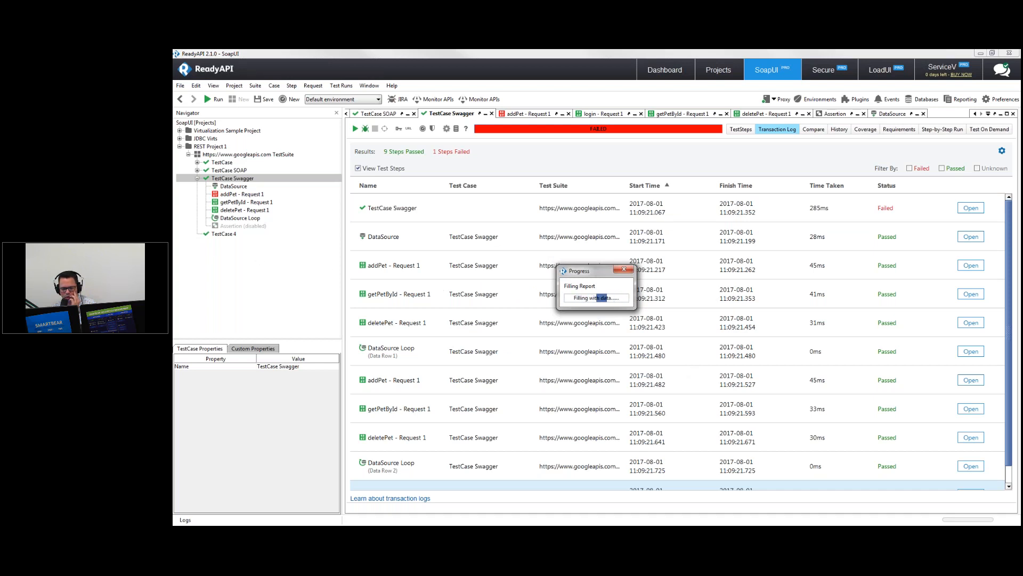
Page through the generated report to read the test step list and the addPet request and response details, and close it.
left_click(340, 68)
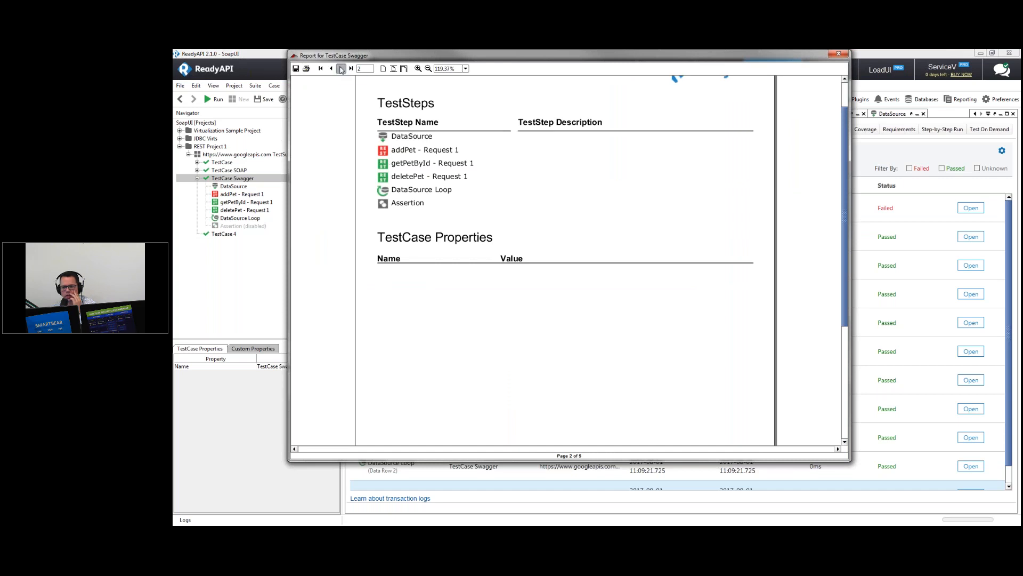
left_click(340, 68)
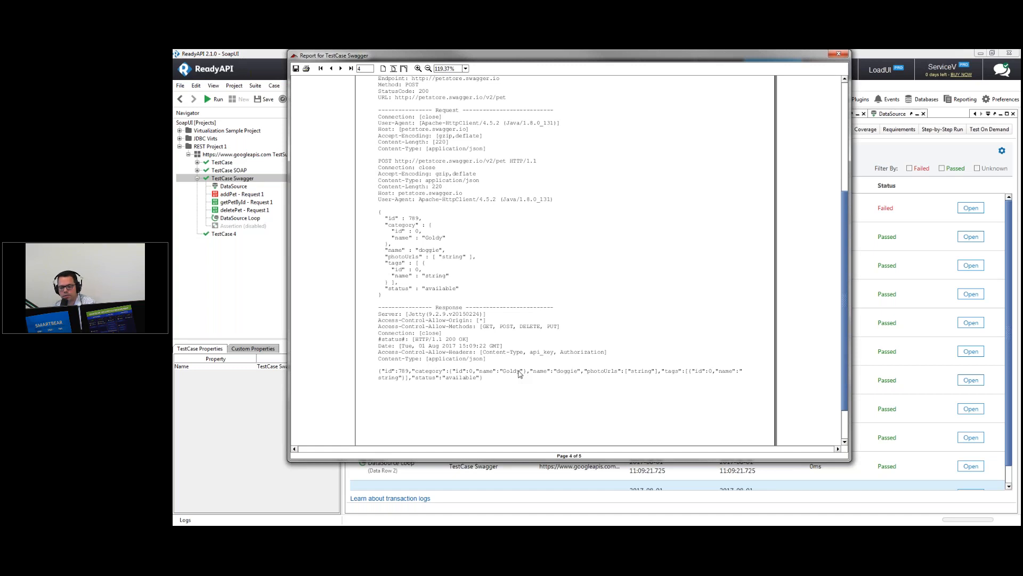
left_click(835, 53)
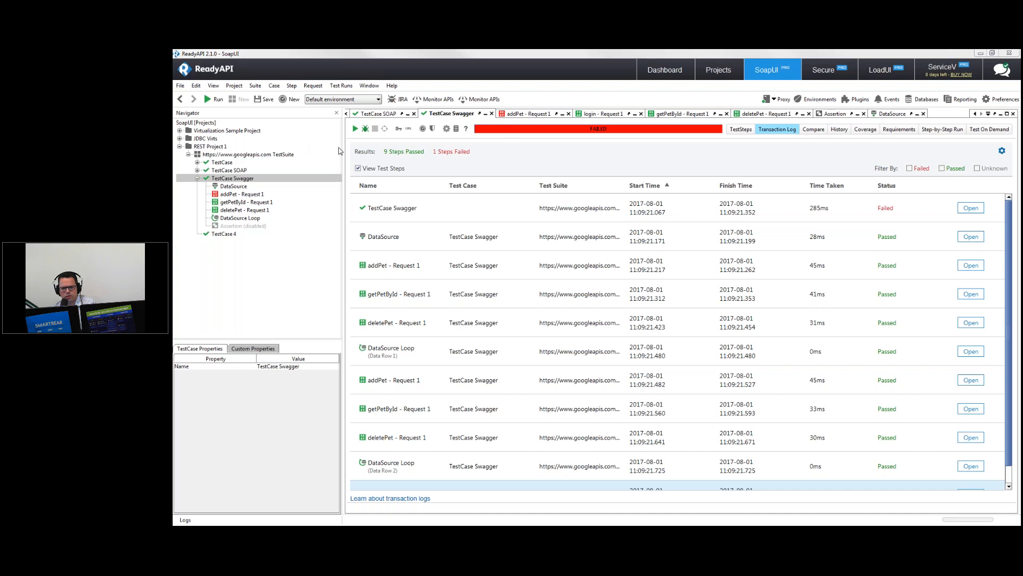
Open the addPet request and examine the DataSource ID reference in its JSON body.
left_click(254, 194)
double_click(254, 194)
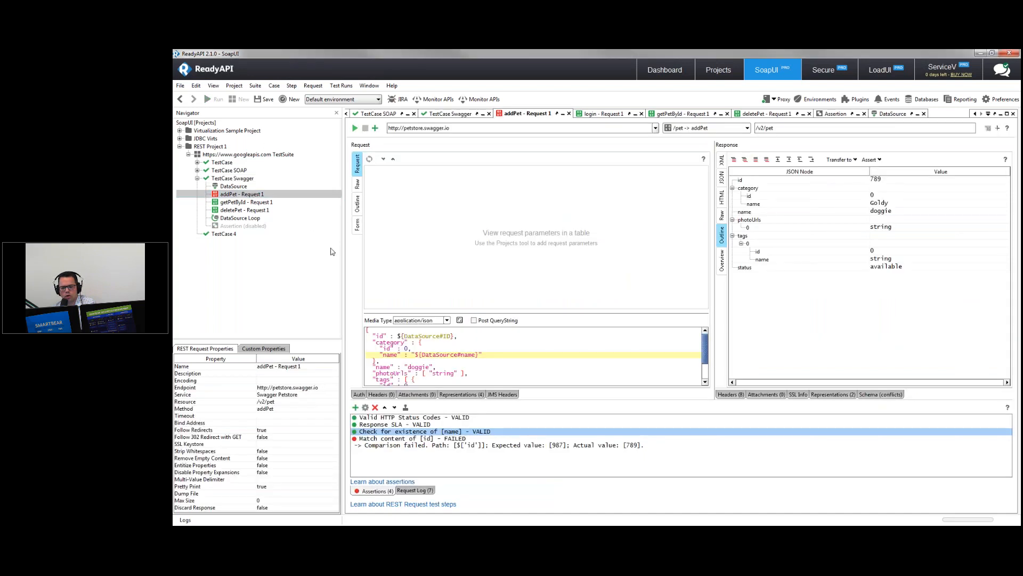
right_click(422, 333)
left_click_drag(414, 335, 454, 336)
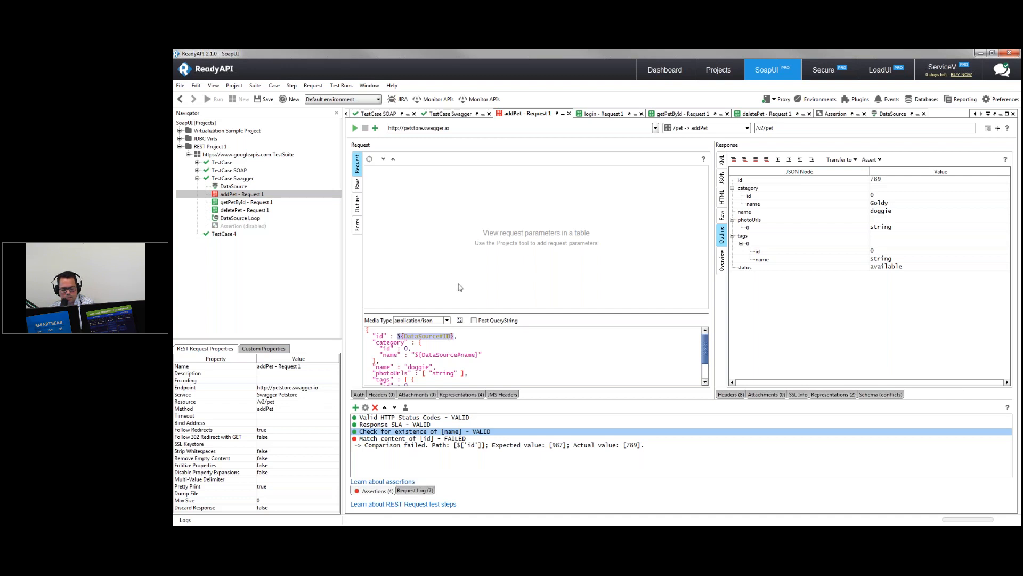
Open the DataSource step, switch its type to Data Connection and check the available connection choices.
double_click(243, 186)
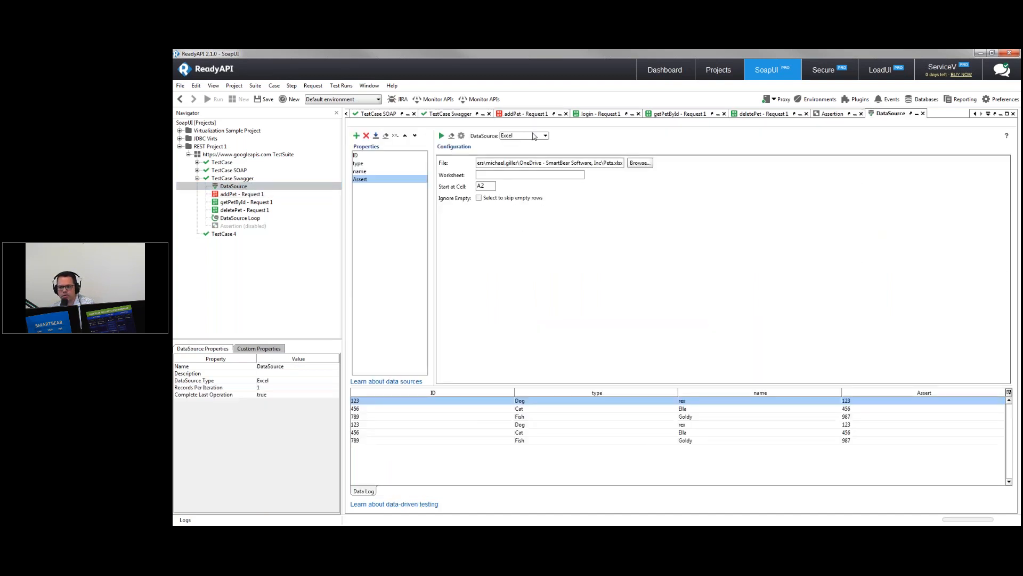
left_click(534, 137)
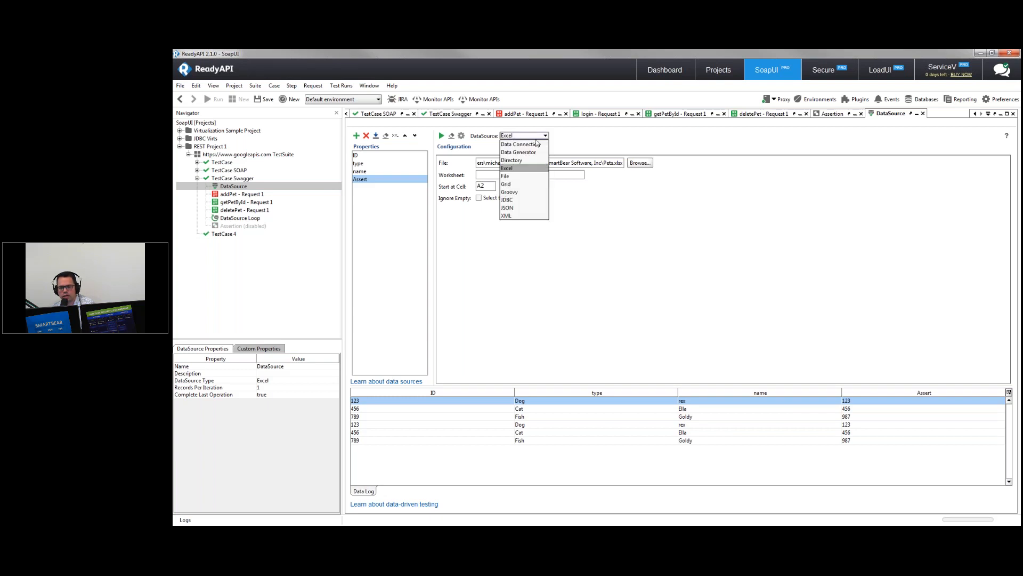
left_click(537, 144)
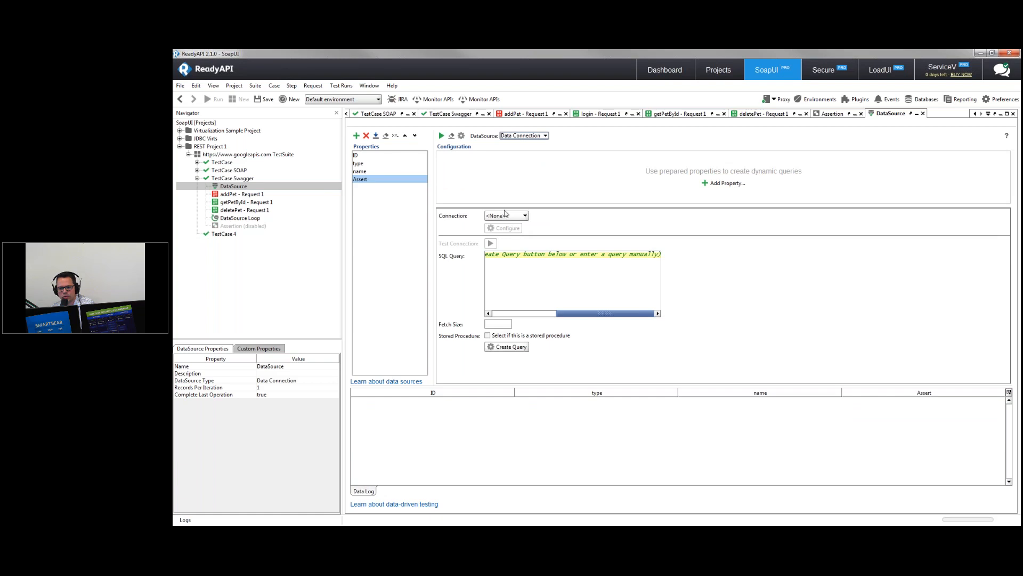
left_click(506, 215)
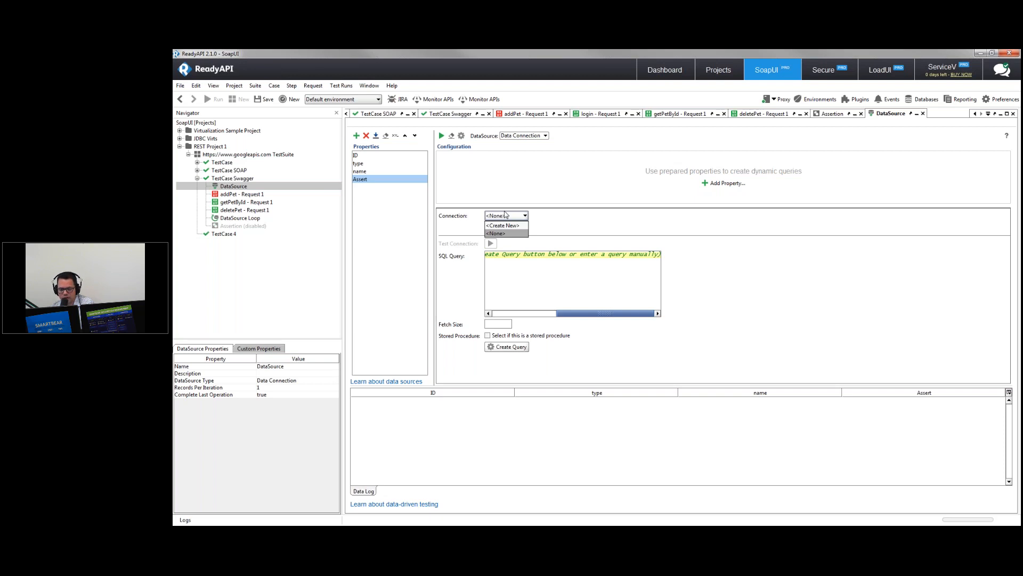
Below the comment in the DataSource's SQL query, enter "select col1, col2 from table1" over two lines.
left_click(520, 298)
key("Return")
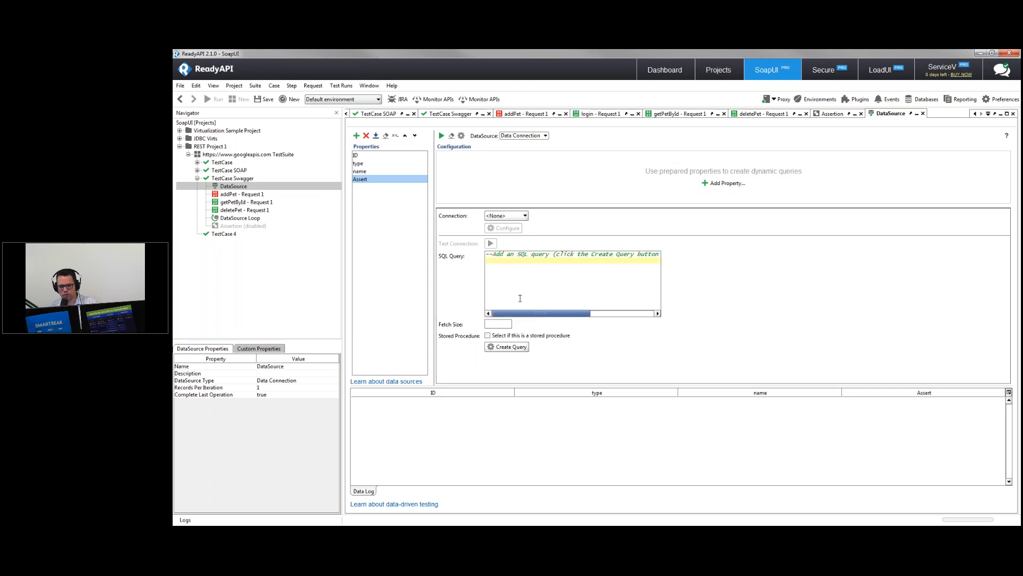
type("selec")
type("t coll")
type(", col2")
key("Return")
type("from table1")
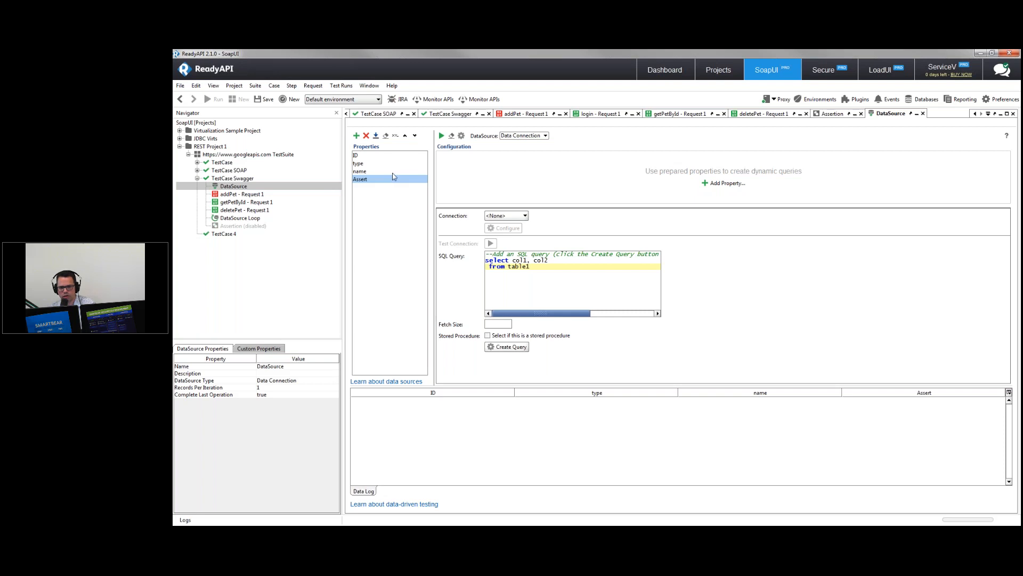
Switch the DataSource type back to Excel.
left_click(525, 135)
left_click(525, 169)
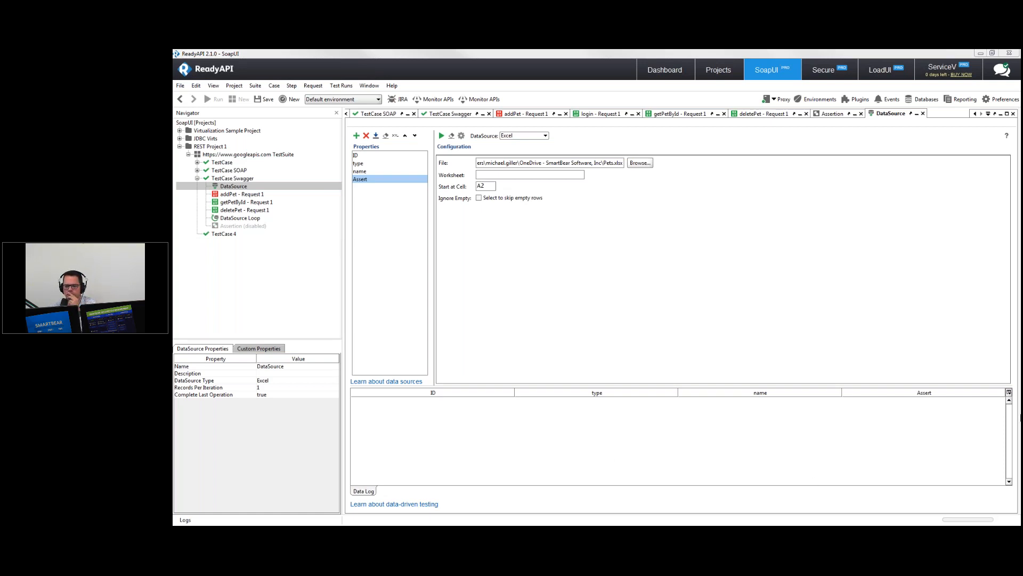
left_click(702, 344)
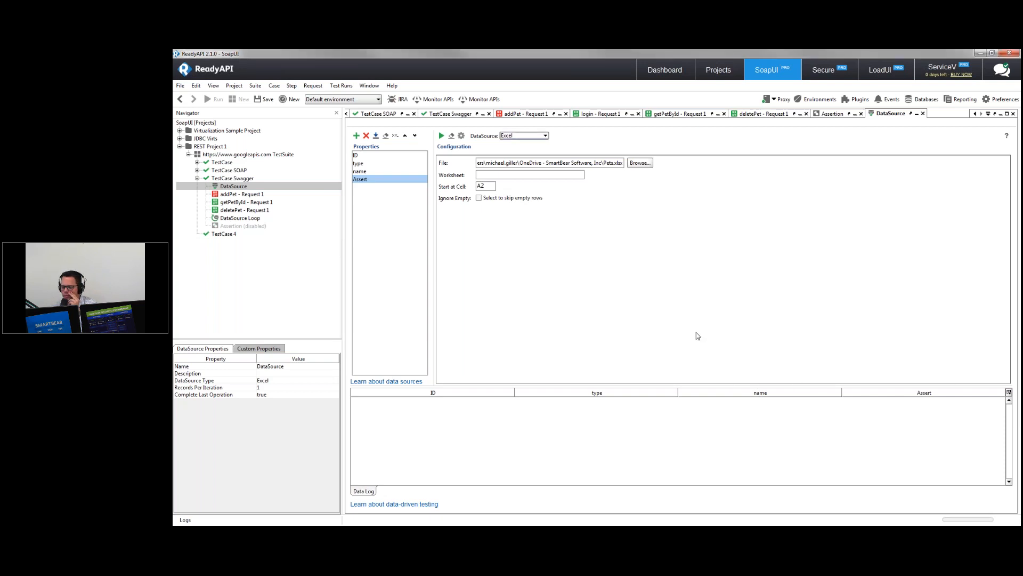
Minimize ReadyAPI, close the Pets.xlsx workbook and show the SoapUI NG Pro 201 Agenda slide in the slideshow.
left_click(979, 53)
left_click(732, 208)
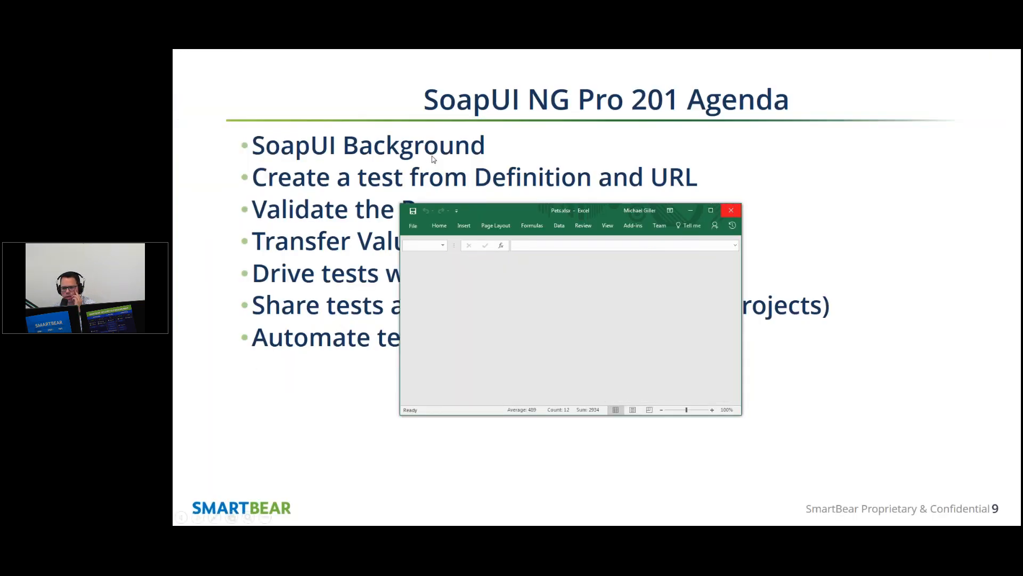
left_click(516, 163)
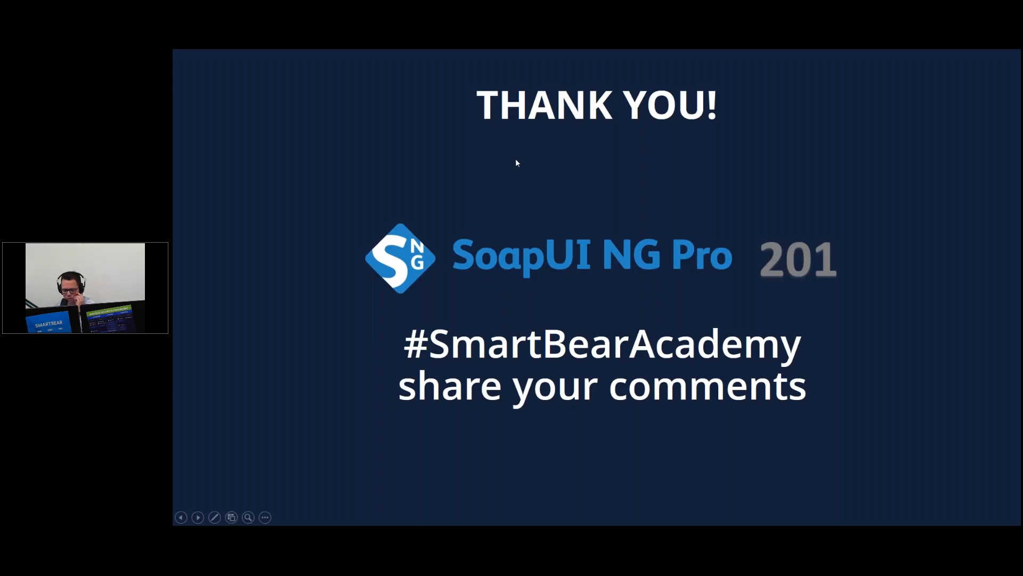
key("Left")
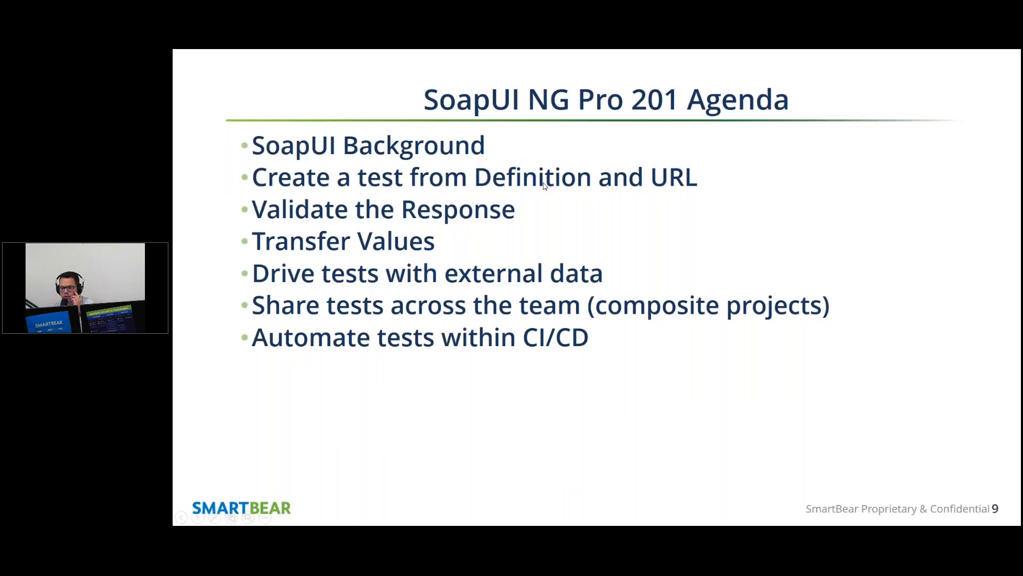
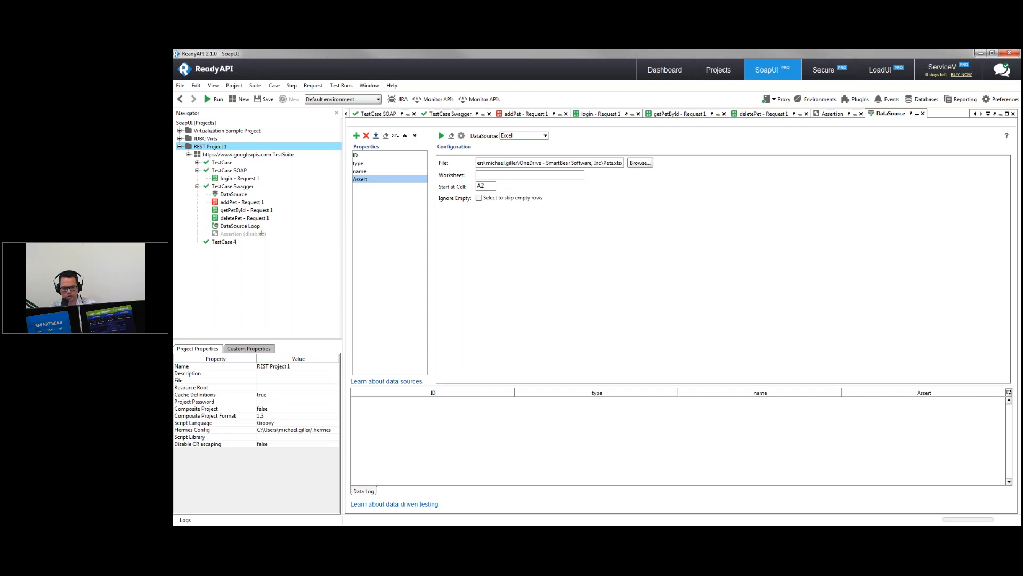
Set the Composite Project property of REST Project 1 to true.
mouse_move(277, 413)
left_mouse_down()
mouse_move(221, 388)
mouse_move(185, 388)
mouse_move(173, 401)
left_mouse_up()
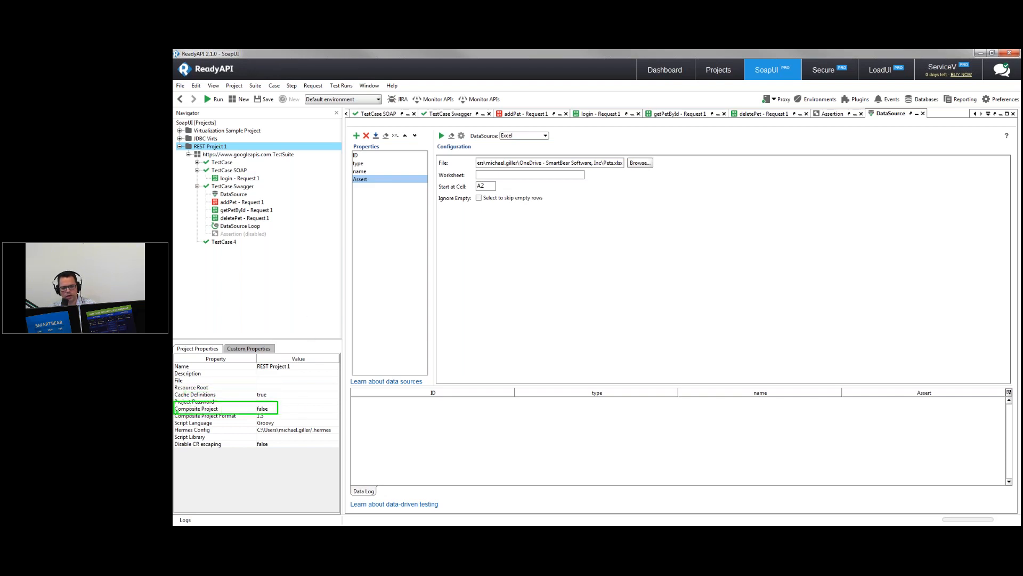
key("Escape")
left_click(280, 409)
left_click(281, 417)
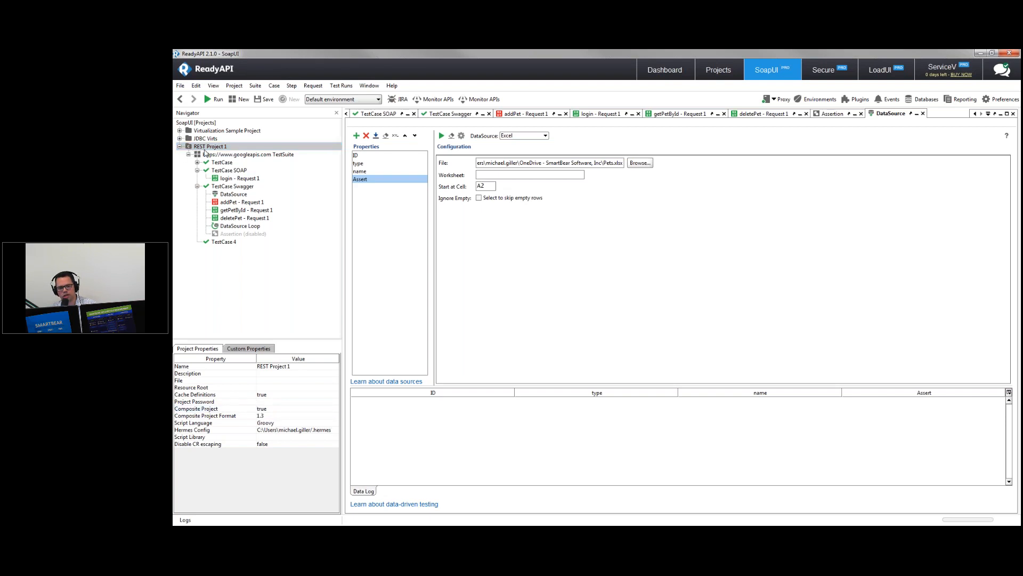
Save REST Project 1 under the file name REST-Project-1-readyapi-project in My Documents.
right_click(205, 149)
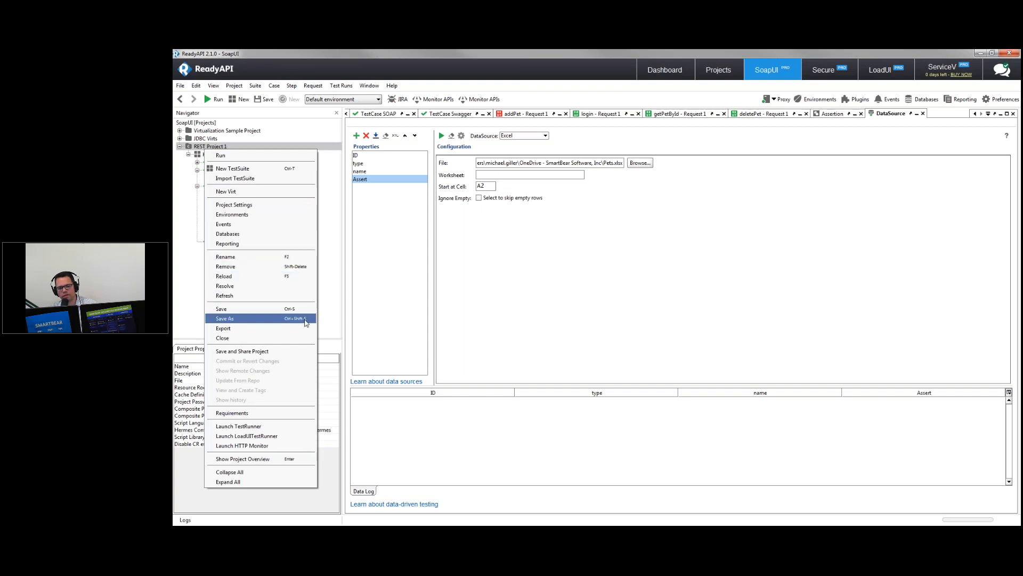
left_click(314, 320)
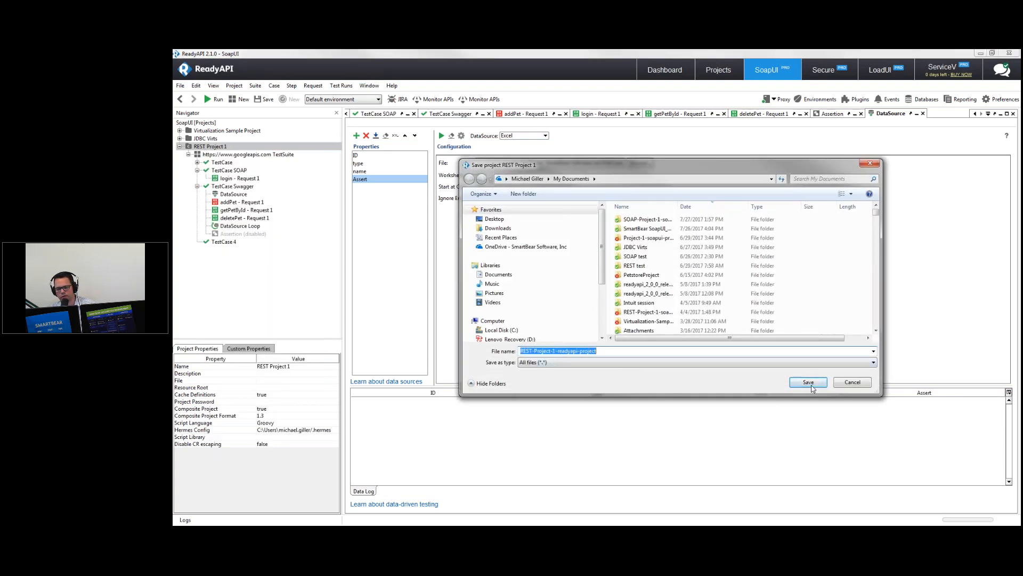
left_click(813, 383)
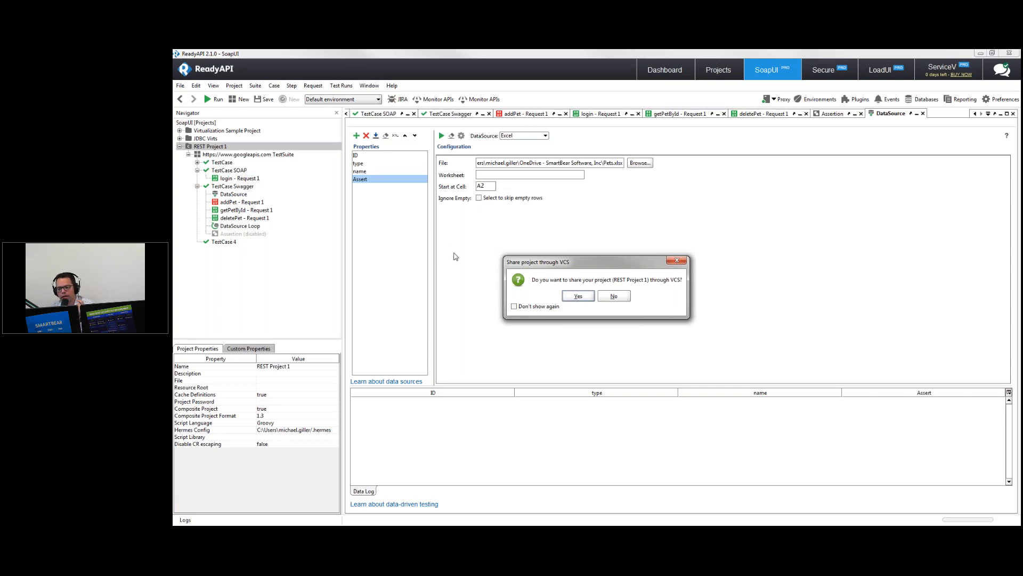
Agree to share REST Project 1 through VCS, review the Git connection settings and cancel the sharing.
left_click(578, 299)
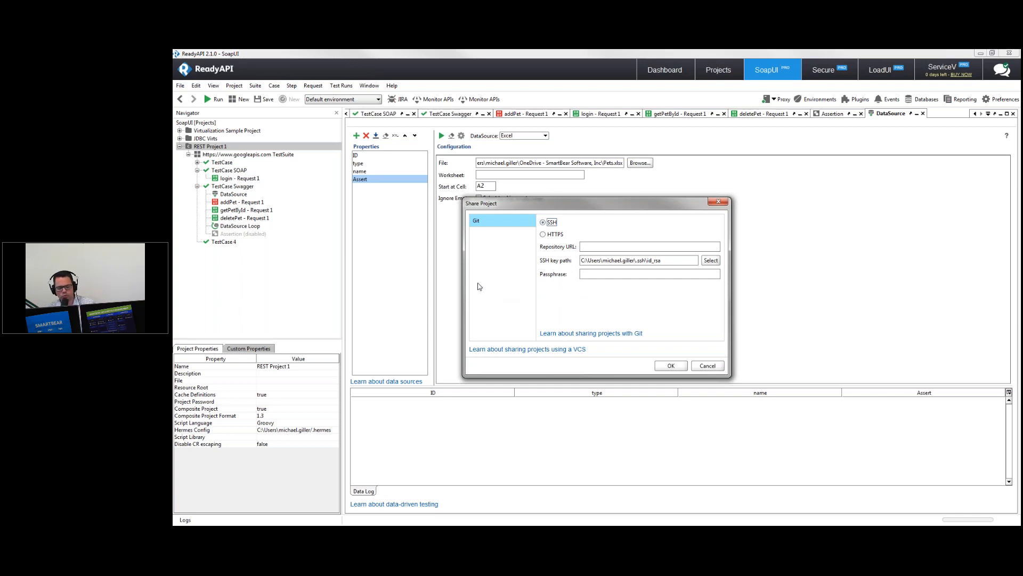
left_click_drag(290, 238, 184, 177)
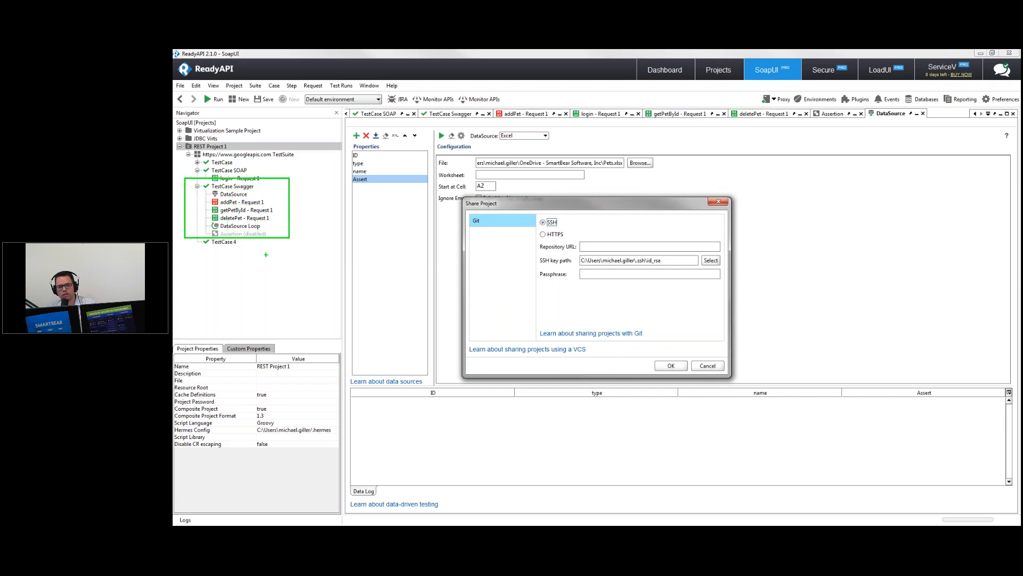
left_click_drag(244, 246, 263, 260)
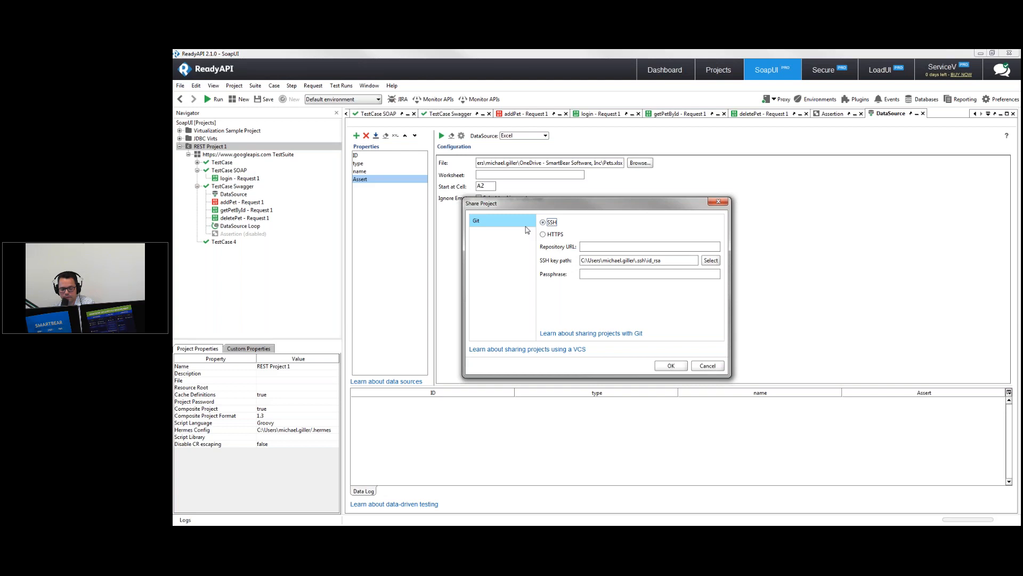
left_click(714, 365)
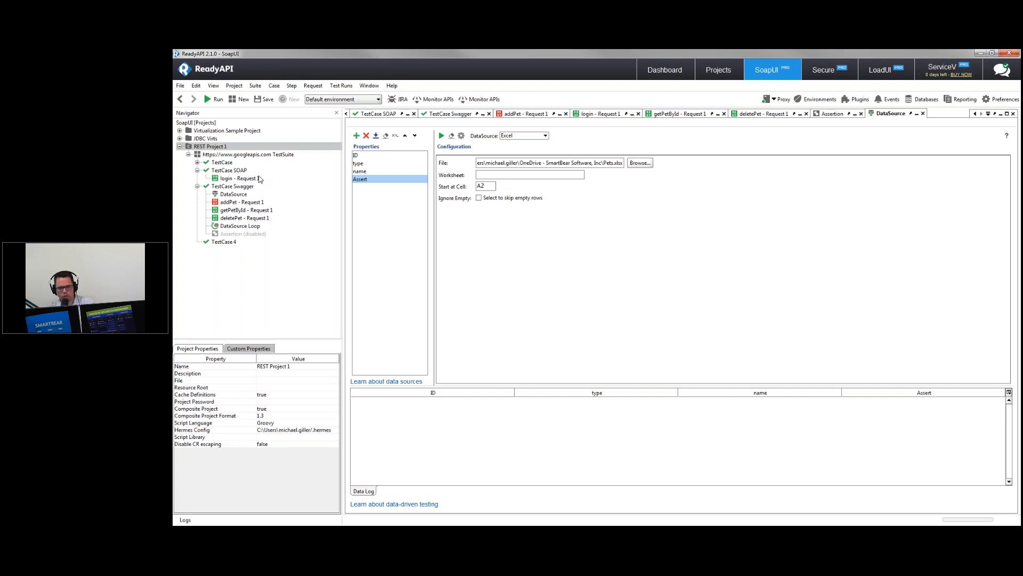
Run the whole REST Project 1, cancel the Project Report creation and show the project's transaction log.
double_click(243, 147)
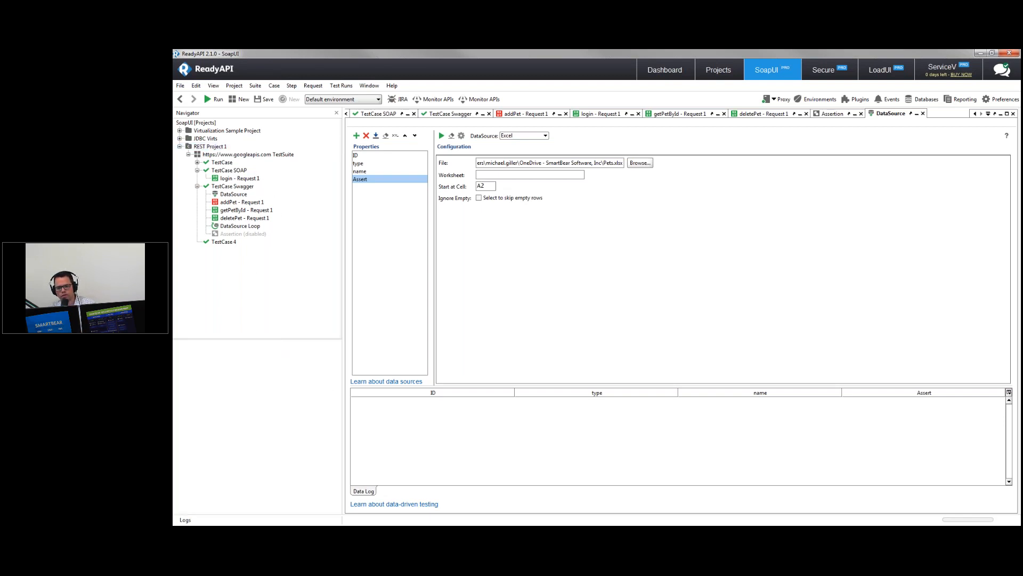
left_click(355, 129)
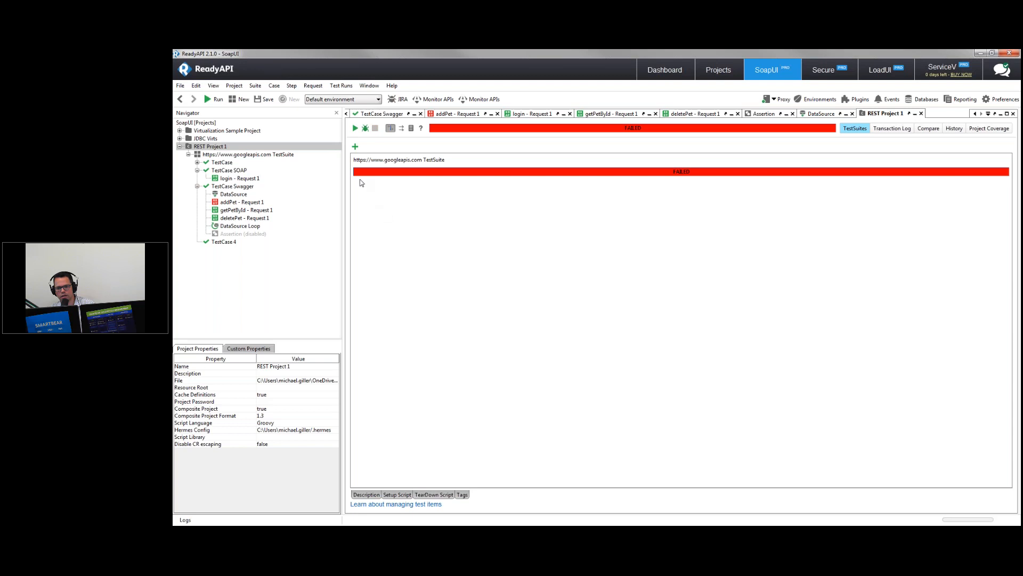
left_click(412, 129)
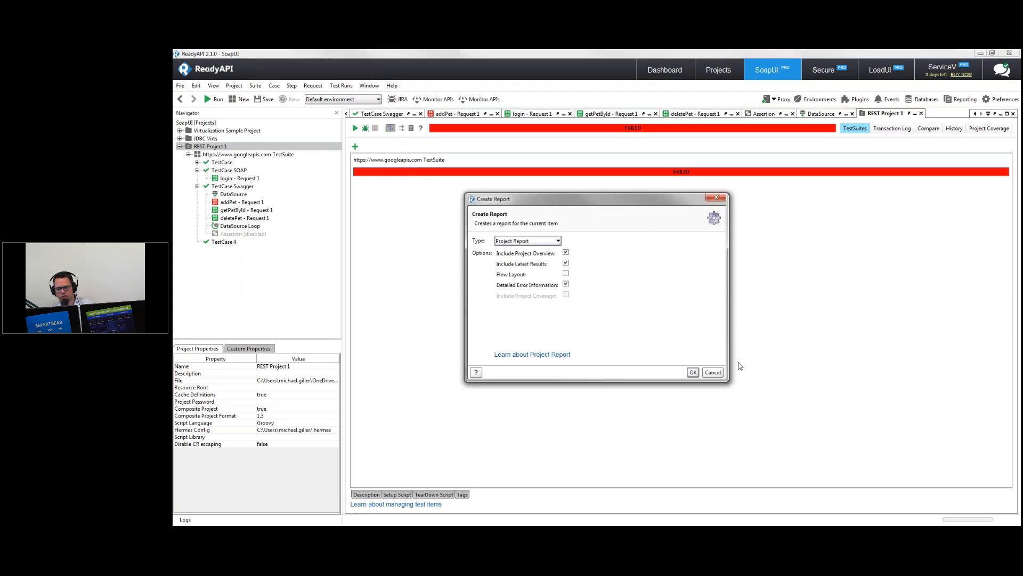
left_click(713, 372)
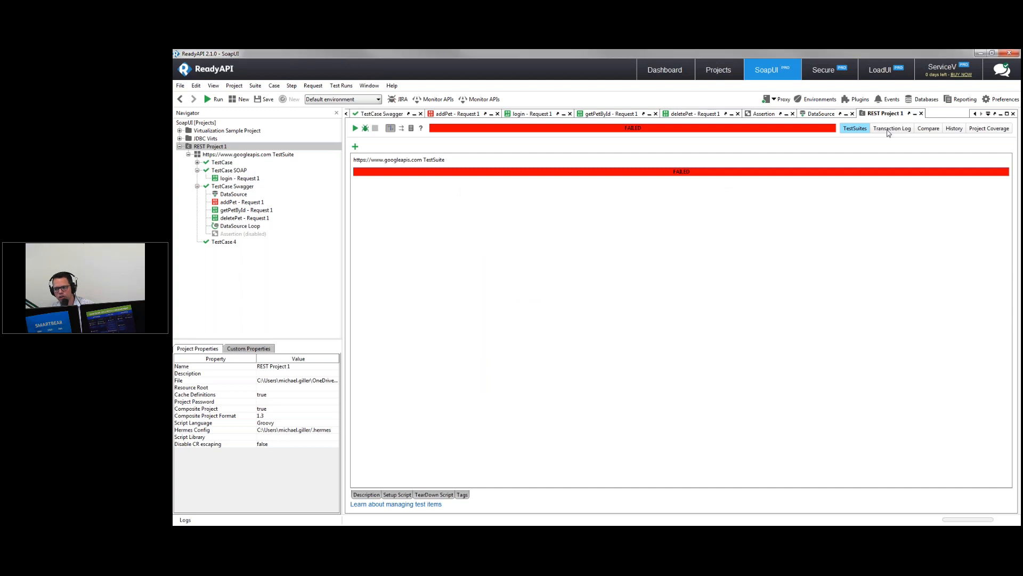
left_click(887, 129)
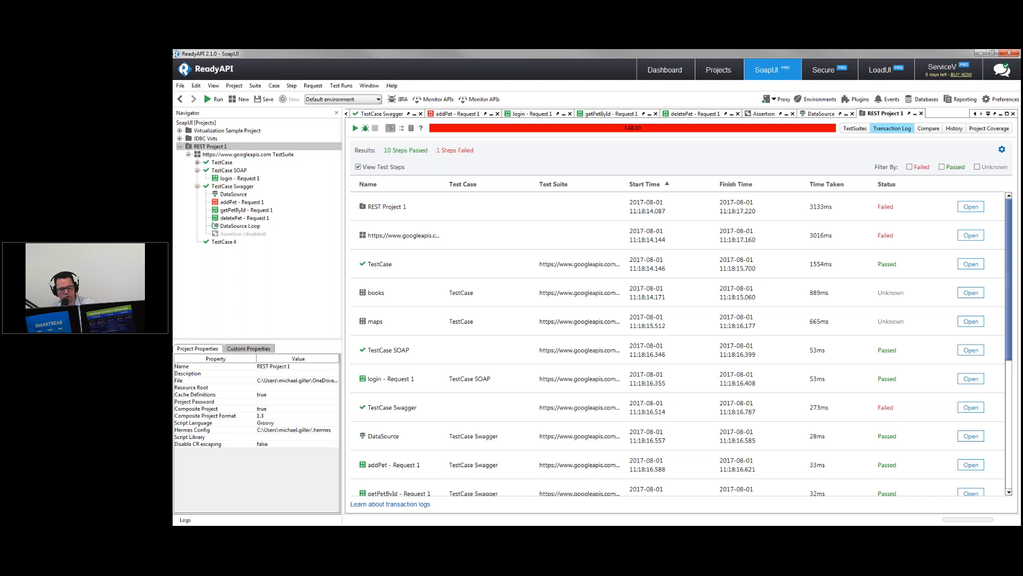
Switch to Windows Explorer and open the SmartBear folder in Program Files on drive C.
key("super+d")
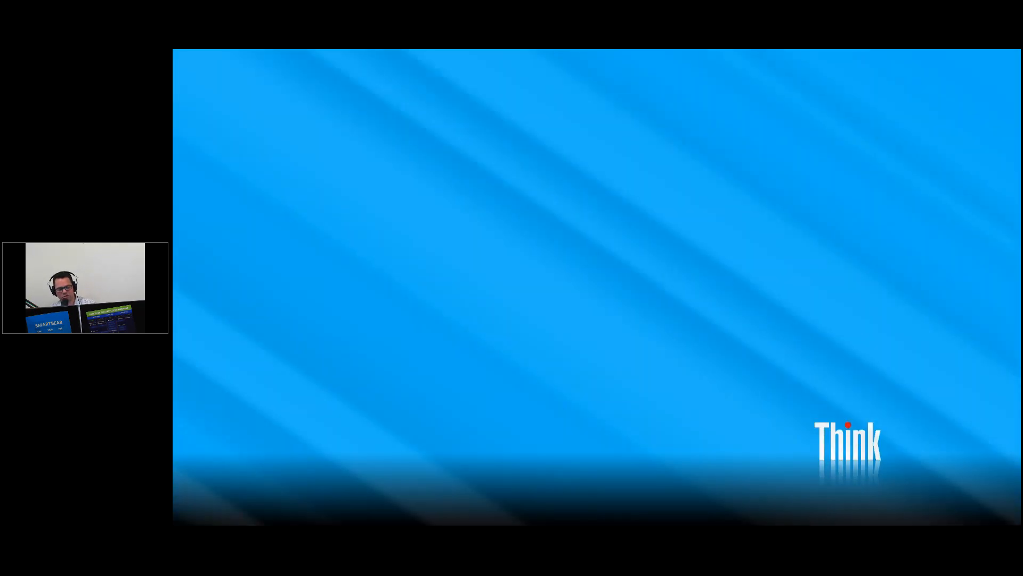
key("super+d")
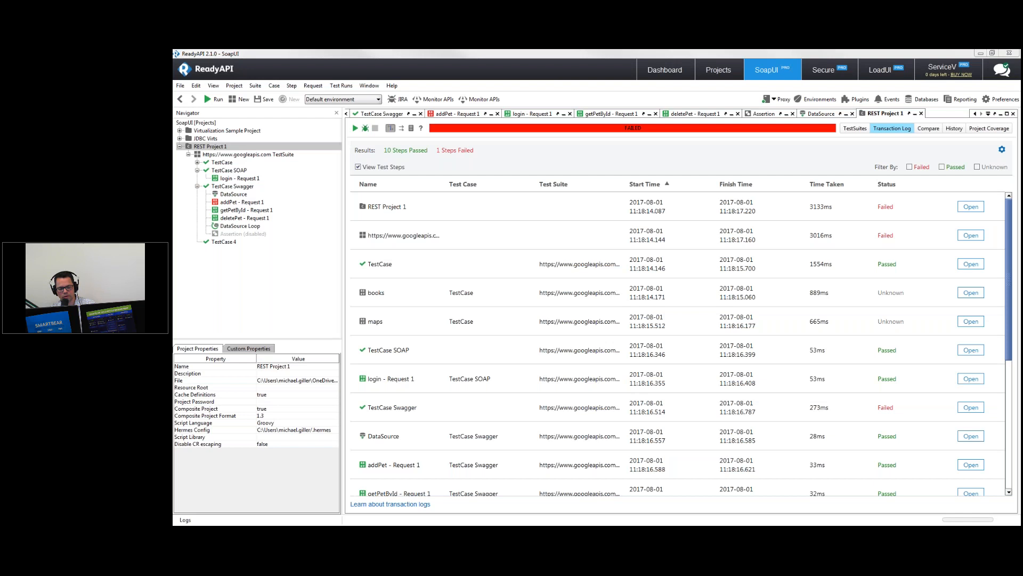
key("super+e")
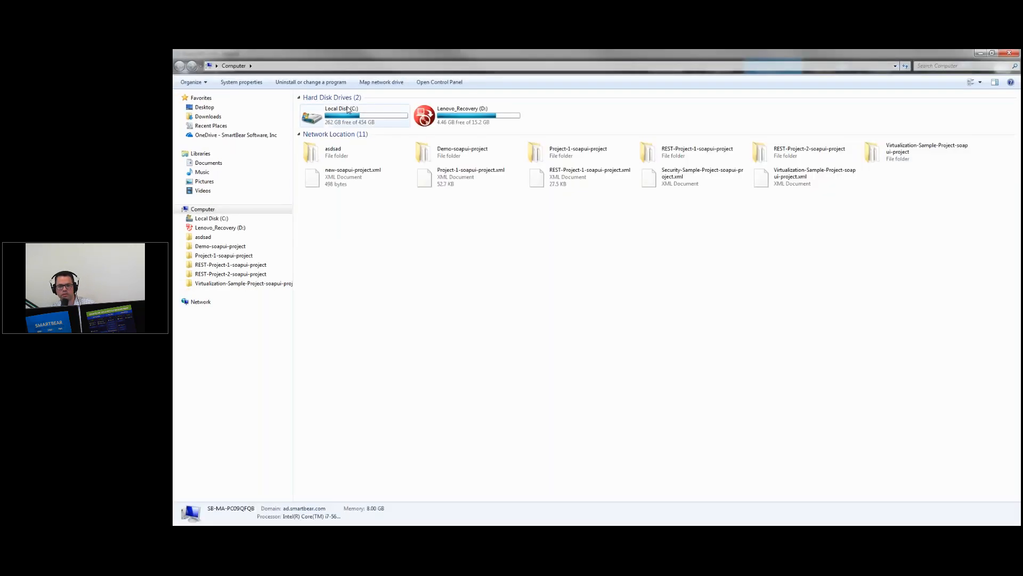
double_click(350, 109)
double_click(326, 228)
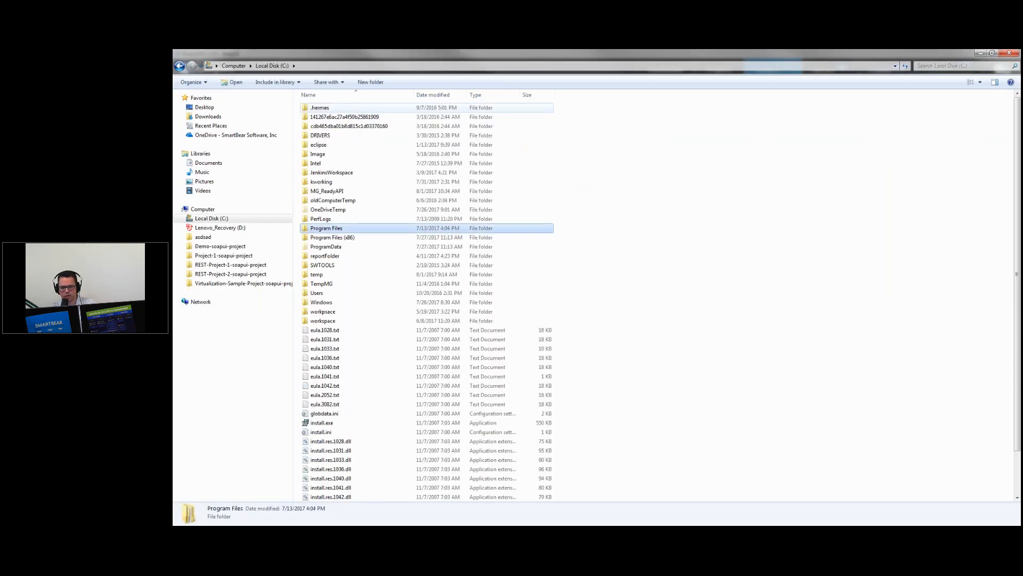
key("s")
key("Return")
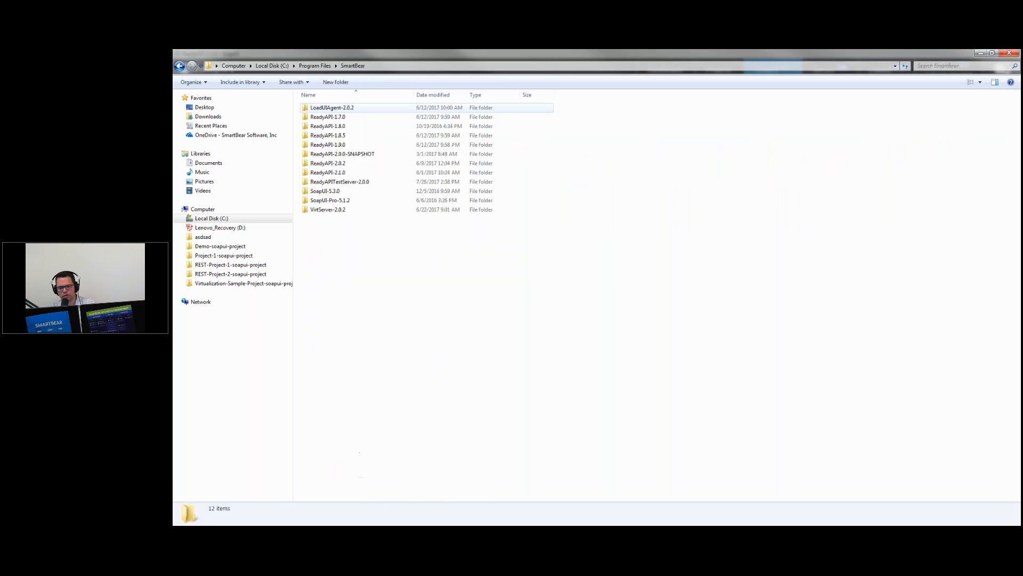
Open the bin folder of the ReadyAPI-2.1.0 installation.
key("Down")
key("Down")
key("Down")
key("Down")
key("Down")
key("Down")
key("Down")
key("Down")
key("Down")
key("Down")
key("Up")
key("Up")
key("Up")
key("Return")
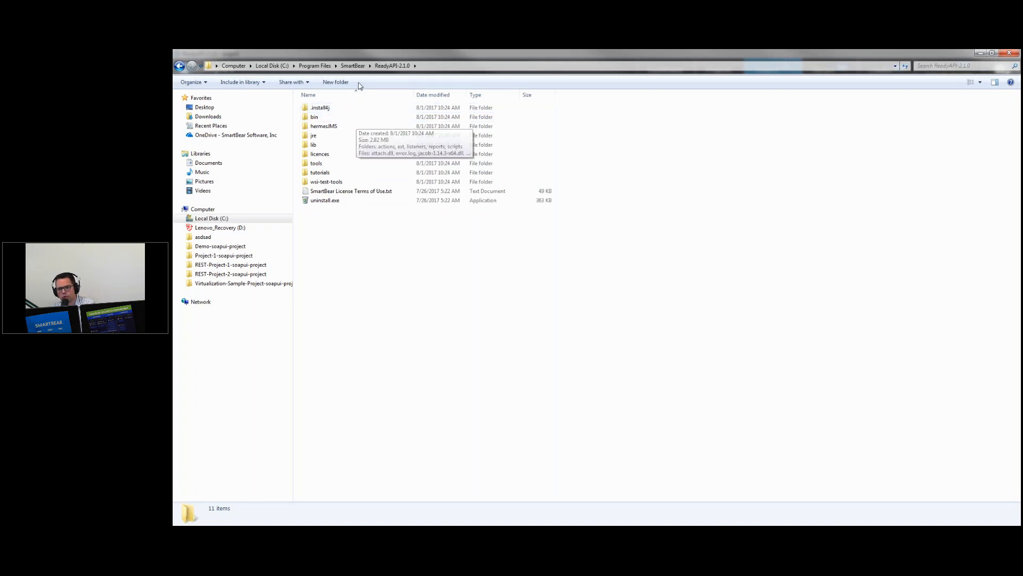
double_click(320, 118)
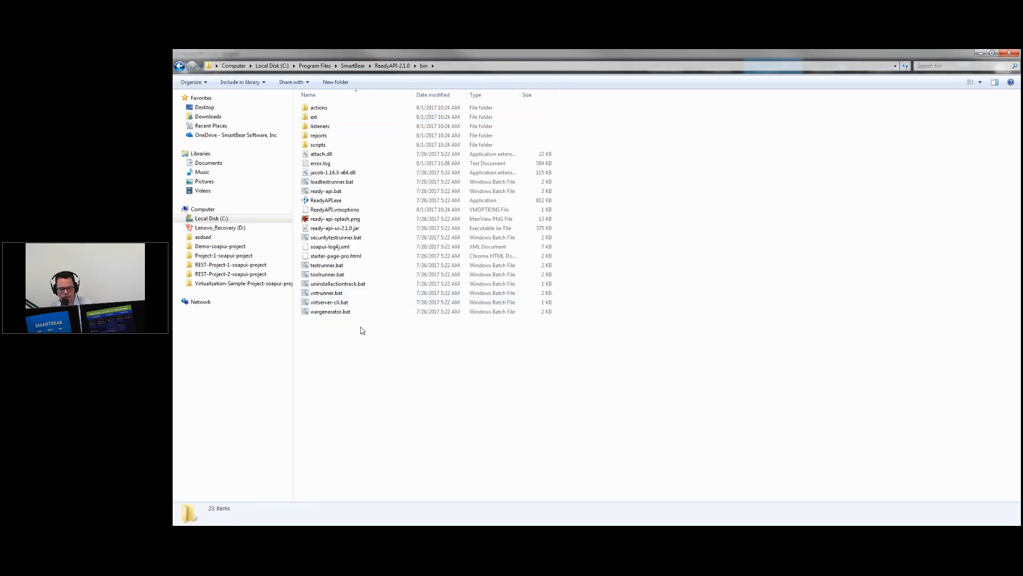
Select testrunner.bat in the bin folder and copy the folder's path.
key("t")
key("ctrl+2")
left_click_drag(354, 268, 371, 278)
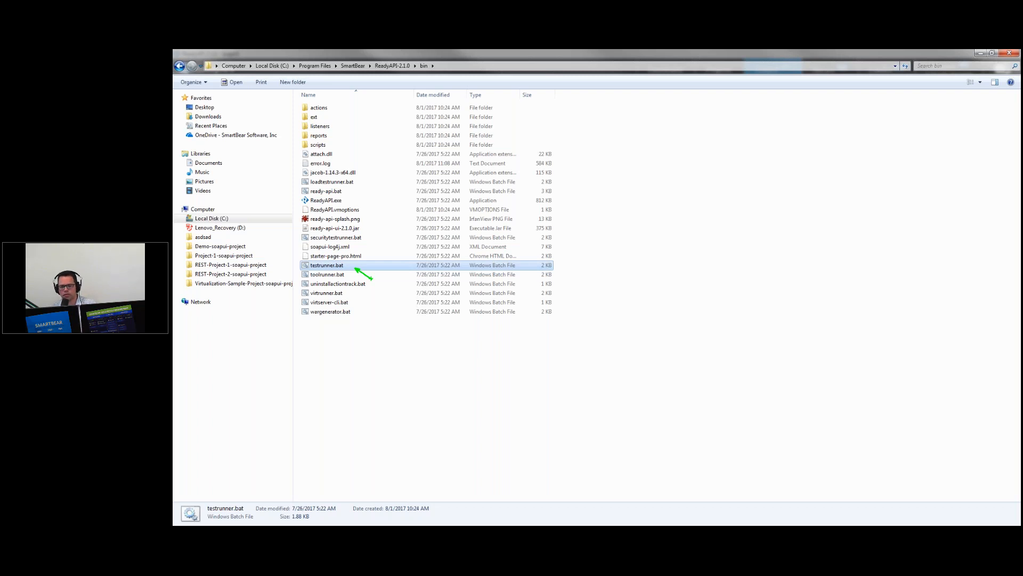
left_click(460, 66)
Switch back to ReadyAPI, open Launch TestRunner for REST Project 1 and set the TestRunner path to the SmartBear\ReadyAPI-2.1.0\bin folder.
key("alt+Tab")
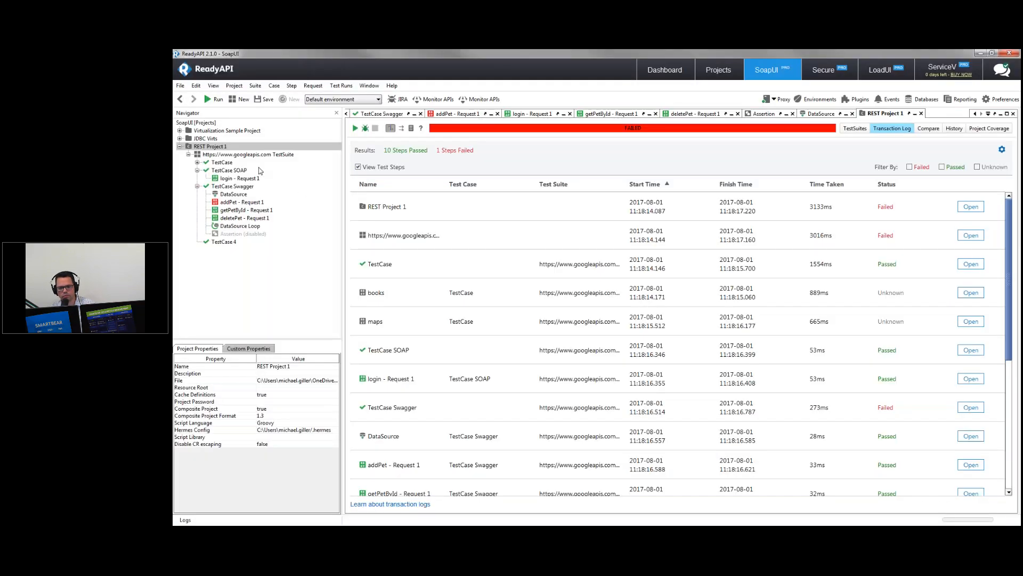
right_click(220, 146)
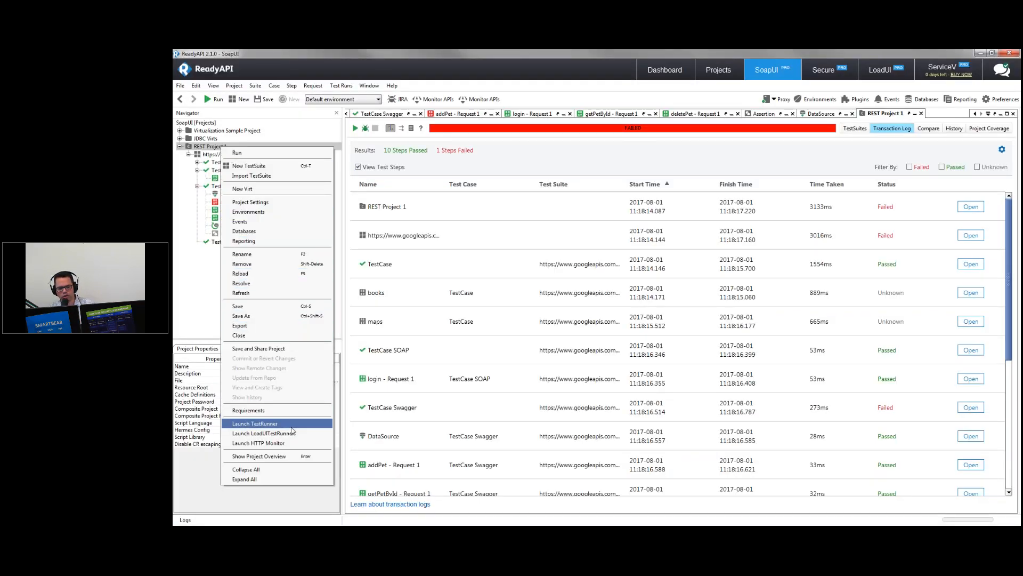
left_click(256, 424)
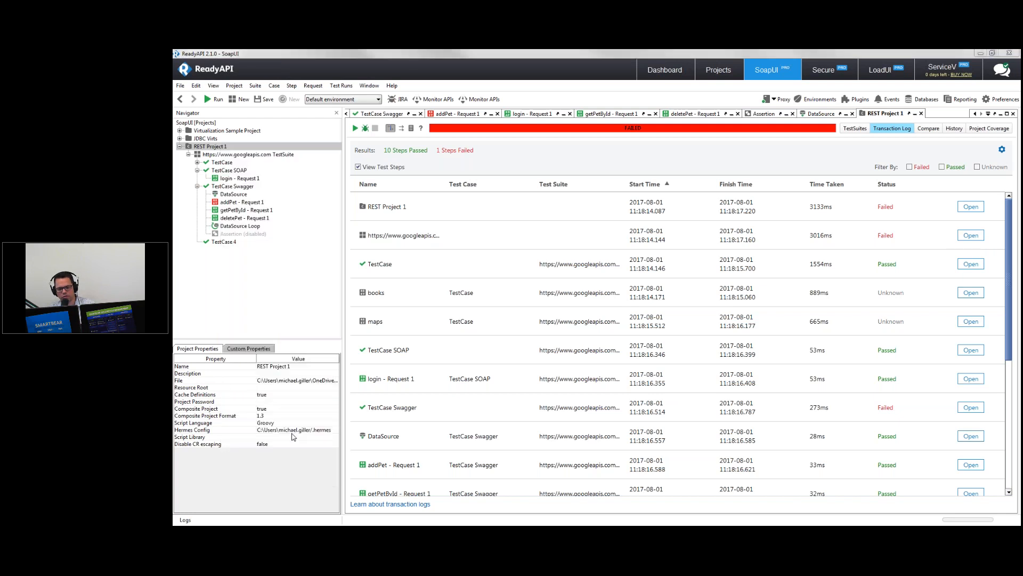
left_click(561, 250)
left_click(562, 250)
left_click(577, 281)
key("ctrl+v")
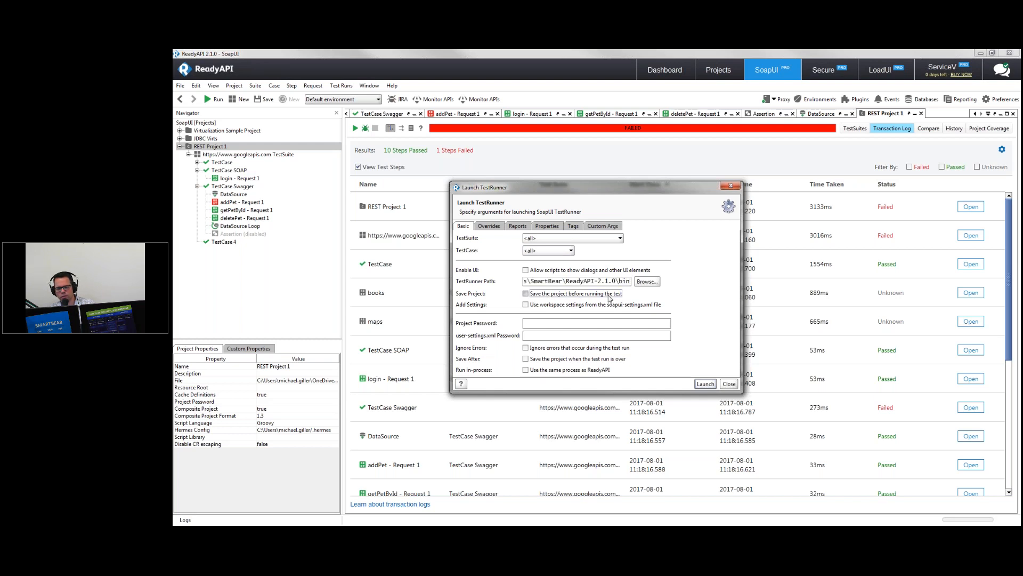
Enable JUnit-style reports and JUnit-style XML reports in the test log, with C:\workspace as the root folder.
left_click(521, 227)
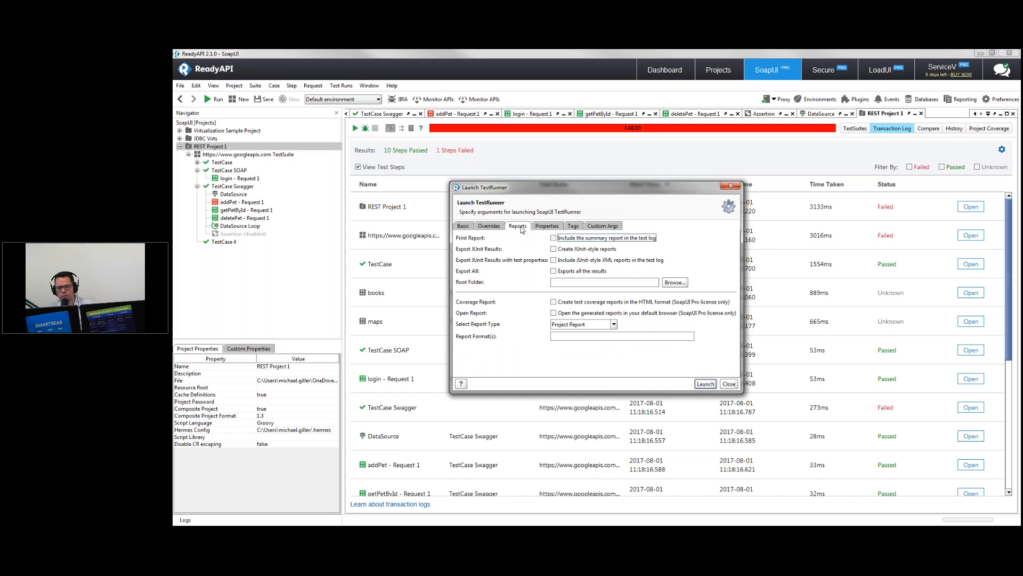
left_click(575, 250)
left_click(581, 260)
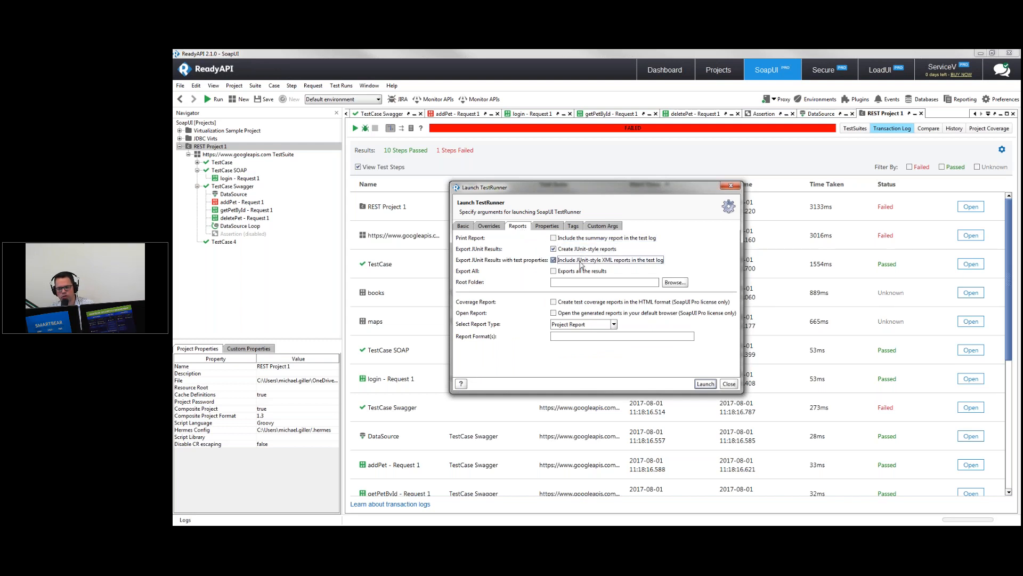
left_click(584, 281)
type("C:\\")
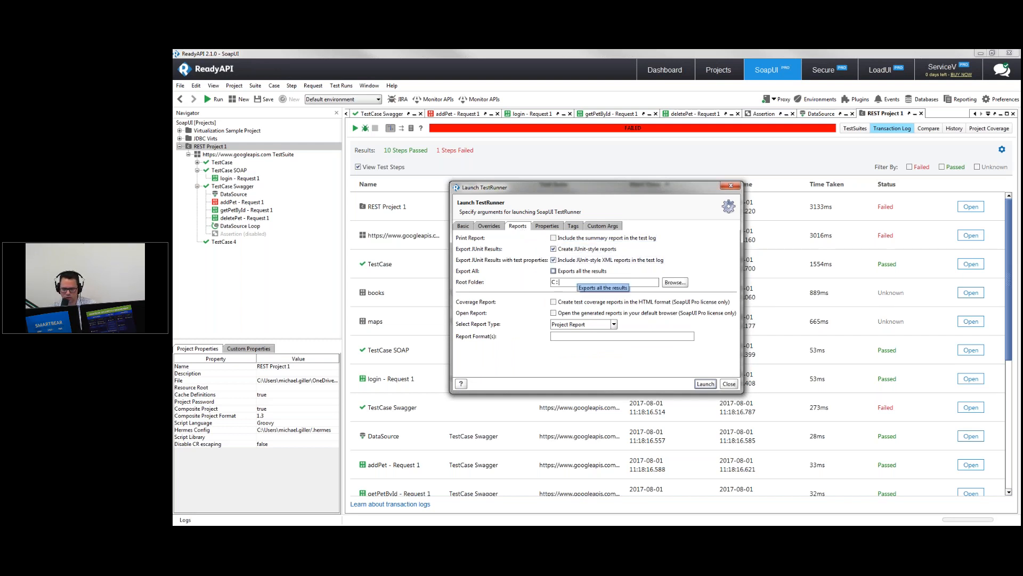
type("workspace")
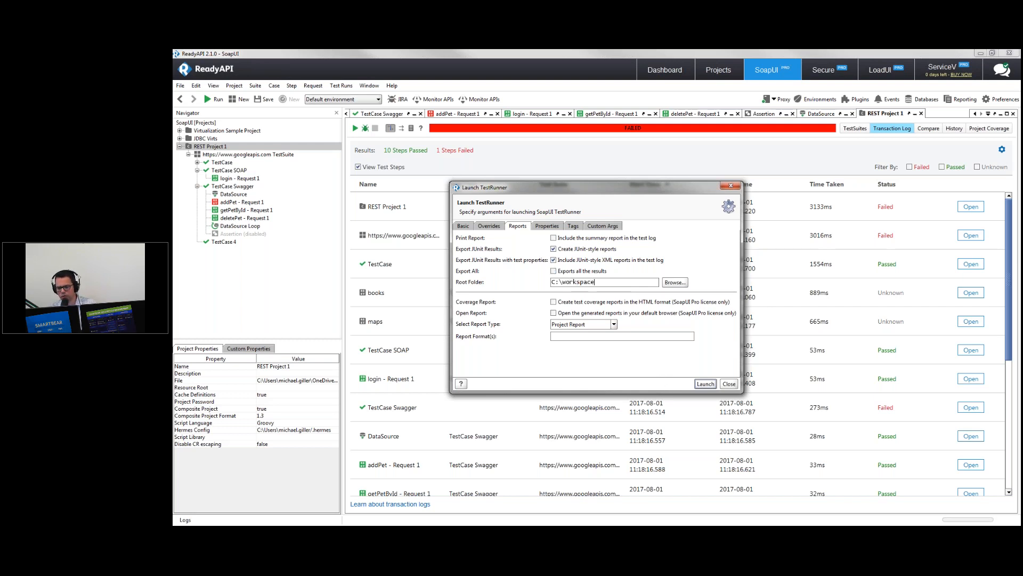
Set the report type to JUnit-Style HTML Report in XML format and launch the TestRunner, declining to share the project through VCS.
left_click(614, 324)
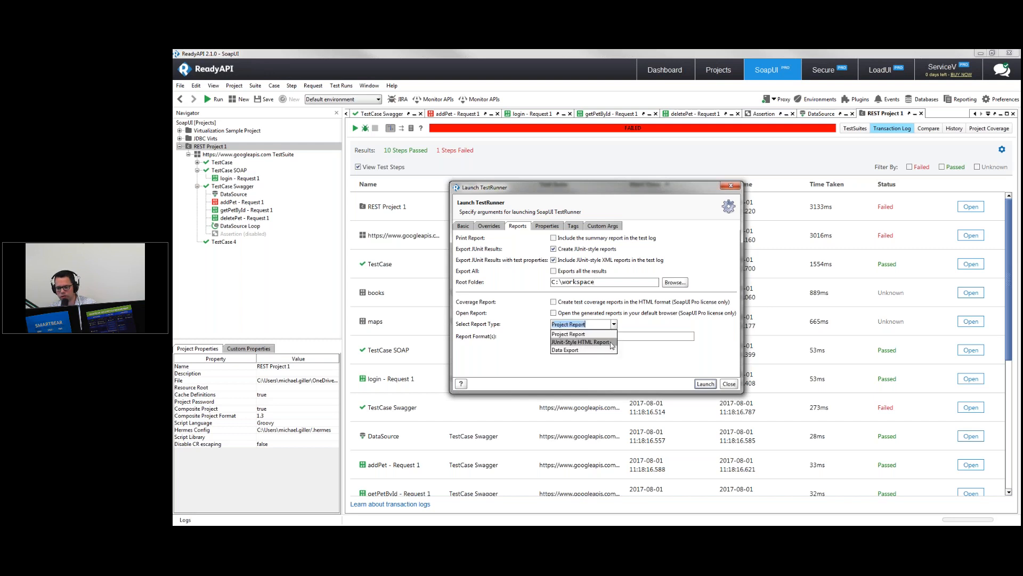
left_click(612, 334)
left_click(614, 334)
type("XML")
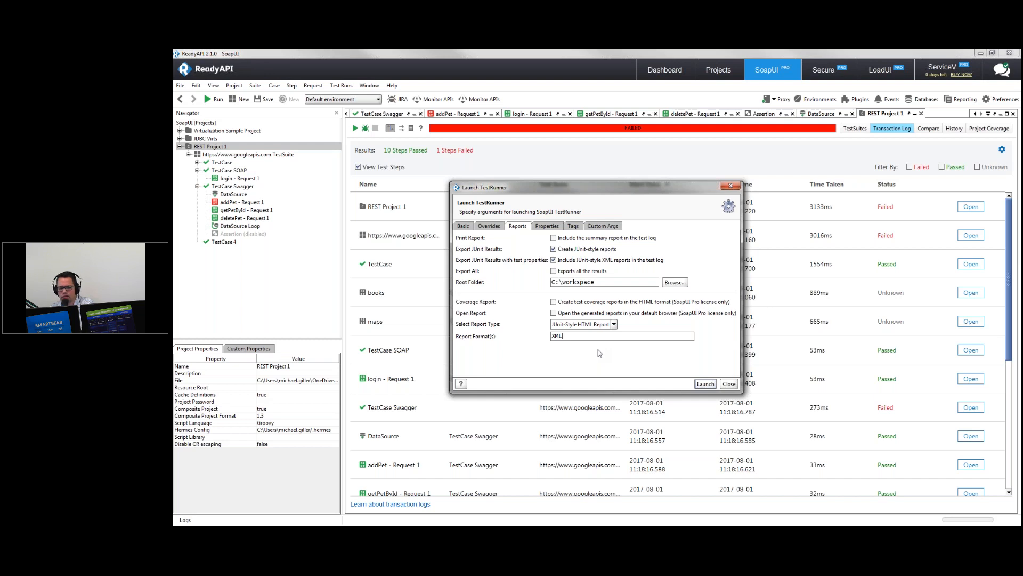
left_click(705, 384)
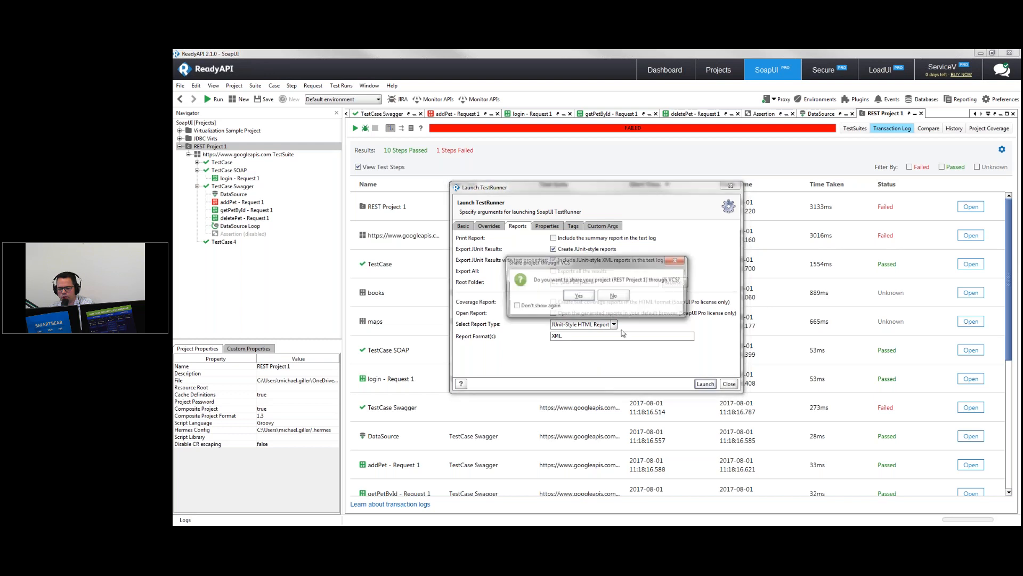
left_click(614, 297)
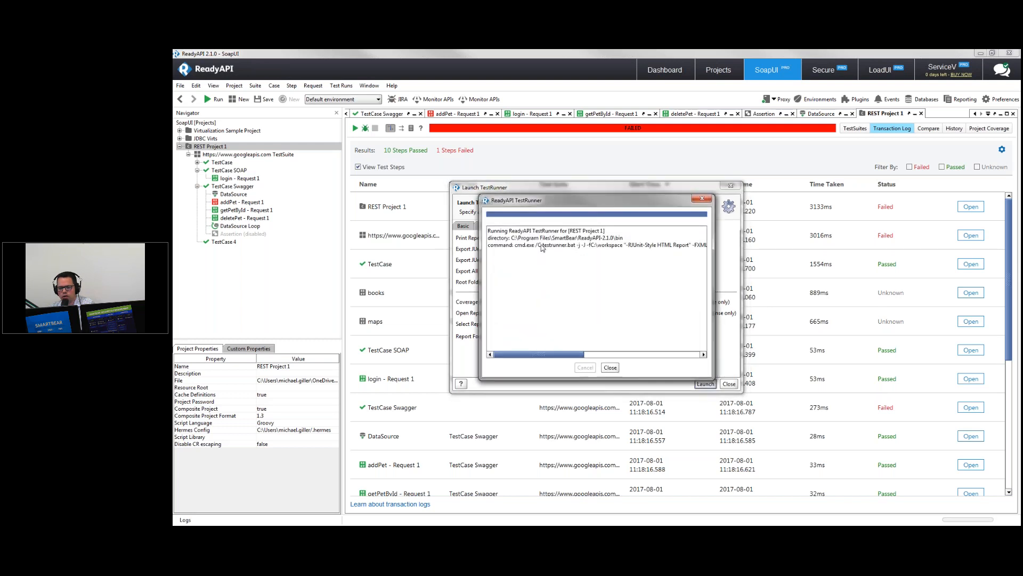
Highlight the full testrunner.bat command in the widened TestRunner output window, read its arguments and close the window.
left_click_drag(545, 246, 549, 261)
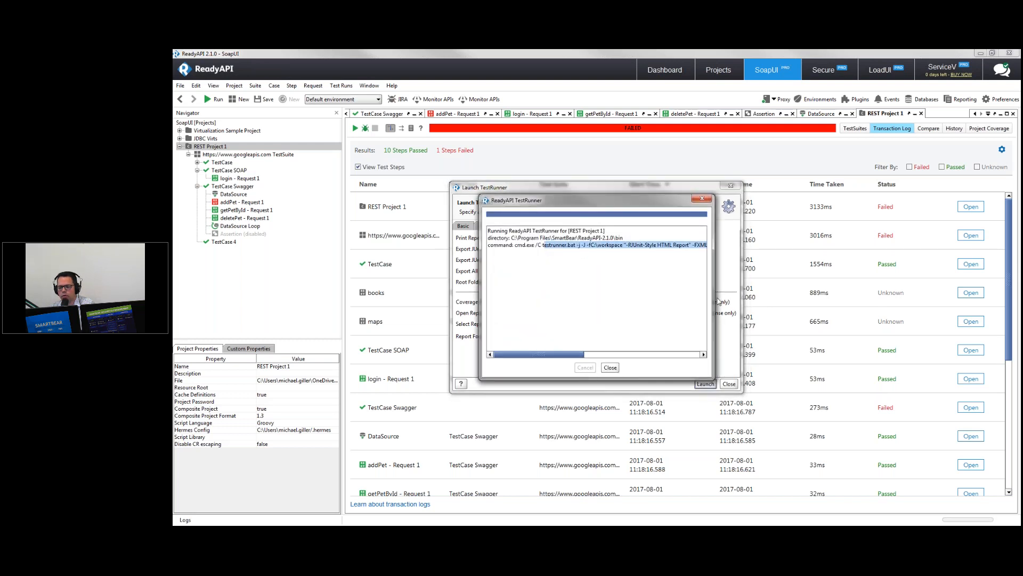
left_click_drag(715, 302, 941, 312)
left_click_drag(777, 353, 830, 358)
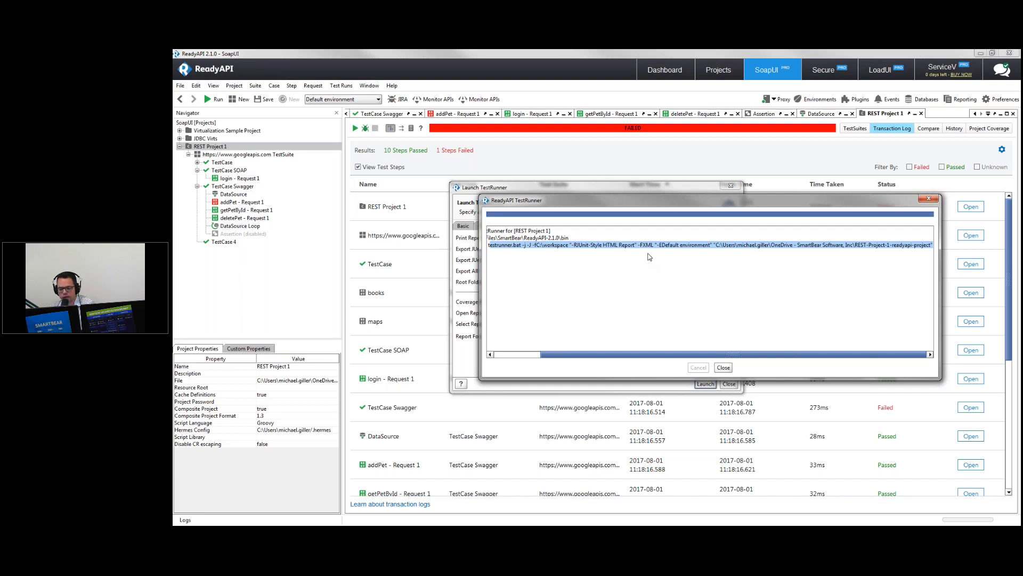
left_click(726, 368)
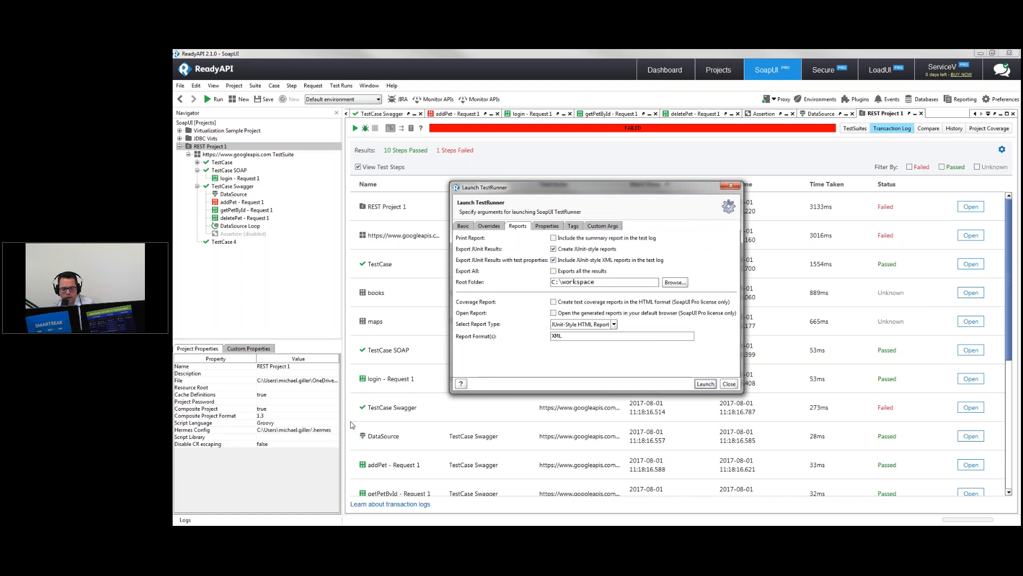
Switch to Chrome, load Jenkins at localhost:1111 in a new tab and open the SoapUI NG Pro functional test project.
key("alt+Tab")
key("ctrl+t")
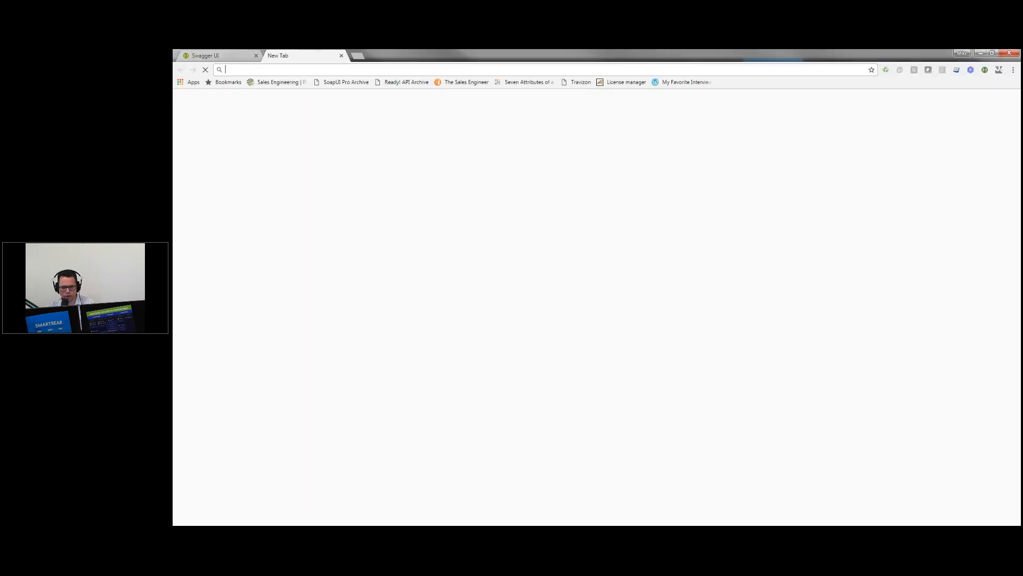
type("localhost:1111")
key("Return")
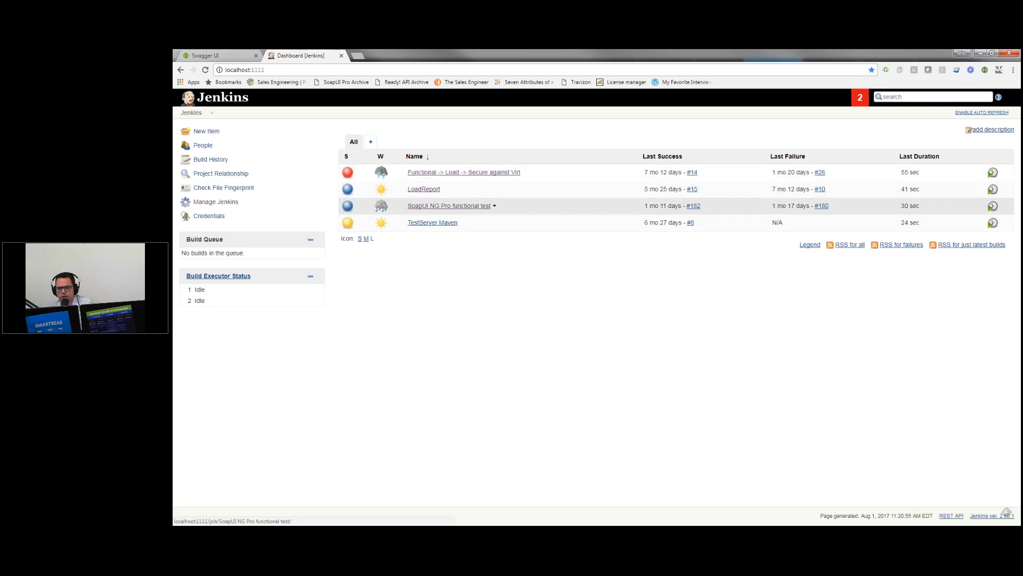
left_click(466, 206)
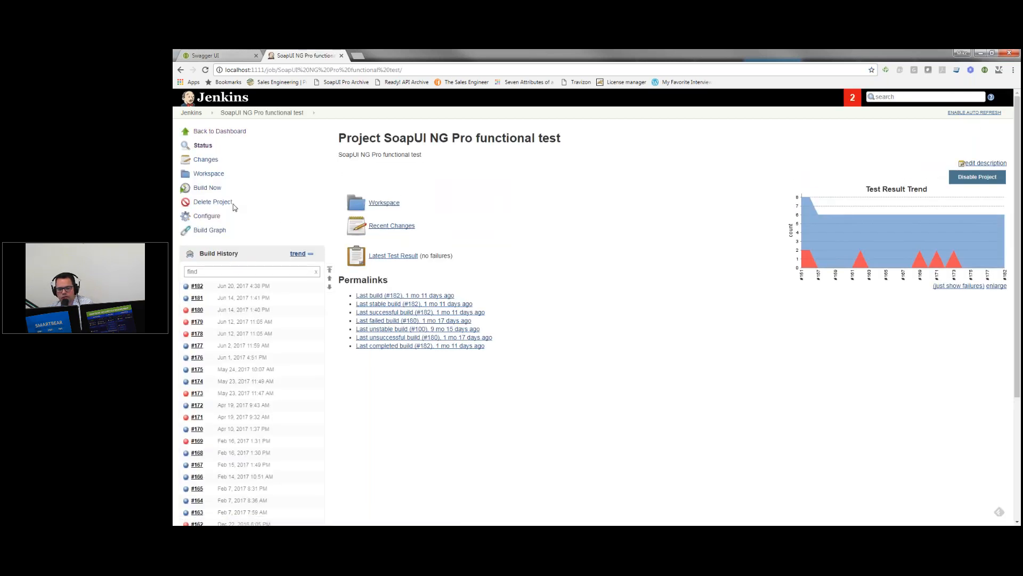
Open the project's configuration, show the Git options for source code management and set the choice back to None.
left_click(208, 216)
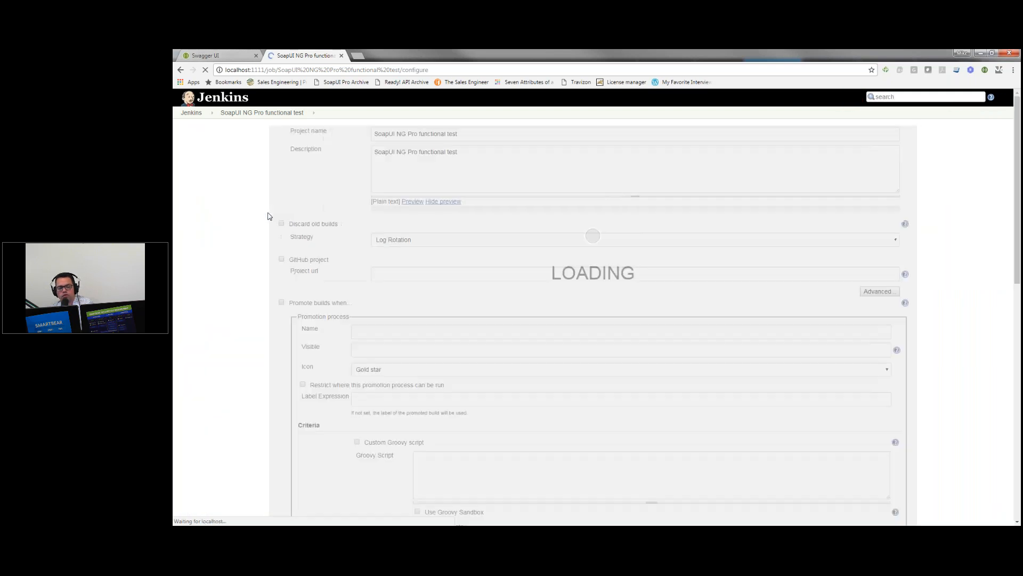
scroll(404, 303, "down", 3)
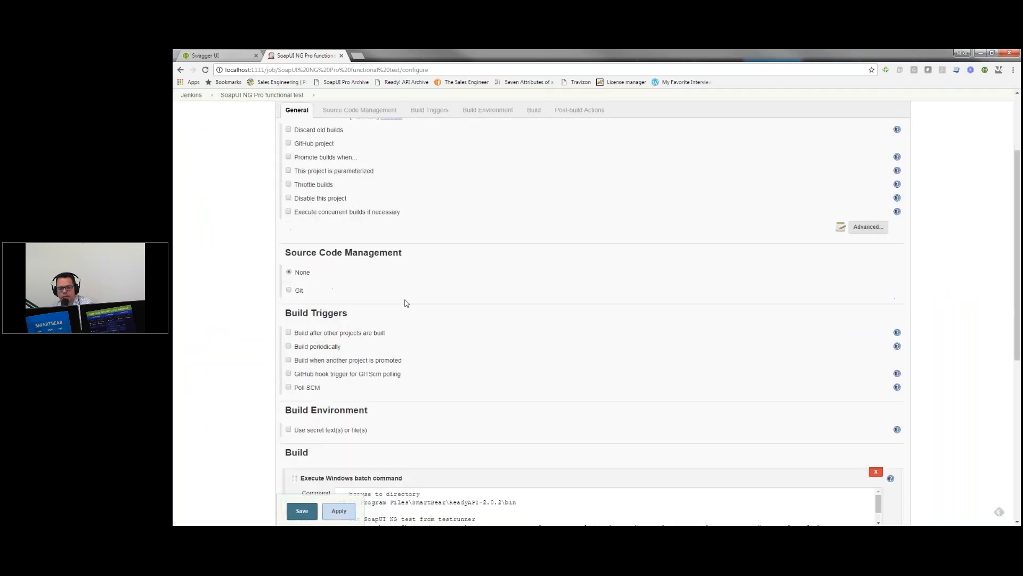
left_click(297, 267)
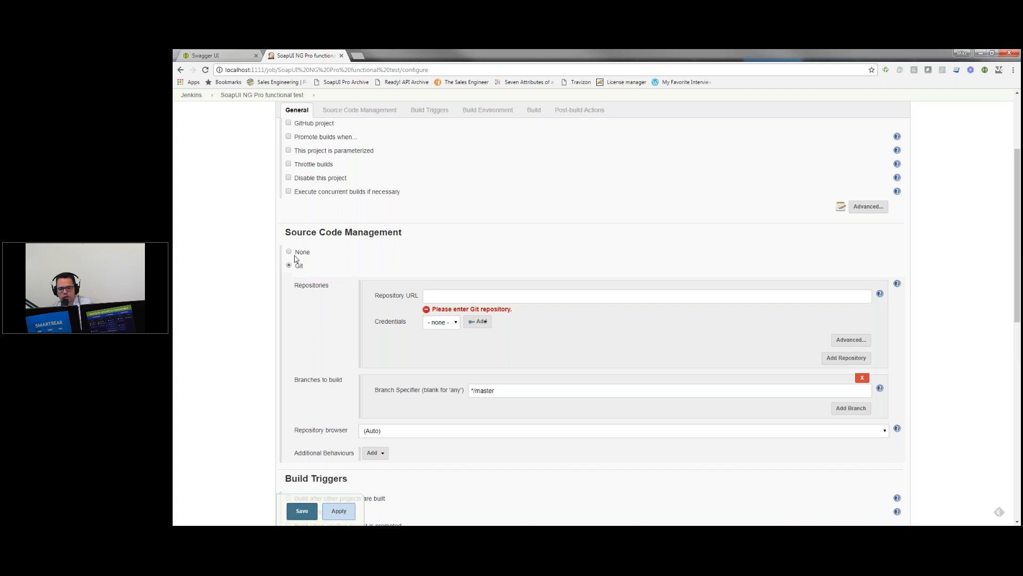
left_click(297, 254)
Examine the testrunner.bat build command and the JUnit test result report settings, and leave the configuration without saving.
scroll(450, 270, "down", 5)
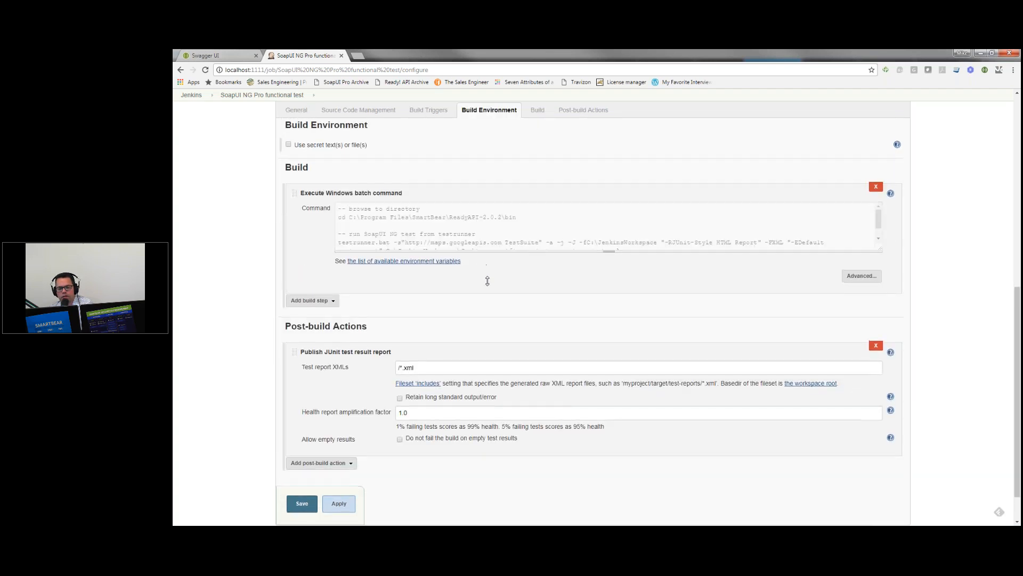
left_click(483, 251)
left_click_drag(387, 242, 330, 242)
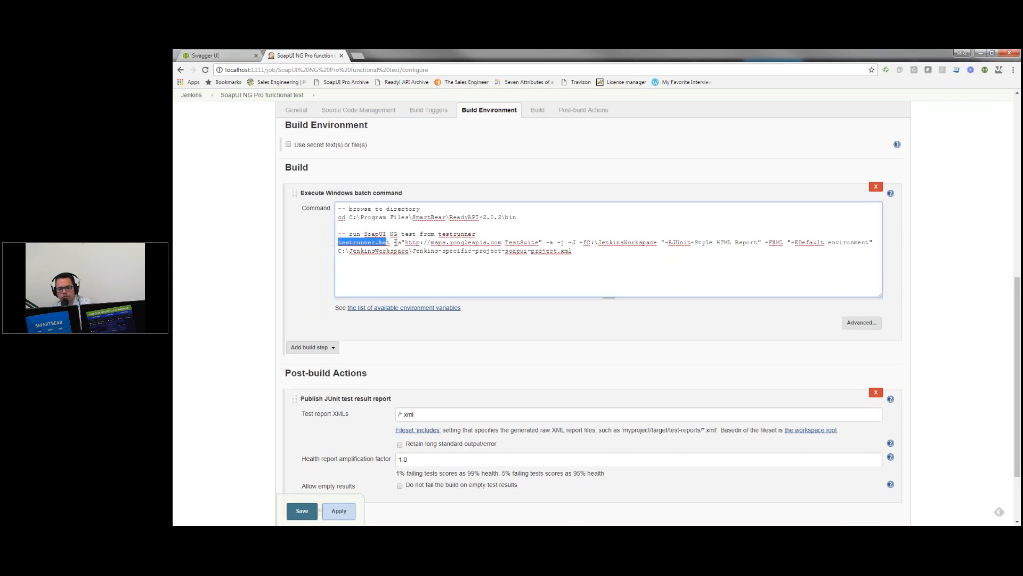
left_click_drag(395, 242, 599, 296)
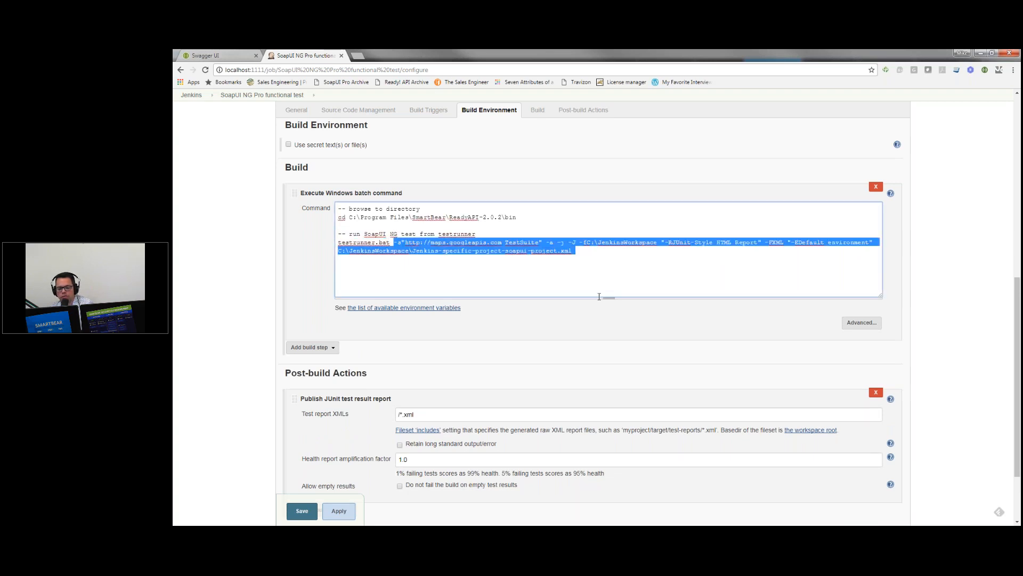
scroll(612, 295, "down", 2)
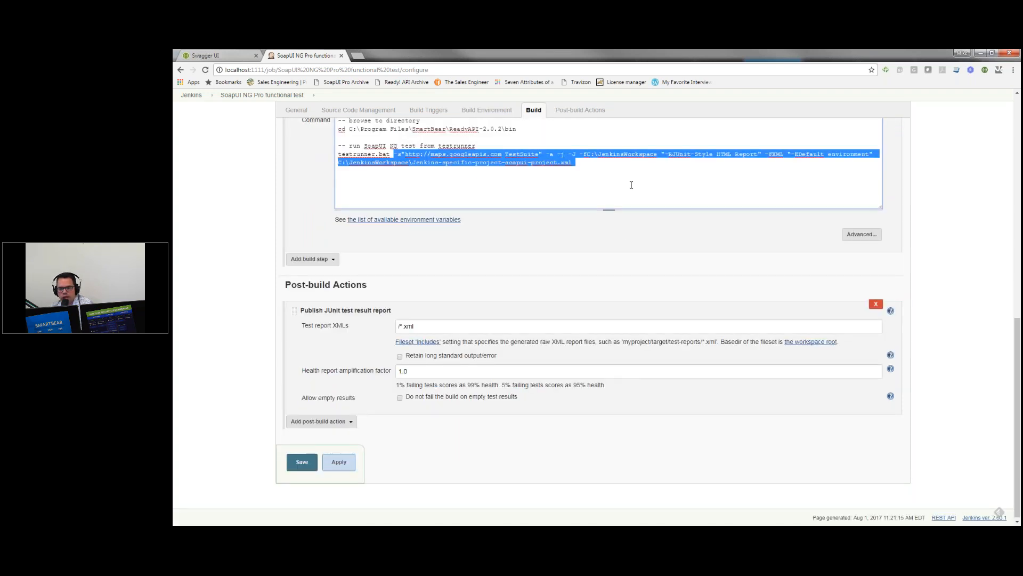
double_click(617, 154)
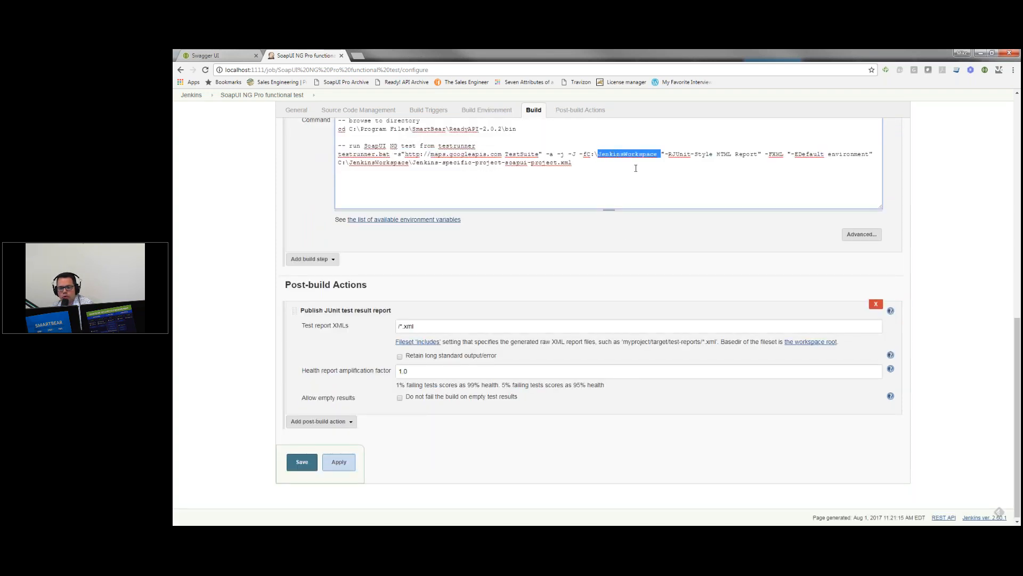
left_click_drag(422, 326, 354, 311)
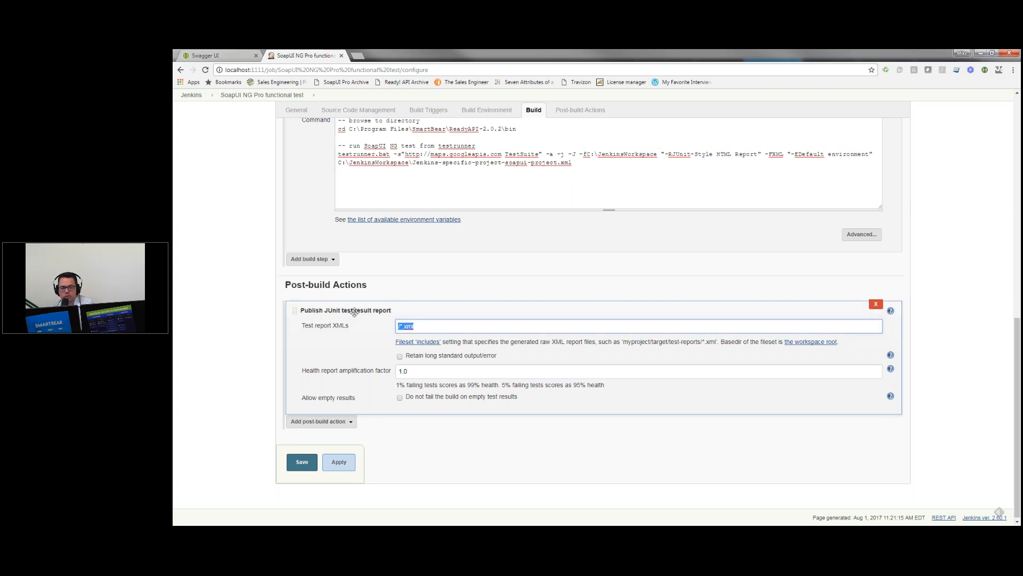
scroll(275, 334, "down", 1)
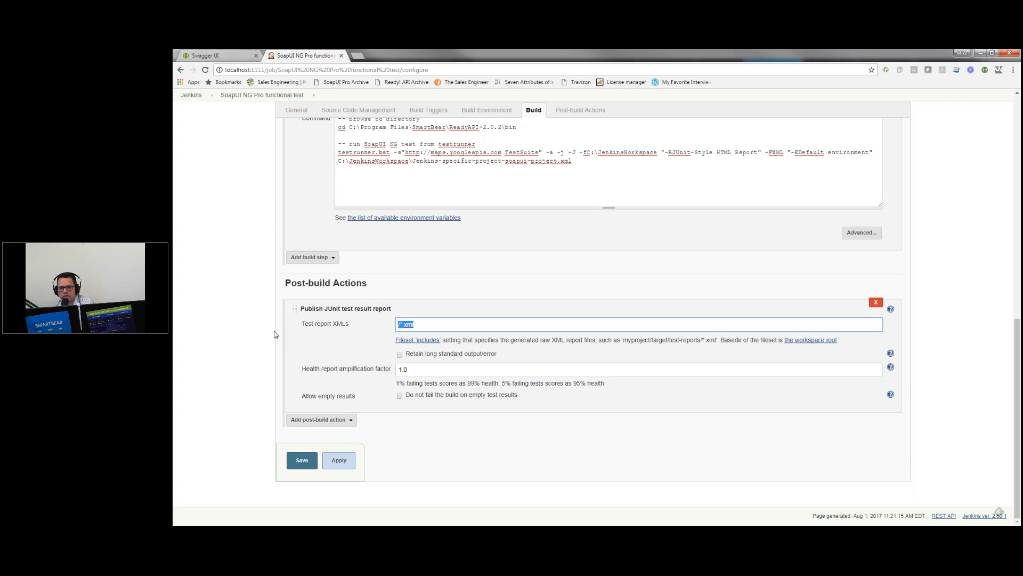
left_click(248, 98)
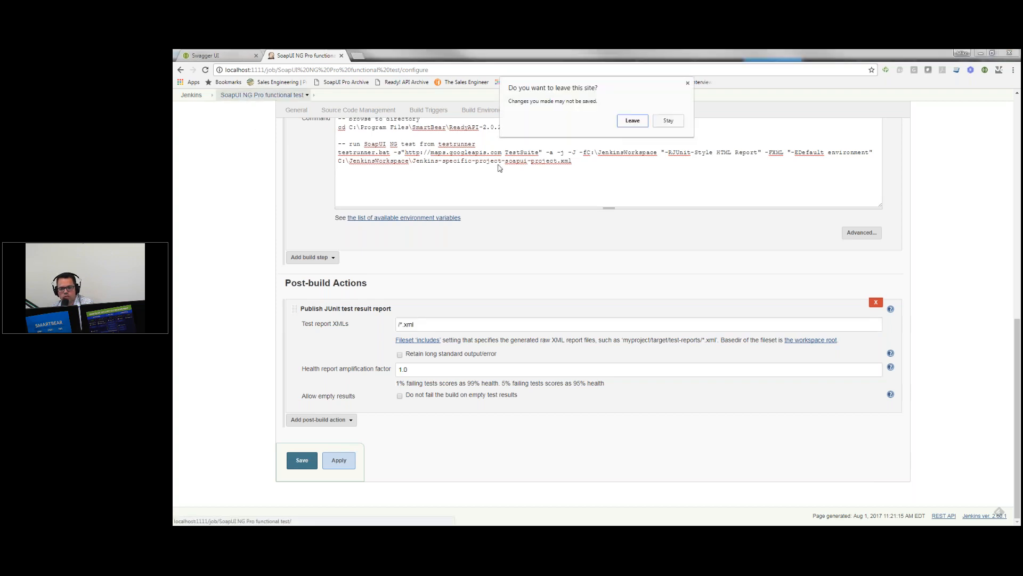
left_click(634, 121)
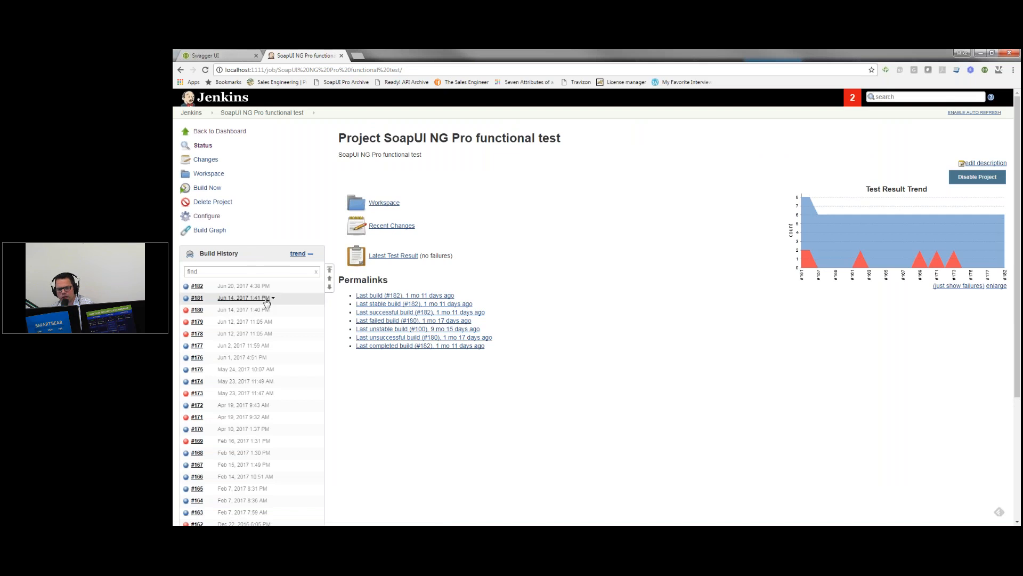
Look through the build history, and open the test results of build #162 and the details of its first failed test.
scroll(270, 291, "down", 1)
scroll(267, 269, "down", 3)
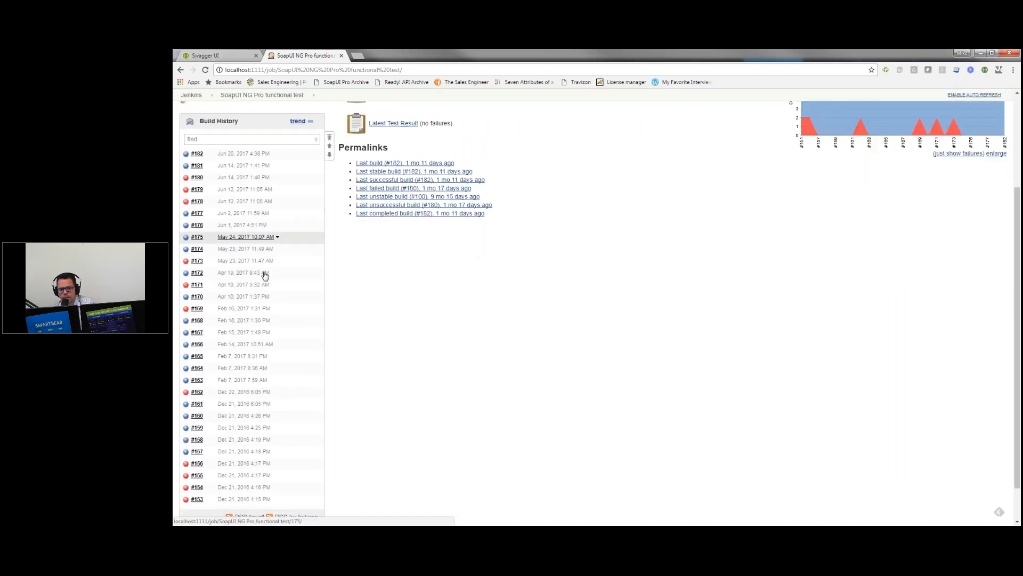
scroll(276, 347, "up", 3)
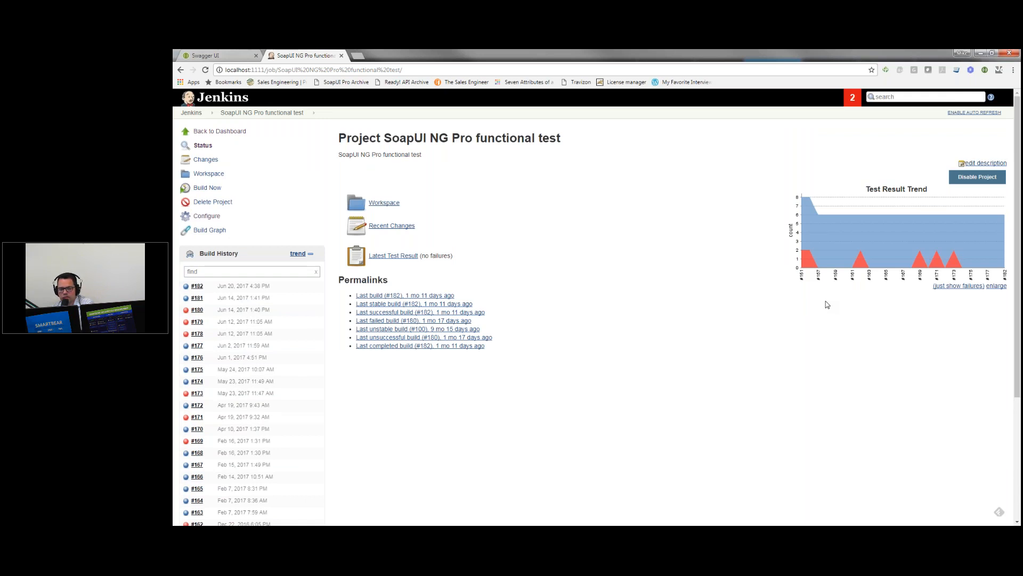
left_click(861, 261)
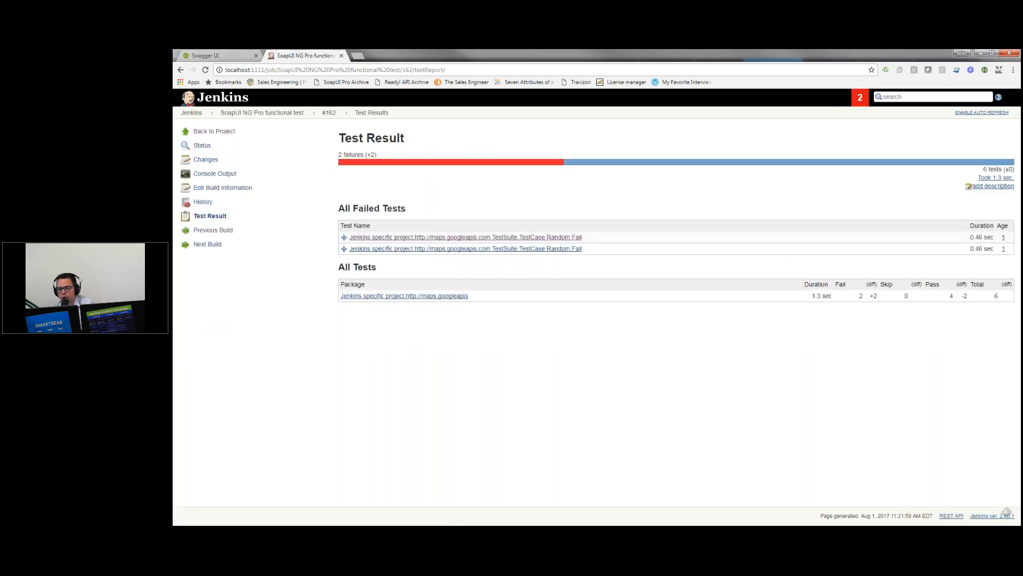
left_click(566, 238)
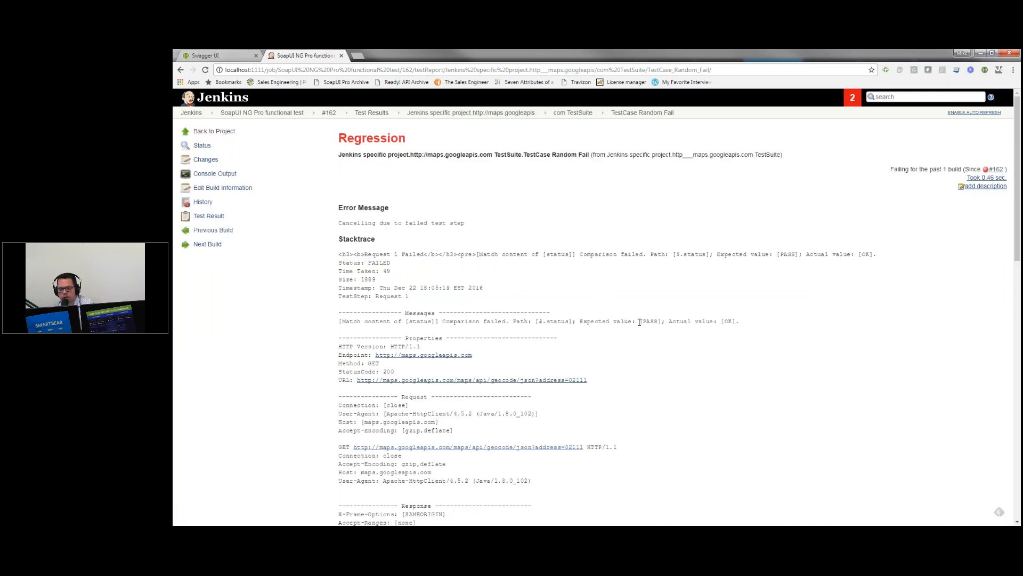
Examine the failed test's details, comparing the expected and actual status values and reading the request and response logged in the stack trace.
left_click_drag(640, 322, 745, 323)
scroll(745, 323, "down", 6)
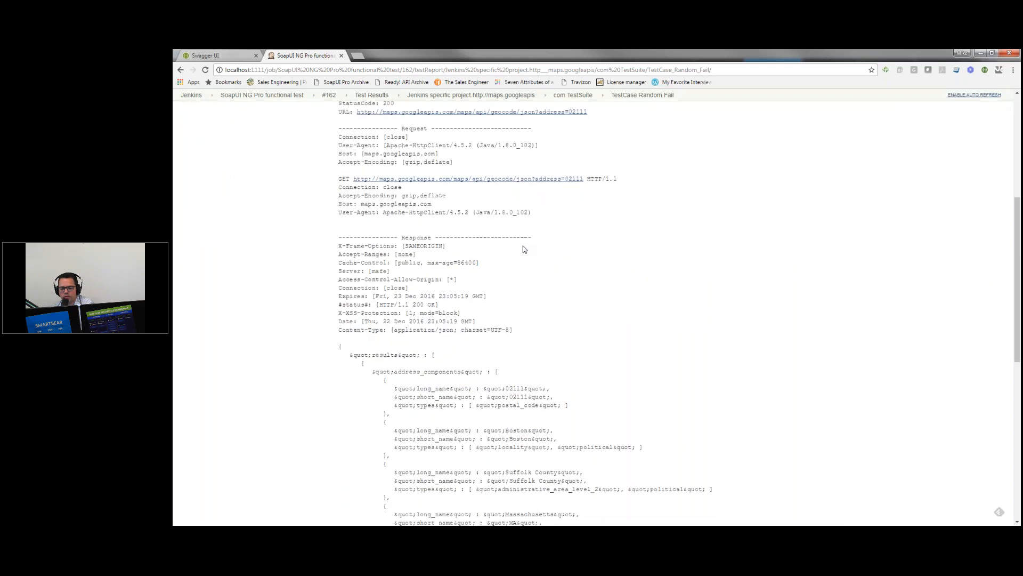
scroll(510, 250, "up", 3)
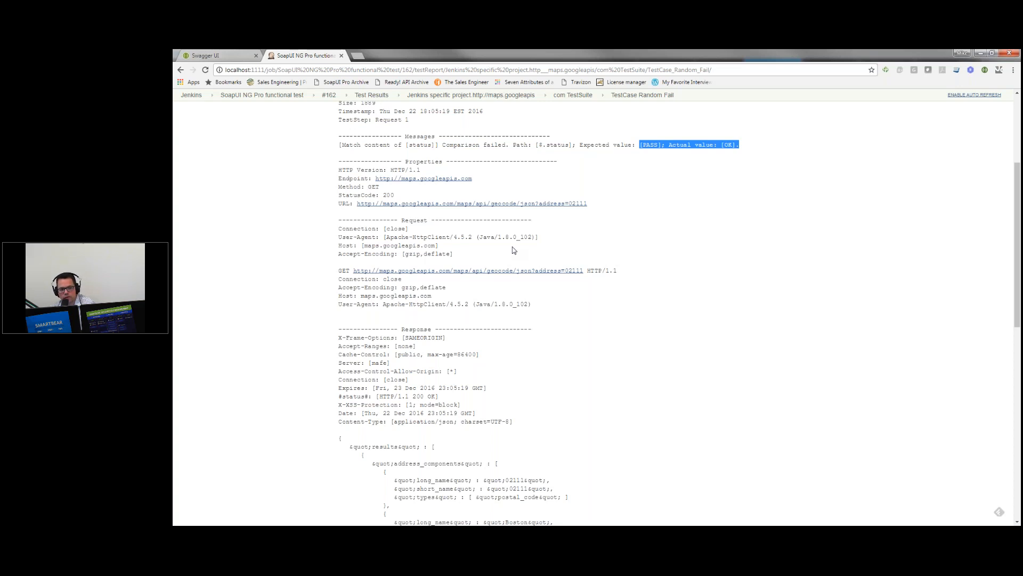
left_click(515, 251)
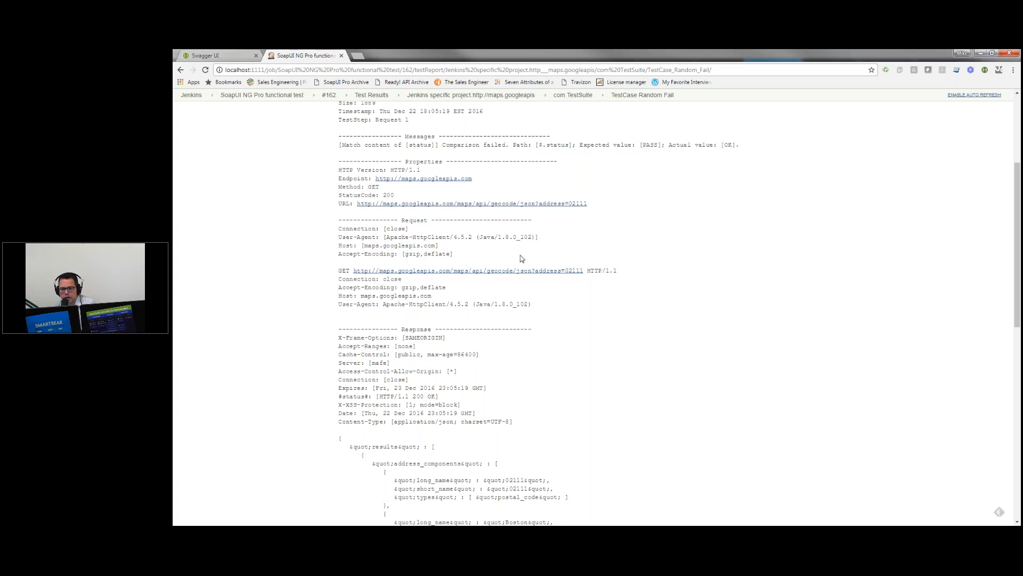
scroll(523, 259, "up", 3)
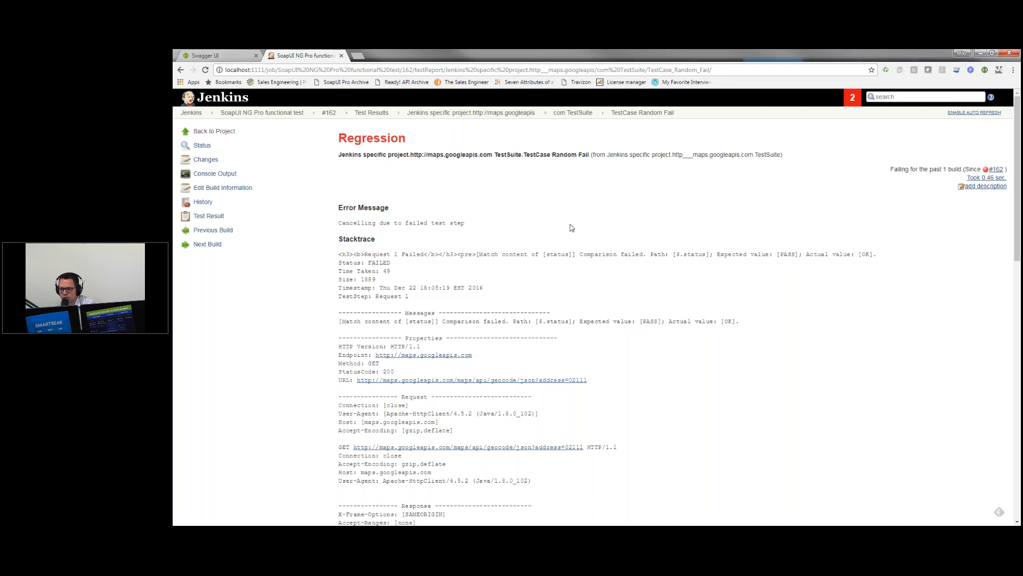
left_click_drag(588, 272, 587, 281)
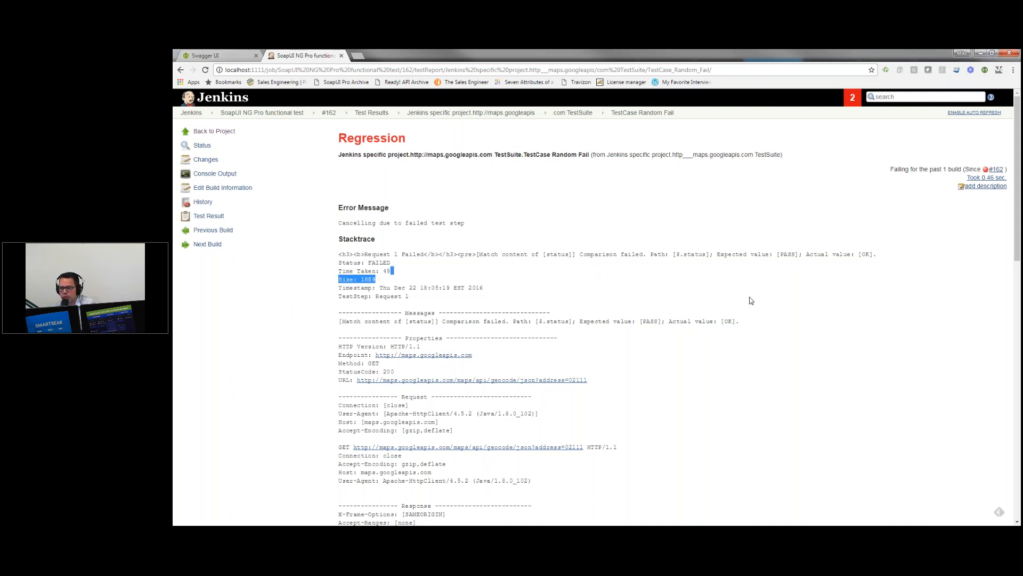
Minimize the Jenkins browser window and switch back to ReadyAPI with the transaction log of REST Project 1.
left_click(980, 53)
left_click(729, 384)
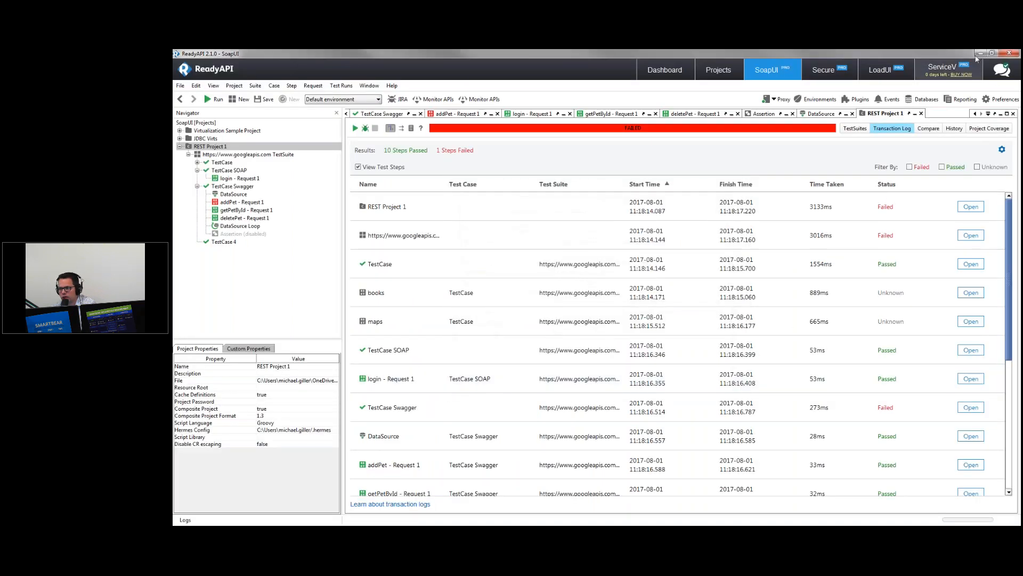
left_click(980, 53)
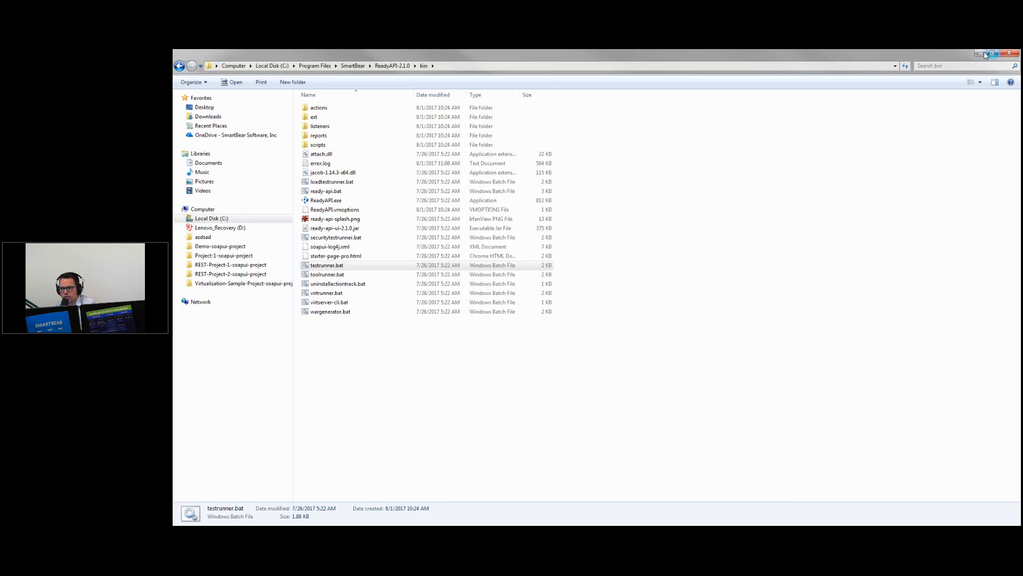
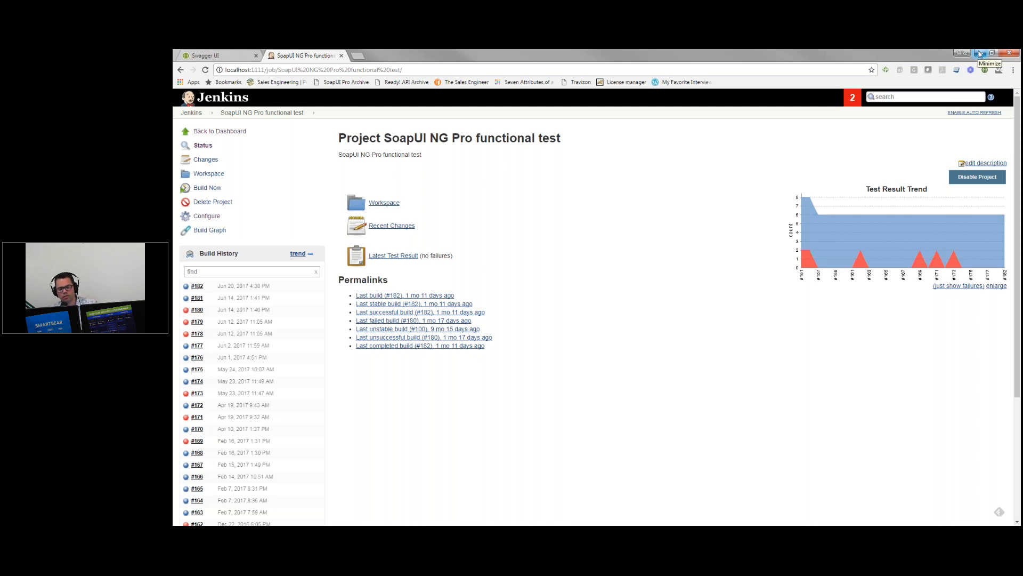
left_click(980, 53)
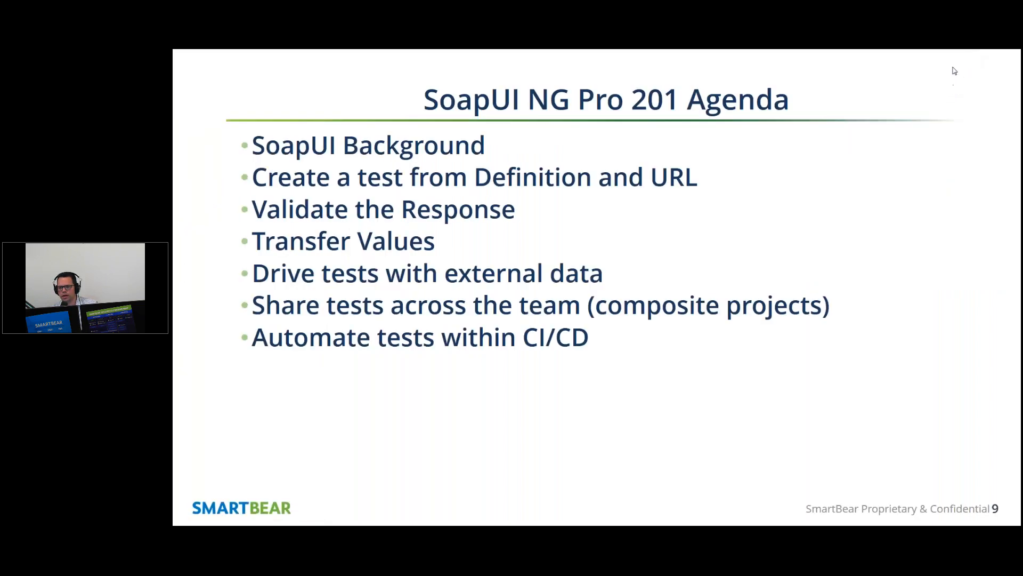
key("alt+Tab")
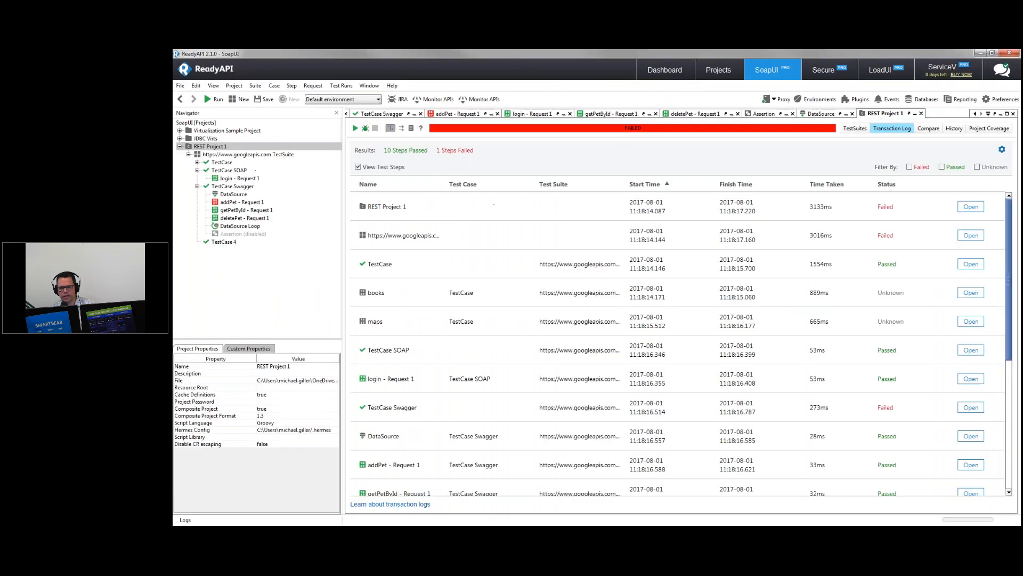
Show the JIRA integration's connection preferences and close them without entering any details.
left_click_drag(383, 109, 411, 89)
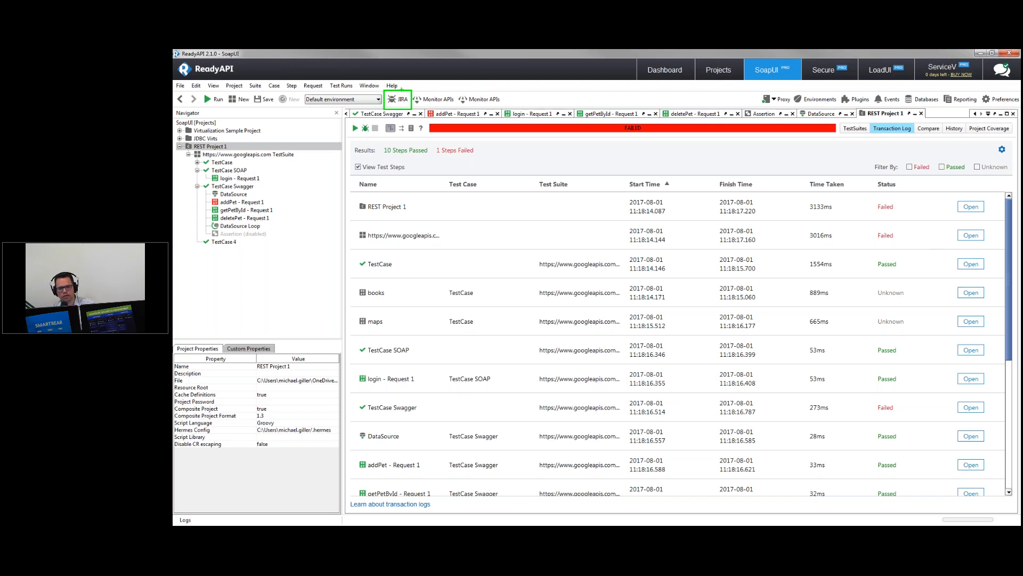
left_click(401, 98)
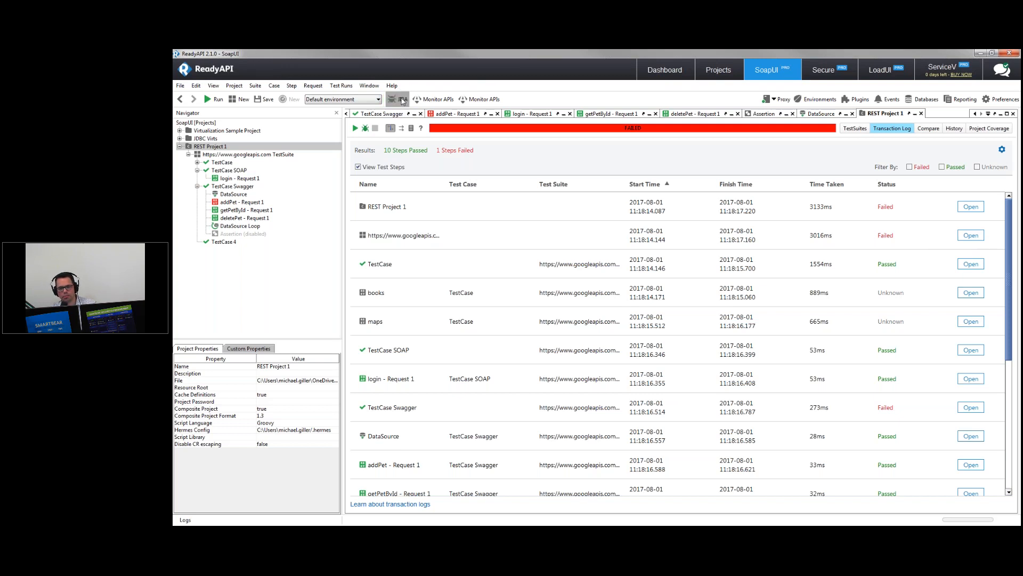
left_click(596, 301)
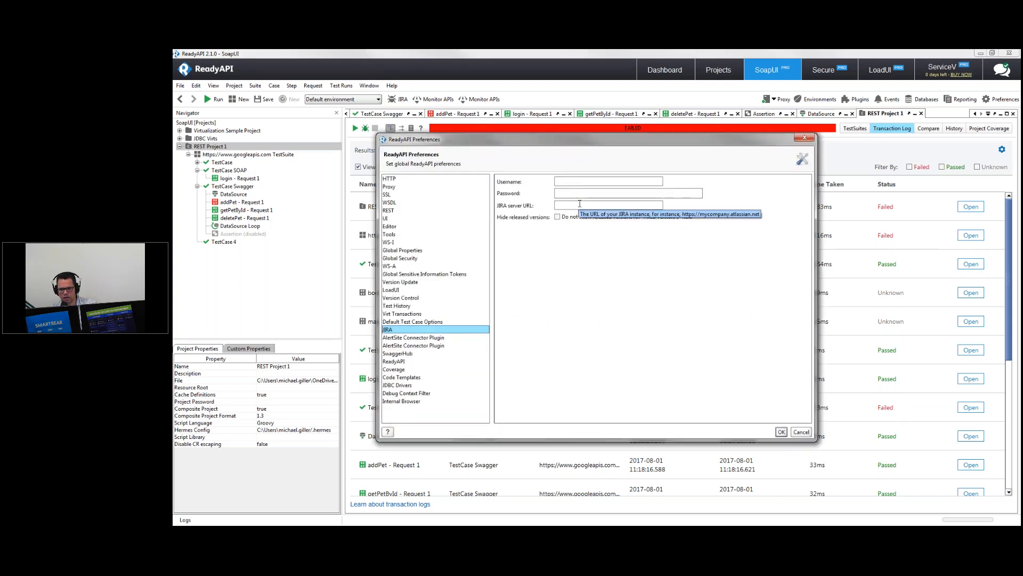
left_click(802, 433)
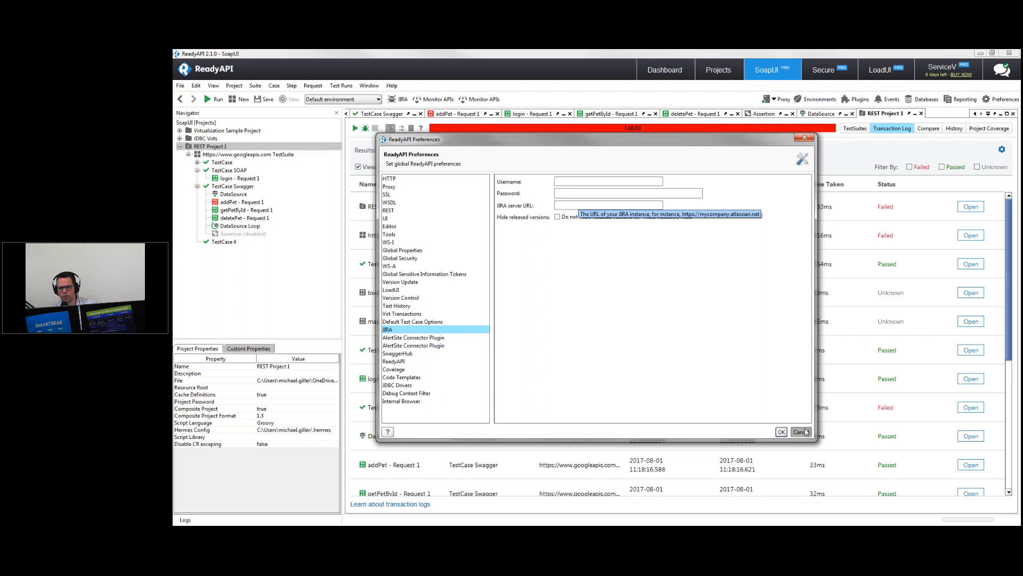
left_click(591, 302)
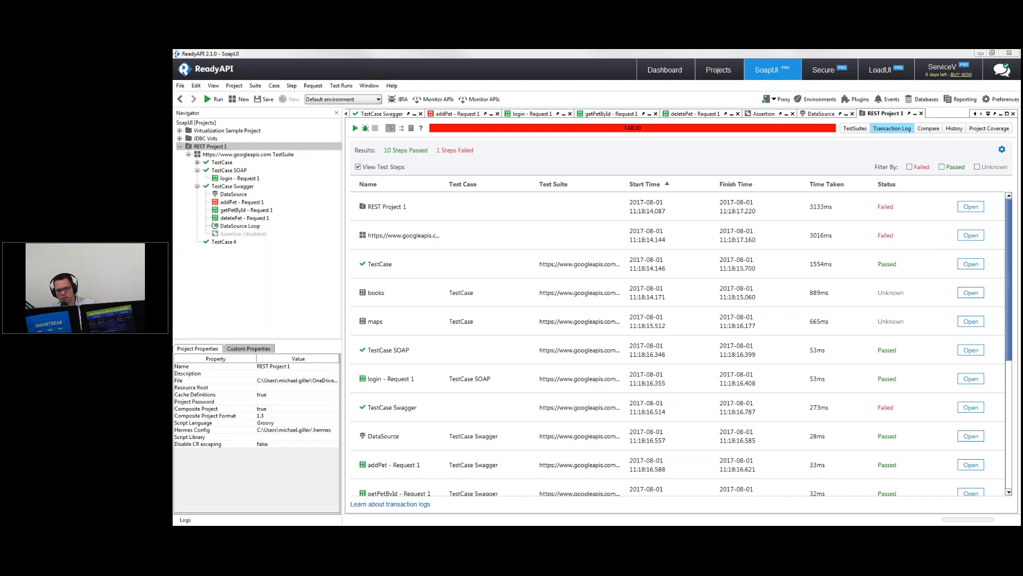
Open the DataSource step of TestCase Swagger and view the step types that can be added to the test case, without adding one.
left_click(236, 195)
double_click(236, 197)
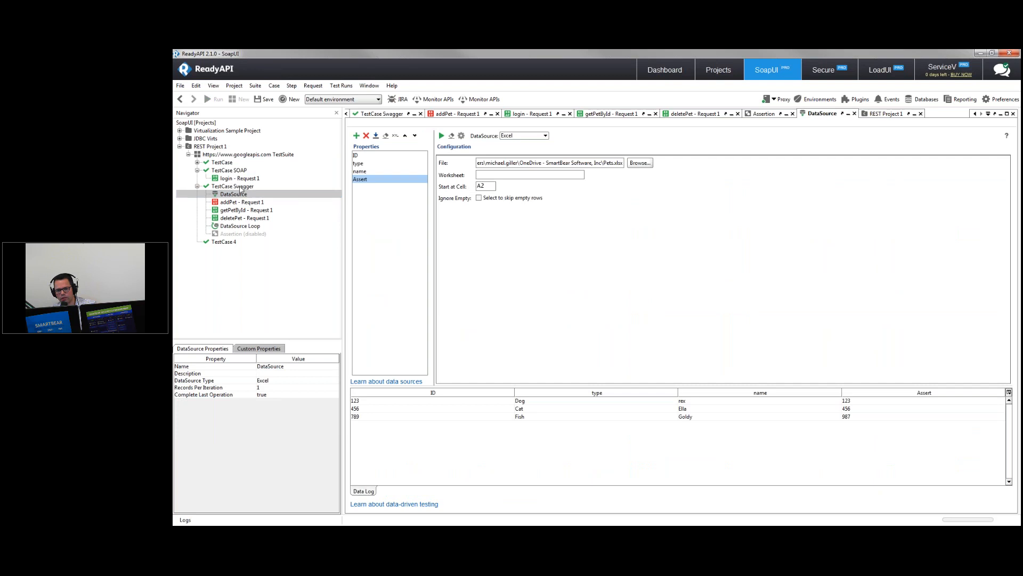
right_click(241, 188)
mouse_move(288, 225)
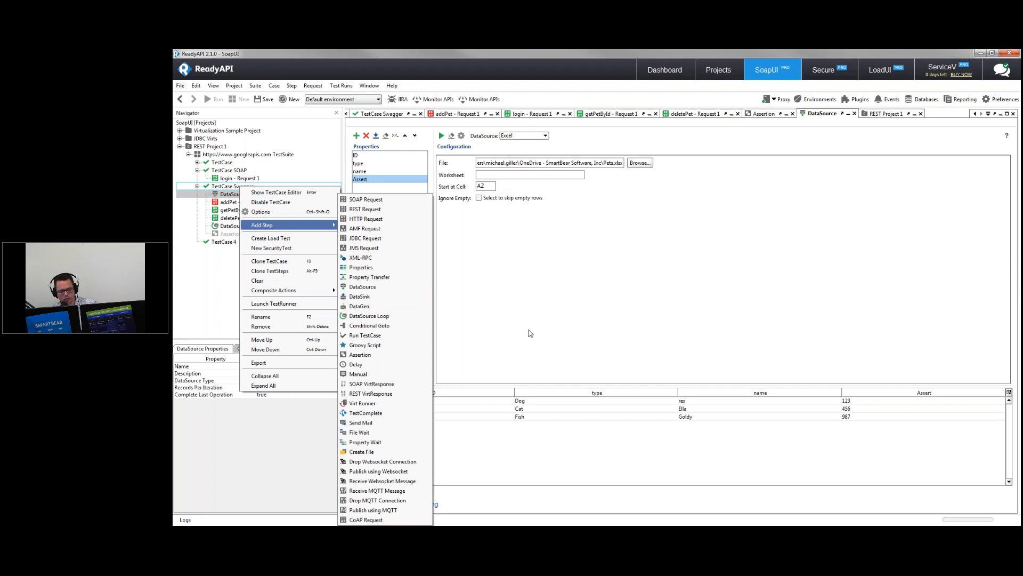
left_click(555, 324)
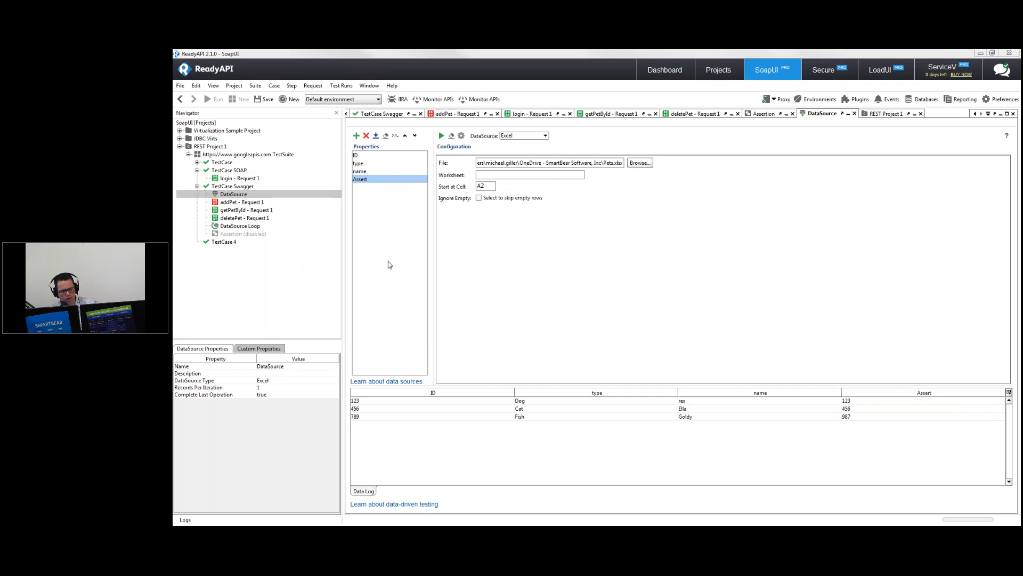
left_click(515, 260)
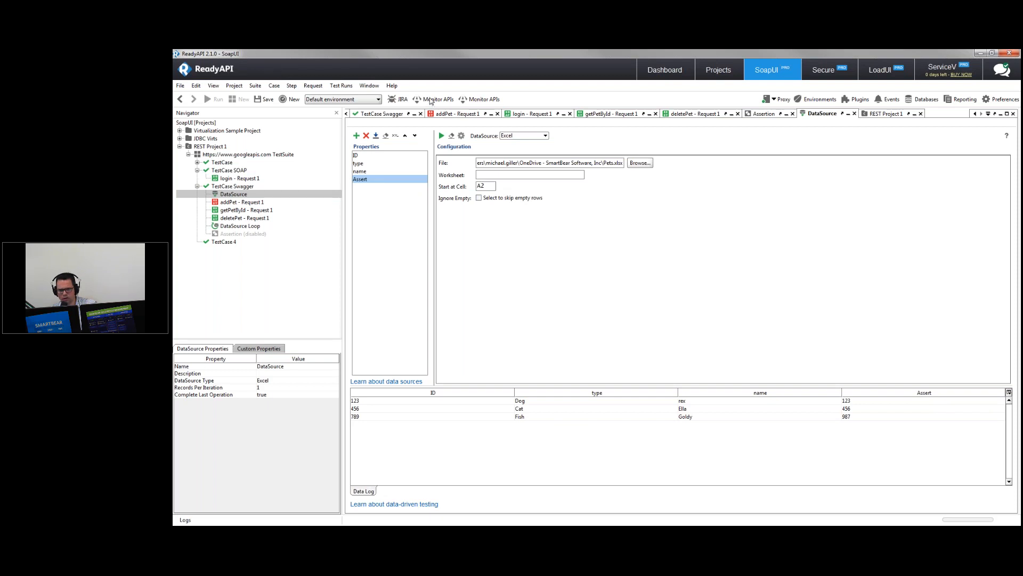
Show the AlertSite API monitoring page, and return to the transaction log of TestCase Swagger.
left_click(431, 101)
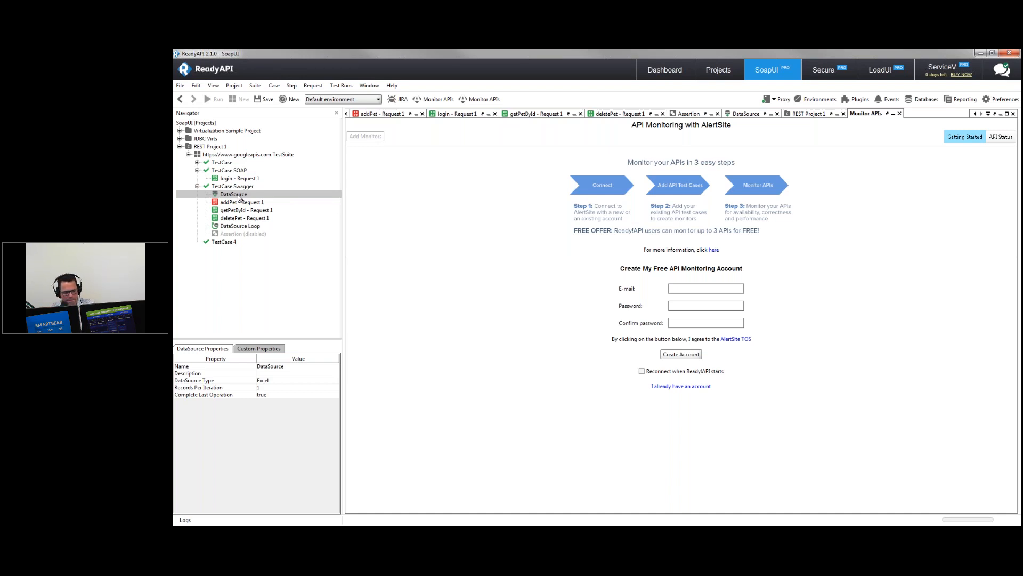
key("alt+Tab")
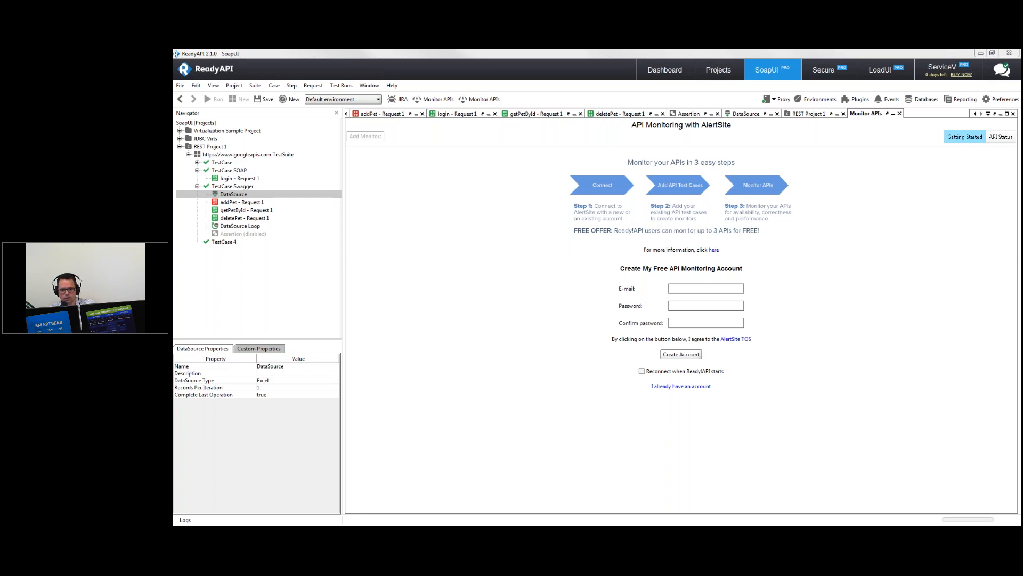
left_click(237, 187)
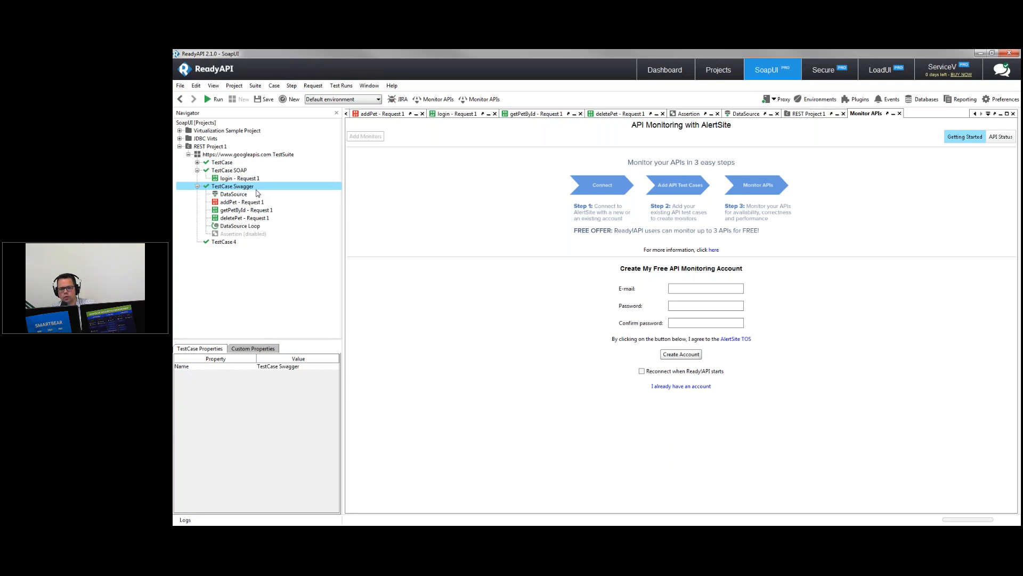
double_click(269, 186)
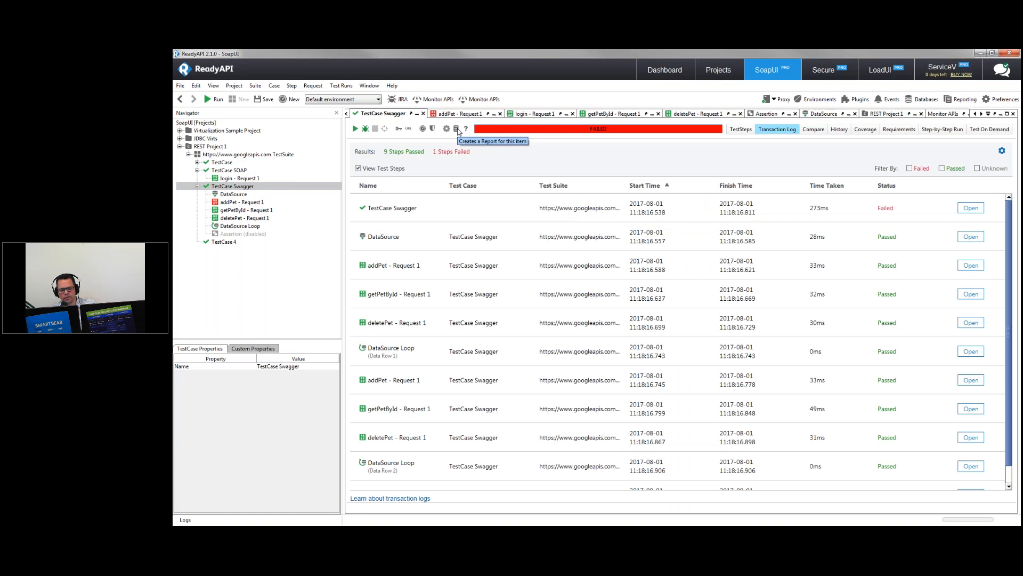
Show the project properties of REST Project 1, including the project password and composite project settings.
left_click(223, 147)
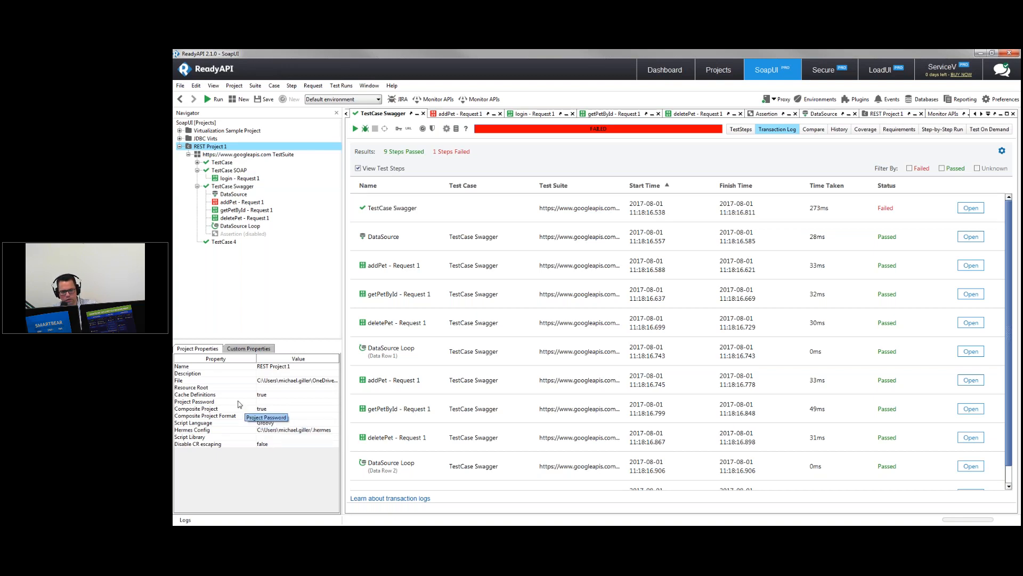
left_click(258, 273)
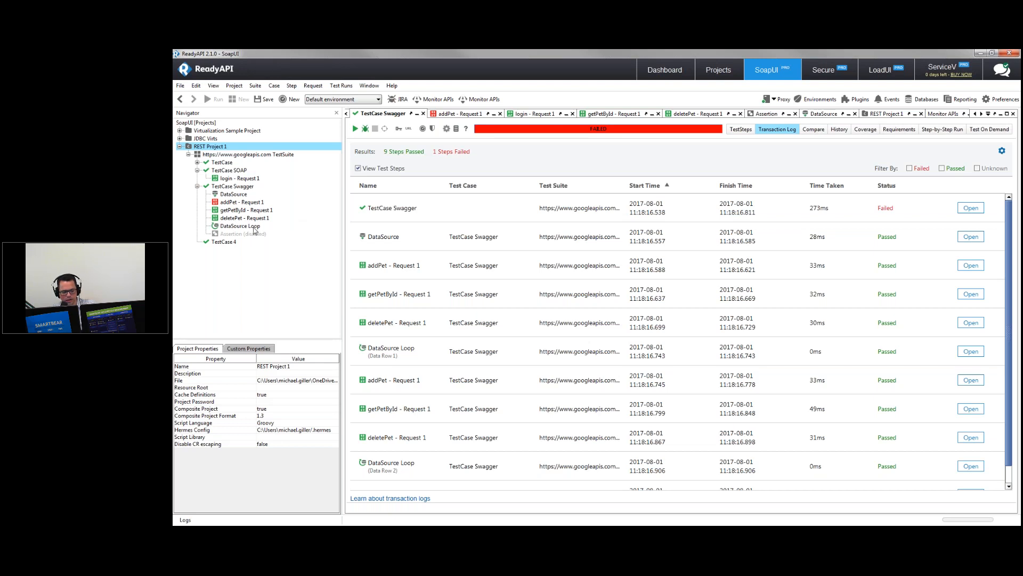
key("alt+Tab")
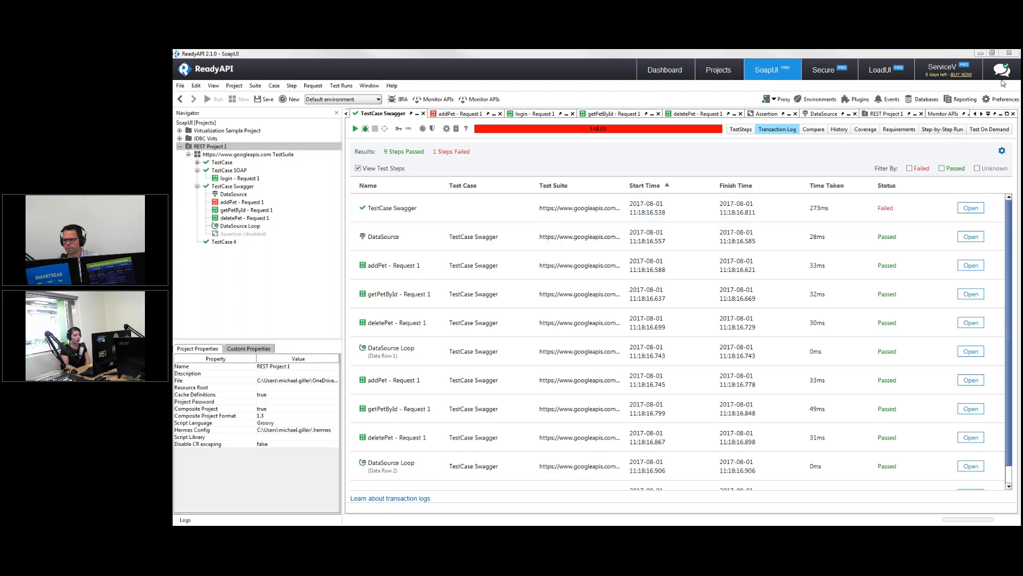
left_click(981, 52)
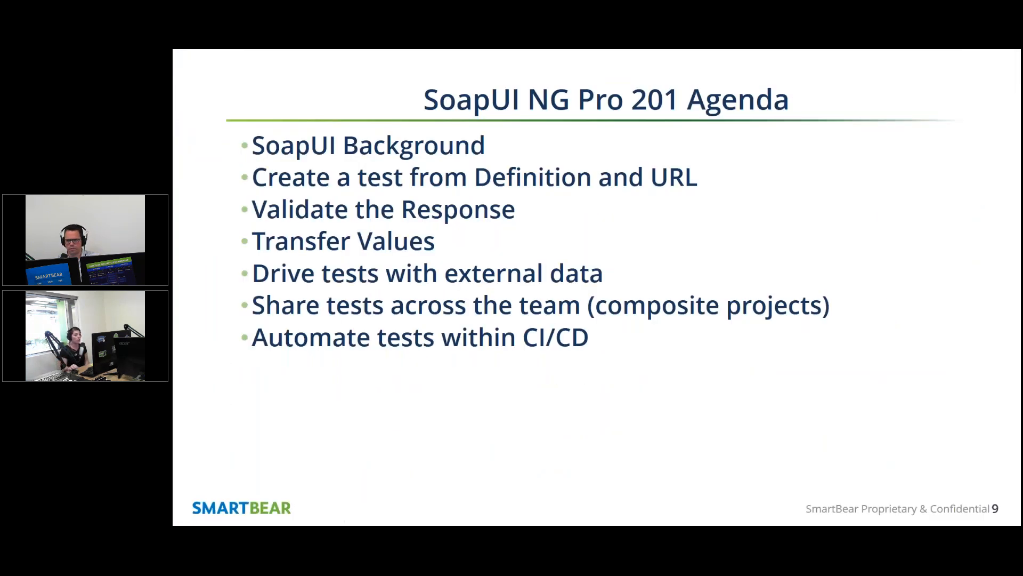
scroll(613, 278, "up", 5)
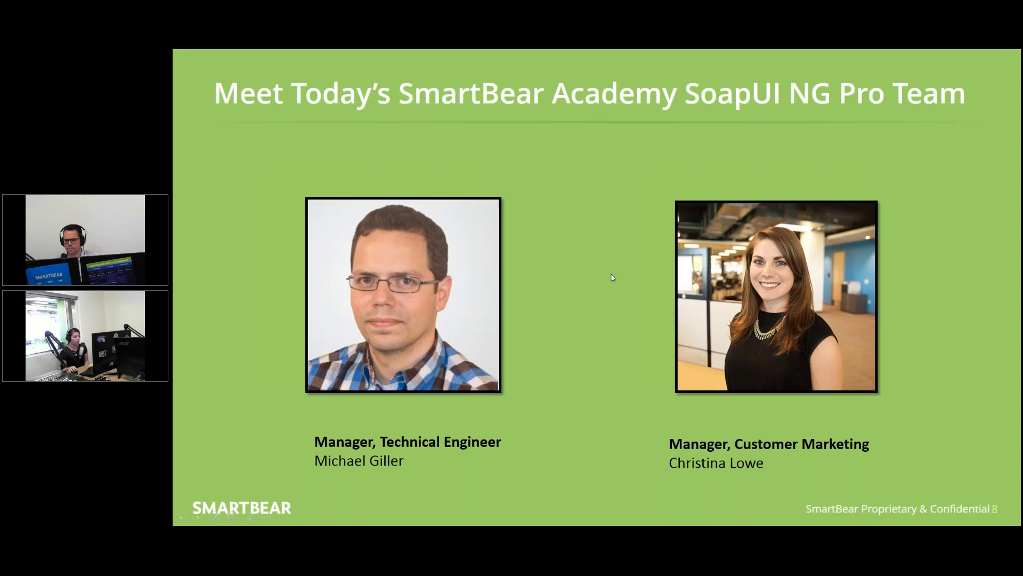
scroll(613, 278, "up", 1)
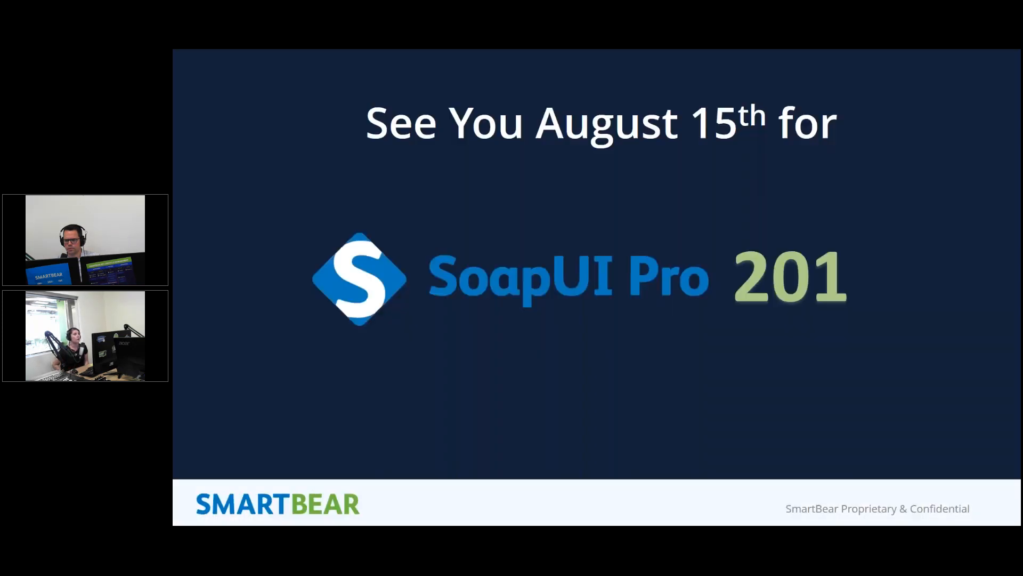
scroll(613, 277, "up", 1)
scroll(613, 278, "down", 1)
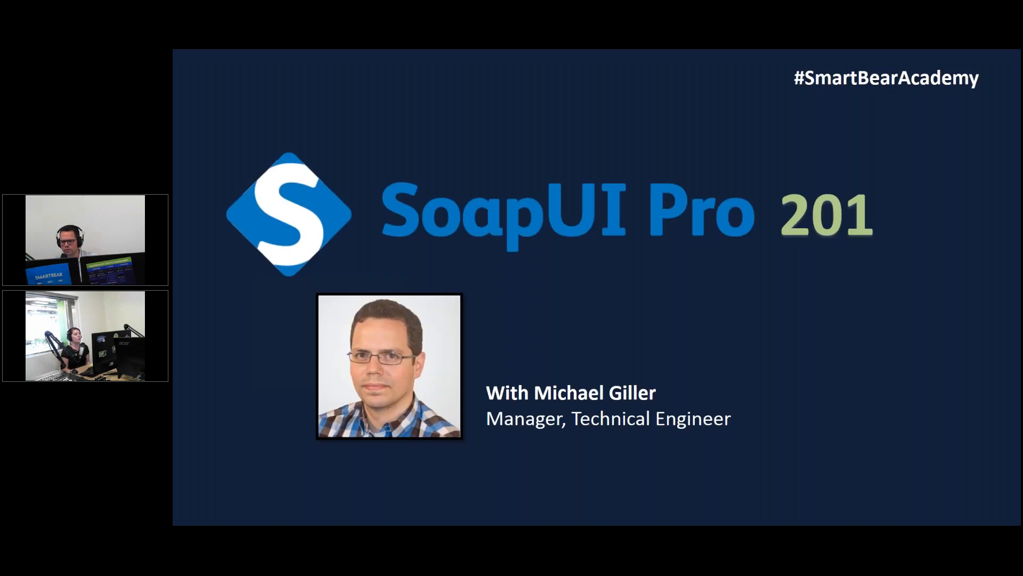
key("Right")
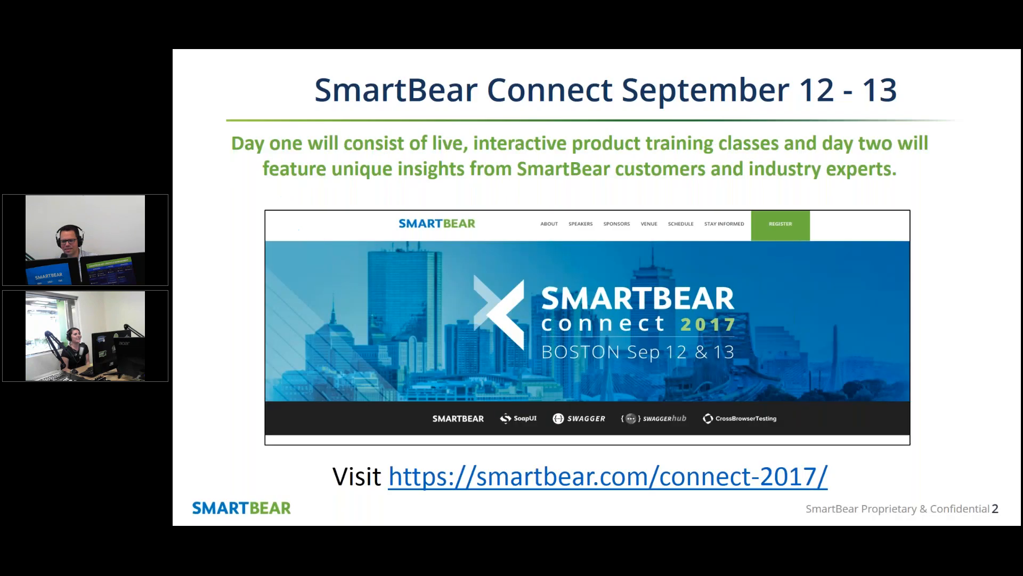